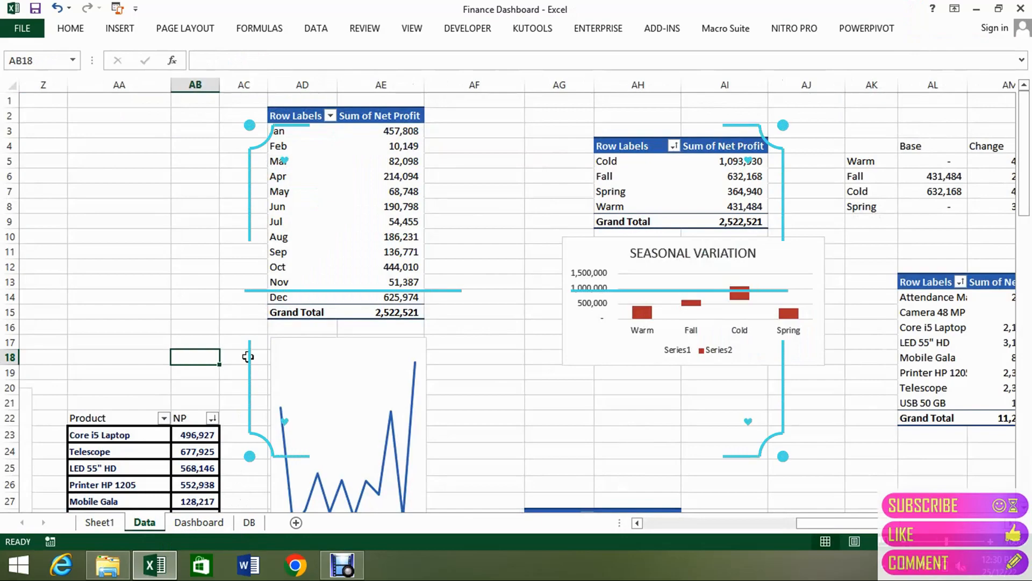
Examine the sales table on the Data sheet down to the Amount total in its totals row
{"action": "key", "text": "Right"}
{"action": "key", "text": "Right"}
{"action": "key", "text": "Right"}
{"action": "key", "text": "Right"}
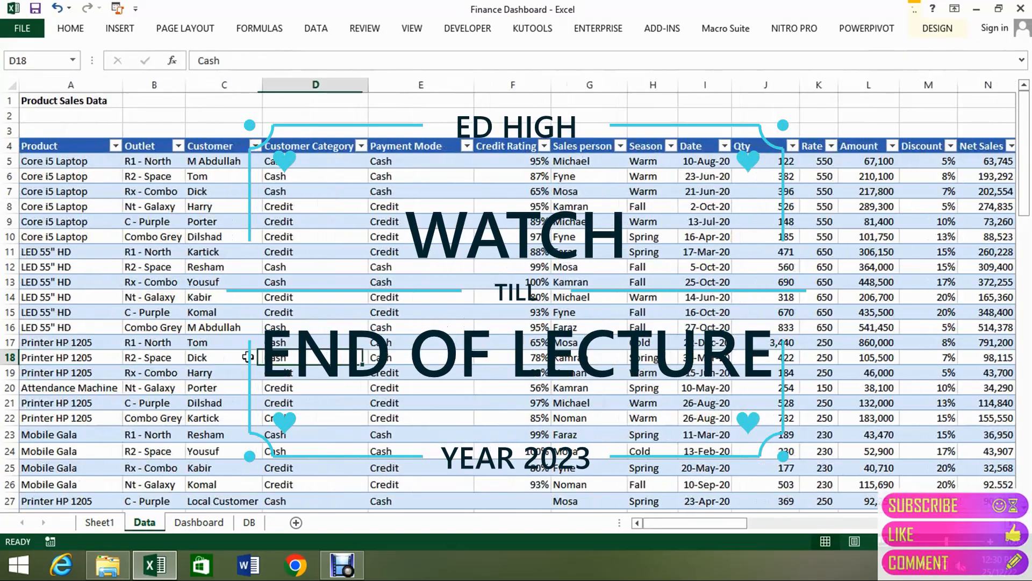
{"action": "key", "text": "ctrl+Down"}
{"action": "key", "text": "Right"}
{"action": "key", "text": "Right"}
{"action": "key", "text": "Right"}
{"action": "key", "text": "Right"}
{"action": "key", "text": "Right"}
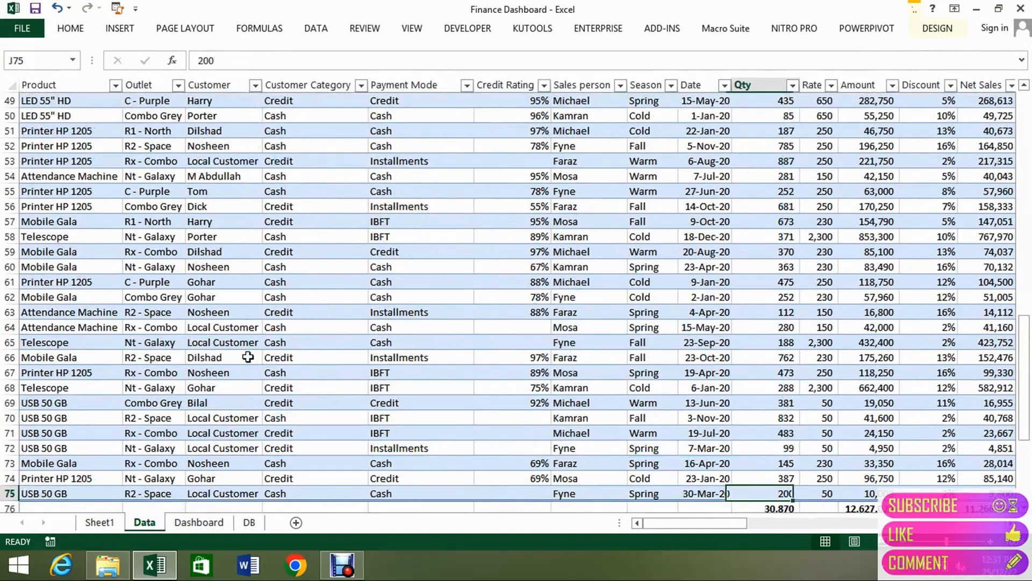
{"action": "key", "text": "Right"}
{"action": "key", "text": "Right"}
{"action": "key", "text": "Down"}
{"action": "key", "text": "Right"}
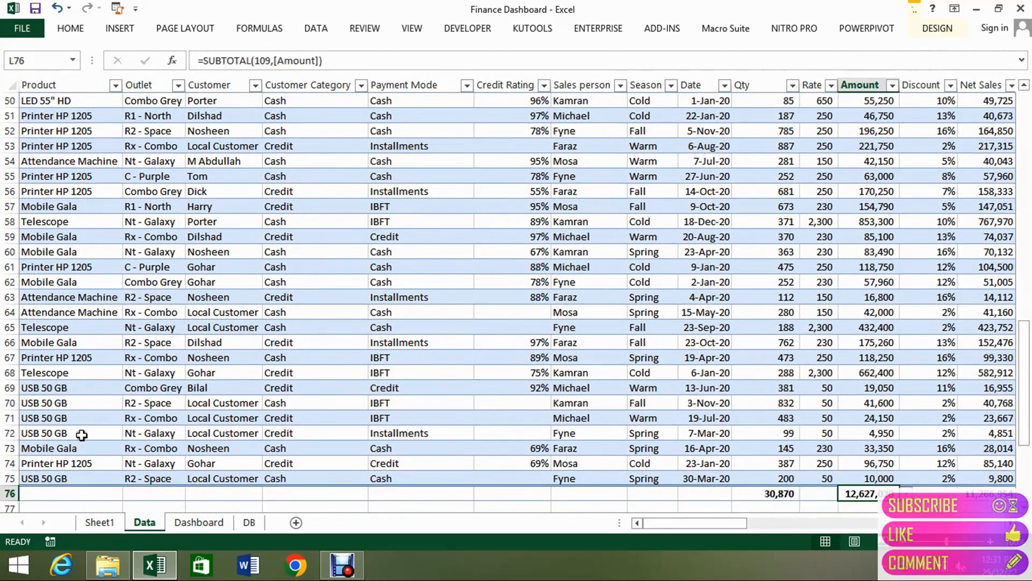
On the DB sheet, draw a text box about 0.98" wide and 0.23" high over the first value cell under COMPANY KPIs
{"action": "left_click", "coordinate": [247, 527]}
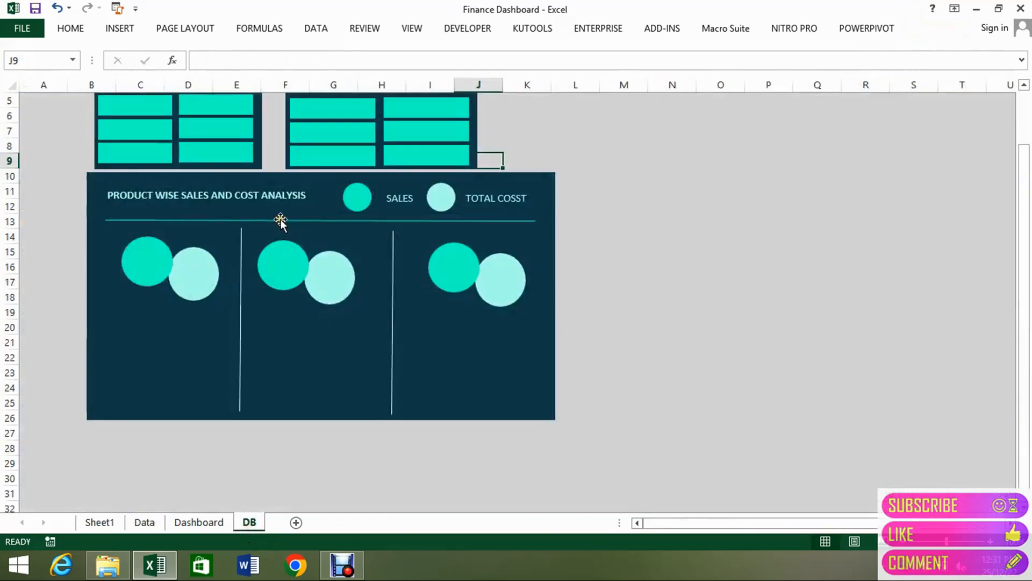
{"action": "left_click", "coordinate": [622, 152]}
{"action": "key", "text": "ctrl+Up"}
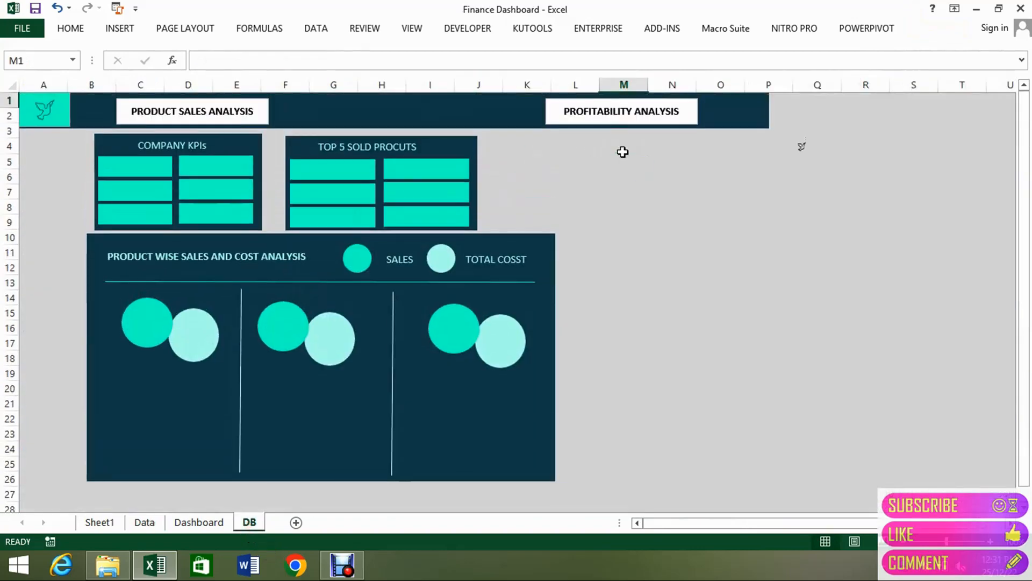
{"action": "left_click", "coordinate": [121, 29]}
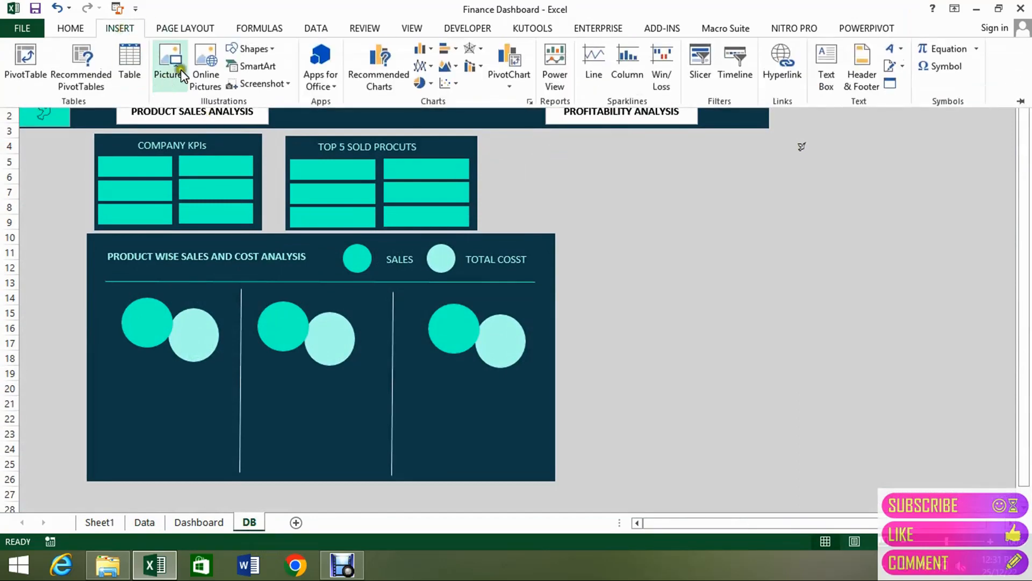
{"action": "left_click", "coordinate": [276, 49]}
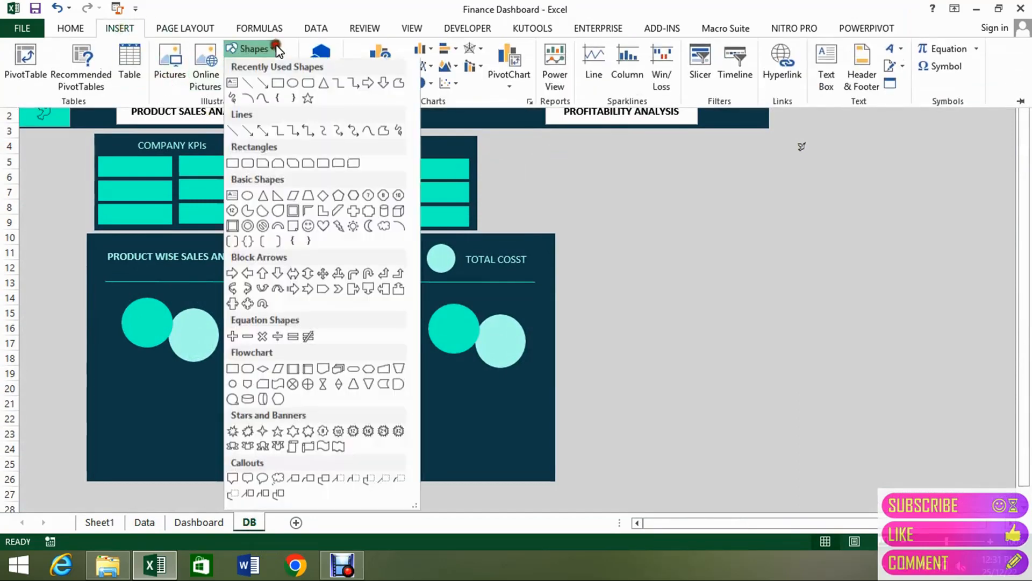
{"action": "left_click", "coordinate": [232, 85]}
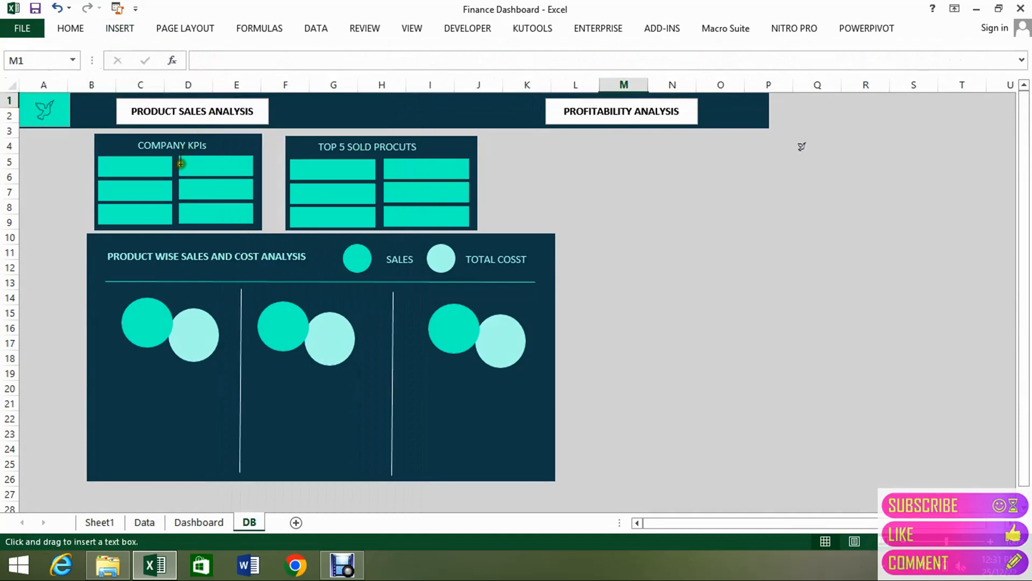
{"action": "left_click_drag", "start_coordinate": [180, 159], "coordinate": [251, 176]}
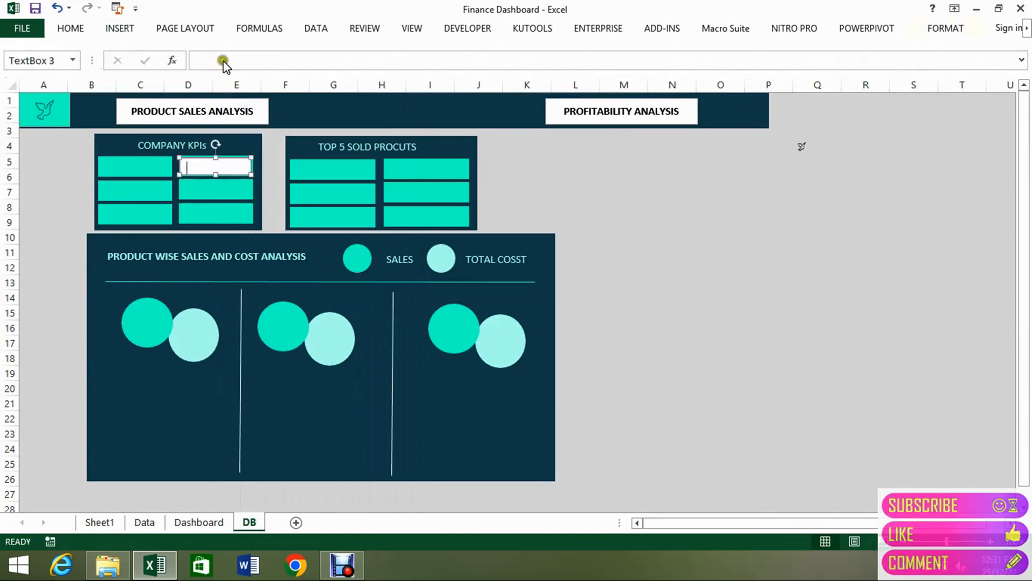
Give the new KPI text box no outline and no fill, and keep it selected
{"action": "left_click", "coordinate": [947, 29]}
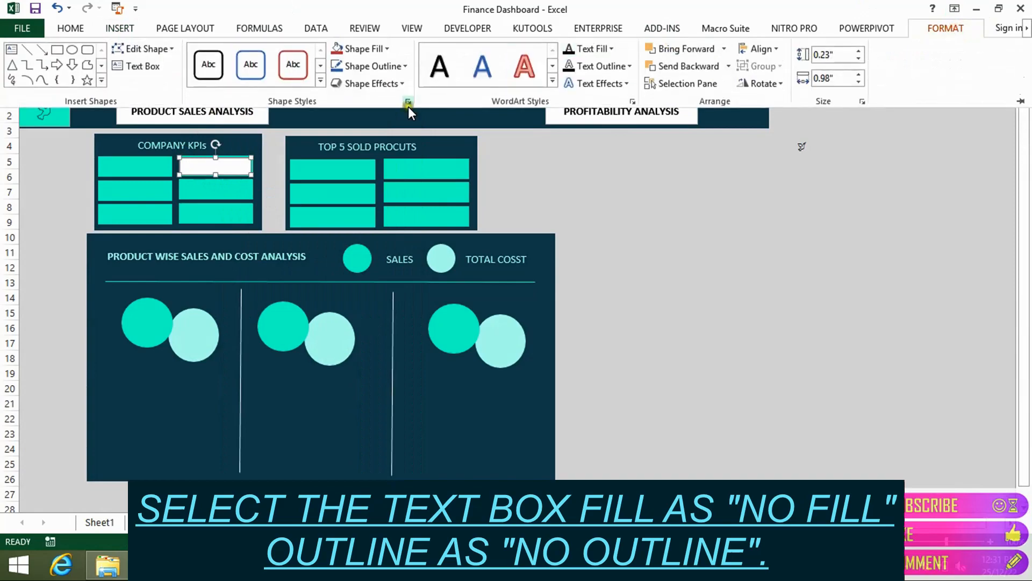
{"action": "left_click", "coordinate": [402, 67]}
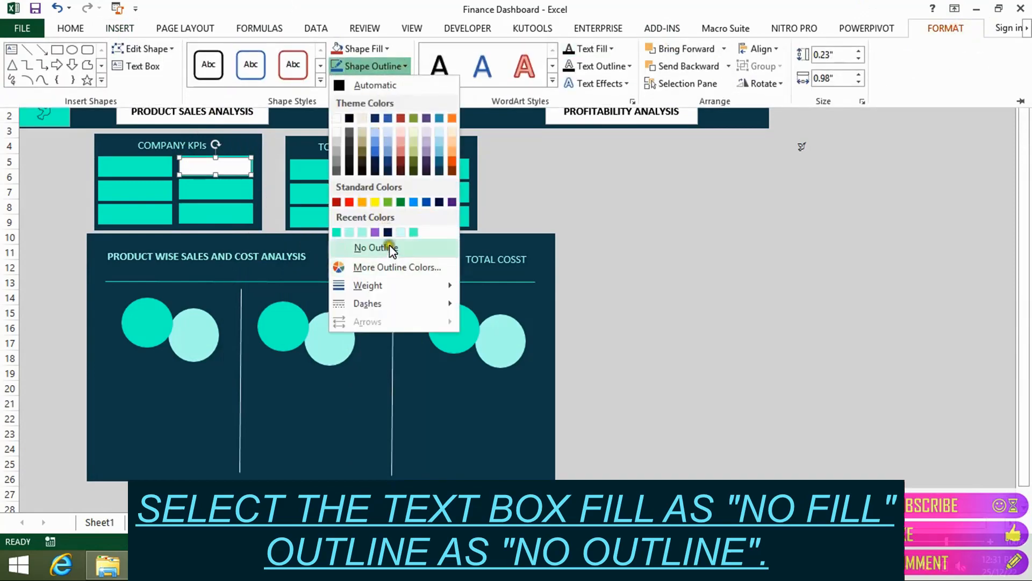
{"action": "left_click", "coordinate": [390, 246]}
{"action": "left_click", "coordinate": [386, 48]}
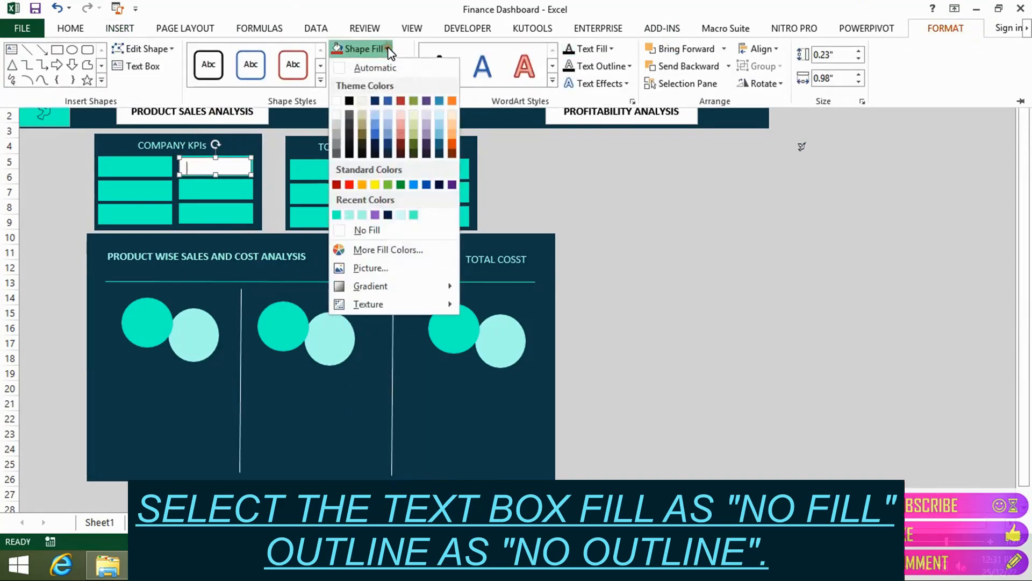
{"action": "left_click", "coordinate": [369, 230]}
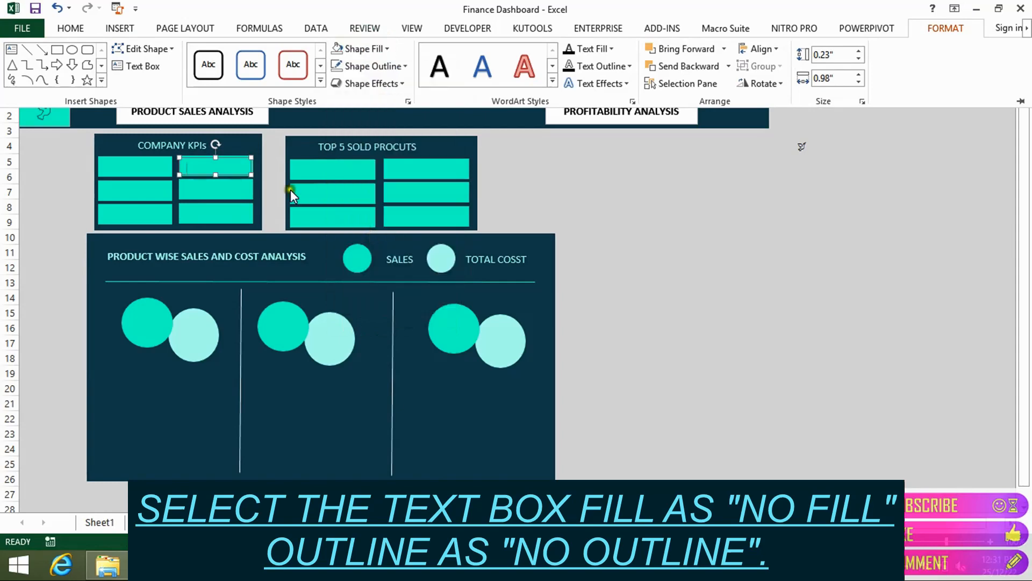
{"action": "left_click", "coordinate": [238, 154]}
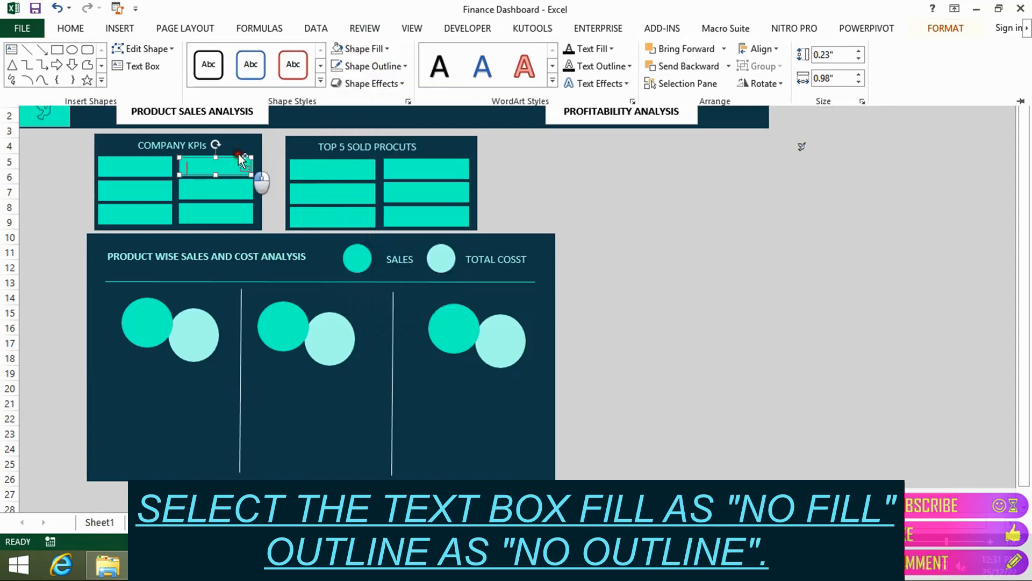
{"action": "left_click", "coordinate": [238, 154], "text": "ctrl"}
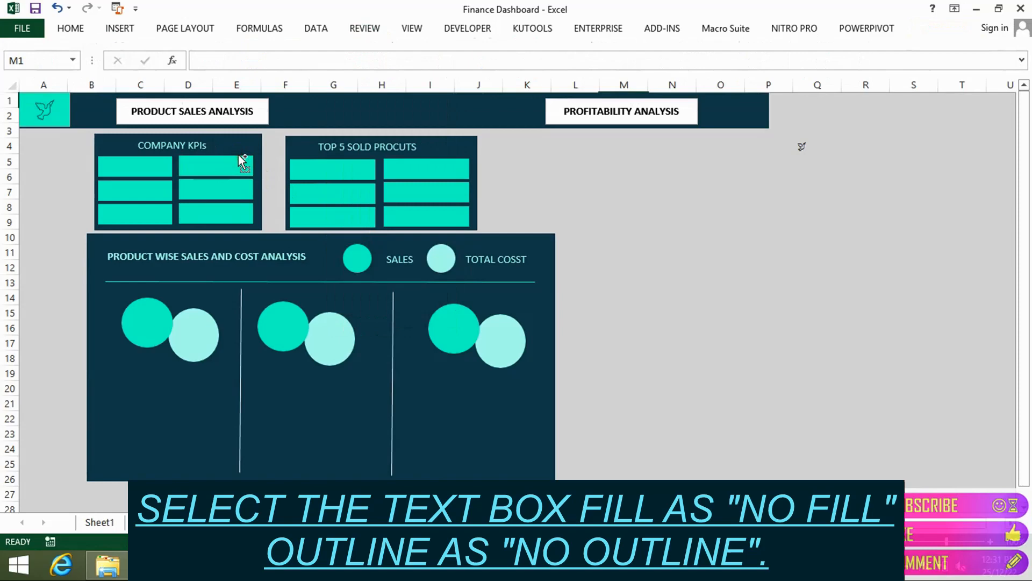
{"action": "left_click", "coordinate": [238, 157]}
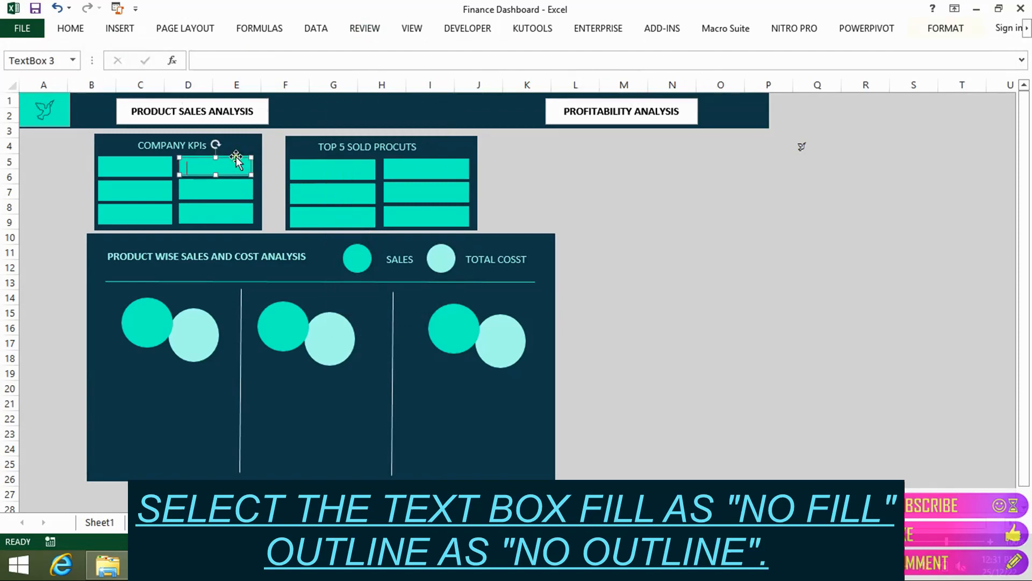
Try to link the text box to the table's Amount total with =Table1[[#Totals],[Amount]], and clear that reference
{"action": "left_click", "coordinate": [257, 57]}
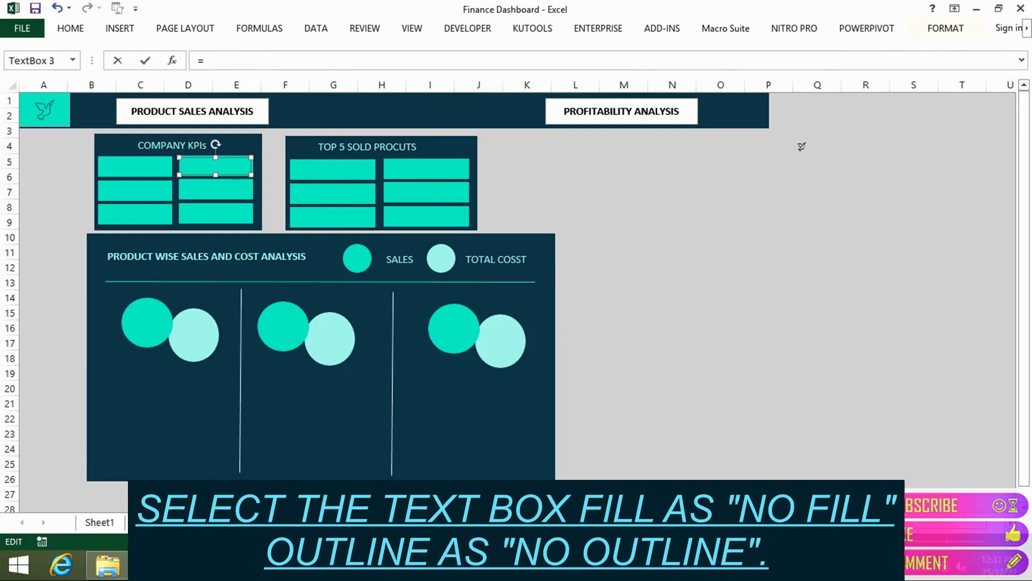
{"action": "left_click", "coordinate": [241, 522]}
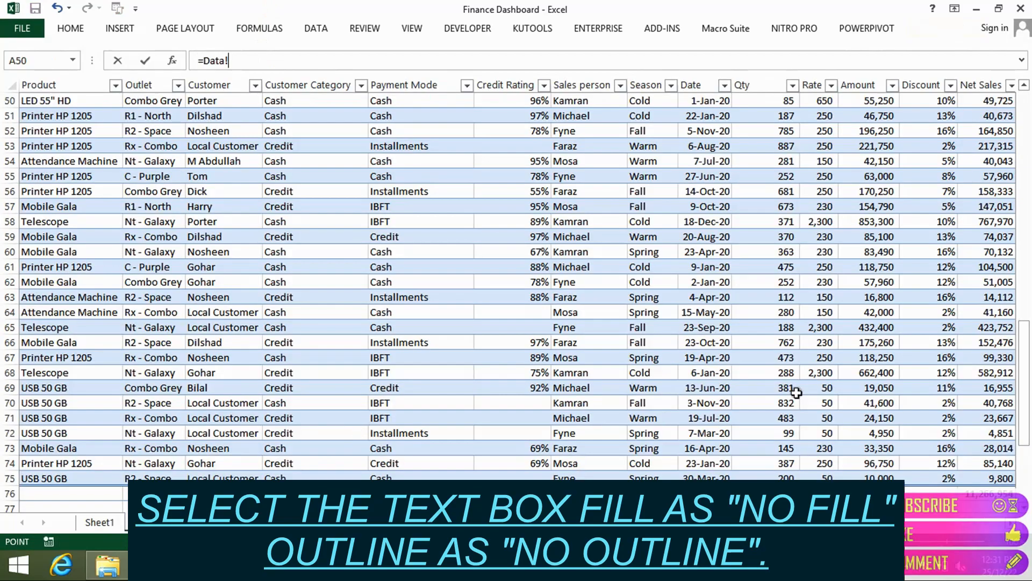
{"action": "left_click", "coordinate": [869, 493]}
{"action": "key", "text": "Return"}
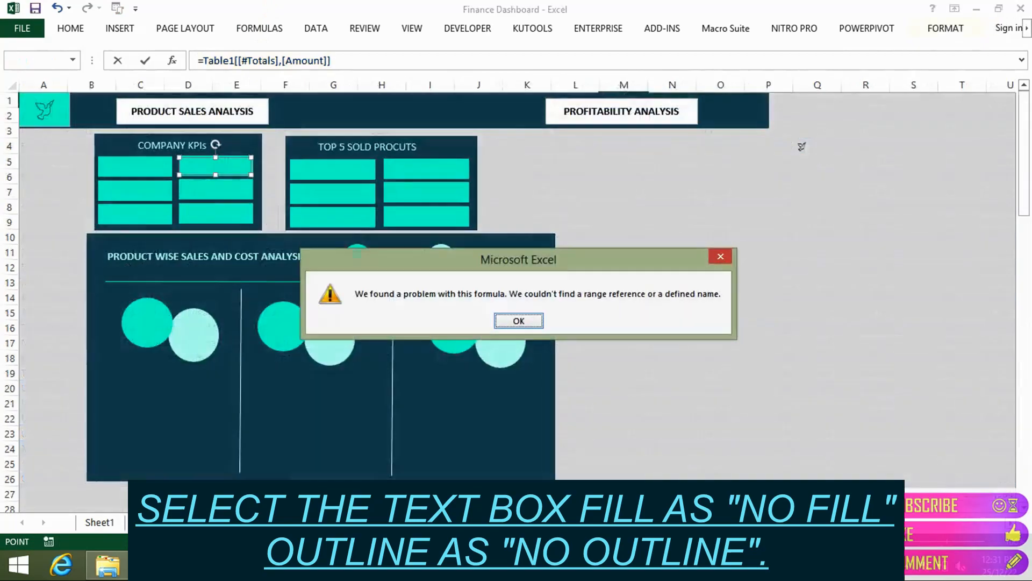
{"action": "key", "text": "Return"}
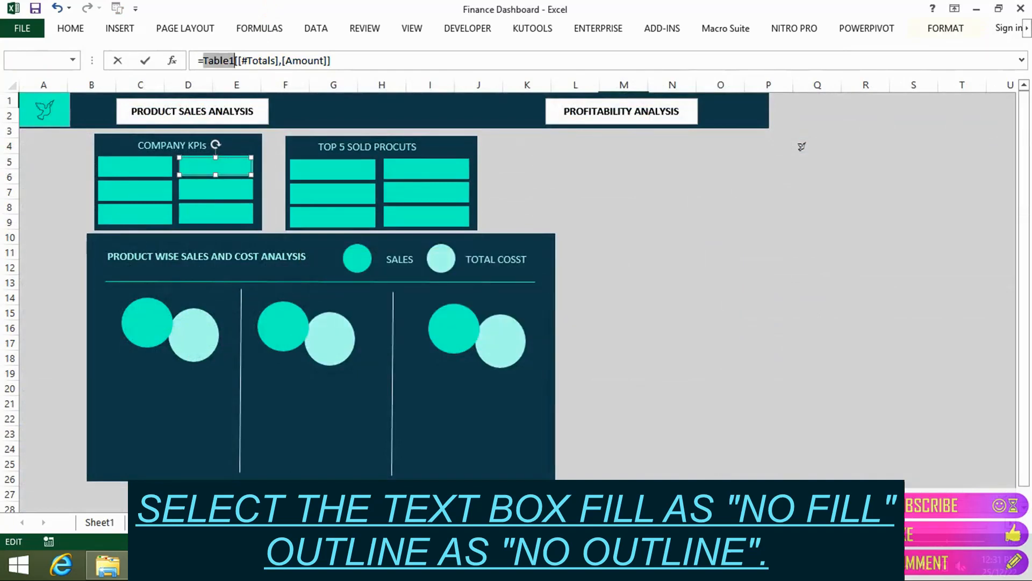
{"action": "key", "text": "Delete"}
{"action": "key", "text": "Delete"}
{"action": "key", "text": "Delete"}
{"action": "key", "text": "Delete"}
{"action": "key", "text": "Delete"}
{"action": "key", "text": "Delete"}
{"action": "key", "text": "Delete"}
{"action": "key", "text": "Delete"}
{"action": "key", "text": "Delete"}
{"action": "key", "text": "Delete"}
{"action": "key", "text": "Delete"}
{"action": "key", "text": "Delete"}
{"action": "key", "text": "Delete"}
{"action": "key", "text": "Delete"}
{"action": "key", "text": "Delete"}
{"action": "key", "text": "Delete"}
{"action": "key", "text": "Delete"}
{"action": "key", "text": "Delete"}
{"action": "key", "text": "Delete"}
{"action": "key", "text": "Delete"}
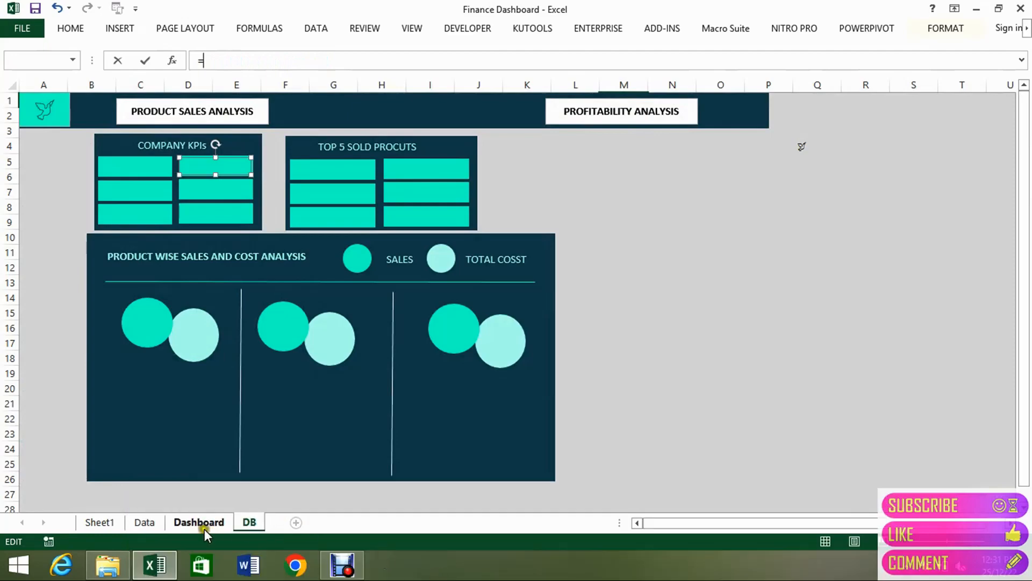
Link the KPI text box to cell L78 of the Data sheet with the formula =Data!L78
{"action": "left_click", "coordinate": [137, 524]}
{"action": "left_click", "coordinate": [872, 495]}
{"action": "key", "text": "Down"}
{"action": "key", "text": "Down"}
{"action": "key", "text": "Down"}
{"action": "key", "text": "Down"}
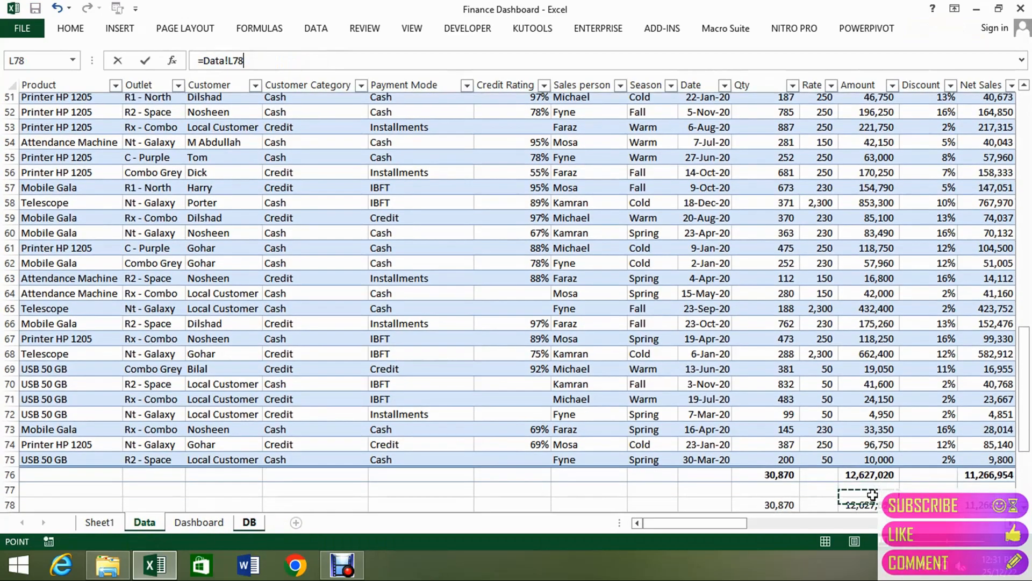
{"action": "key", "text": "Up"}
{"action": "key", "text": "Up"}
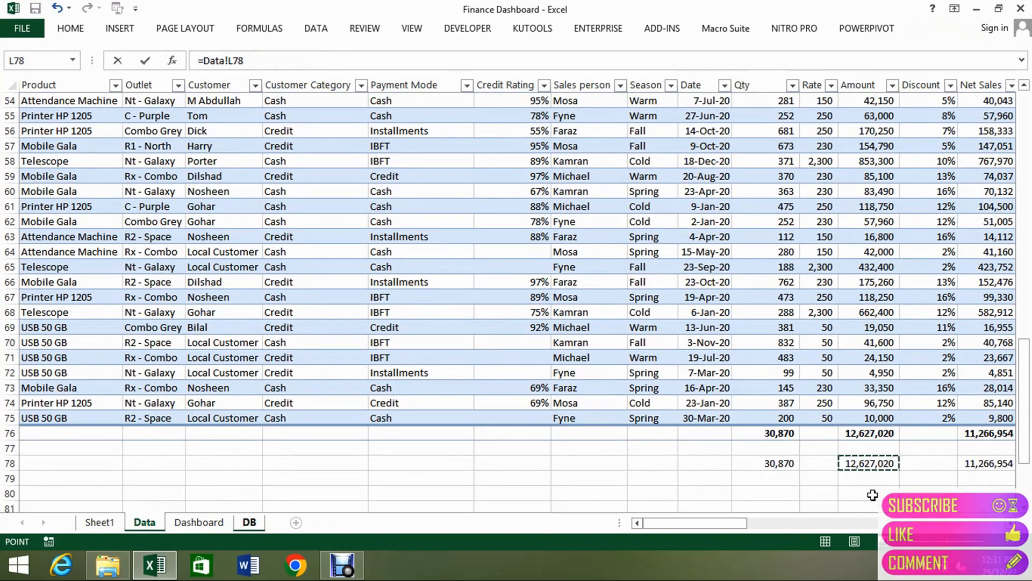
{"action": "key", "text": "Return"}
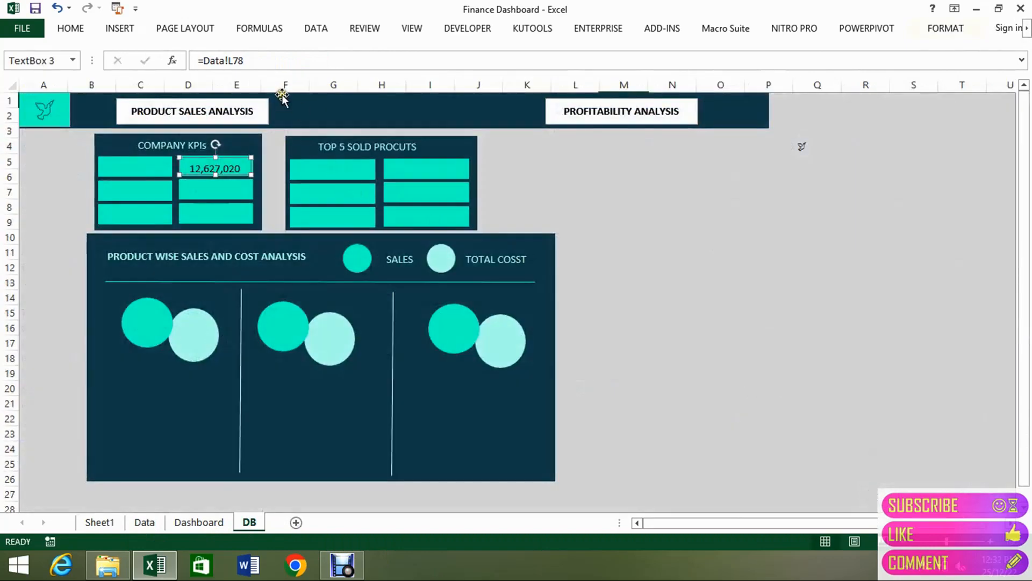
Review the sales table's name in its properties and the Amount total formula in L76 on the Data sheet
{"action": "left_click", "coordinate": [145, 521]}
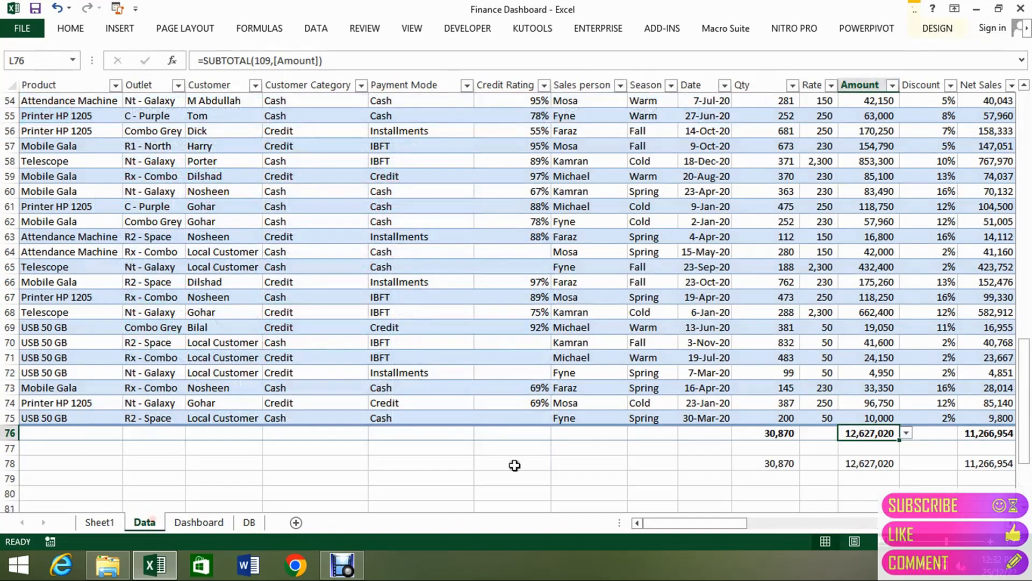
{"action": "left_click", "coordinate": [740, 325]}
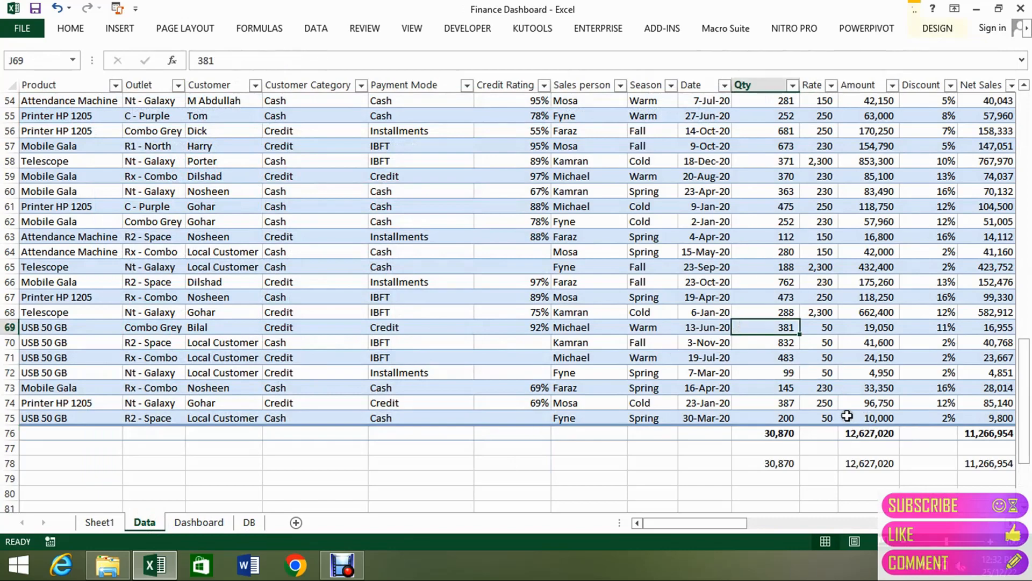
{"action": "left_click", "coordinate": [940, 29]}
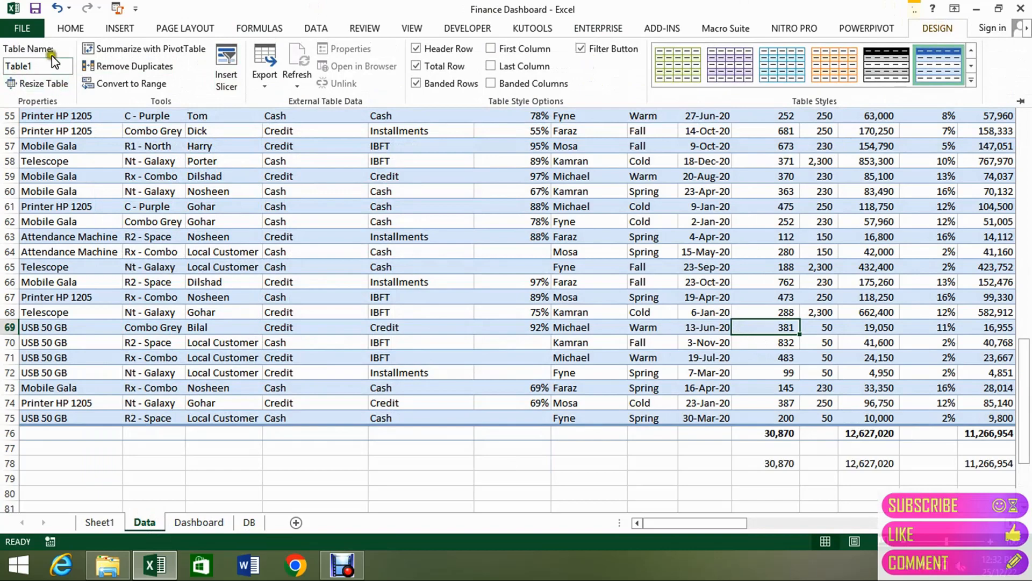
{"action": "left_click", "coordinate": [256, 208]}
{"action": "left_click", "coordinate": [256, 208]}
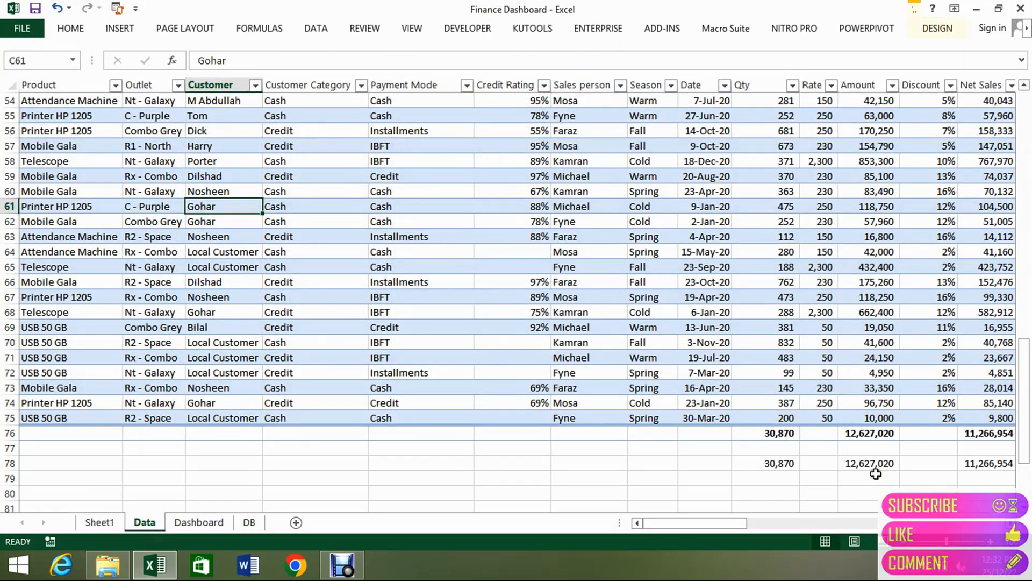
{"action": "left_click", "coordinate": [864, 432]}
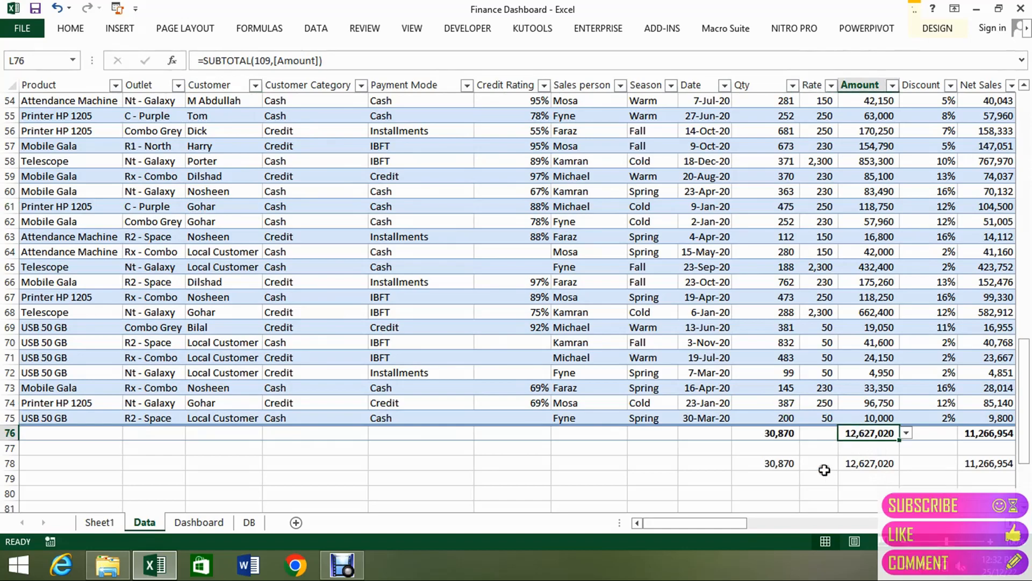
Re-enter the formula in L78 of the Data sheet so that it references the Amount total in L76
{"action": "left_click", "coordinate": [840, 459]}
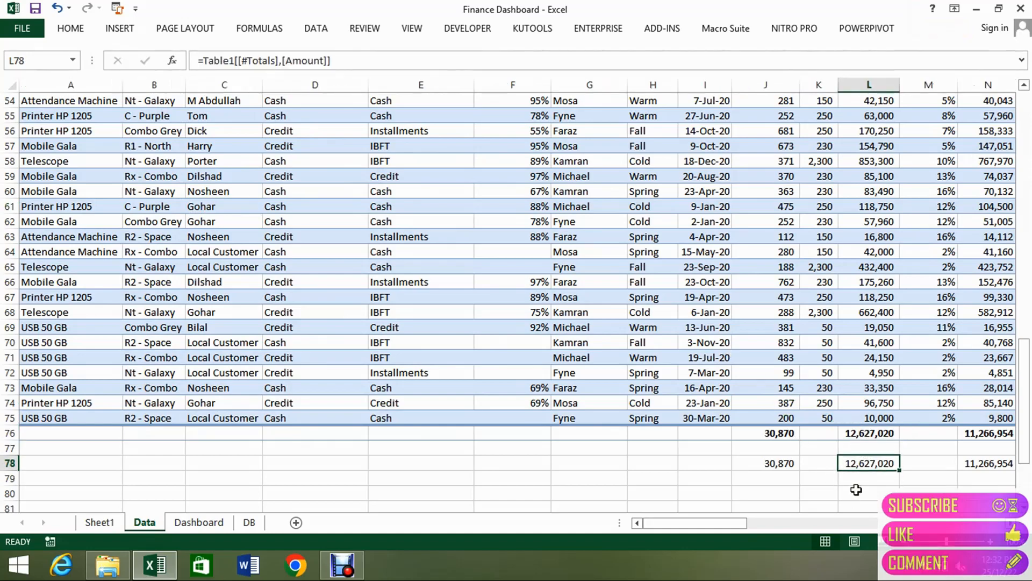
{"action": "type", "text": "="}
{"action": "key", "text": "Up"}
{"action": "key", "text": "Up"}
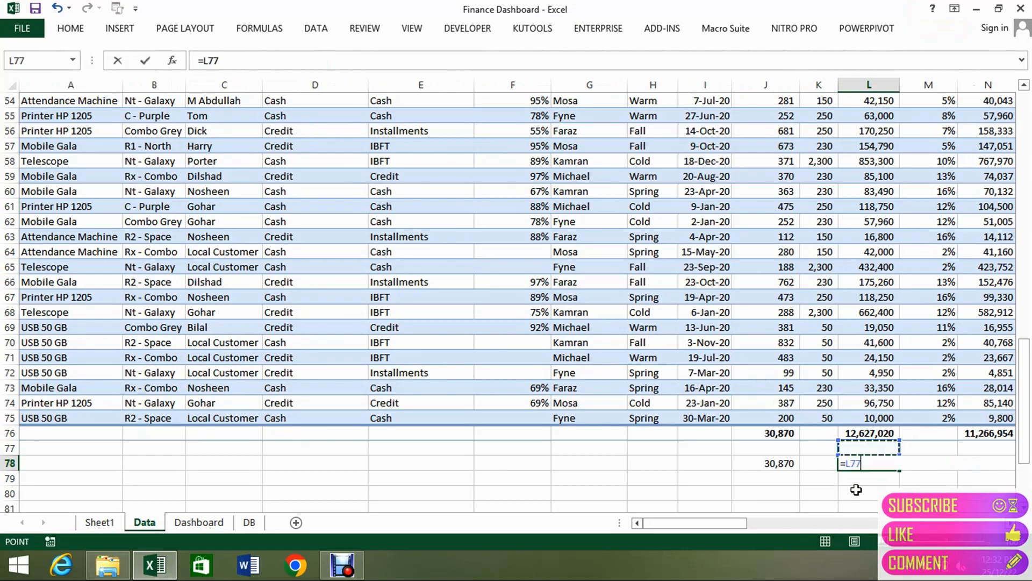
{"action": "key", "text": "Return"}
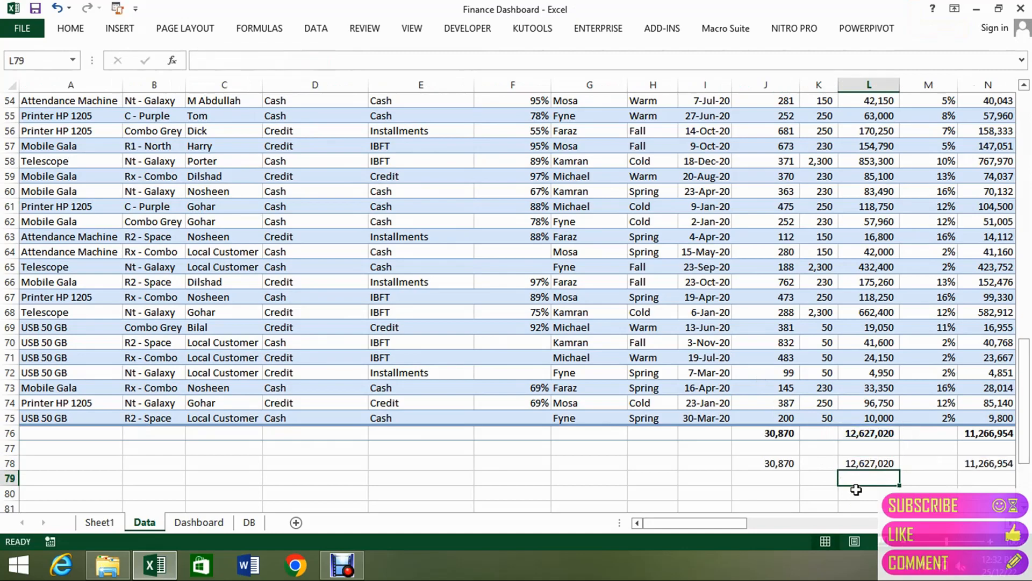
Compare the L78 formula with the Total Revenue text box link on the Dashboard sheet, and return to the DB sheet
{"action": "left_click", "coordinate": [857, 462]}
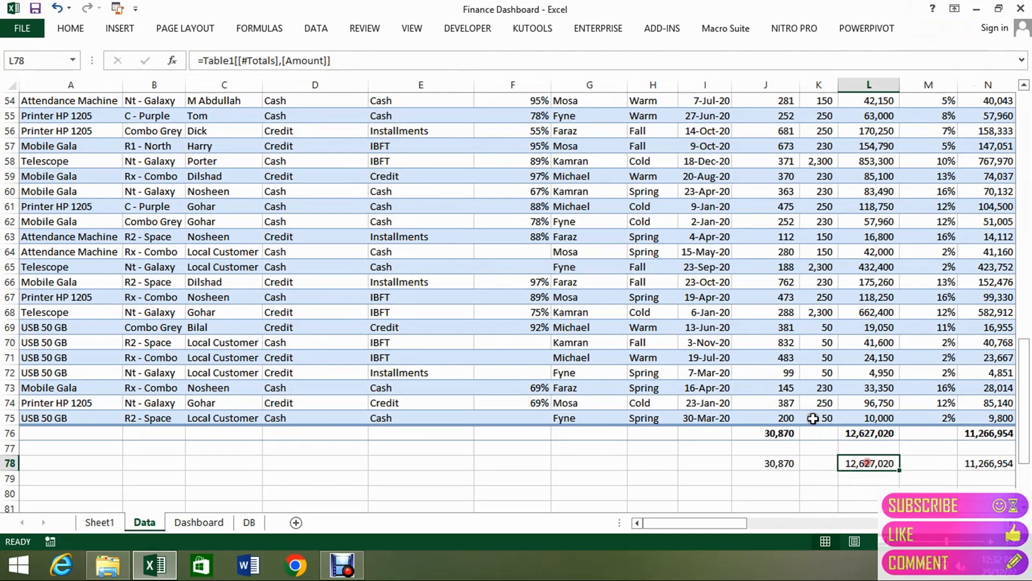
{"action": "left_click", "coordinate": [191, 522]}
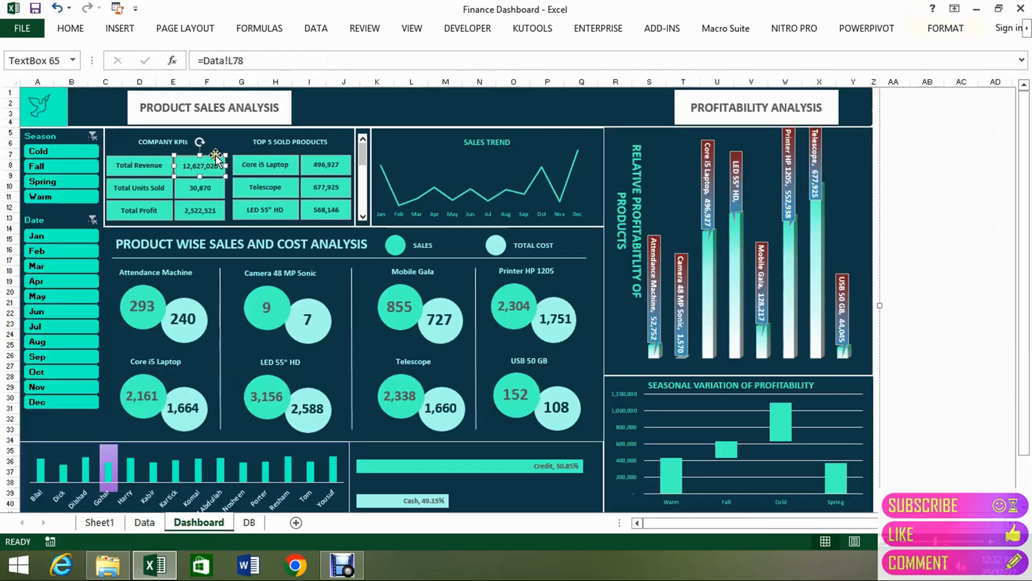
{"action": "left_click", "coordinate": [249, 522]}
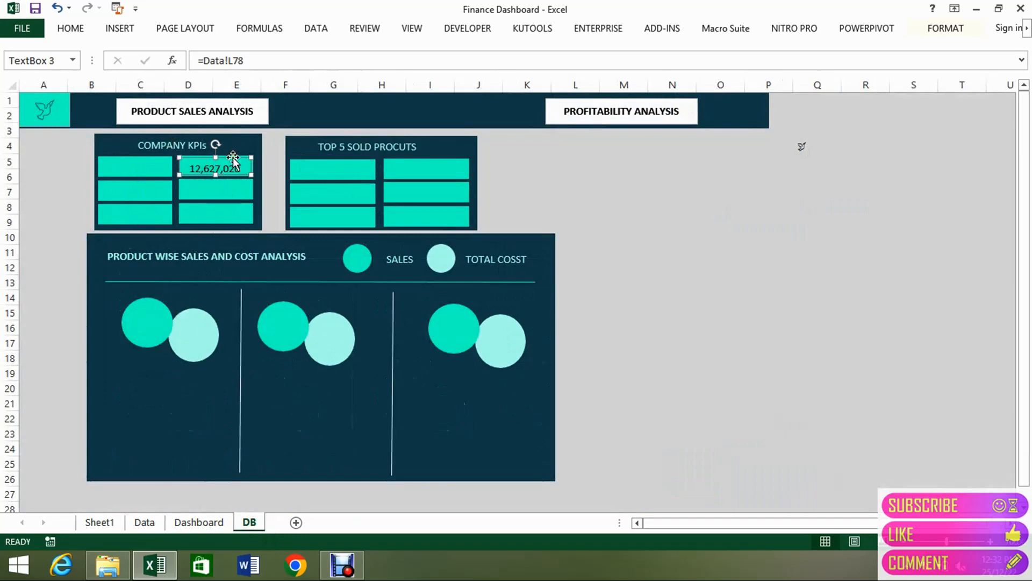
Duplicate the linked total text box onto the empty first-row label cell of Company KPIs and try replacing its link with Total sales
{"action": "left_click_drag", "start_coordinate": [233, 159], "coordinate": [156, 160]}
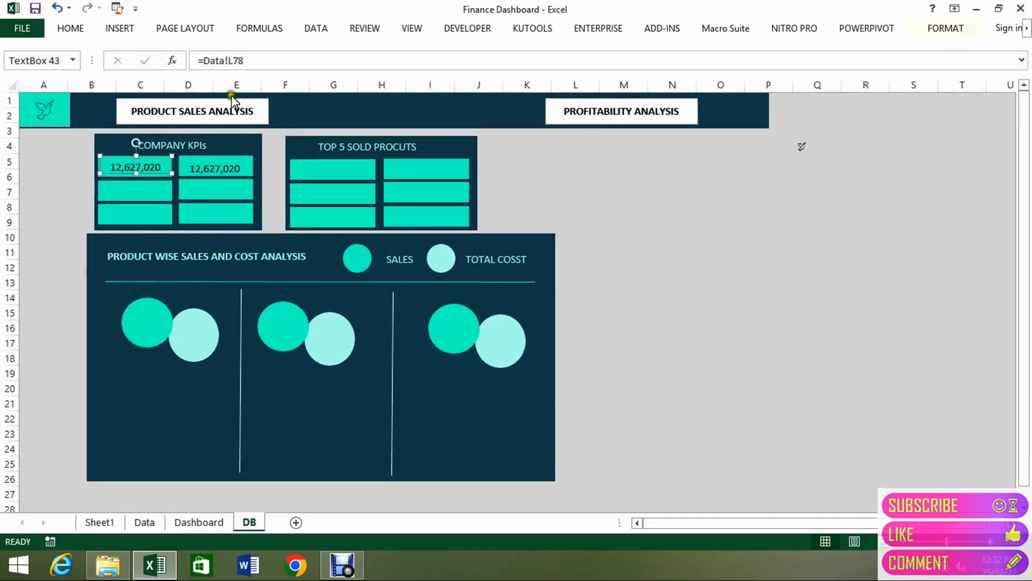
{"action": "left_click", "coordinate": [263, 62]}
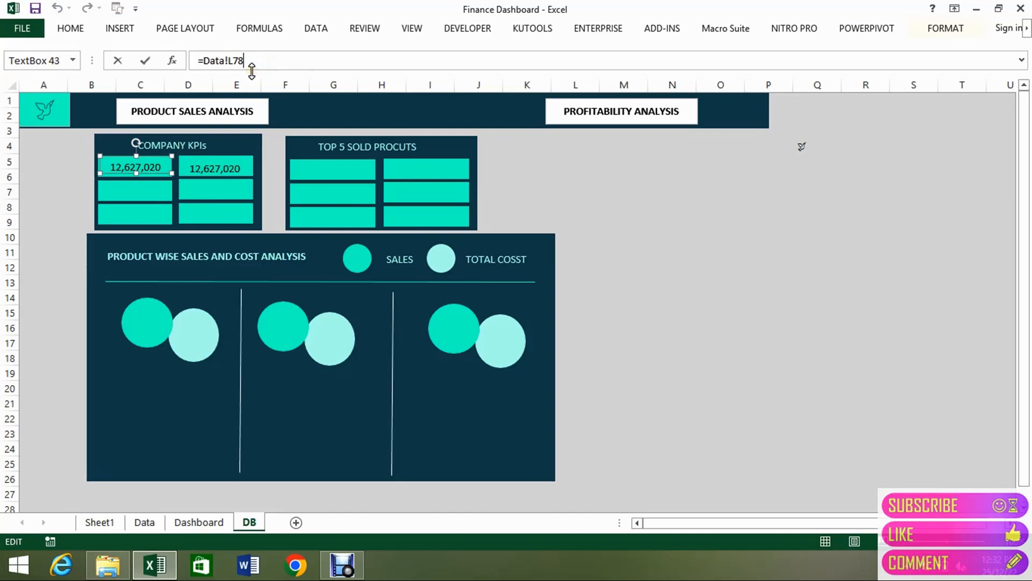
{"action": "key", "text": "BackSpace"}
{"action": "key", "text": "BackSpace"}
{"action": "key", "text": "BackSpace"}
{"action": "key", "text": "BackSpace"}
{"action": "key", "text": "BackSpace"}
{"action": "key", "text": "BackSpace"}
{"action": "key", "text": "BackSpace"}
{"action": "key", "text": "BackSpace"}
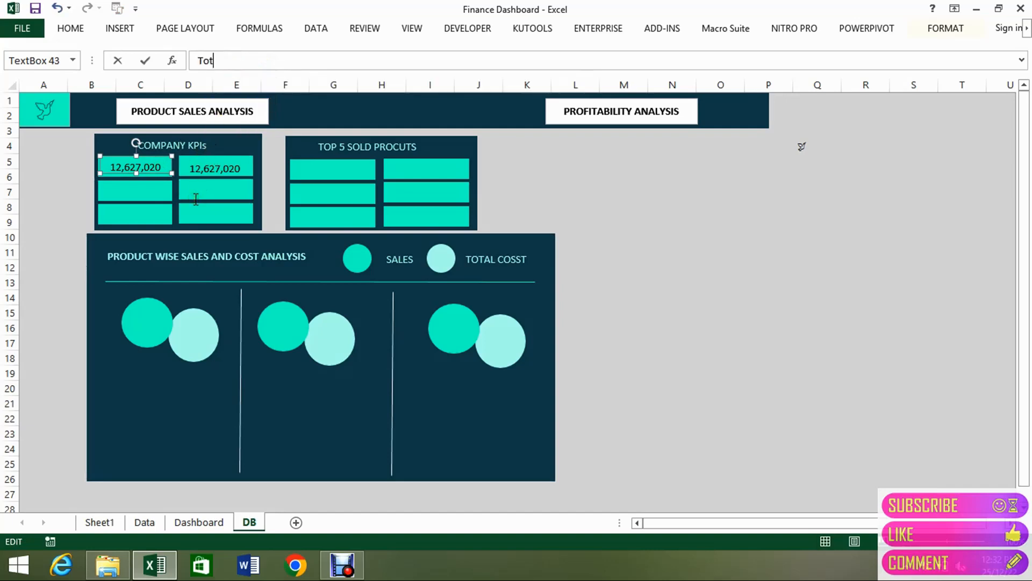
{"action": "type", "text": "Total sales"}
{"action": "key", "text": "Return"}
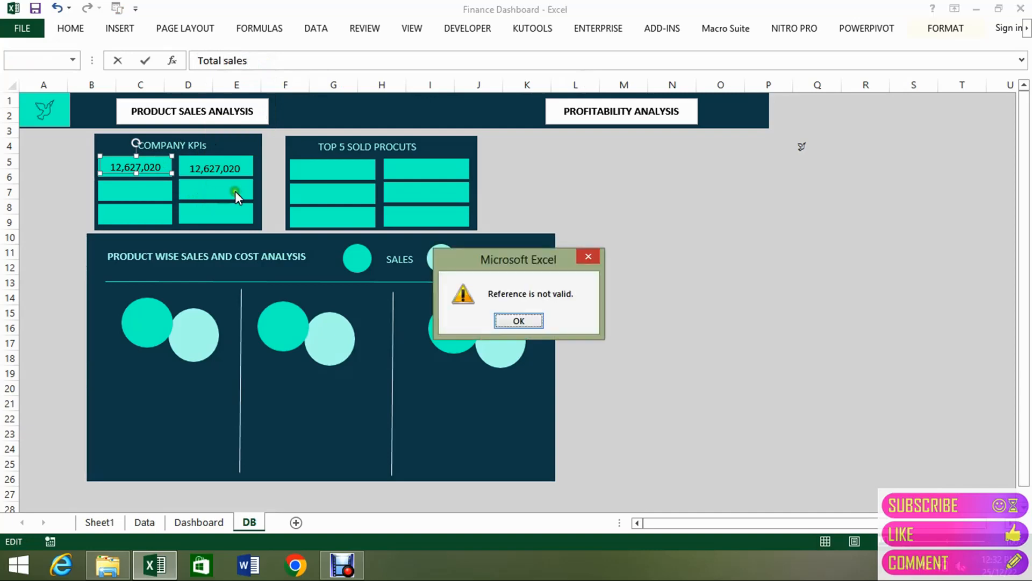
{"action": "key", "text": "Return"}
Remove the cell link from the duplicated text box and enter the label Total Sales in it
{"action": "key", "text": "shift+Right"}
{"action": "key", "text": "shift+Right"}
{"action": "key", "text": "shift+Right"}
{"action": "key", "text": "shift+Right"}
{"action": "key", "text": "shift+Right"}
{"action": "key", "text": "shift+Right"}
{"action": "key", "text": "shift+Right"}
{"action": "key", "text": "shift+Right"}
{"action": "key", "text": "shift+Right"}
{"action": "key", "text": "shift+Right"}
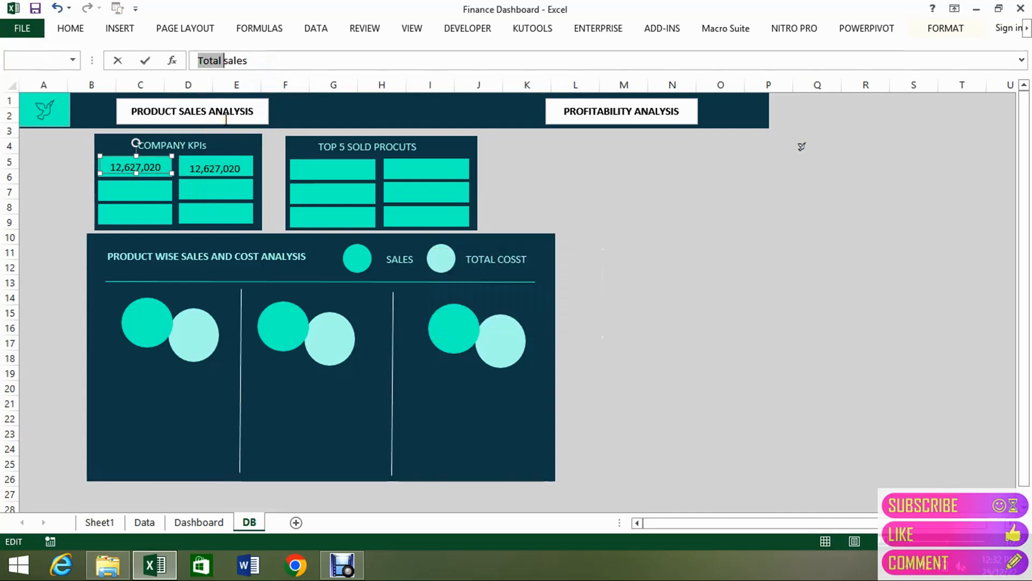
{"action": "key", "text": "BackSpace"}
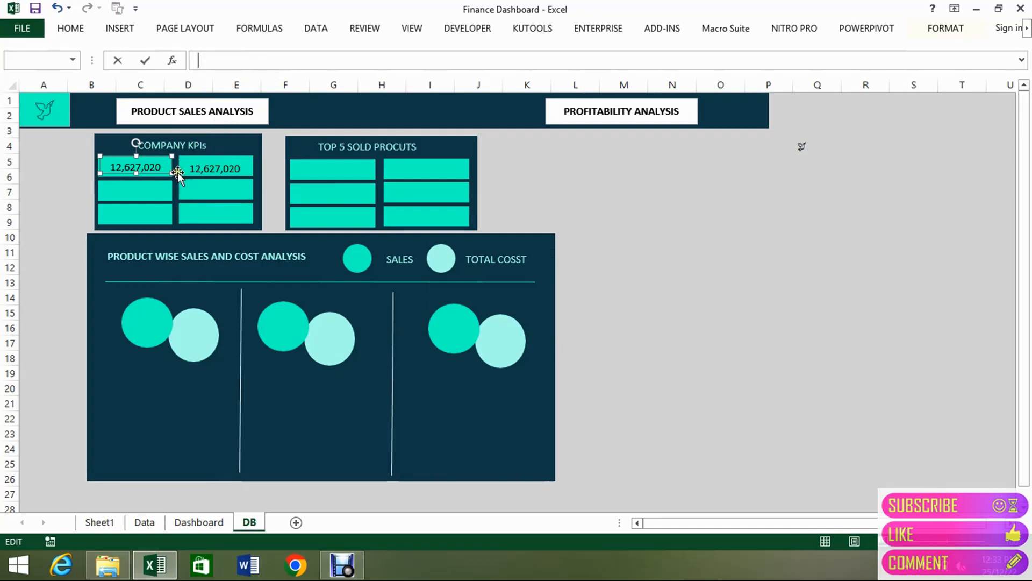
{"action": "left_click", "coordinate": [158, 168]}
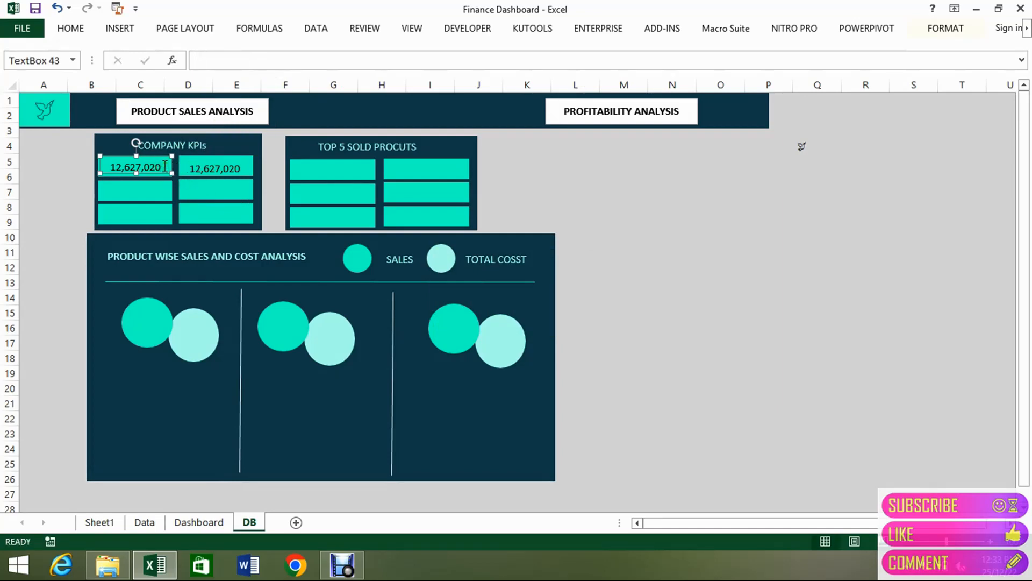
{"action": "double_click", "coordinate": [164, 166]}
{"action": "type", "text": "Total Sales"}
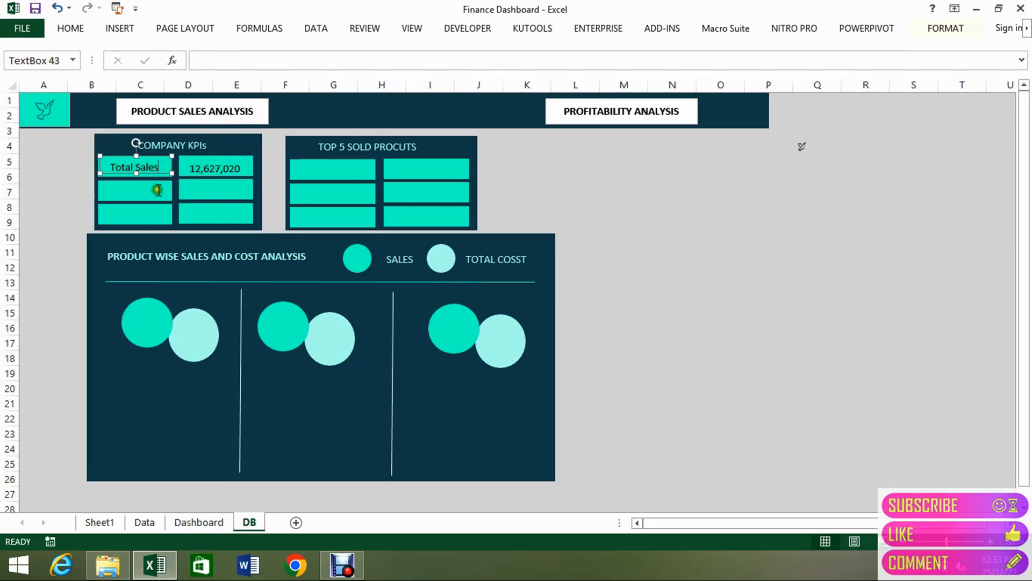
{"action": "left_click", "coordinate": [159, 190]}
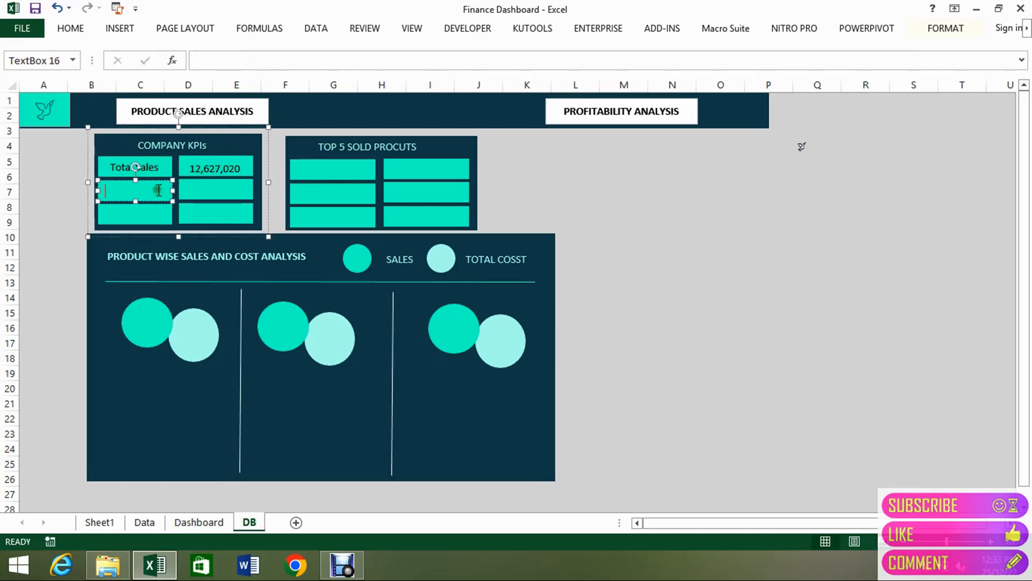
{"action": "left_click", "coordinate": [162, 153]}
{"action": "left_click", "coordinate": [165, 187]}
{"action": "left_click", "coordinate": [166, 218]}
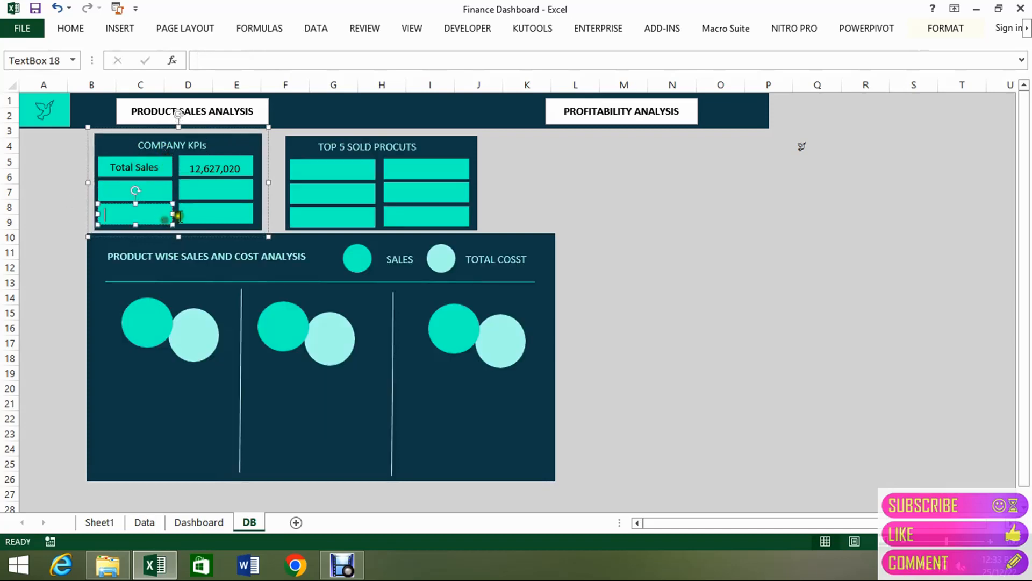
{"action": "double_click", "coordinate": [189, 215]}
{"action": "left_click", "coordinate": [185, 188]}
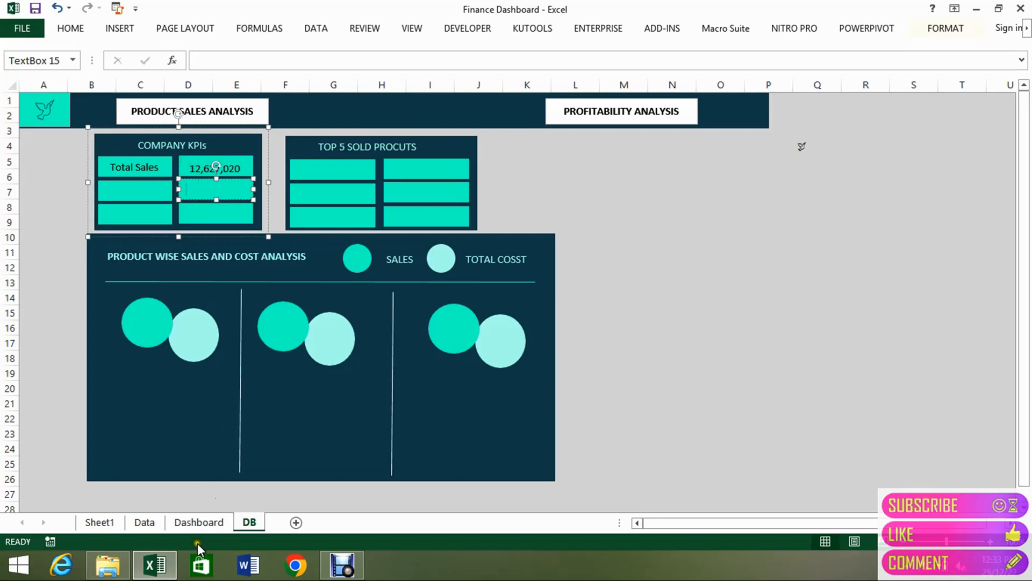
Review the Total Units Sold label on the Dashboard sheet and its source total in J78 of the Data sheet
{"action": "left_click", "coordinate": [199, 522]}
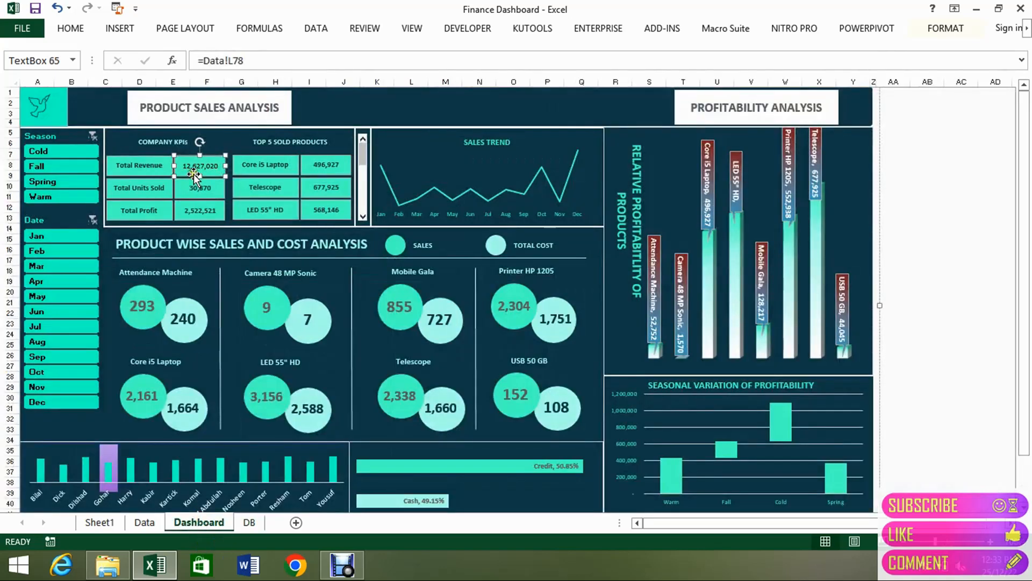
{"action": "left_click", "coordinate": [153, 188]}
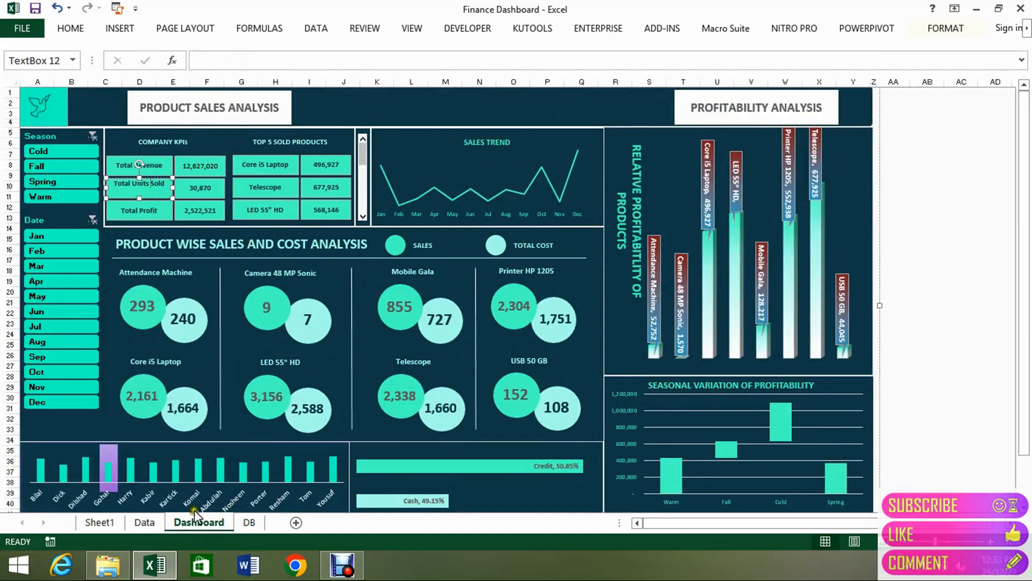
{"action": "left_click", "coordinate": [143, 522]}
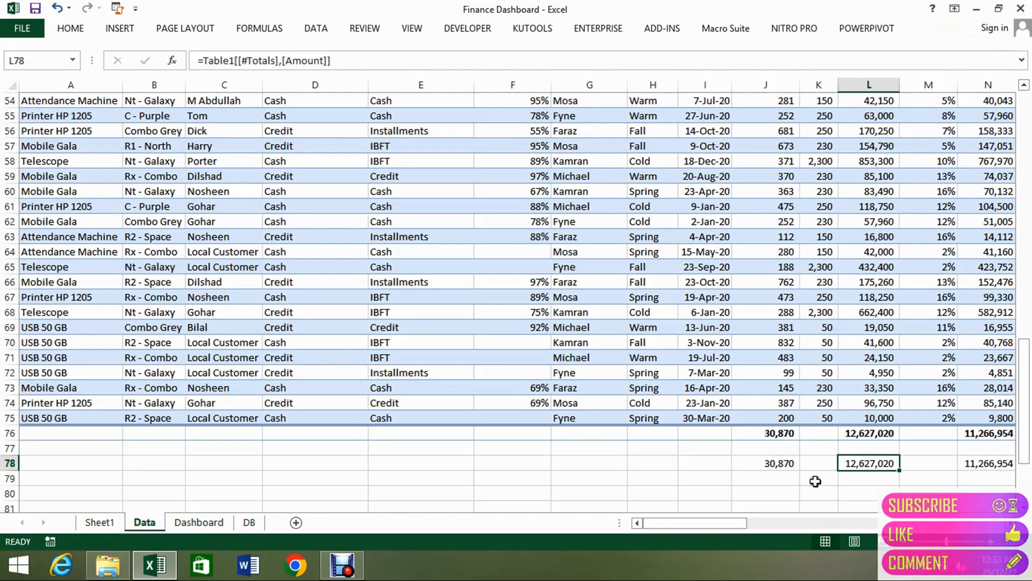
{"action": "left_click", "coordinate": [782, 462]}
{"action": "left_click", "coordinate": [217, 522]}
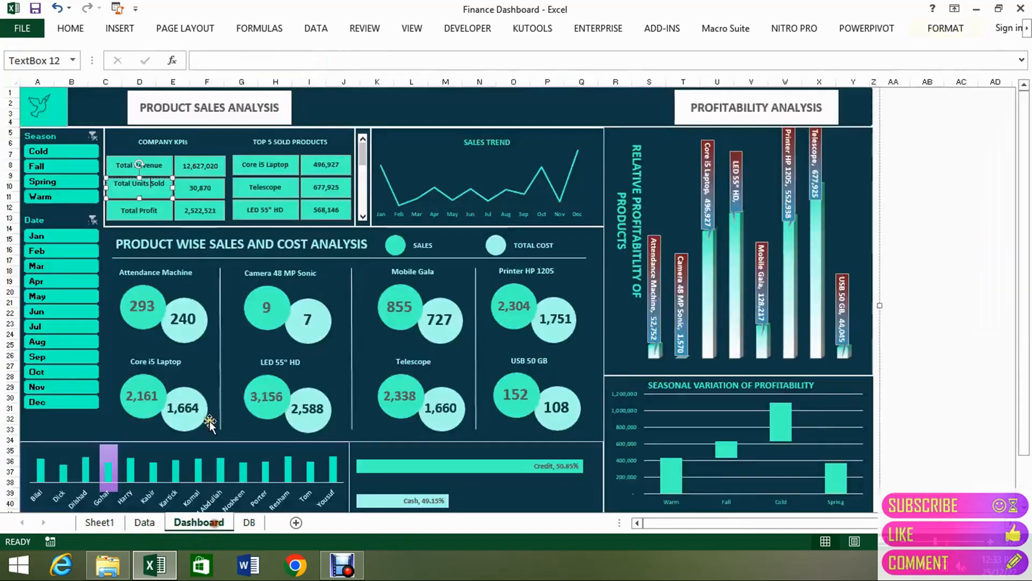
Review the Total Profit label on the Dashboard sheet and the Net Profit total formula in R78 of the Data sheet
{"action": "left_click", "coordinate": [153, 209]}
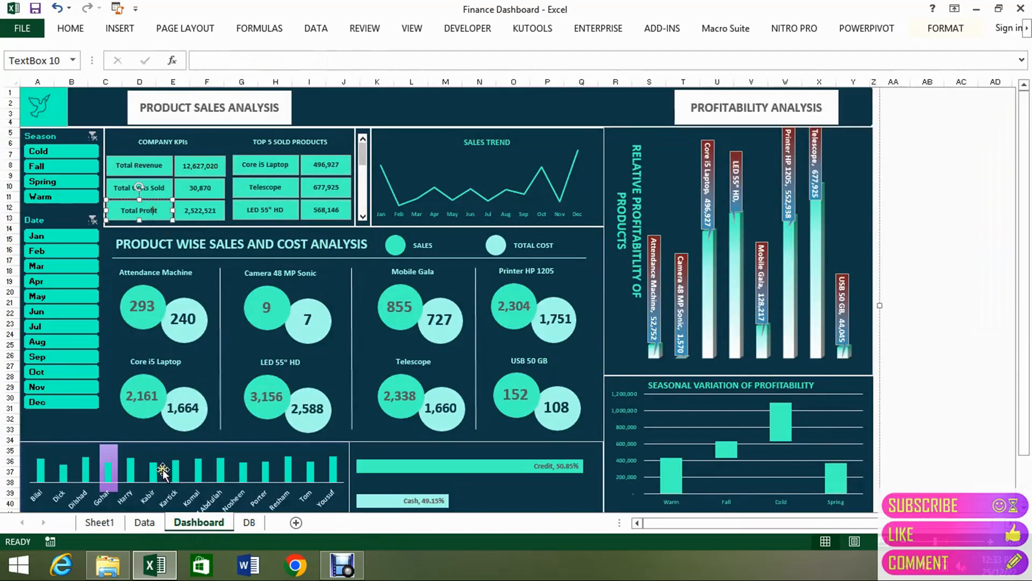
{"action": "left_click", "coordinate": [153, 520]}
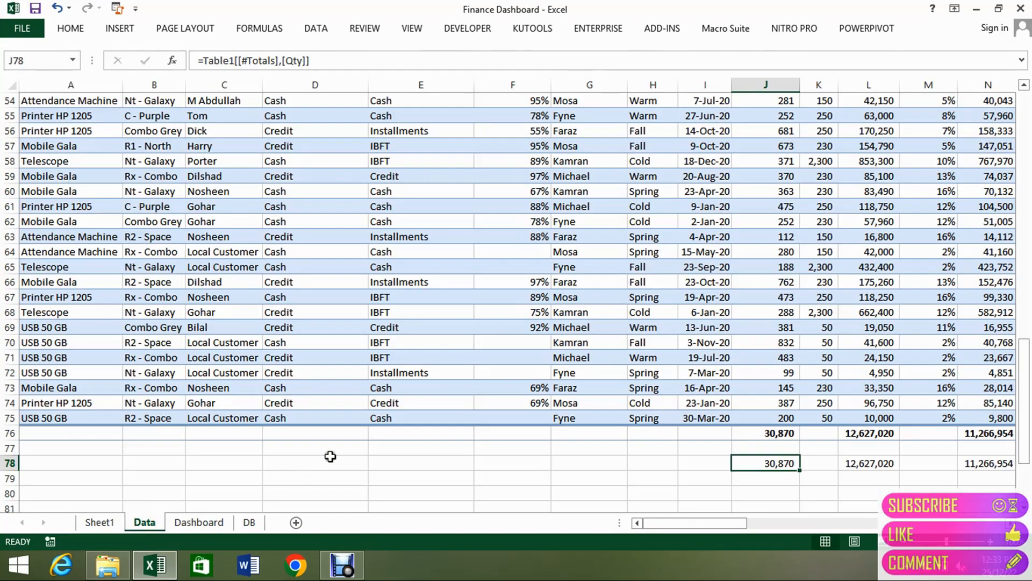
{"action": "key", "text": "Right"}
{"action": "key", "text": "Right"}
{"action": "key", "text": "Right"}
{"action": "key", "text": "Right"}
{"action": "key", "text": "Right"}
{"action": "key", "text": "Right"}
{"action": "key", "text": "Right"}
{"action": "key", "text": "Right"}
{"action": "key", "text": "Right"}
{"action": "key", "text": "Right"}
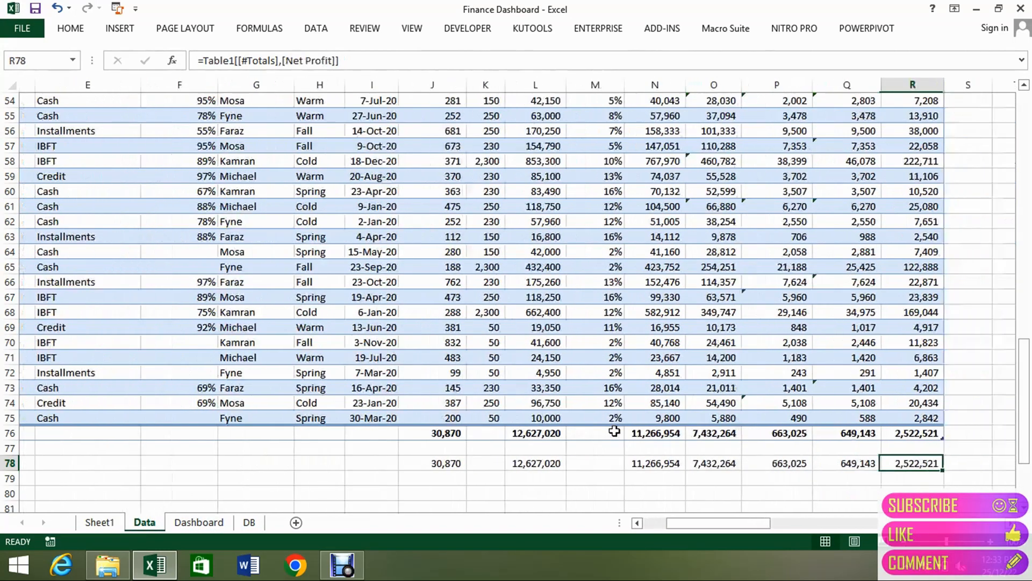
{"action": "key", "text": "Left"}
{"action": "key", "text": "Left"}
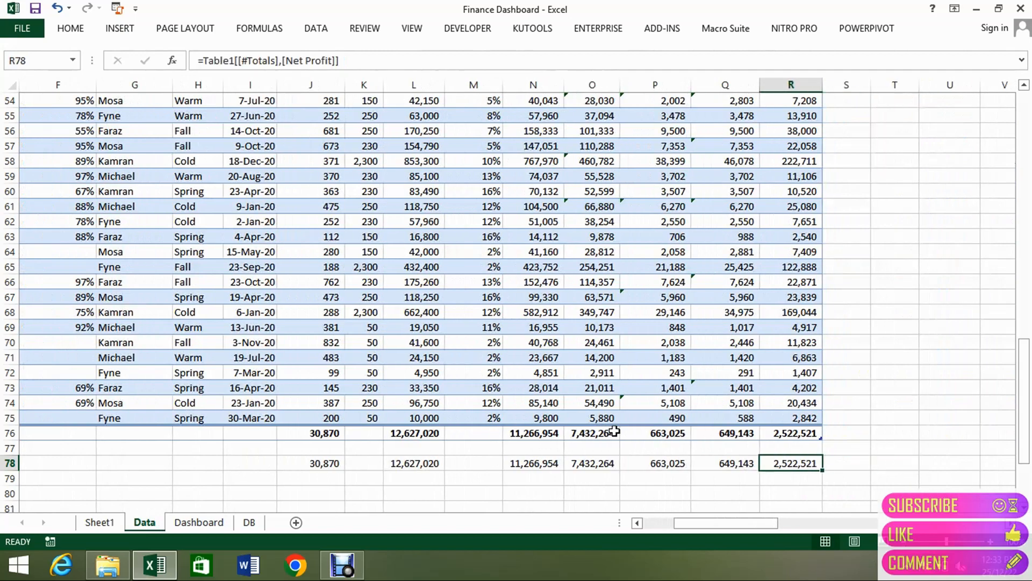
Compare the Total Profit value's cell link on the Dashboard sheet with row 78 and column R of the Data sheet
{"action": "left_click", "coordinate": [207, 524]}
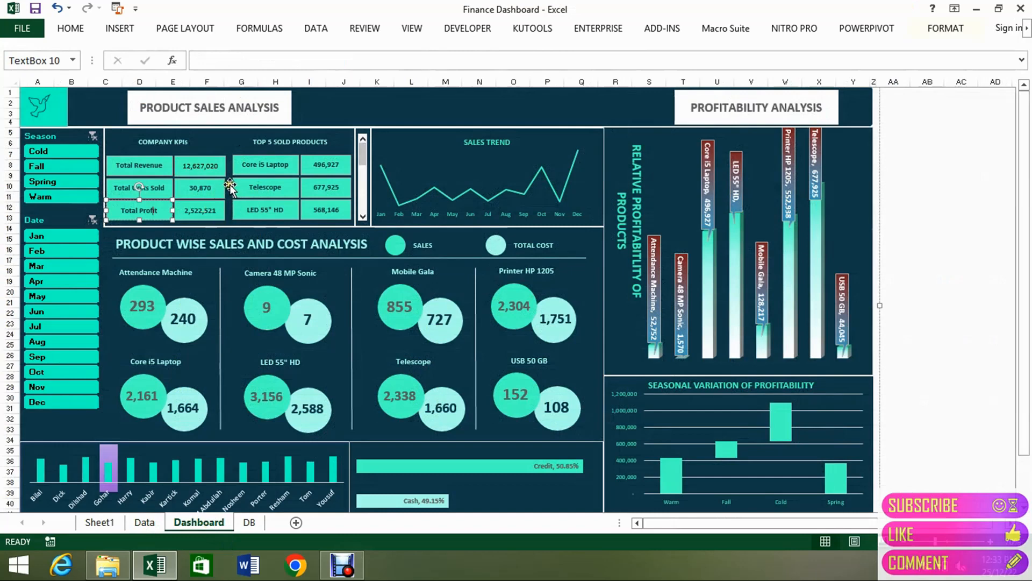
{"action": "left_click", "coordinate": [219, 207]}
{"action": "left_click", "coordinate": [215, 210]}
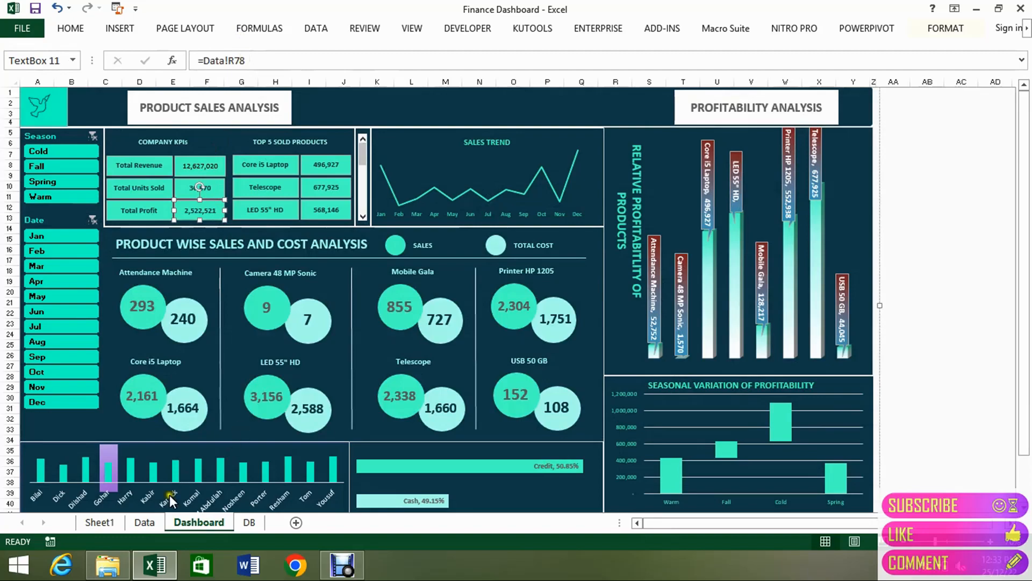
{"action": "left_click", "coordinate": [145, 522]}
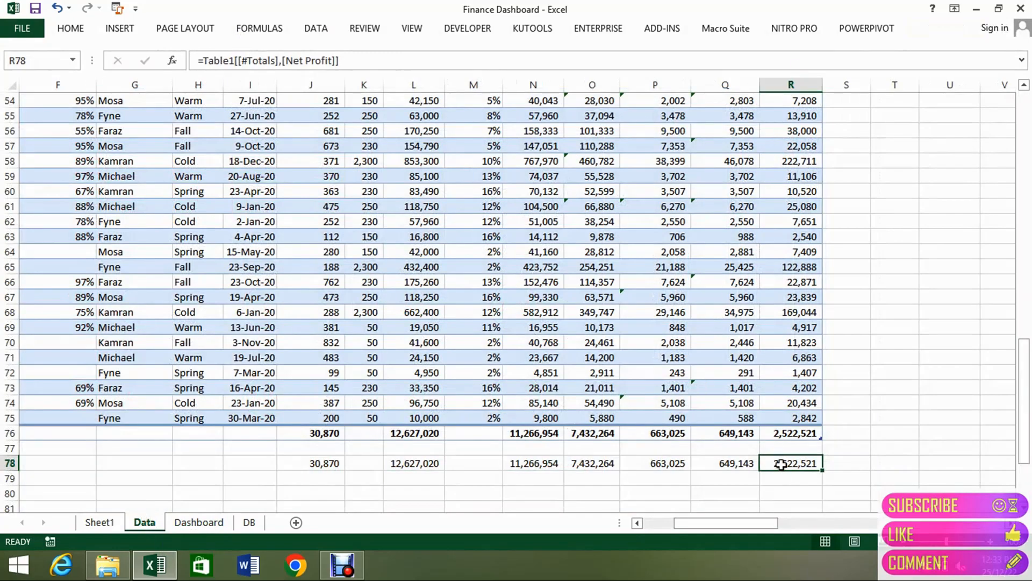
{"action": "left_click", "coordinate": [9, 461]}
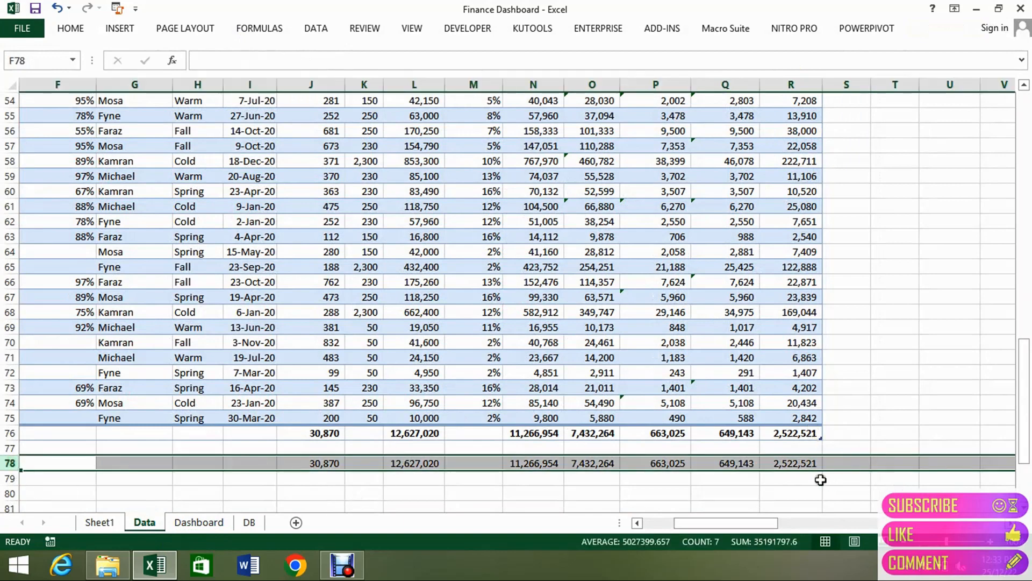
{"action": "left_click", "coordinate": [803, 462]}
{"action": "key", "text": "ctrl+space"}
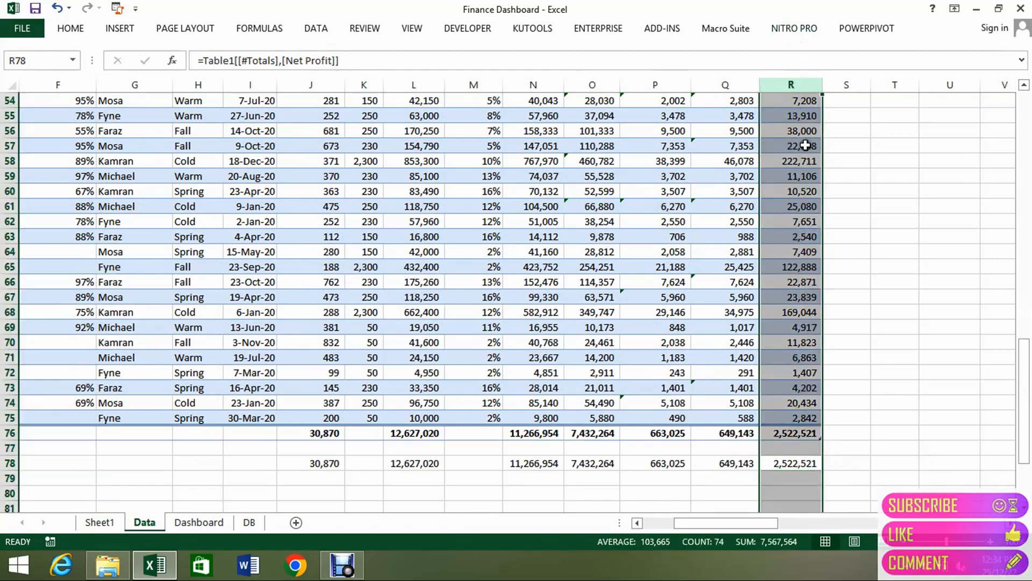
{"action": "left_click", "coordinate": [788, 461]}
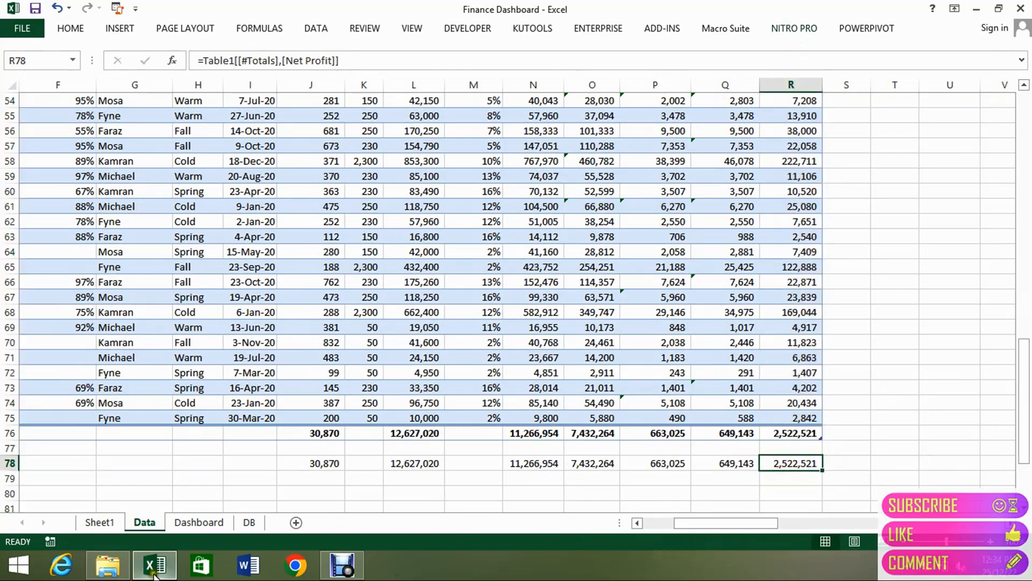
Examine the cell links behind the product names and values in the Dashboard sheet's Top 5 Sold Products panel
{"action": "left_click", "coordinate": [199, 520]}
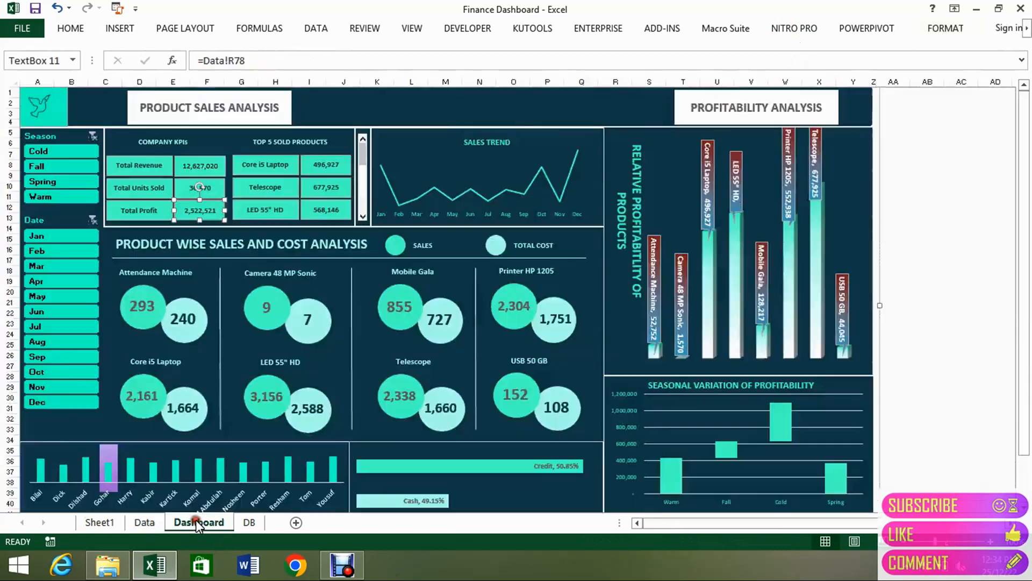
{"action": "left_click", "coordinate": [276, 167]}
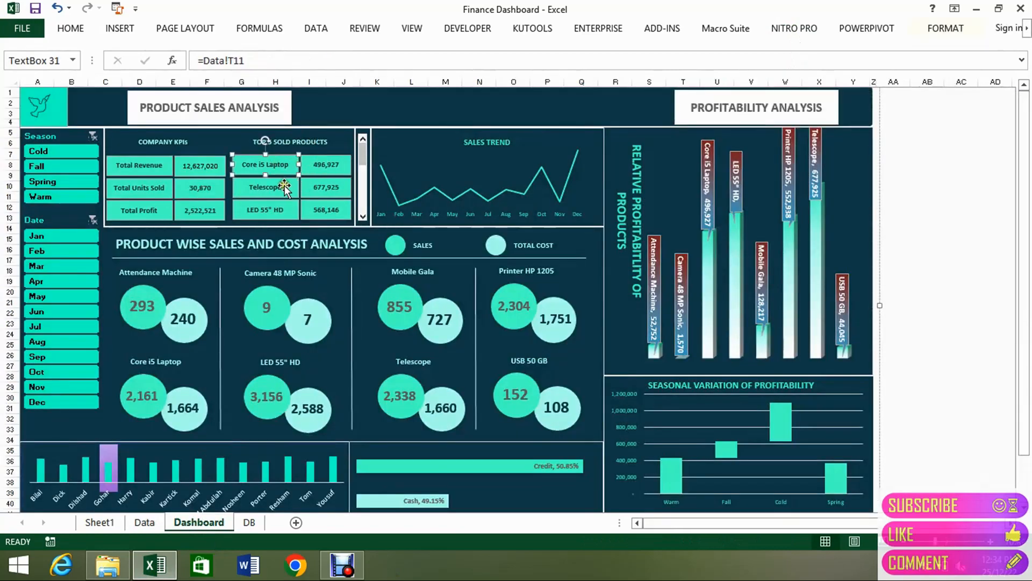
{"action": "left_click", "coordinate": [282, 184]}
{"action": "left_click", "coordinate": [279, 209]}
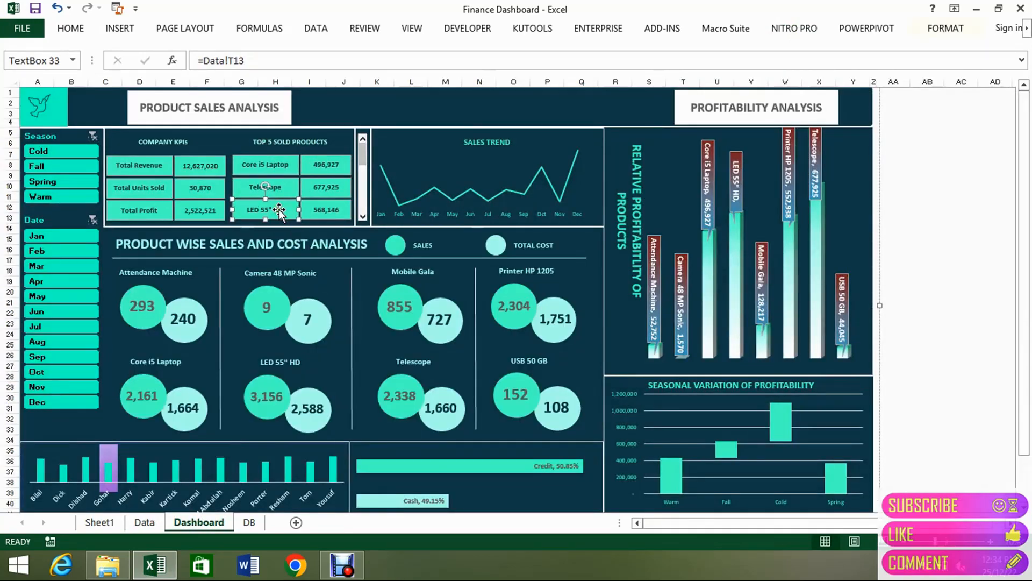
{"action": "left_click", "coordinate": [321, 164]}
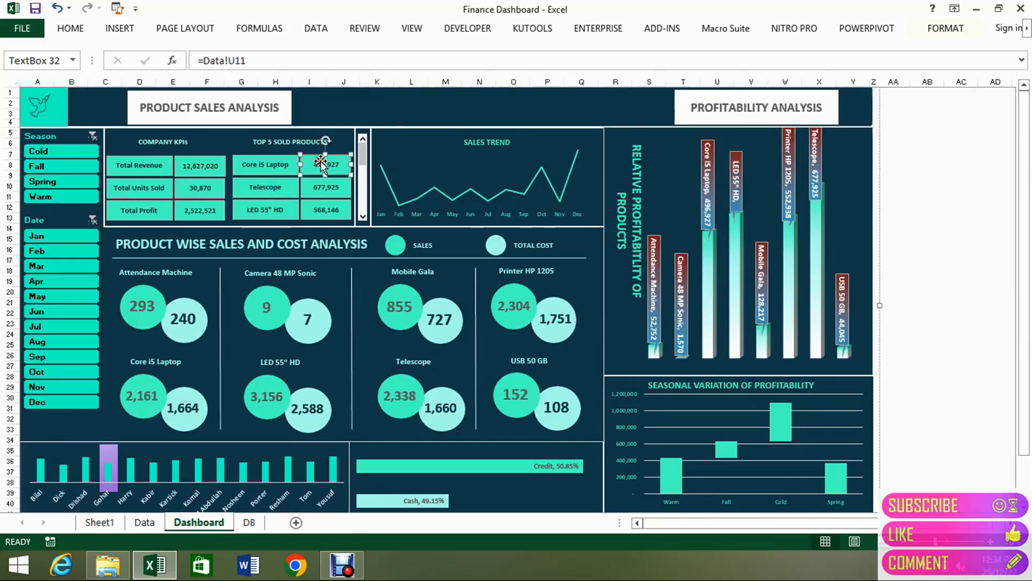
{"action": "left_click", "coordinate": [324, 189]}
{"action": "left_click", "coordinate": [323, 211]}
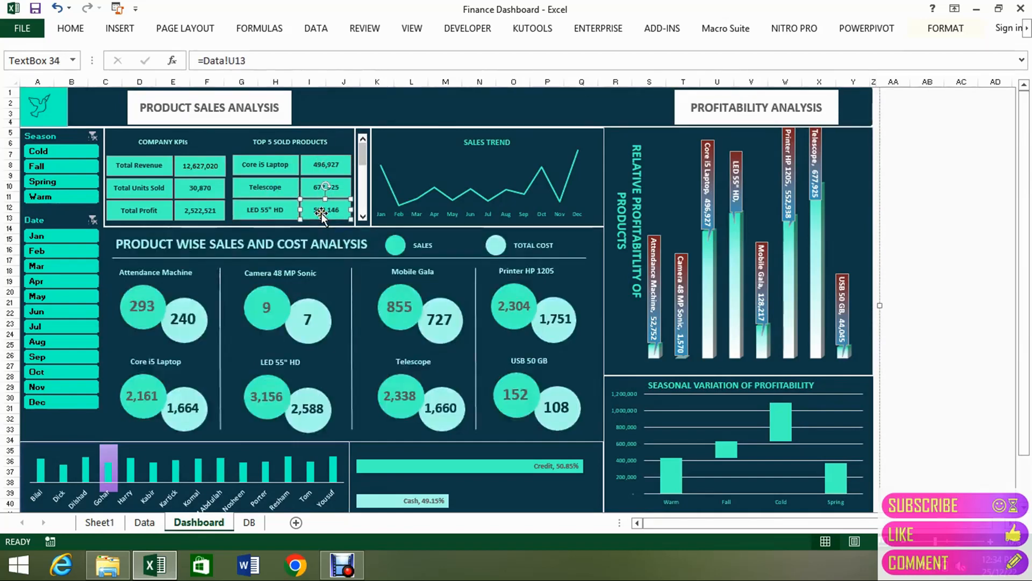
Scroll the Top 5 Sold Products list down two entries and back to its start
{"action": "left_click", "coordinate": [374, 119]}
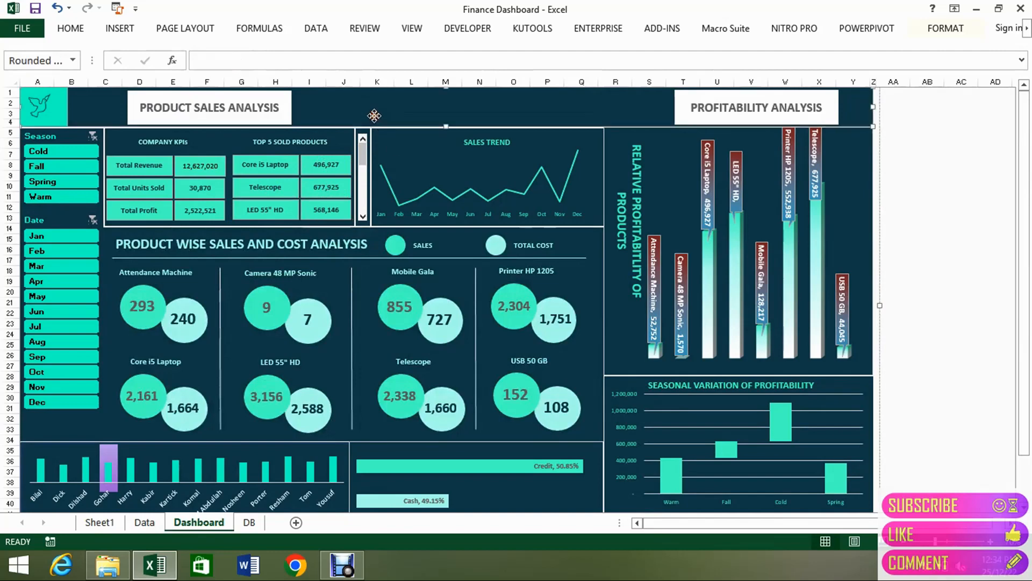
{"action": "left_click", "coordinate": [363, 217]}
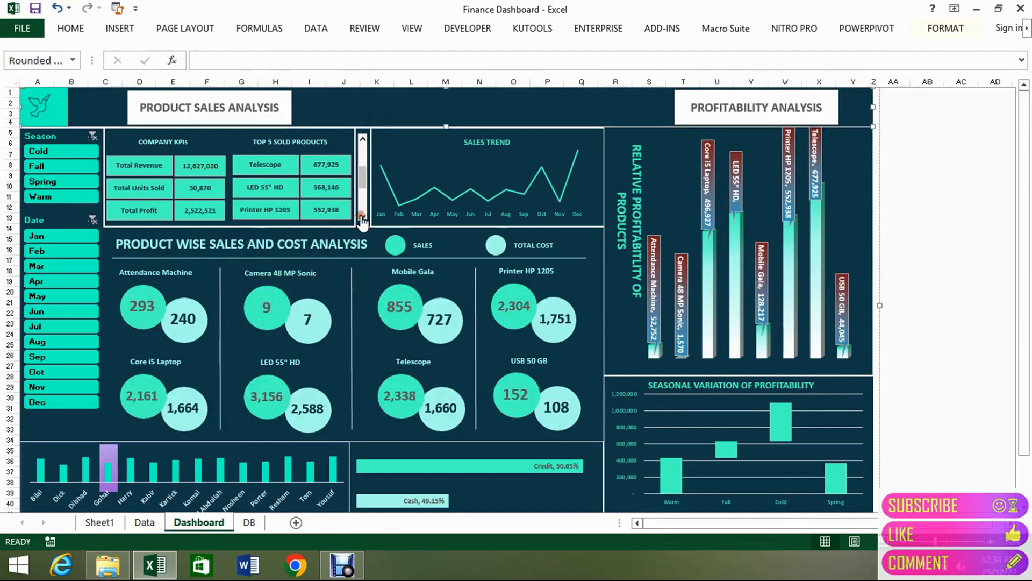
{"action": "left_click", "coordinate": [362, 218]}
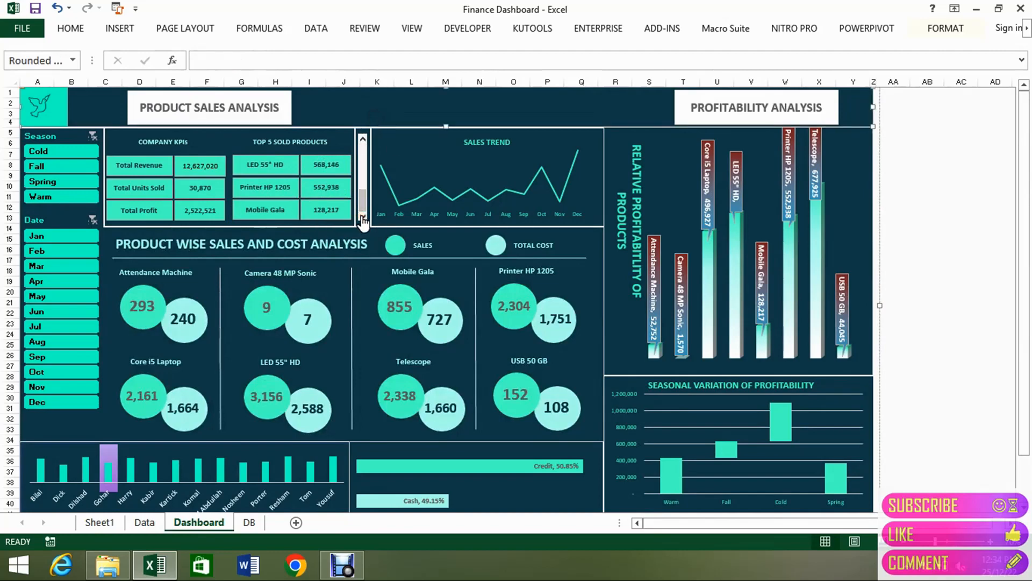
{"action": "left_click", "coordinate": [363, 138]}
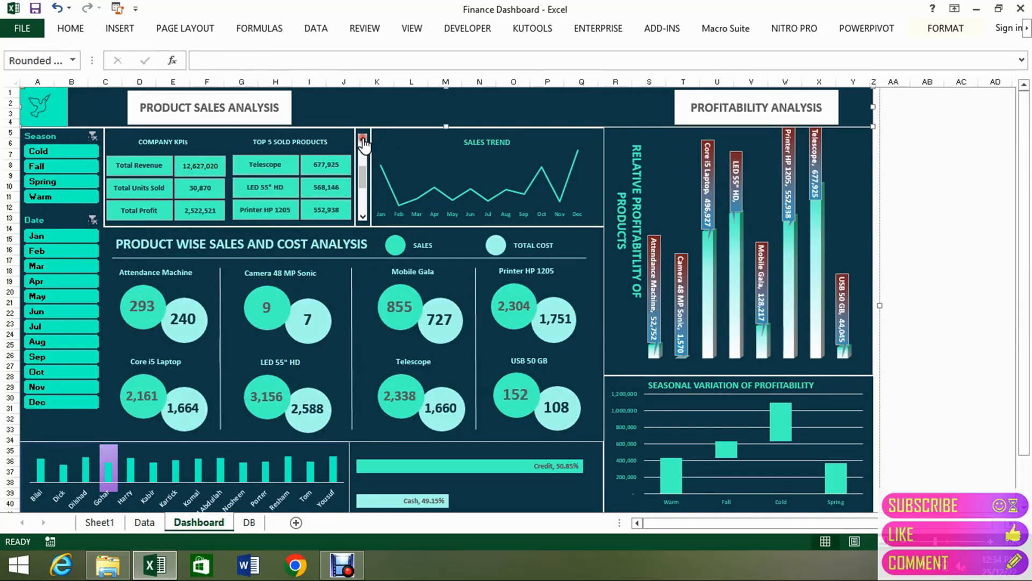
{"action": "left_click", "coordinate": [363, 138]}
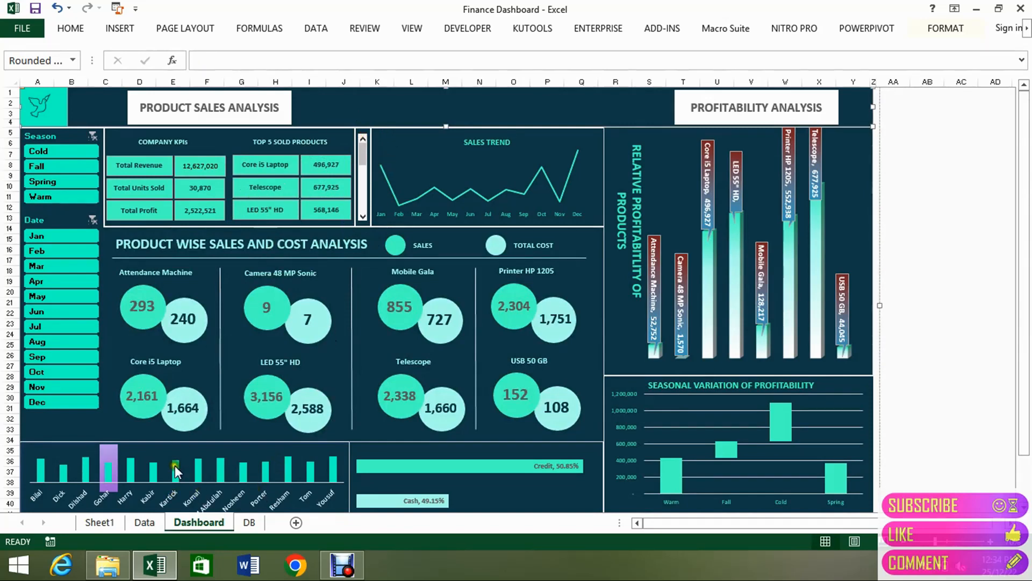
Insert a PivotTable from the whole Data sheet table, Table1, on a new worksheet
{"action": "left_click", "coordinate": [143, 524]}
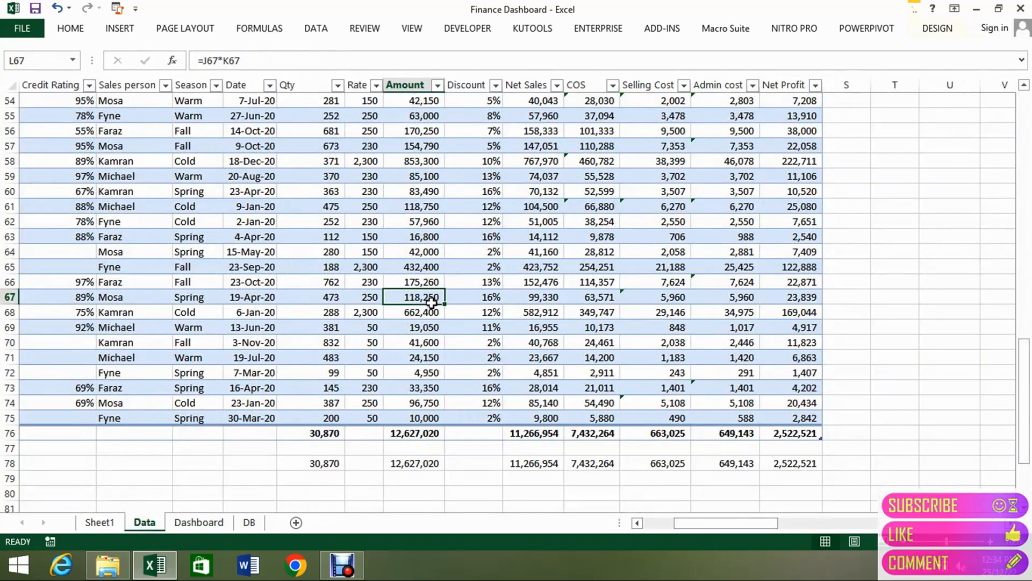
{"action": "key", "text": "ctrl+Up"}
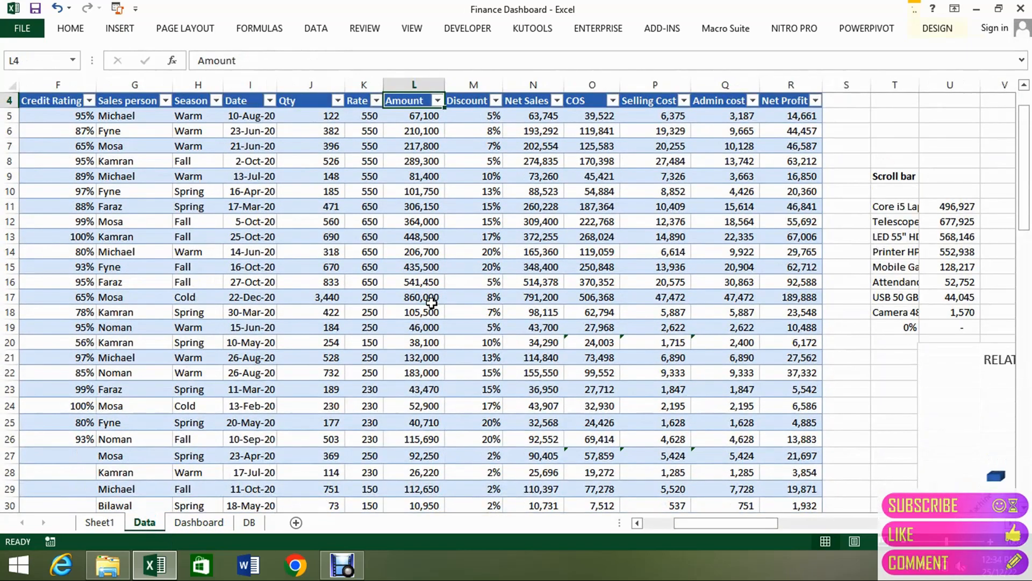
{"action": "key", "text": "ctrl+a"}
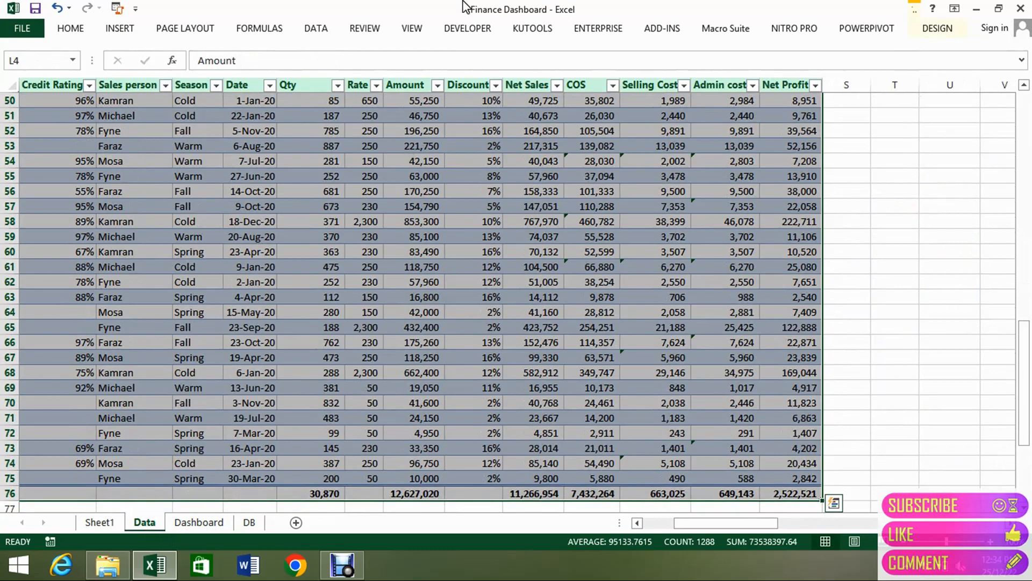
{"action": "left_click", "coordinate": [122, 30]}
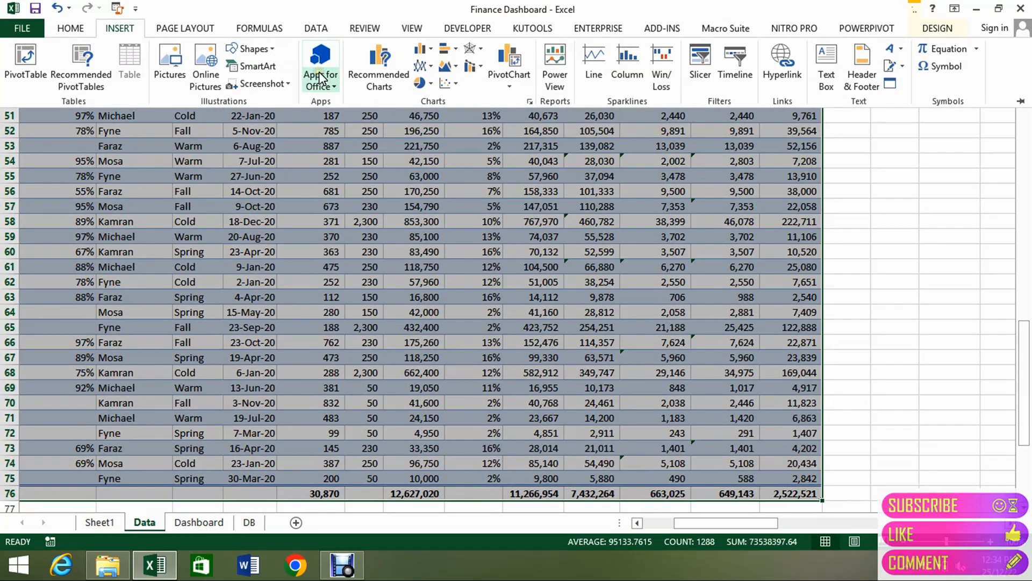
{"action": "left_click", "coordinate": [25, 51]}
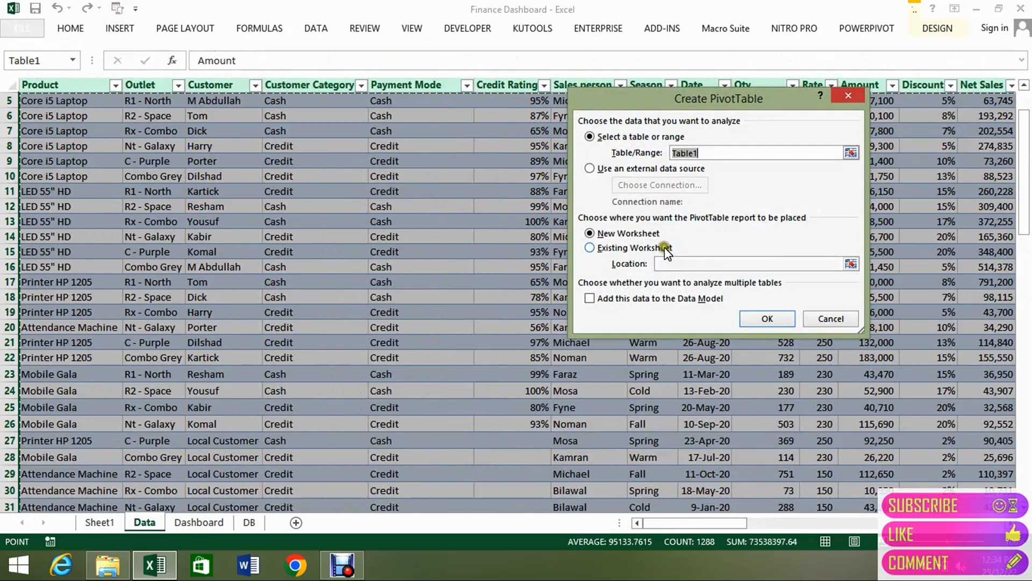
{"action": "left_click", "coordinate": [766, 319]}
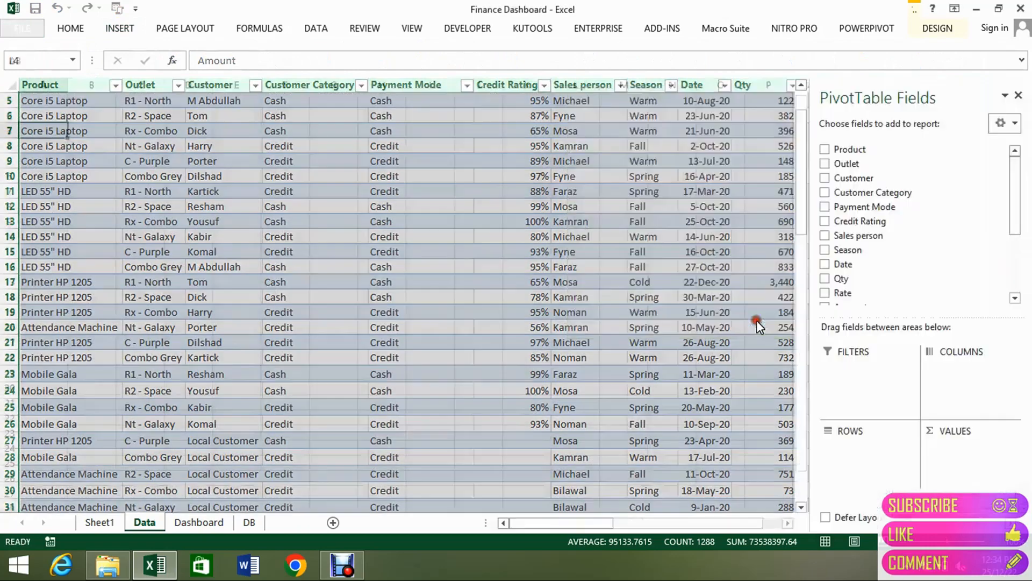
{"action": "left_click", "coordinate": [136, 235]}
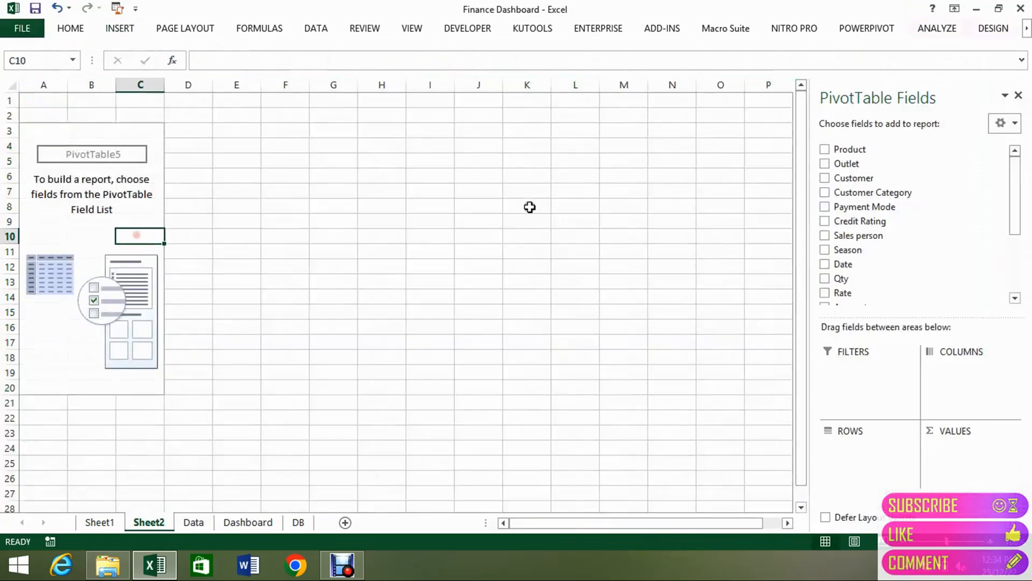
Add Product as the PivotTable's rows and the sum of Amount as its values
{"action": "left_click", "coordinate": [825, 149]}
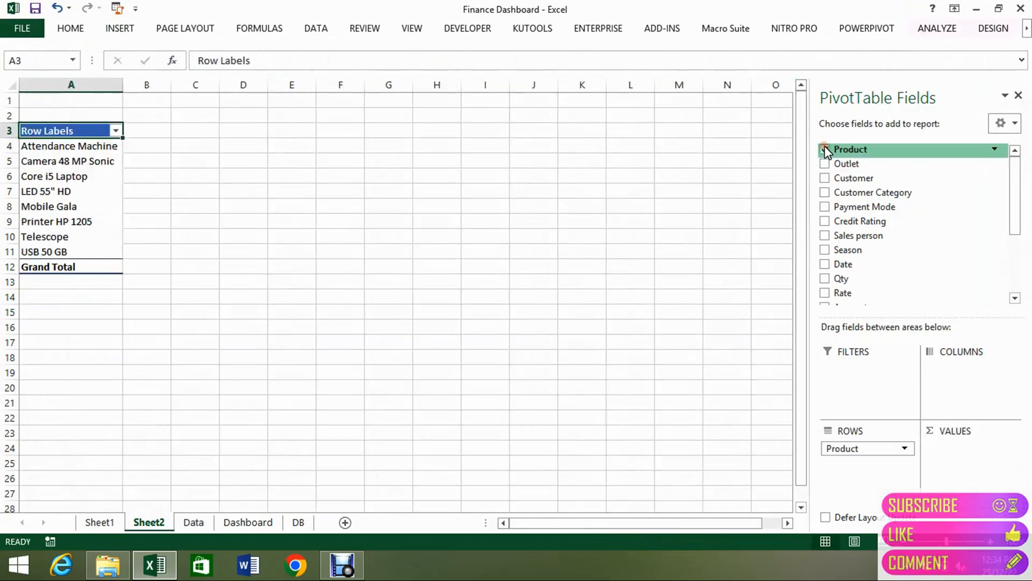
{"action": "left_click_drag", "start_coordinate": [1014, 183], "coordinate": [1017, 235]}
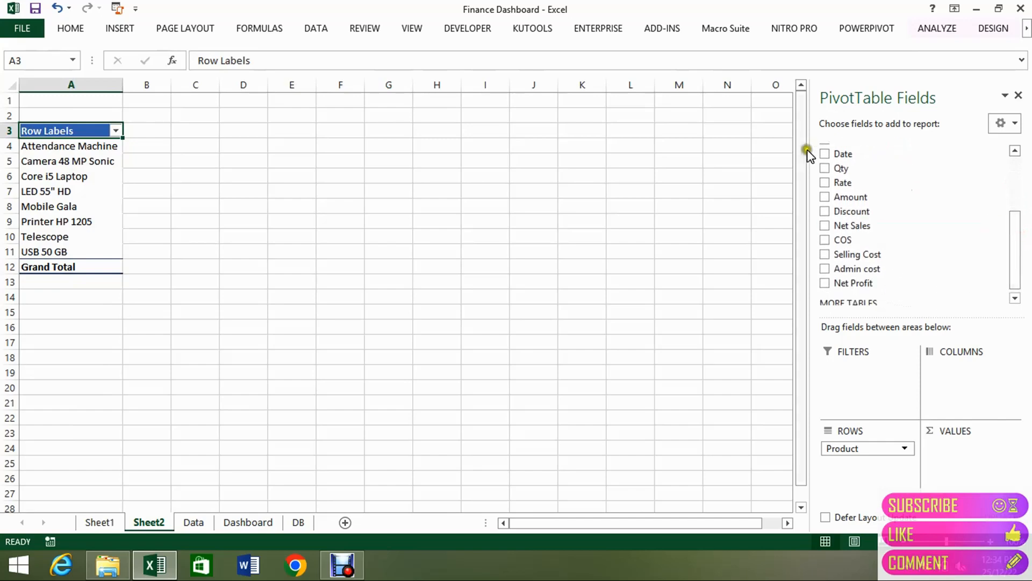
{"action": "left_click", "coordinate": [825, 197]}
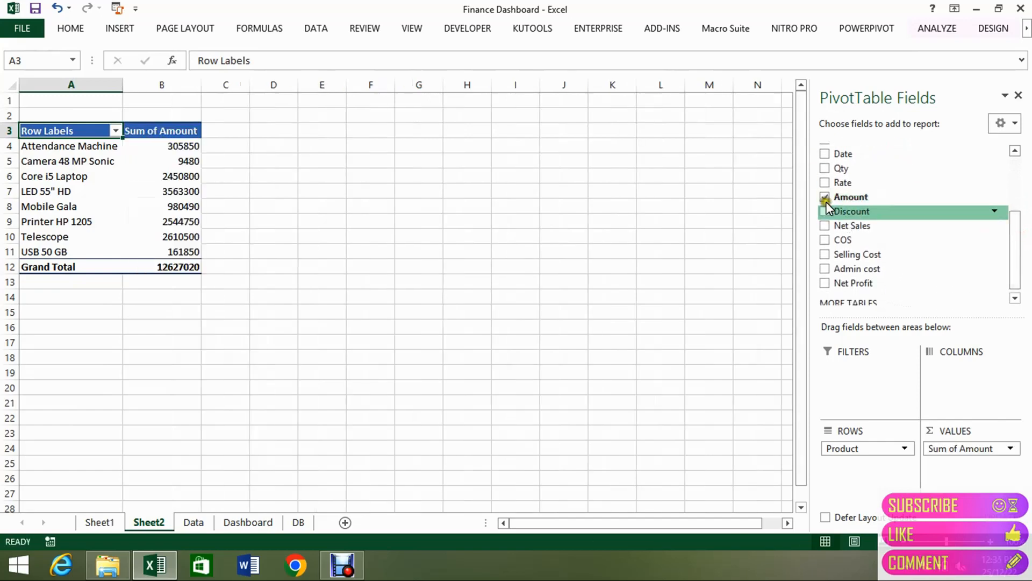
Examine which fields the existing product PivotTable at X10 of the Data sheet uses for its rows and values
{"action": "left_click", "coordinate": [201, 520]}
{"action": "key", "text": "Right"}
{"action": "key", "text": "Right"}
{"action": "key", "text": "Right"}
{"action": "key", "text": "Right"}
{"action": "key", "text": "Right"}
{"action": "key", "text": "Right"}
{"action": "key", "text": "Right"}
{"action": "key", "text": "Right"}
{"action": "key", "text": "Right"}
{"action": "key", "text": "Right"}
{"action": "key", "text": "Right"}
{"action": "key", "text": "Right"}
{"action": "key", "text": "Right"}
{"action": "key", "text": "Right"}
{"action": "key", "text": "Right"}
{"action": "key", "text": "Right"}
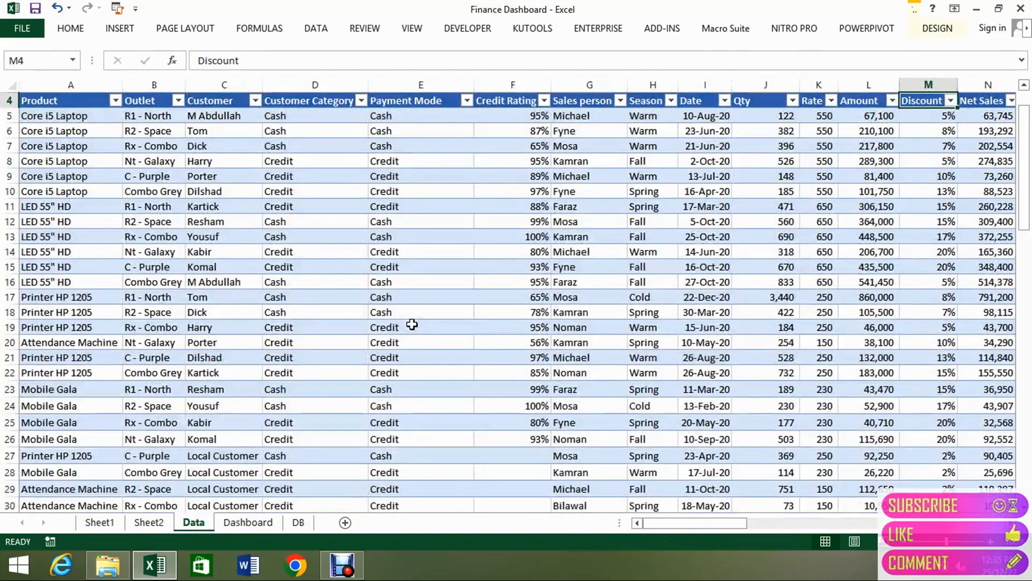
{"action": "key", "text": "Right"}
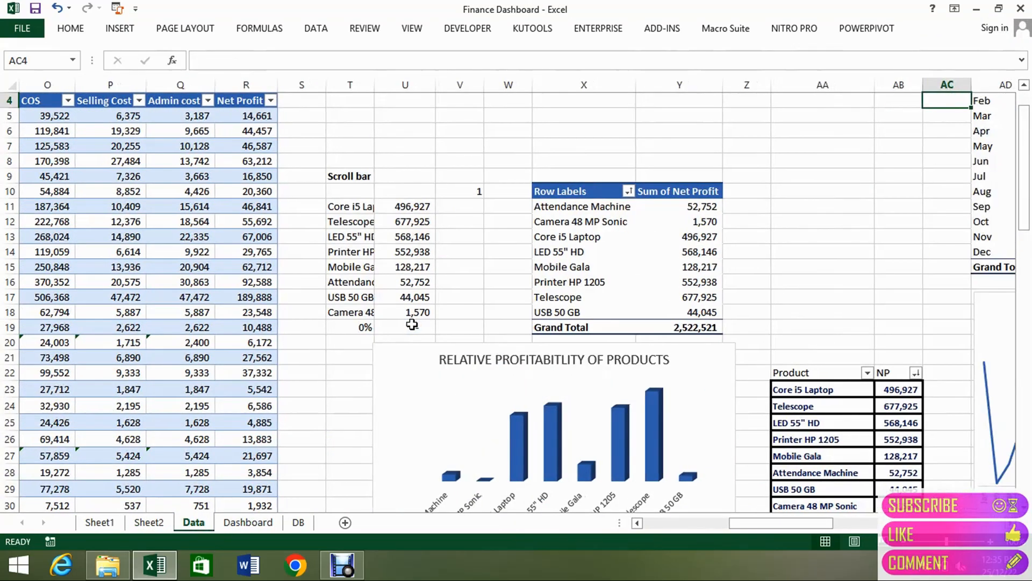
{"action": "left_click", "coordinate": [589, 205]}
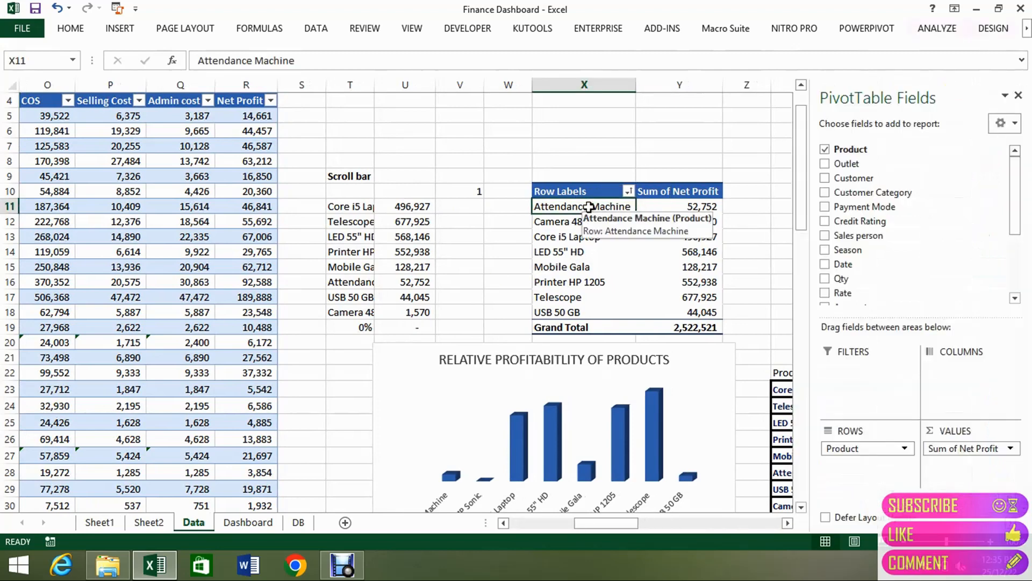
{"action": "left_click", "coordinate": [689, 206]}
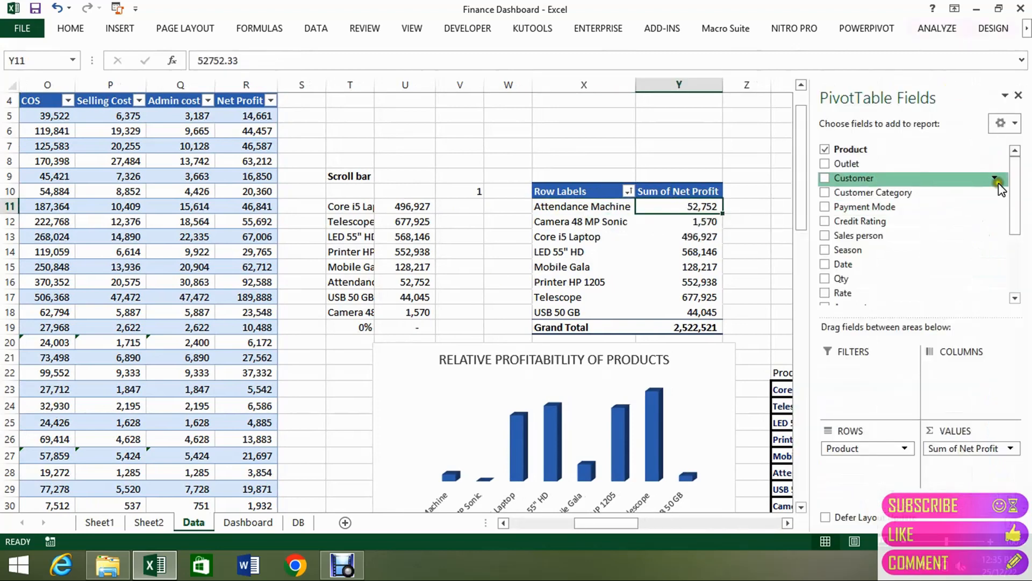
{"action": "left_click_drag", "start_coordinate": [1021, 175], "coordinate": [1022, 247]}
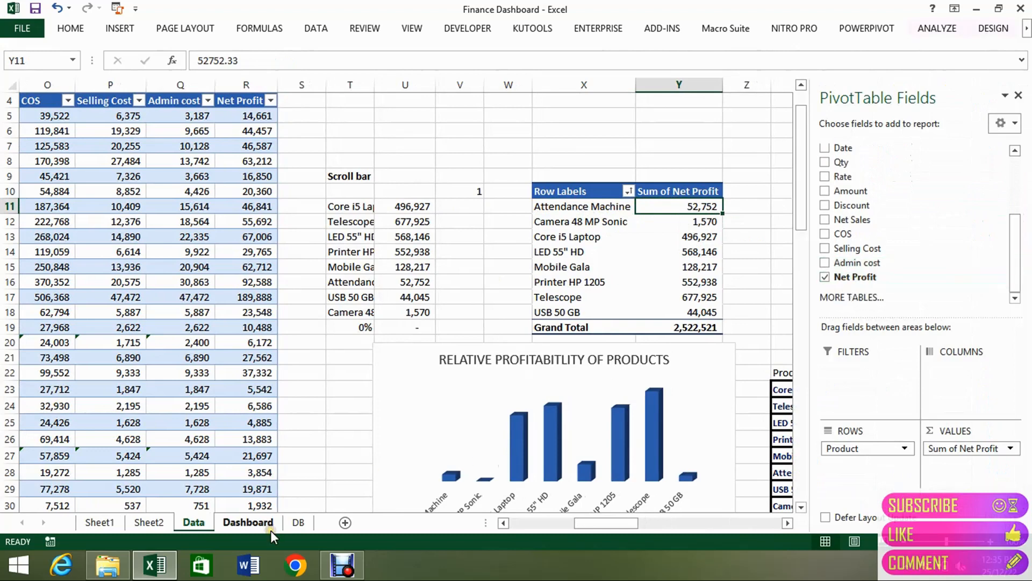
Replace Amount with the sum of Net Profit as the values of the PivotTable on Sheet2
{"action": "left_click", "coordinate": [152, 521]}
{"action": "left_click", "coordinate": [169, 217]}
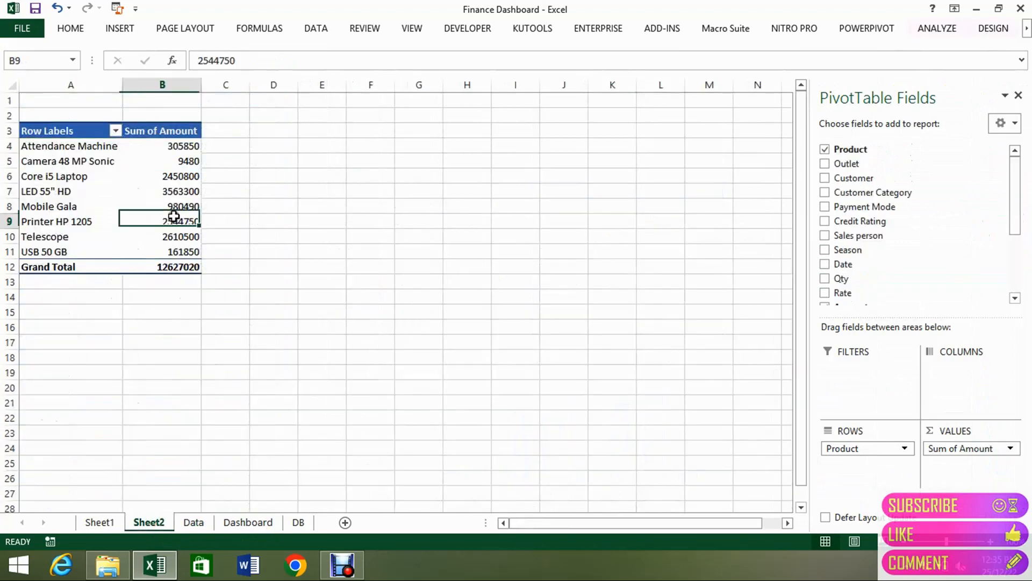
{"action": "left_click_drag", "start_coordinate": [1018, 190], "coordinate": [1014, 265]}
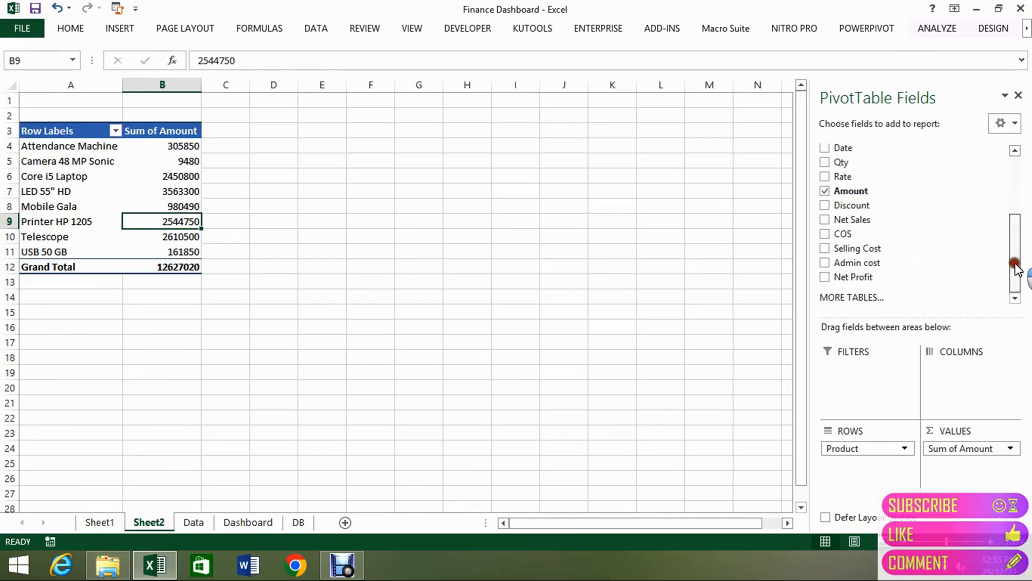
{"action": "left_click", "coordinate": [838, 277]}
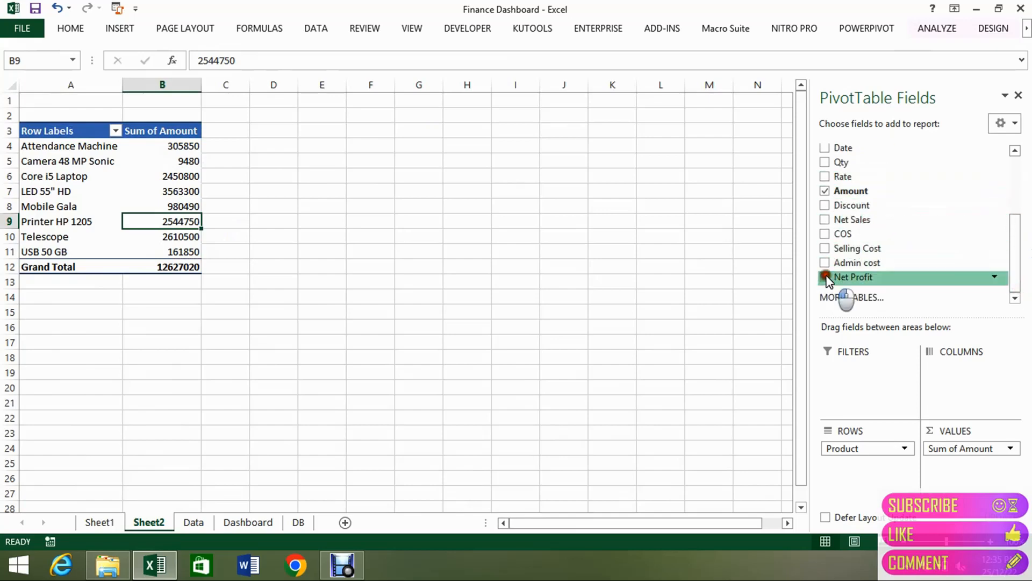
{"action": "left_click", "coordinate": [825, 192]}
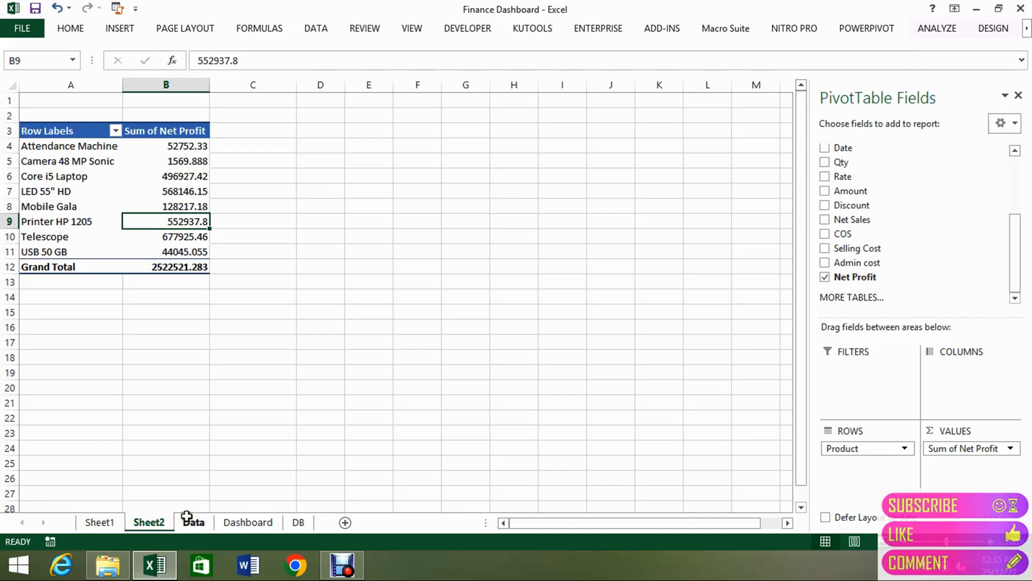
Format the Sum of Net Profit values in B4:B12 with thousands separators and no decimal places
{"action": "left_click_drag", "start_coordinate": [195, 151], "coordinate": [198, 267]}
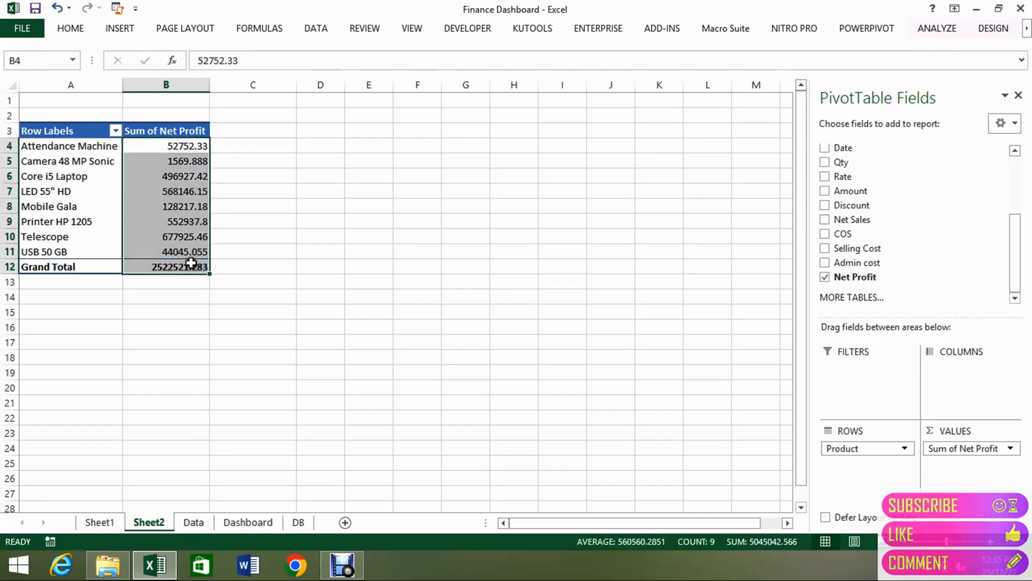
{"action": "left_click", "coordinate": [79, 26]}
{"action": "left_click", "coordinate": [526, 80]}
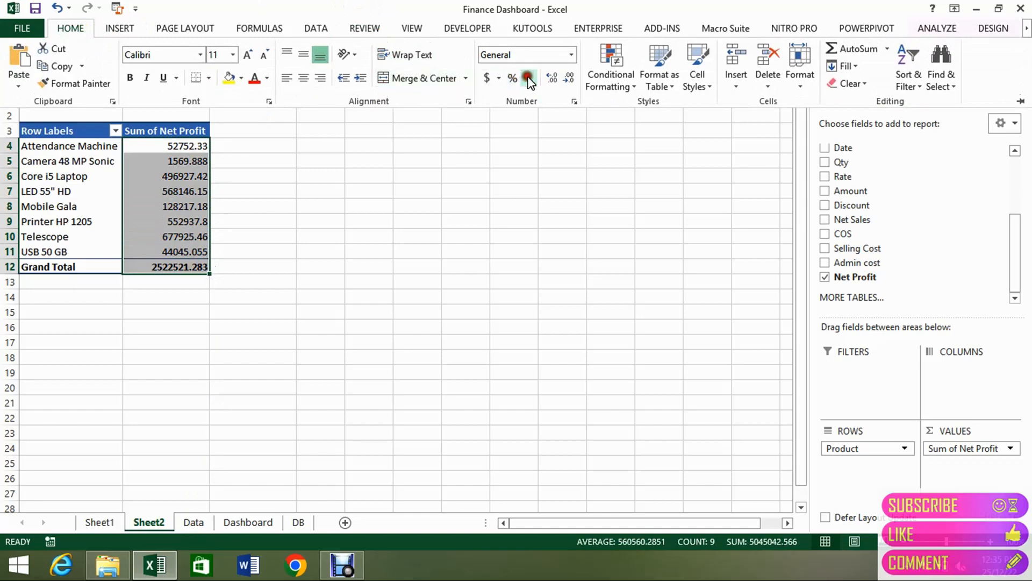
{"action": "left_click", "coordinate": [569, 78]}
{"action": "left_click", "coordinate": [568, 78]}
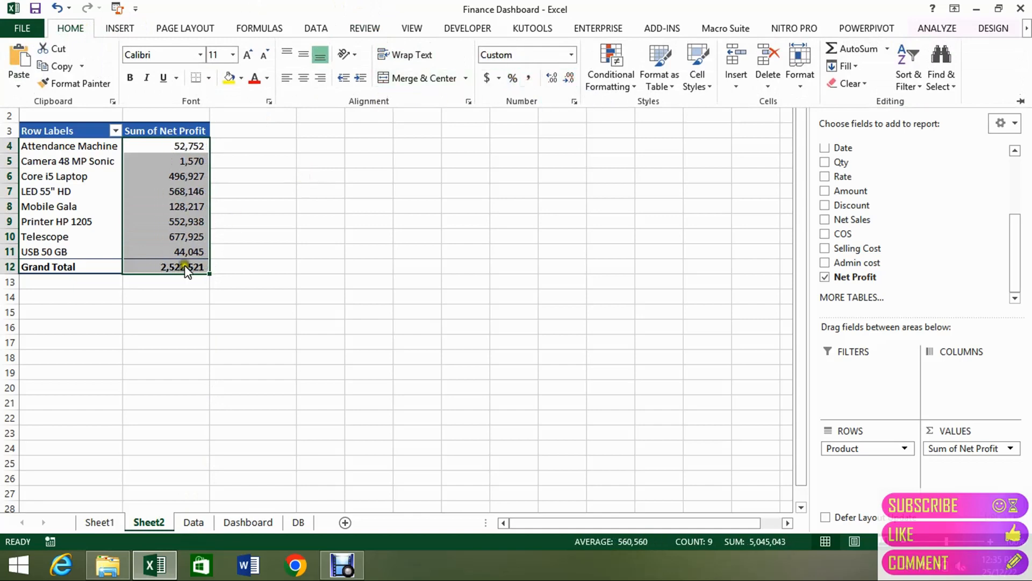
{"action": "left_click", "coordinate": [181, 235]}
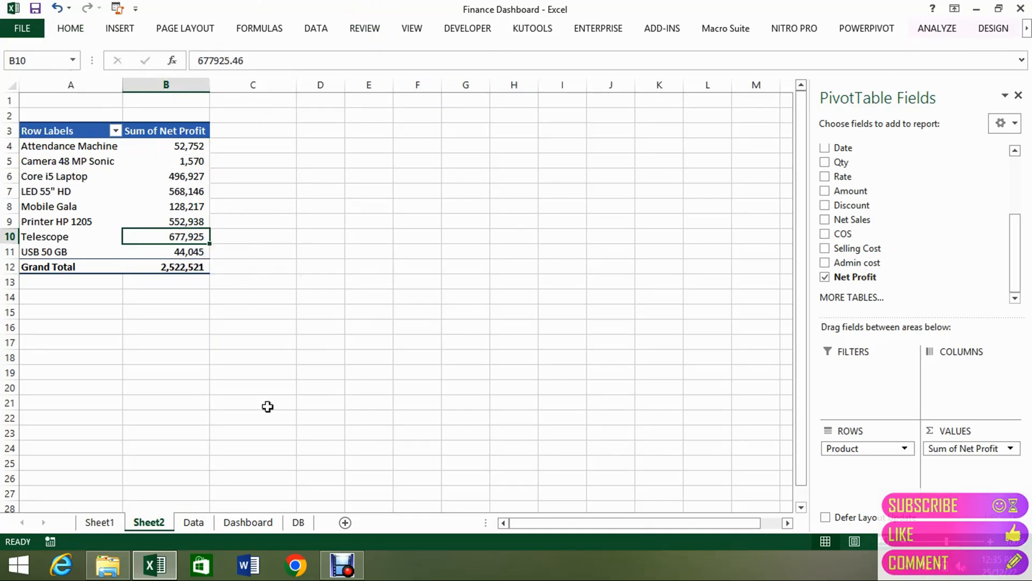
{"action": "left_click", "coordinate": [180, 178]}
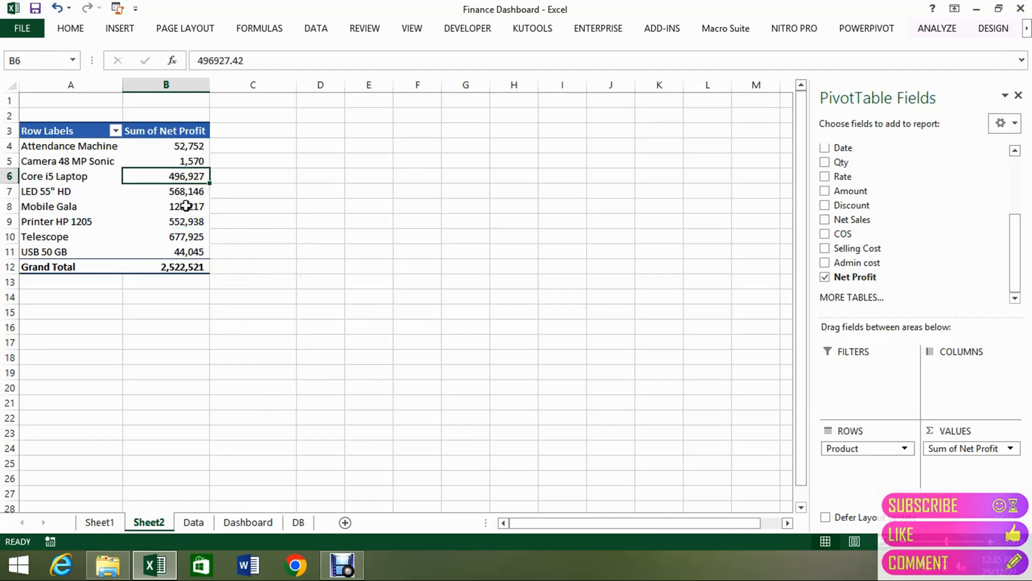
Compare the Data sheet's net profit PivotTable with the sorted Product and NP table starting at AA22
{"action": "left_click", "coordinate": [194, 523]}
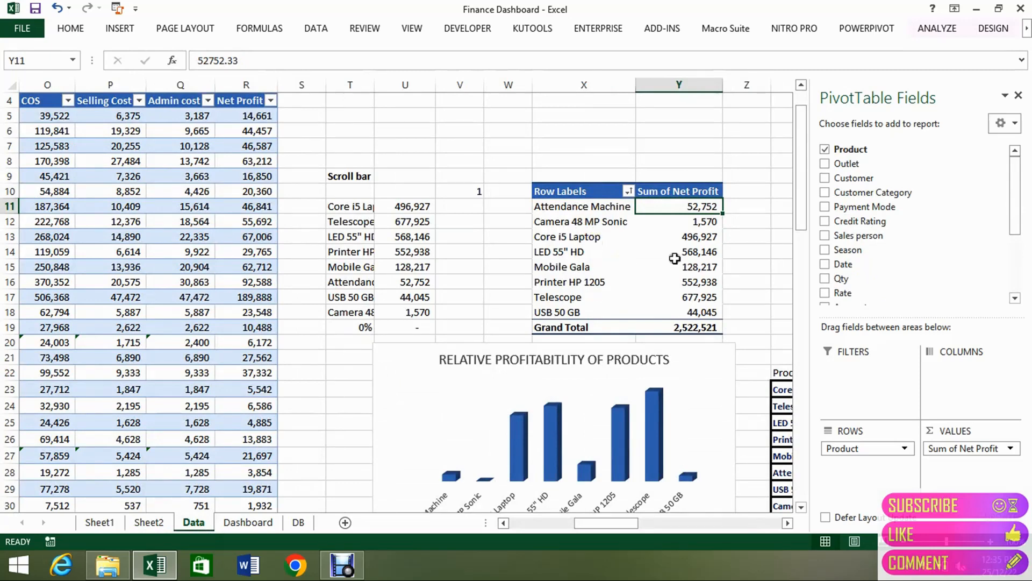
{"action": "left_click", "coordinate": [703, 257]}
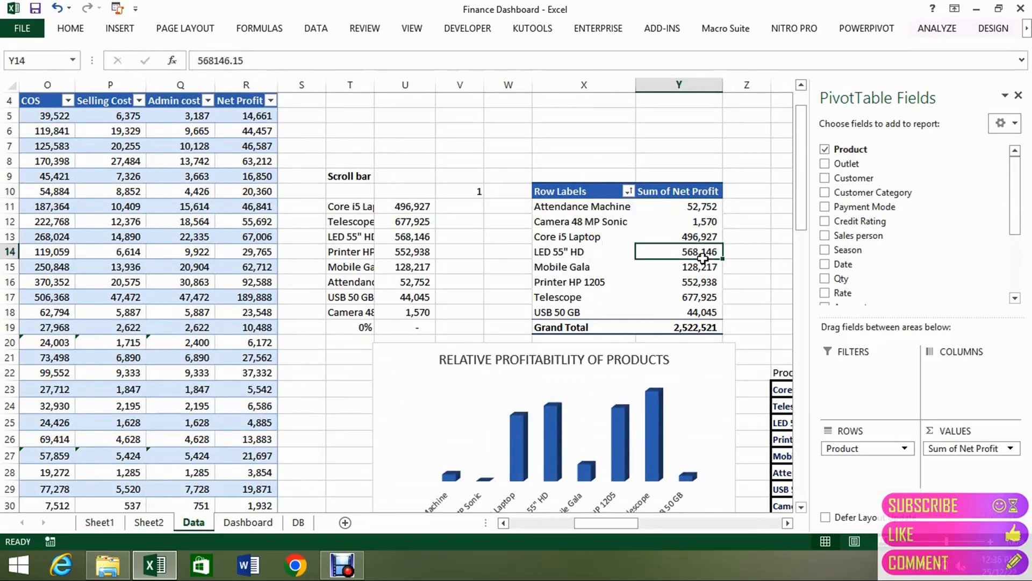
{"action": "left_click", "coordinate": [757, 264]}
{"action": "key", "text": "Right"}
{"action": "key", "text": "Right"}
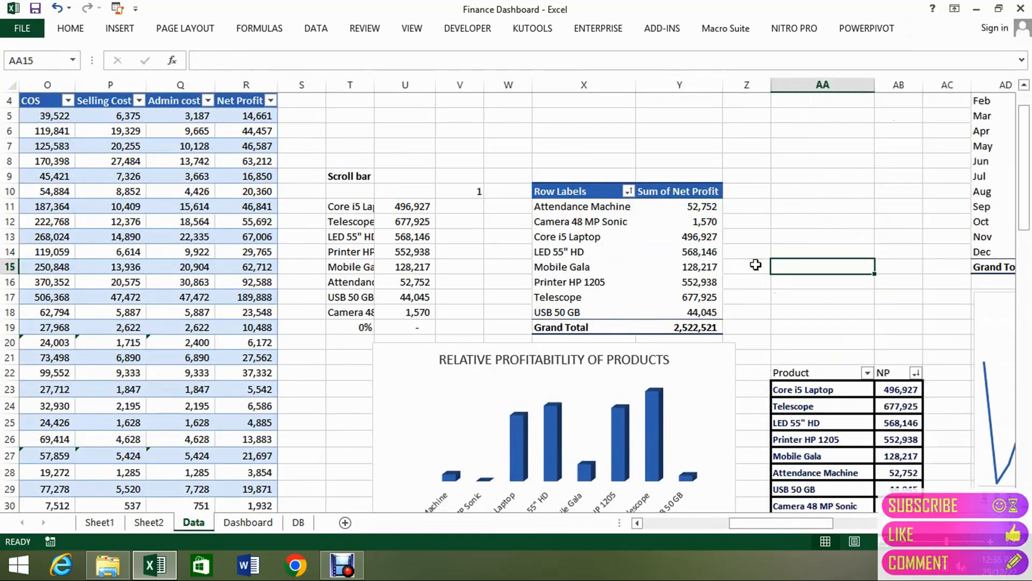
{"action": "key", "text": "Left"}
{"action": "key", "text": "Left"}
{"action": "key", "text": "Right"}
{"action": "key", "text": "Down"}
{"action": "key", "text": "Down"}
{"action": "key", "text": "Down"}
{"action": "key", "text": "Down"}
{"action": "key", "text": "Down"}
{"action": "key", "text": "Down"}
{"action": "key", "text": "Down"}
{"action": "key", "text": "Down"}
{"action": "key", "text": "Down"}
{"action": "key", "text": "Down"}
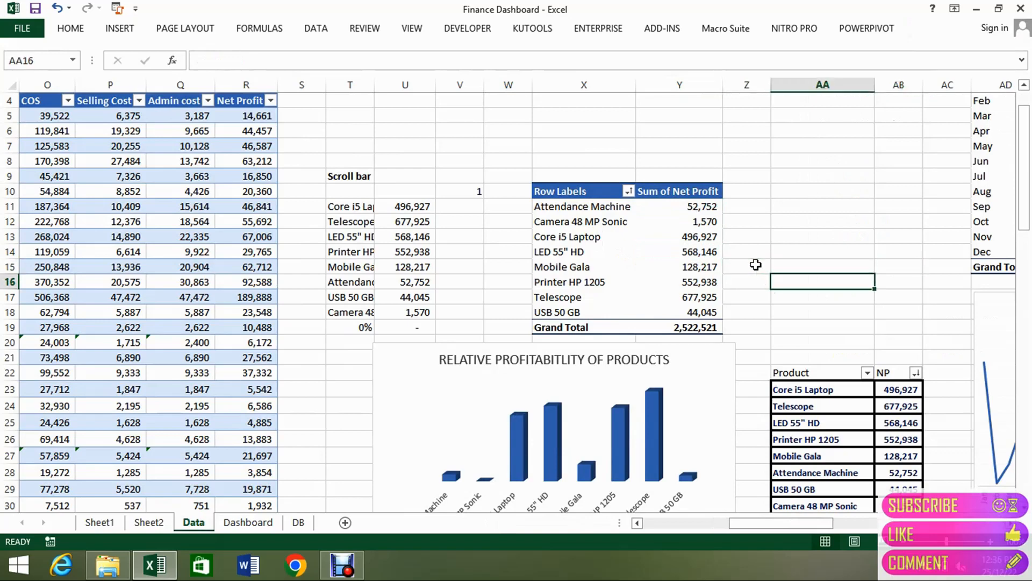
{"action": "key", "text": "Up"}
{"action": "key", "text": "Up"}
{"action": "key", "text": "Up"}
{"action": "key", "text": "Down"}
{"action": "key", "text": "Down"}
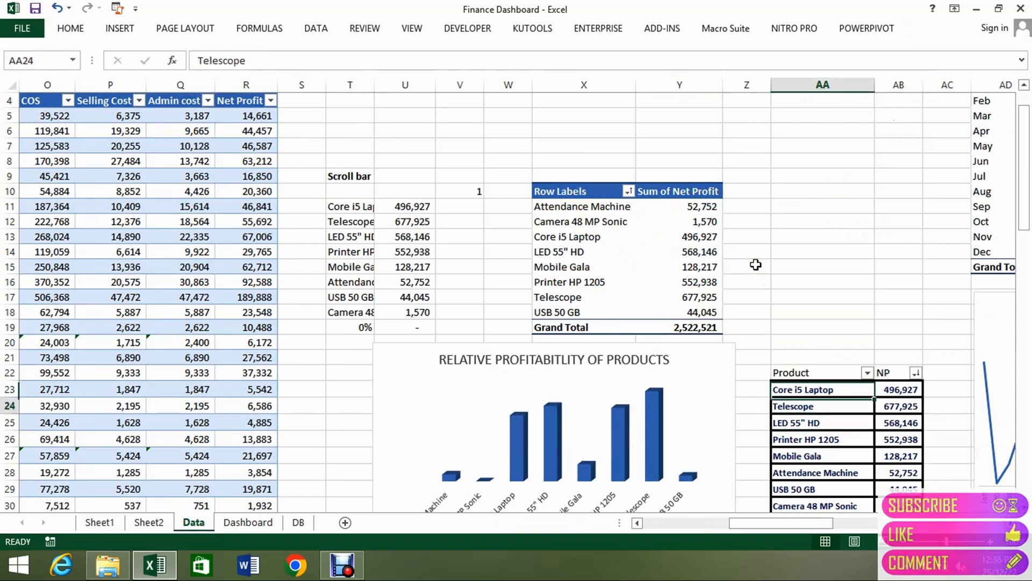
Copy the eight product names from the Sheet2 PivotTable, A4:A11, into D4:D11
{"action": "left_click", "coordinate": [154, 523]}
{"action": "left_click", "coordinate": [78, 147]}
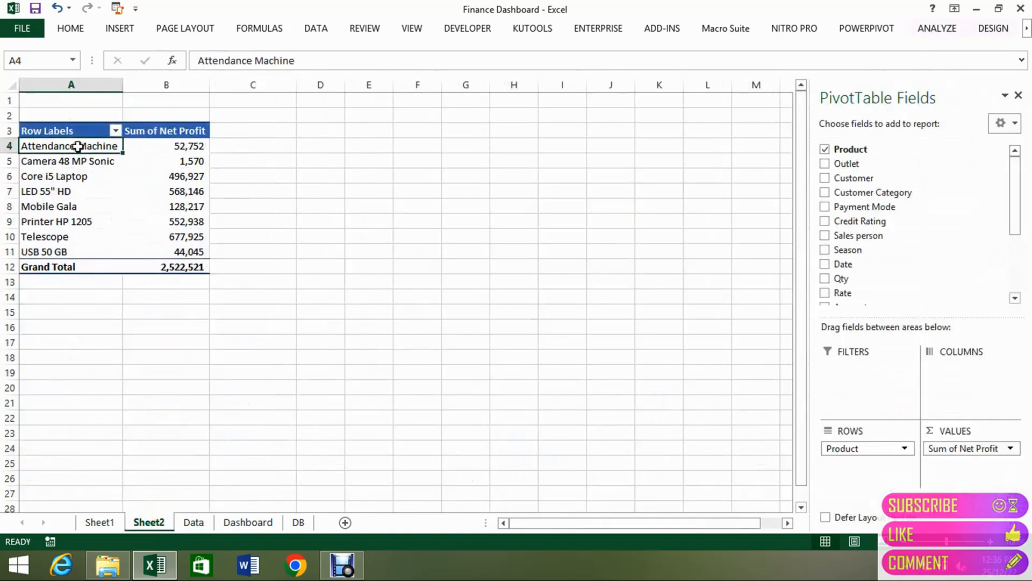
{"action": "key", "text": "shift+Down"}
{"action": "key", "text": "shift+Down"}
{"action": "key", "text": "shift+Down"}
{"action": "key", "text": "shift+Down"}
{"action": "key", "text": "shift+Down"}
{"action": "key", "text": "shift+Down"}
{"action": "key", "text": "shift+Down"}
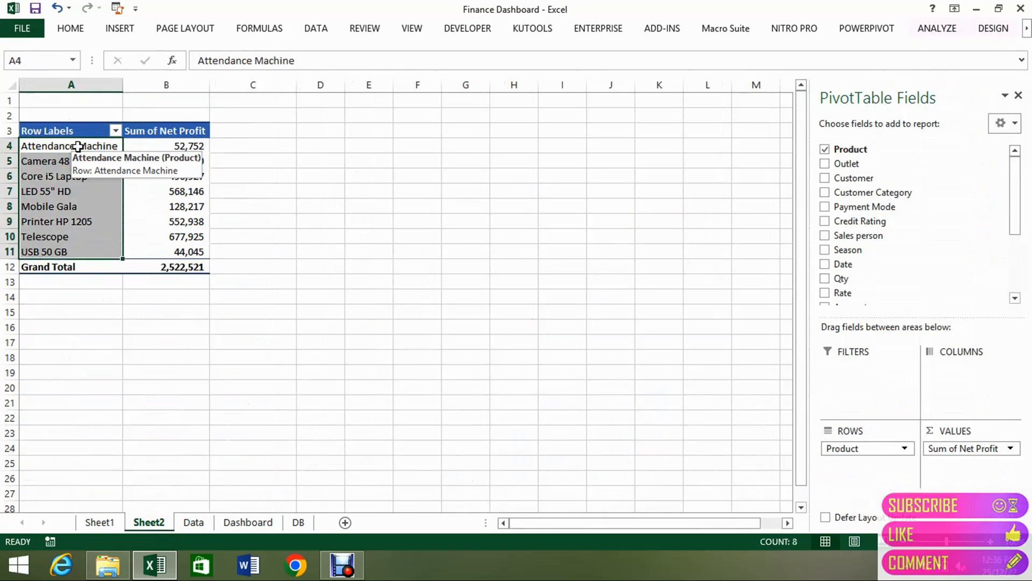
{"action": "key", "text": "ctrl+c"}
{"action": "key", "text": "Right"}
{"action": "key", "text": "Right"}
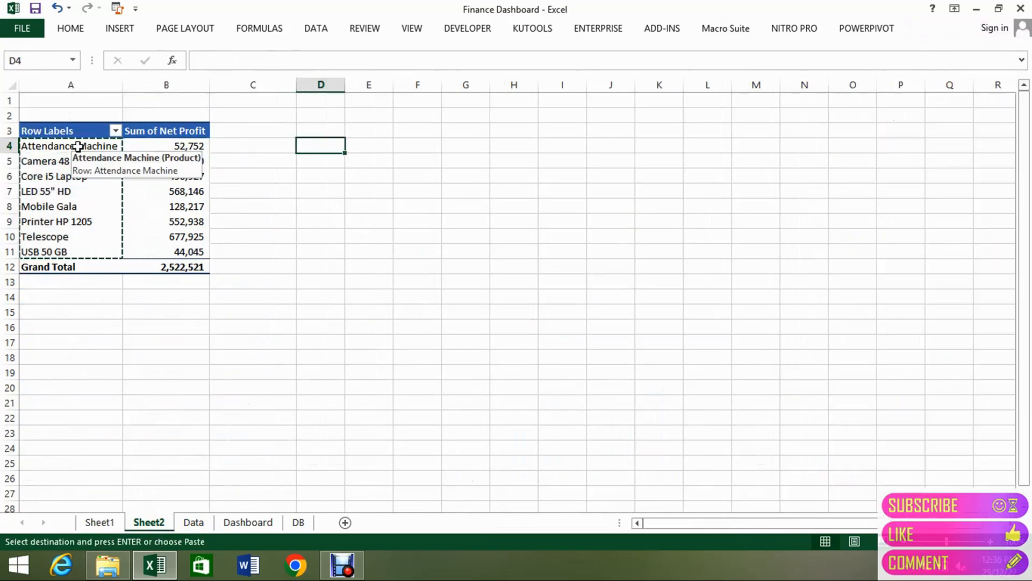
{"action": "key", "text": "shift+Down"}
{"action": "key", "text": "shift+Down"}
{"action": "key", "text": "shift+Down"}
{"action": "key", "text": "shift+Down"}
{"action": "key", "text": "shift+Down"}
{"action": "key", "text": "shift+Down"}
{"action": "key", "text": "shift+Down"}
{"action": "key", "text": "ctrl+v"}
Move the pasted product names from D4:D11 to A16:A23 below the PivotTable
{"action": "key", "text": "ctrl+c"}
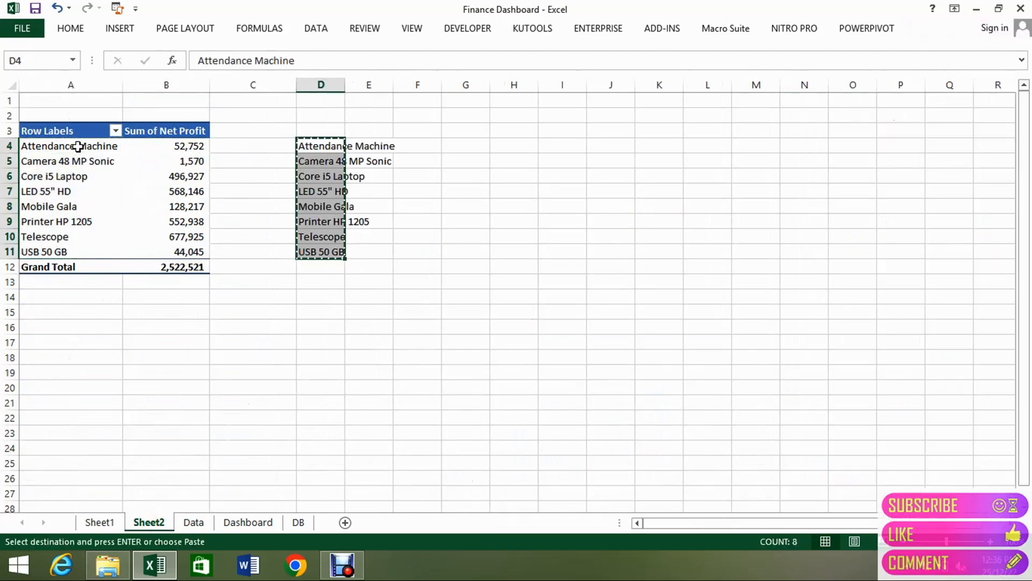
{"action": "key", "text": "Down"}
{"action": "key", "text": "Down"}
{"action": "key", "text": "Down"}
{"action": "key", "text": "Down"}
{"action": "key", "text": "Down"}
{"action": "key", "text": "Down"}
{"action": "key", "text": "Down"}
{"action": "key", "text": "Down"}
{"action": "key", "text": "Down"}
{"action": "key", "text": "Down"}
{"action": "key", "text": "Down"}
{"action": "key", "text": "Down"}
{"action": "key", "text": "Down"}
{"action": "key", "text": "Left"}
{"action": "key", "text": "Left"}
{"action": "key", "text": "Left"}
{"action": "key", "text": "Up"}
{"action": "key", "text": "ctrl+v"}
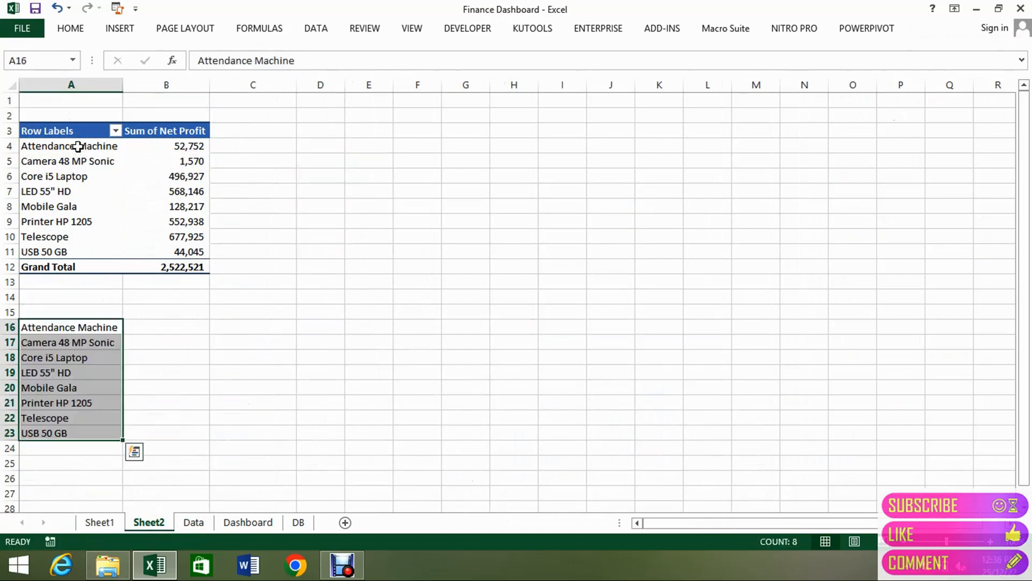
{"action": "key", "text": "Right"}
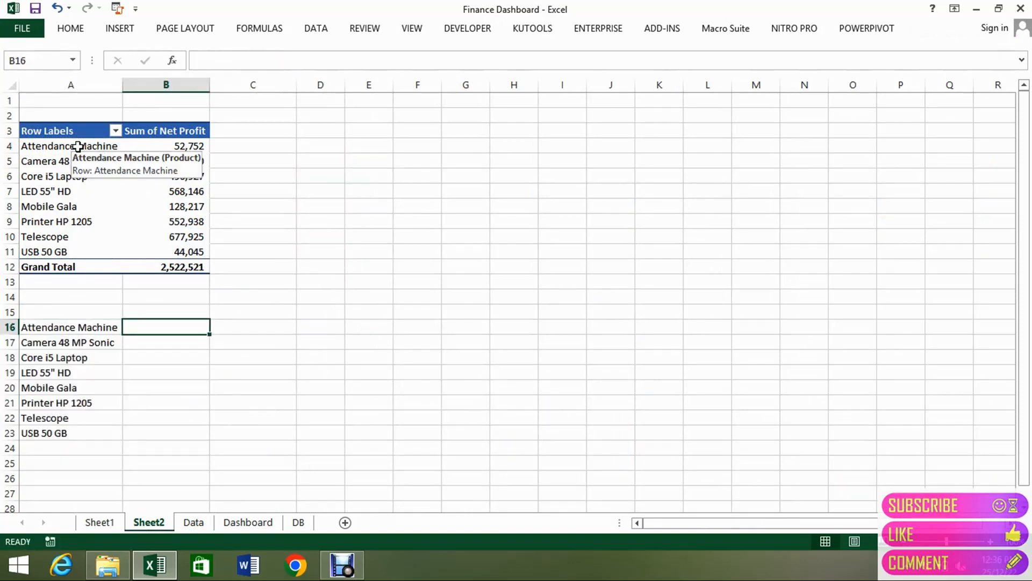
Enter =VLOOKUP(A16,$A$4:$B$11,1,FALSE) in B16 to look up Attendance Machine in the PivotTable range
{"action": "type", "text": "=vl"}
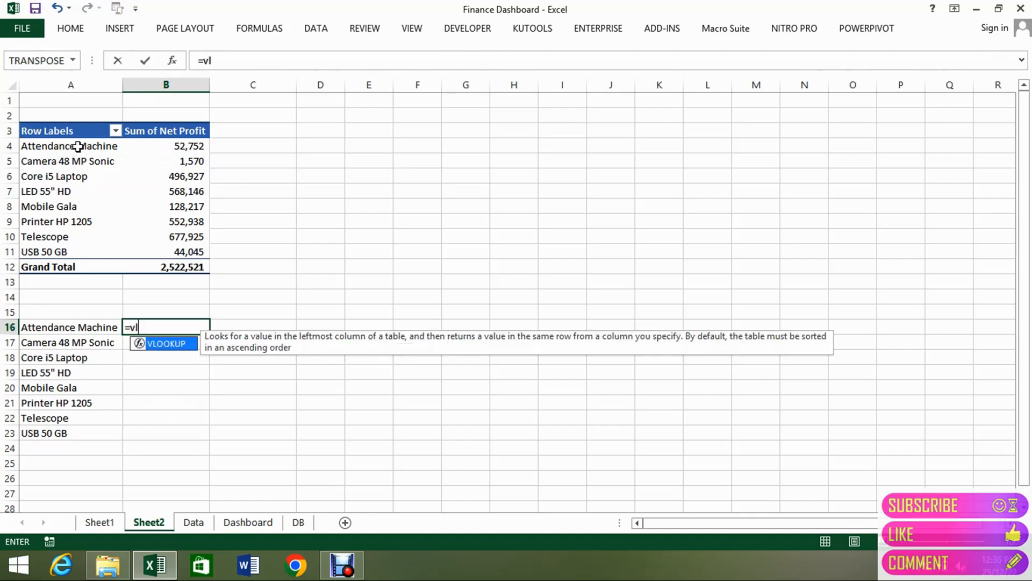
{"action": "key", "text": "Tab"}
{"action": "key", "text": "Left"}
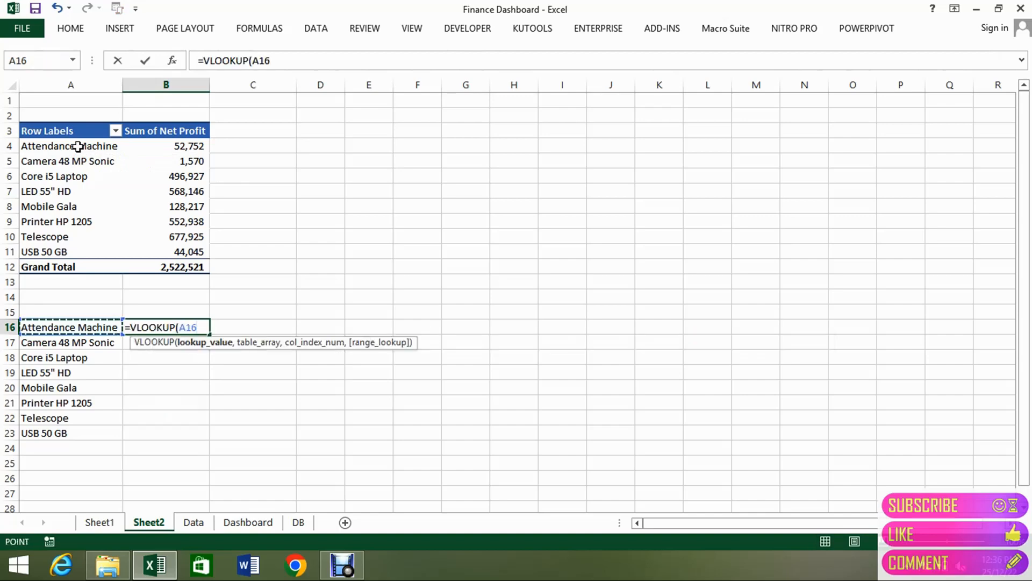
{"action": "type", "text": ","}
{"action": "key", "text": "Up"}
{"action": "key", "text": "Up"}
{"action": "key", "text": "Up"}
{"action": "key", "text": "Up"}
{"action": "key", "text": "Up"}
{"action": "key", "text": "Up"}
{"action": "key", "text": "Up"}
{"action": "key", "text": "Up"}
{"action": "key", "text": "Up"}
{"action": "key", "text": "Up"}
{"action": "key", "text": "Up"}
{"action": "key", "text": "Up"}
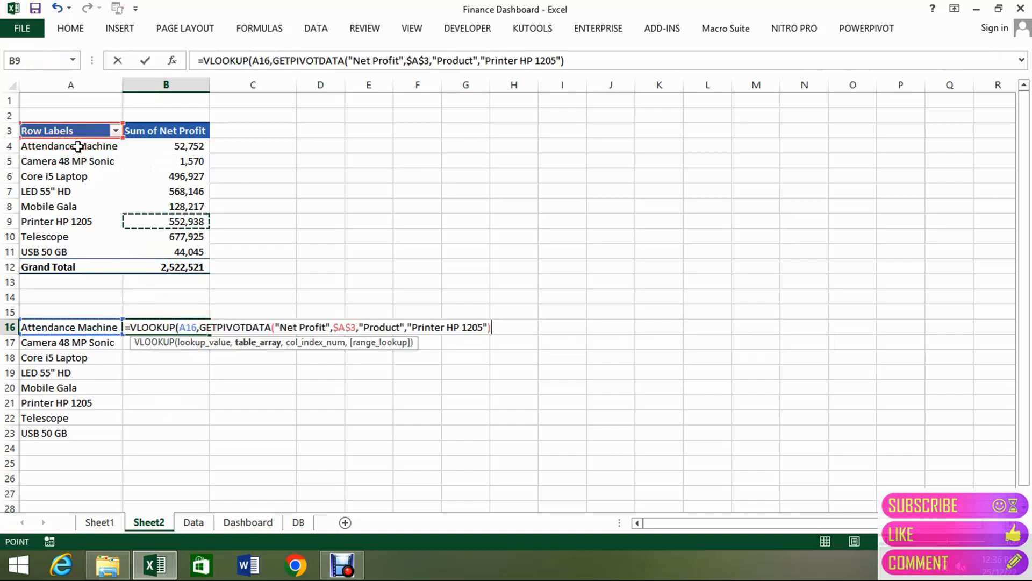
{"action": "key", "text": "Left"}
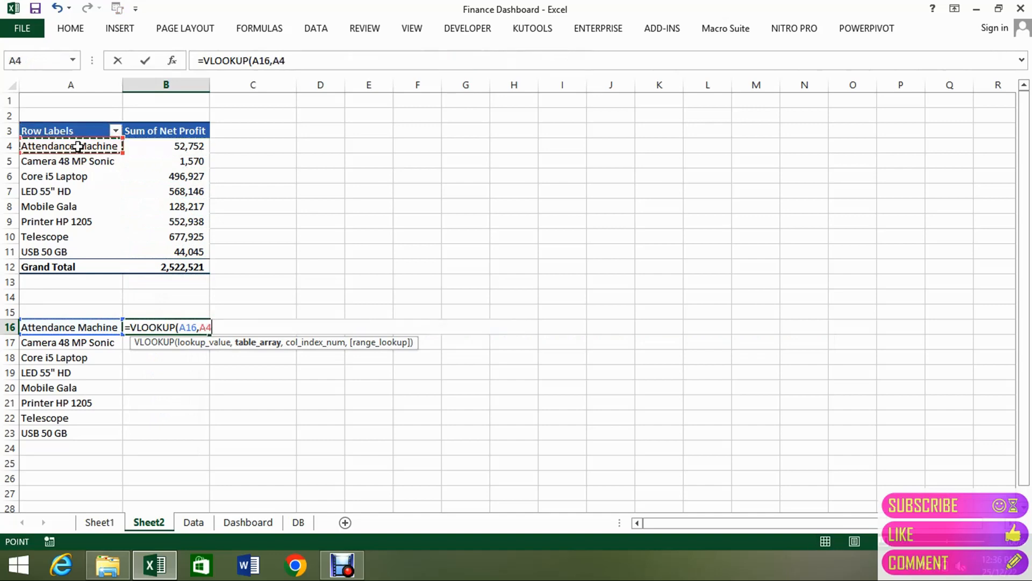
{"action": "key", "text": "shift+Right"}
{"action": "key", "text": "ctrl+shift+Down"}
{"action": "key", "text": "shift+Up"}
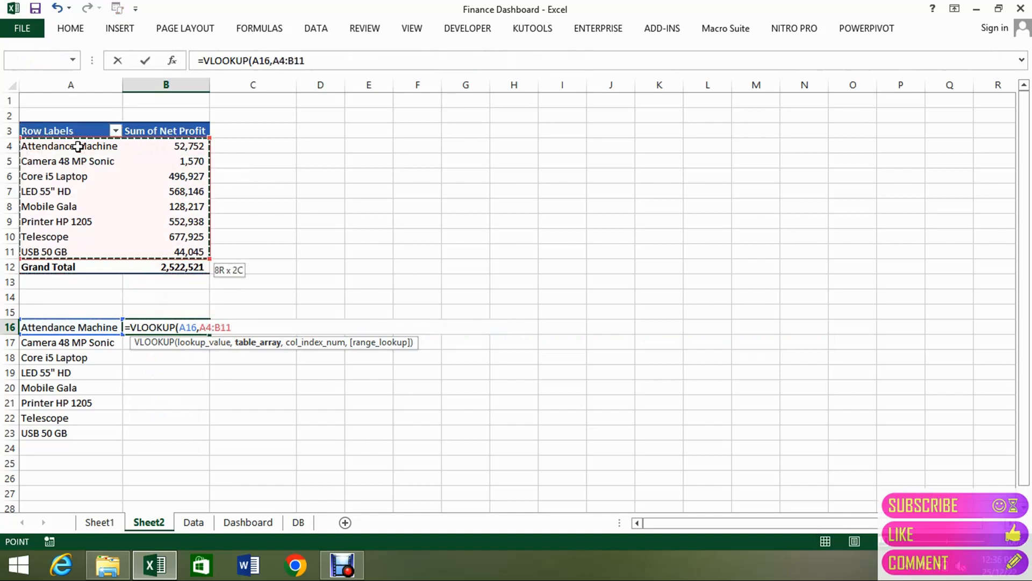
{"action": "key", "text": "F4"}
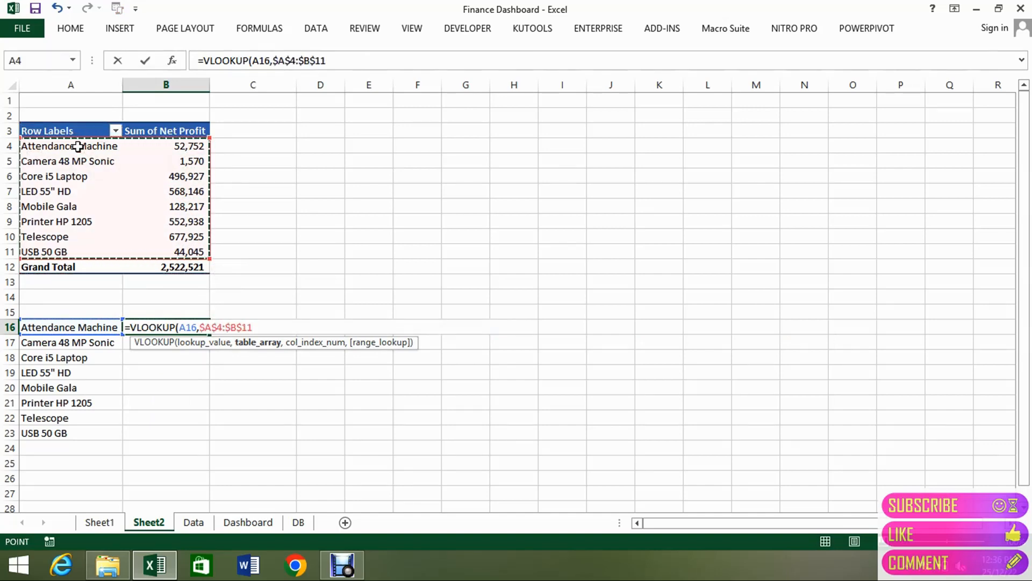
{"action": "type", "text": ",1"}
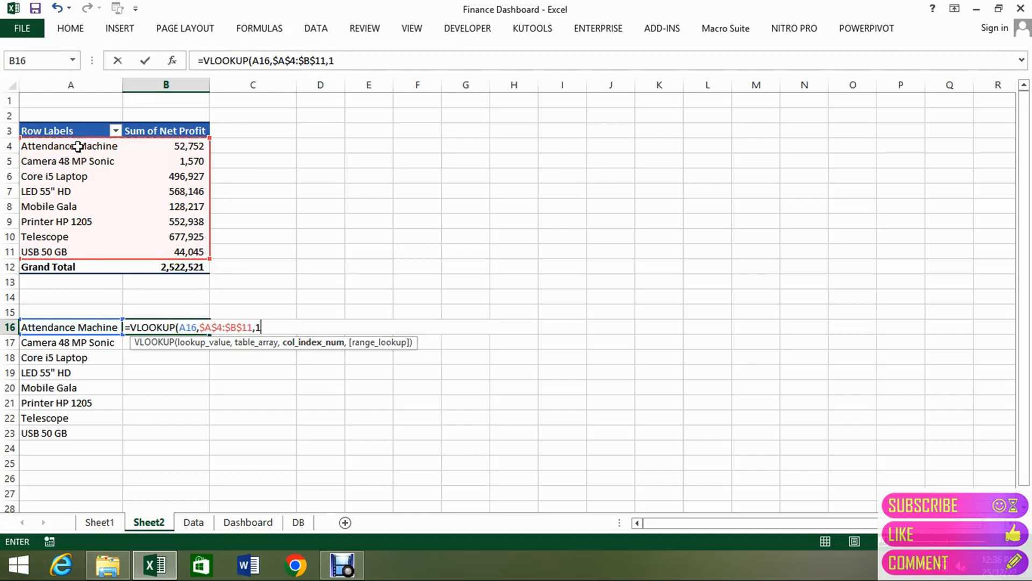
{"action": "type", "text": ","}
{"action": "key", "text": "Down"}
{"action": "key", "text": "Tab"}
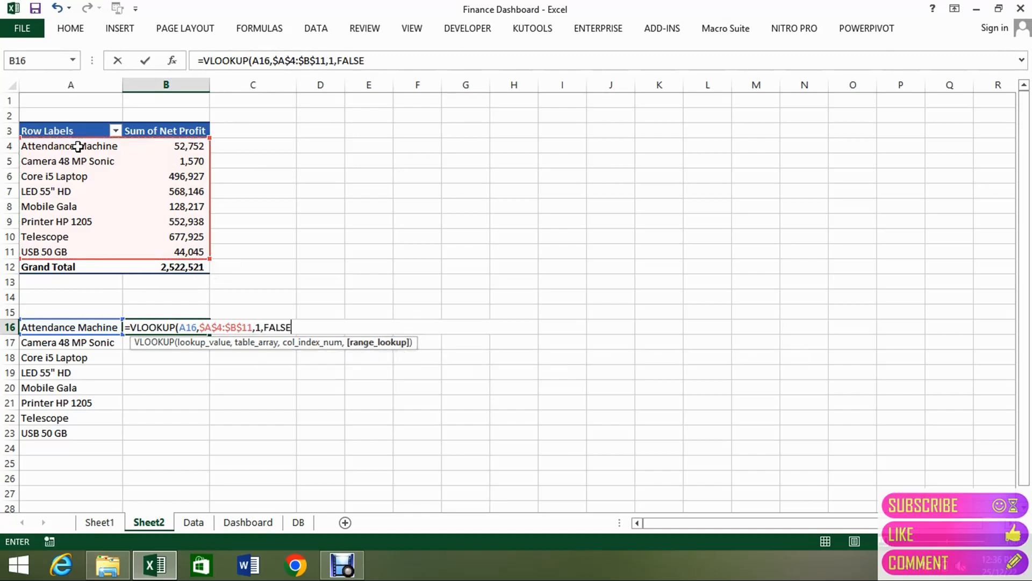
{"action": "key", "text": "Return"}
Change the column index of the VLOOKUP formula in B16 to 2
{"action": "key", "text": "Up"}
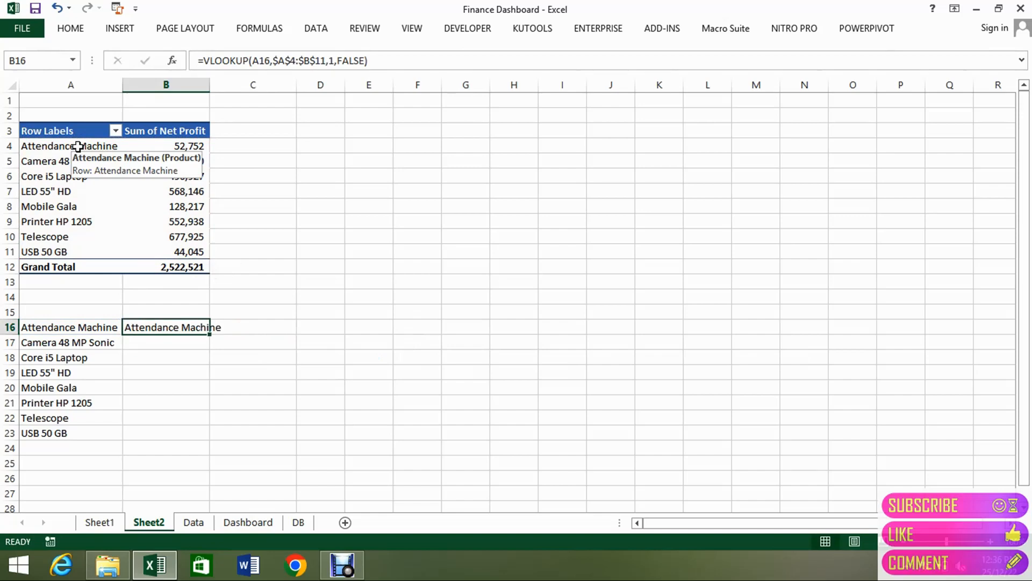
{"action": "key", "text": "F2"}
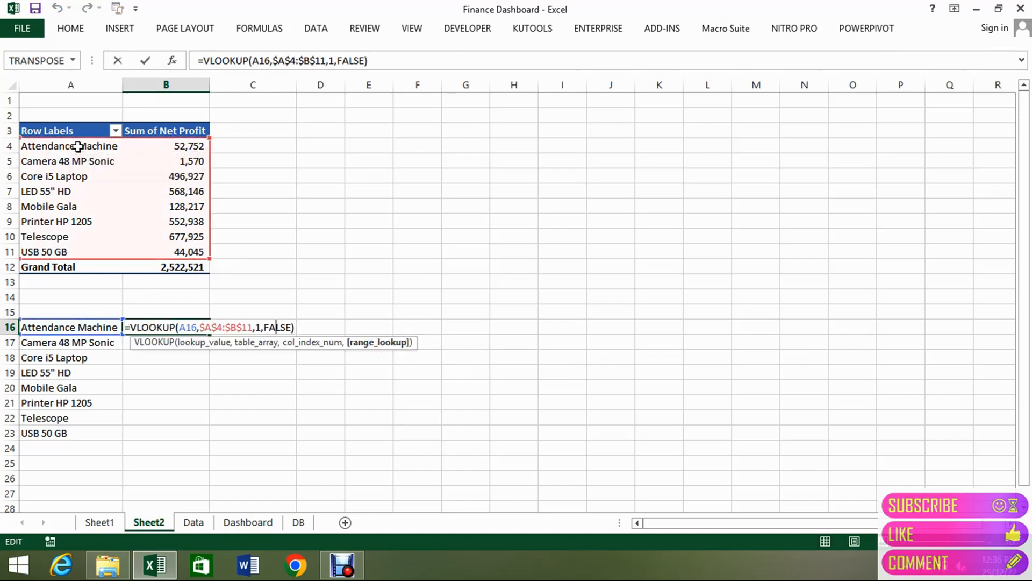
{"action": "key", "text": "Left"}
{"action": "key", "text": "Left"}
{"action": "key", "text": "BackSpace"}
{"action": "type", "text": "2"}
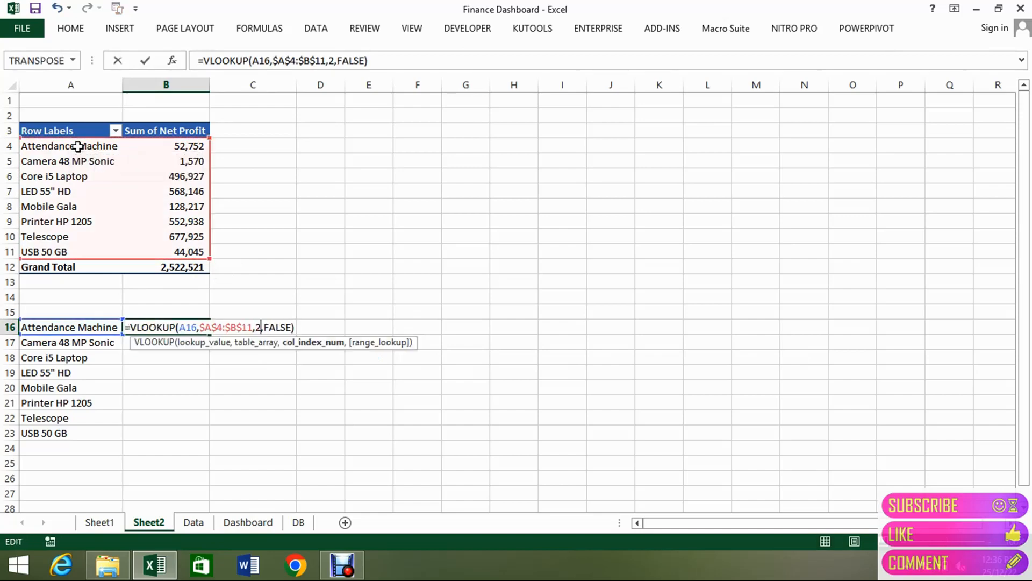
{"action": "key", "text": "Return"}
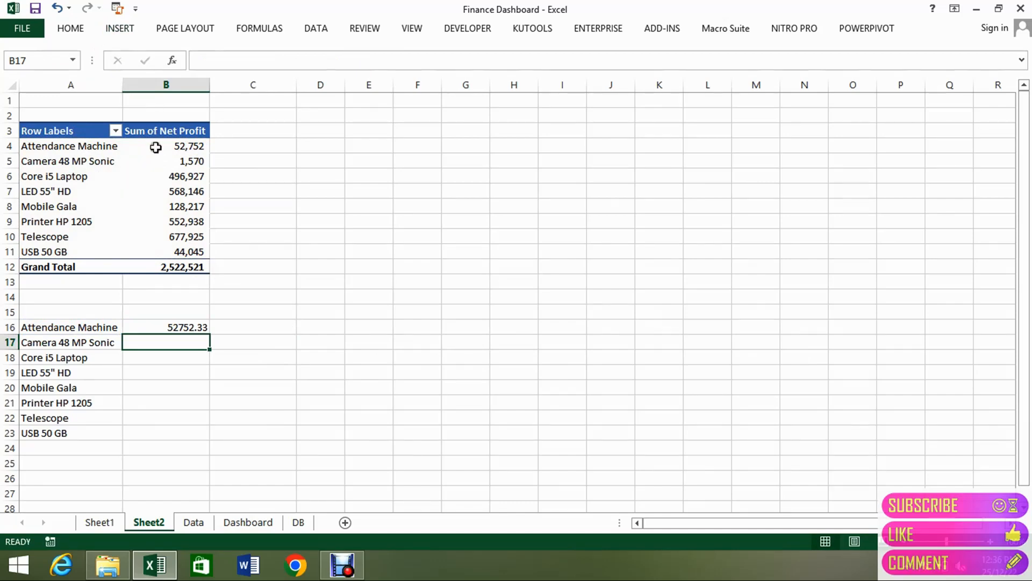
Fill the VLOOKUP formula from B16 down through B23 for all eight products
{"action": "left_click", "coordinate": [99, 151]}
{"action": "left_click", "coordinate": [190, 325]}
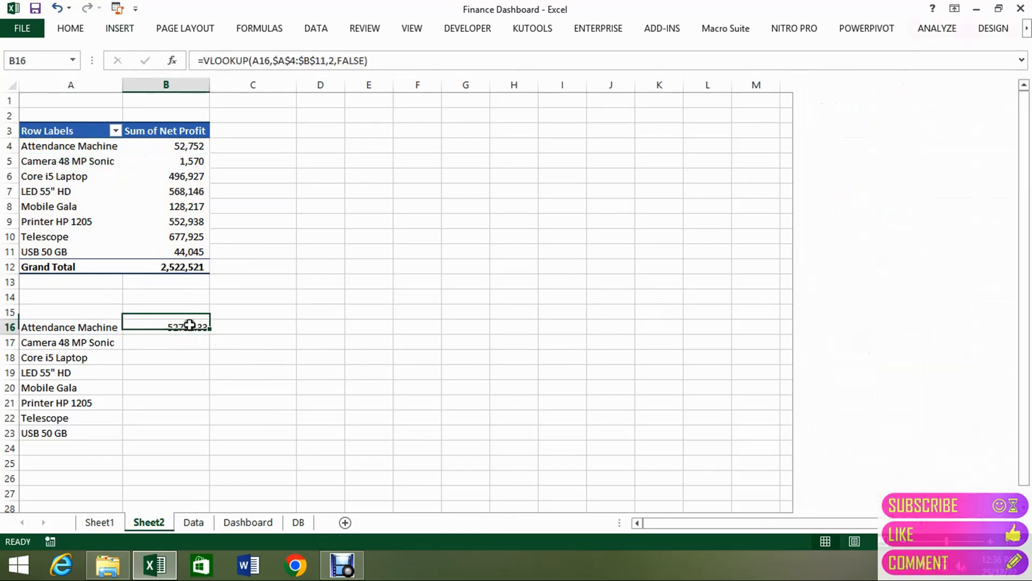
{"action": "key", "text": "shift+Down"}
{"action": "key", "text": "shift+Down"}
{"action": "key", "text": "shift+Down"}
{"action": "key", "text": "shift+Down"}
{"action": "key", "text": "shift+Down"}
{"action": "key", "text": "shift+Down"}
{"action": "key", "text": "shift+Down"}
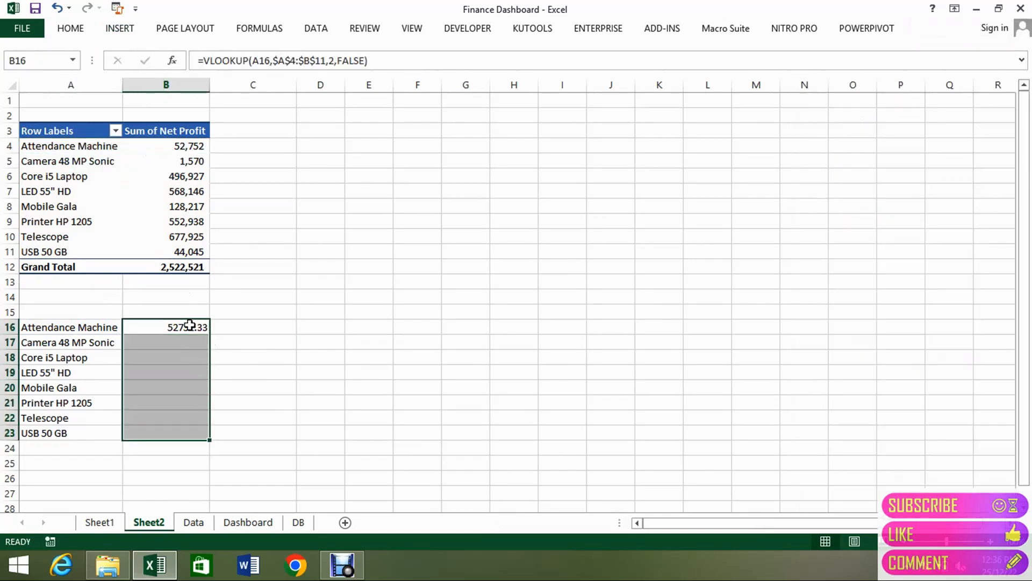
{"action": "key", "text": "ctrl+d"}
Add the headers Product Name in A15 and NP in B15 above the product list
{"action": "key", "text": "Left"}
{"action": "key", "text": "shift+Right"}
{"action": "key", "text": "ctrl+shift+Down"}
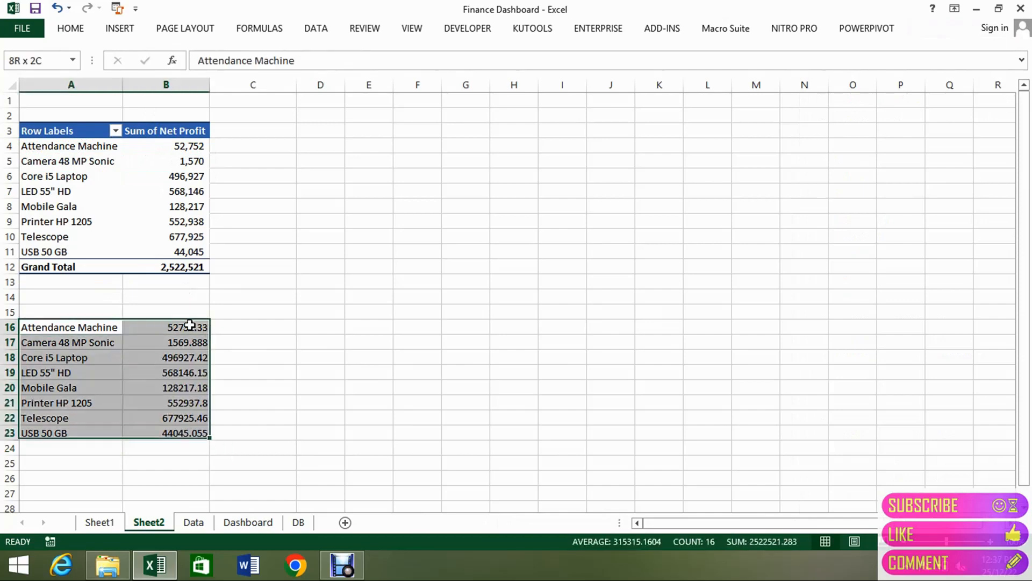
{"action": "key", "text": "Up"}
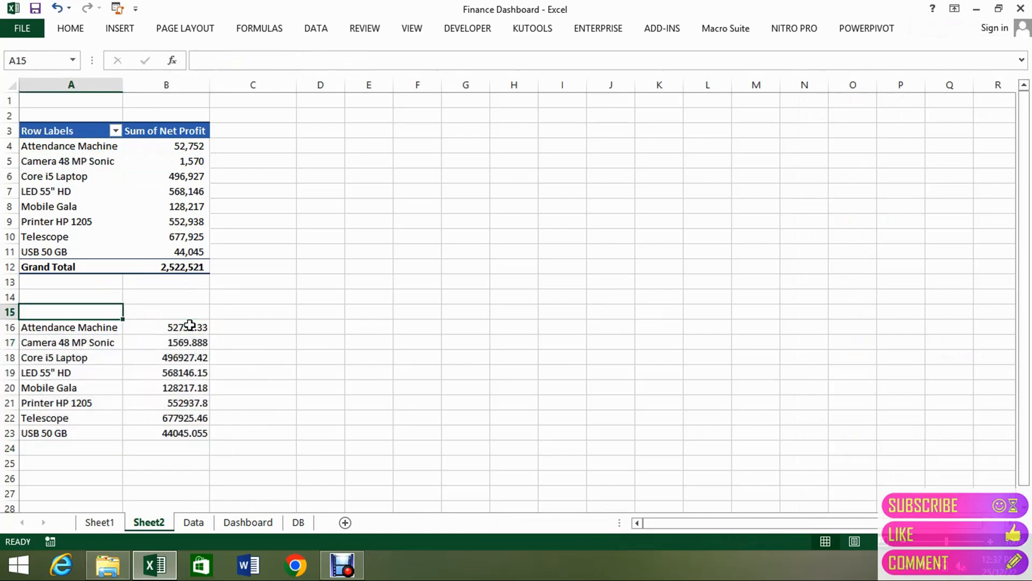
{"action": "type", "text": "Product Name"}
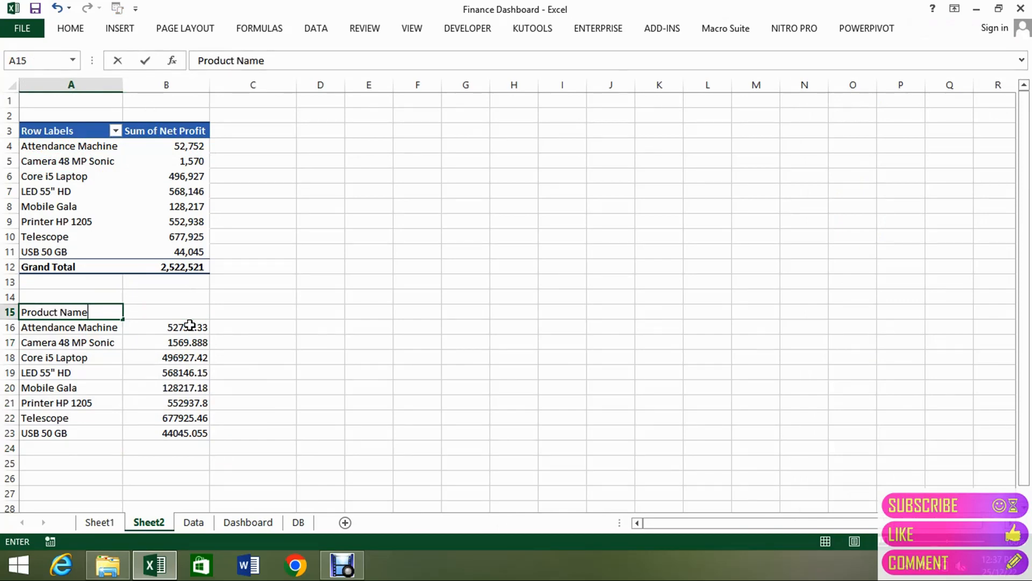
{"action": "key", "text": "Return"}
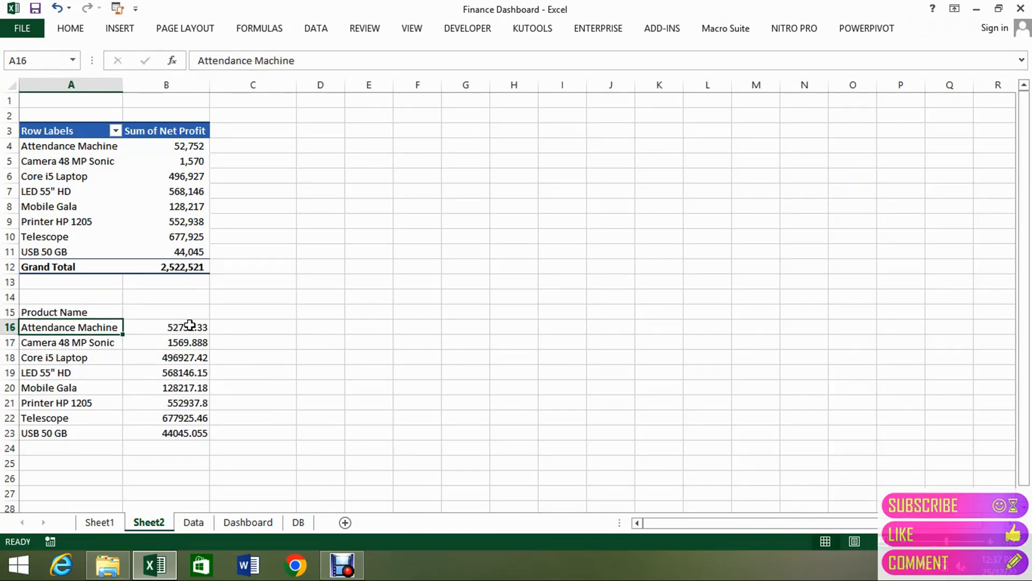
{"action": "key", "text": "Up"}
{"action": "key", "text": "Right"}
{"action": "type", "text": "N"}
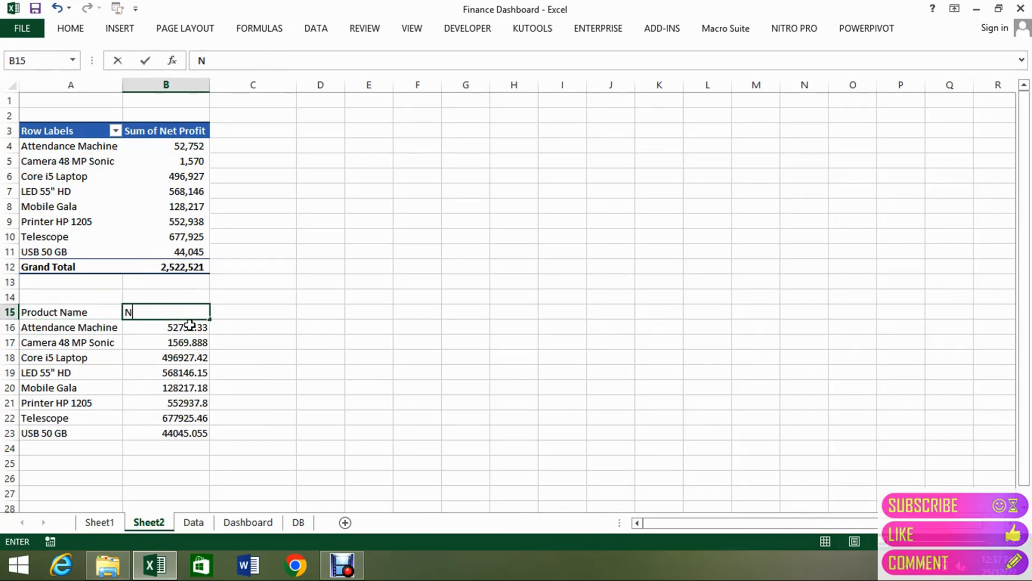
{"action": "key", "text": "Left"}
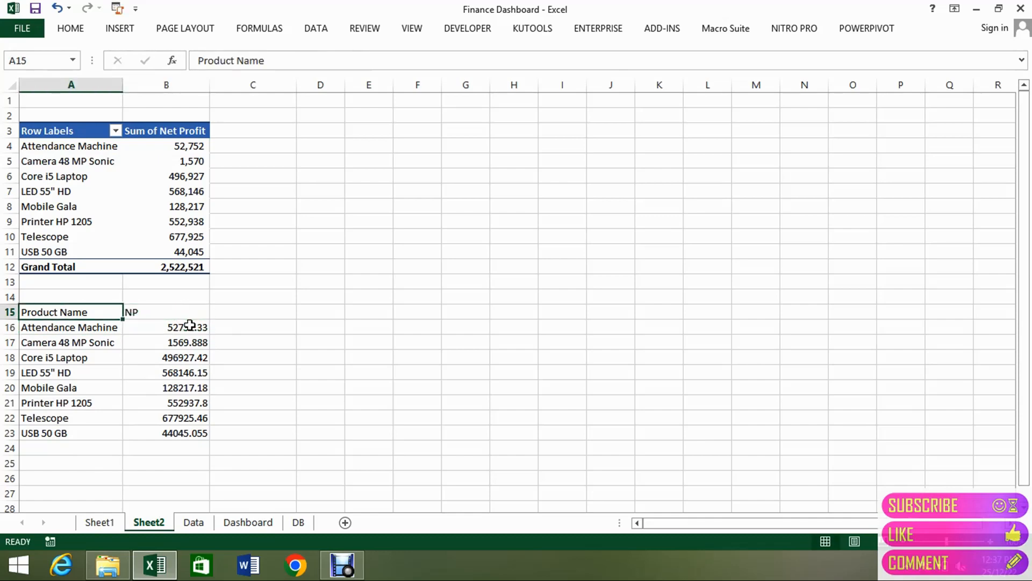
Apply All Borders to the product table A15:B23
{"action": "key", "text": "shift+Right"}
{"action": "key", "text": "ctrl+shift+Down"}
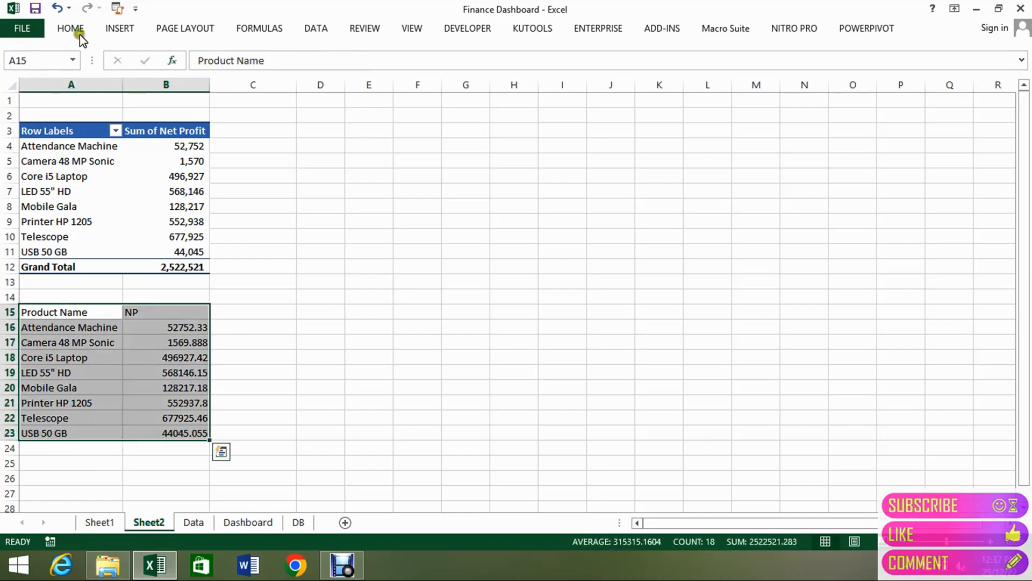
{"action": "left_click", "coordinate": [75, 30]}
{"action": "left_click", "coordinate": [208, 78]}
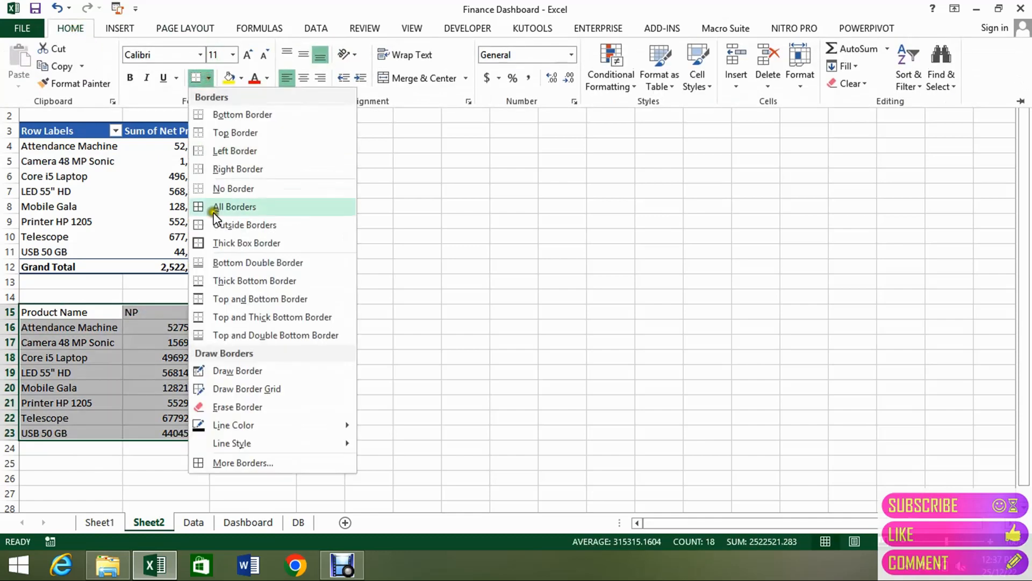
{"action": "left_click", "coordinate": [218, 207]}
Make the Product Name and NP headers in A15:B15 bold
{"action": "left_click", "coordinate": [103, 304]}
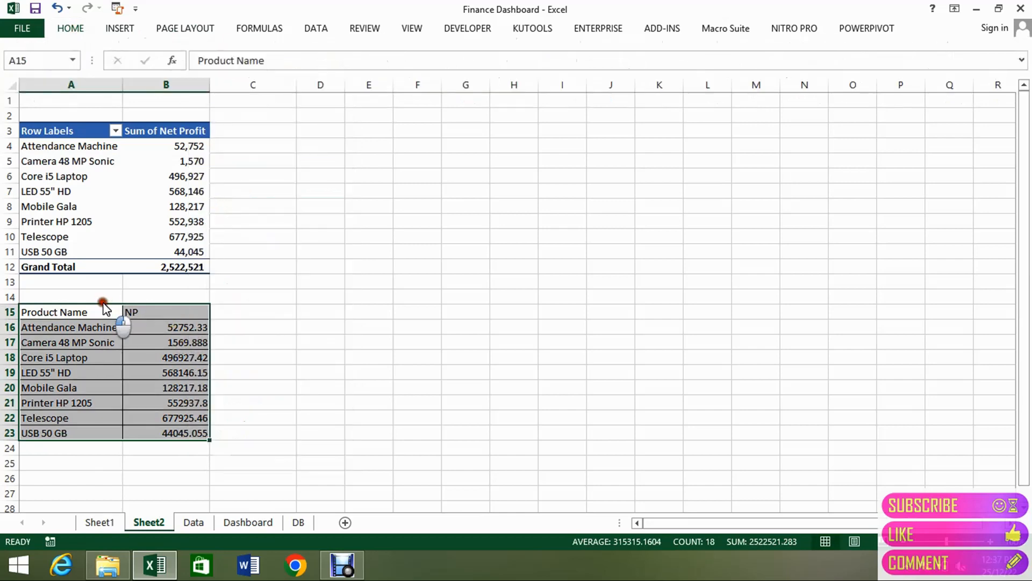
{"action": "key", "text": "Right"}
{"action": "key", "text": "Down"}
{"action": "key", "text": "Up"}
{"action": "key", "text": "Left"}
{"action": "key", "text": "ctrl+shift+Right"}
{"action": "key", "text": "ctrl+shift+Down"}
{"action": "key", "text": "ctrl+shift+Up"}
{"action": "key", "text": "ctrl+b"}
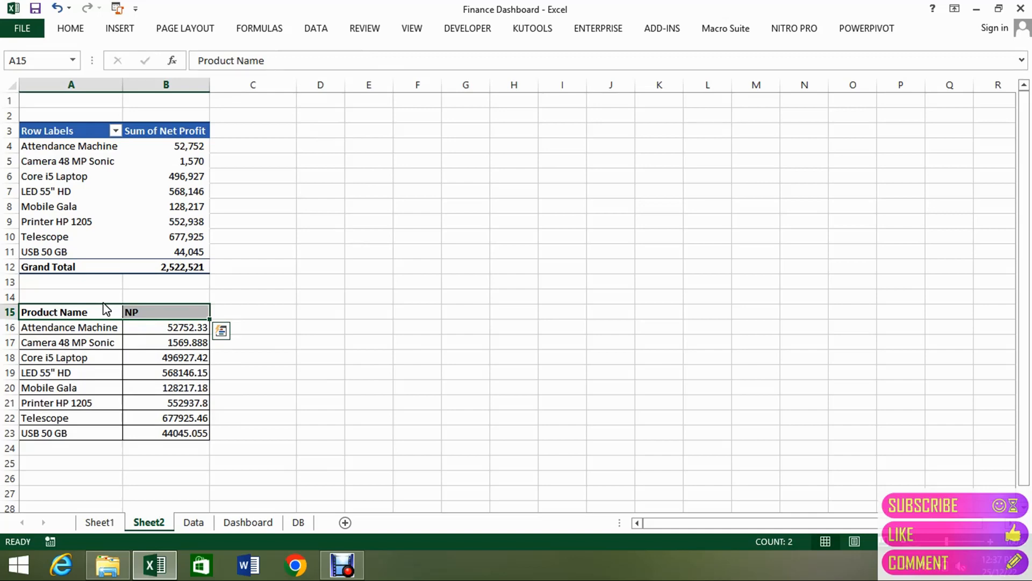
Turn on filtering for the product table A15:B23
{"action": "key", "text": "ctrl+shift+Down"}
{"action": "key", "text": "alt"}
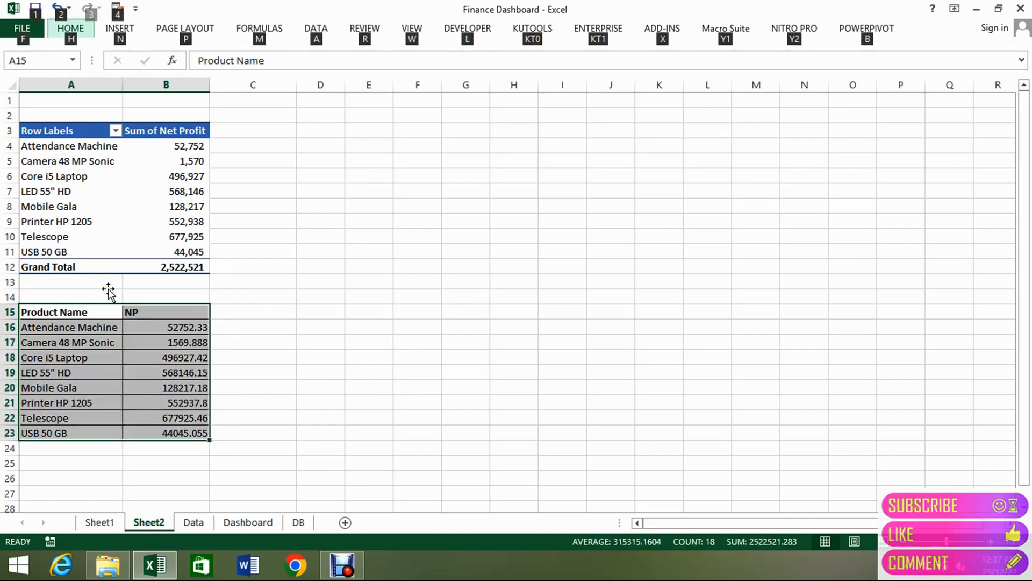
{"action": "key", "text": "f"}
{"action": "key", "text": "Escape"}
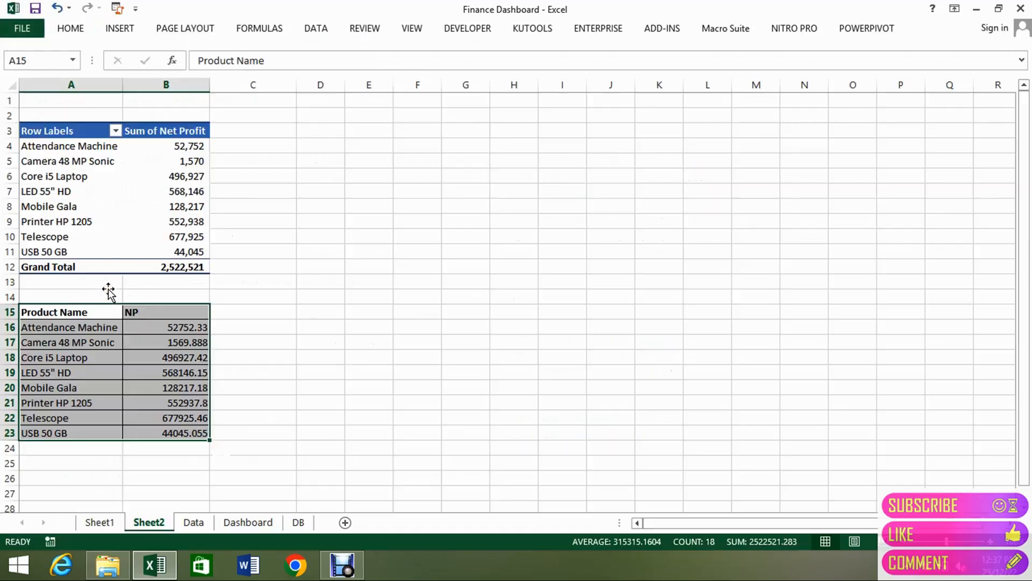
{"action": "key", "text": "h"}
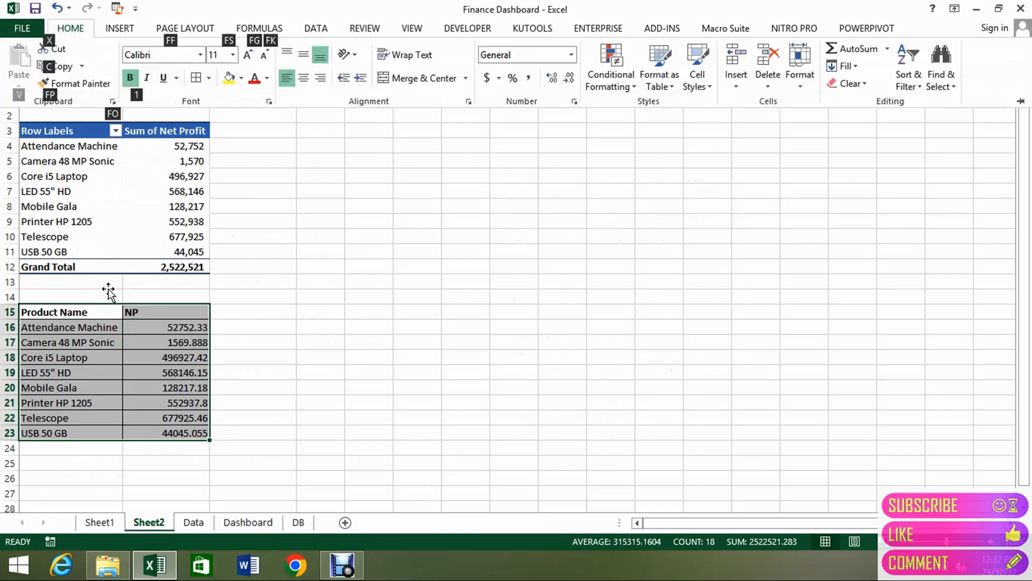
{"action": "key", "text": "s"}
{"action": "key", "text": "f"}
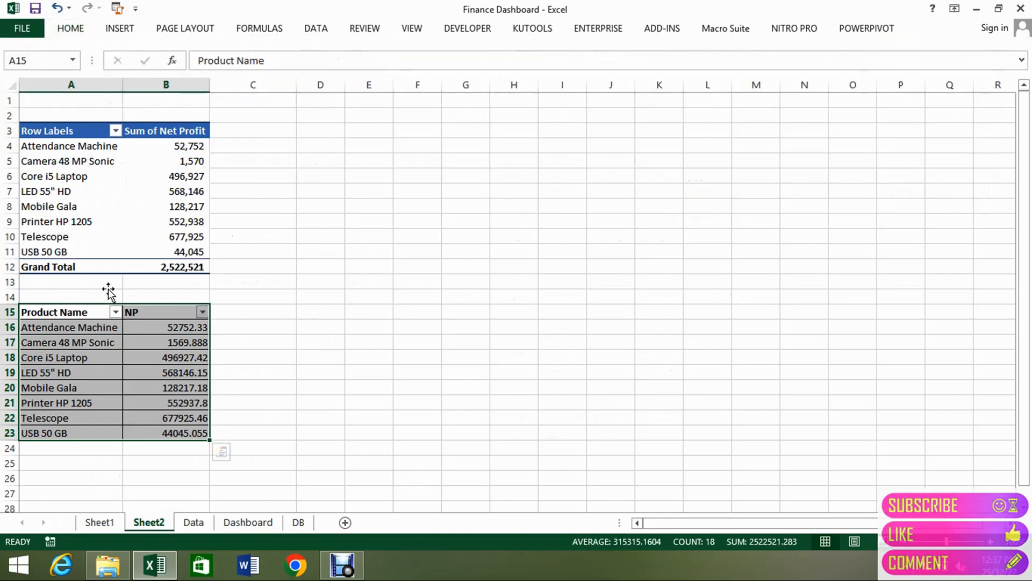
{"action": "left_click", "coordinate": [89, 315]}
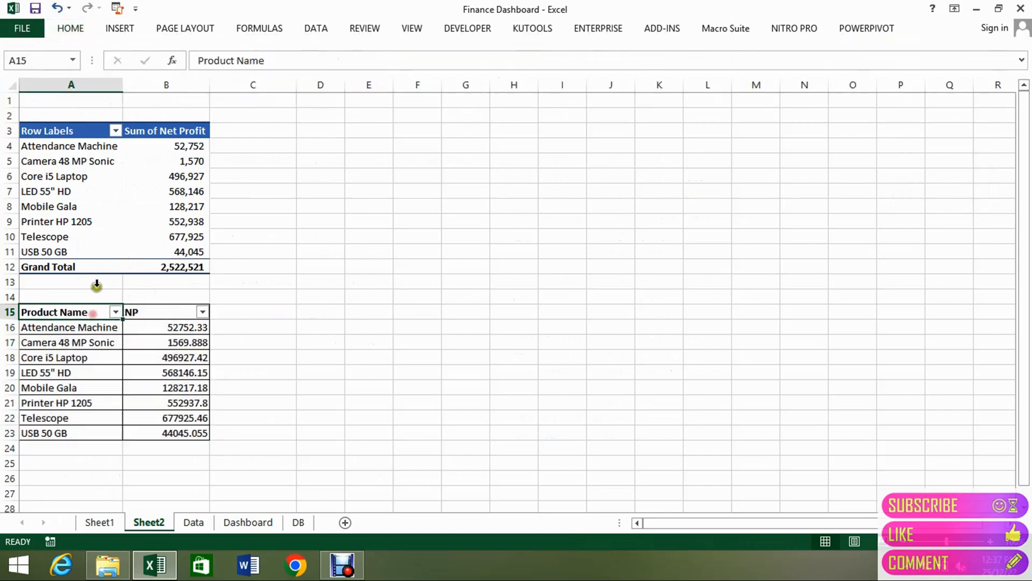
{"action": "left_click", "coordinate": [89, 32]}
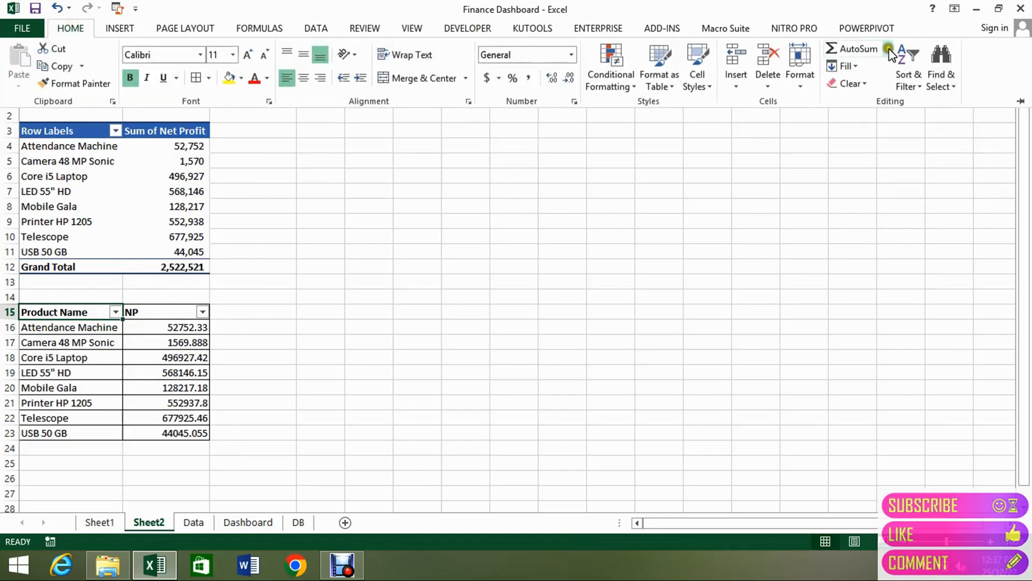
{"action": "left_click", "coordinate": [914, 82]}
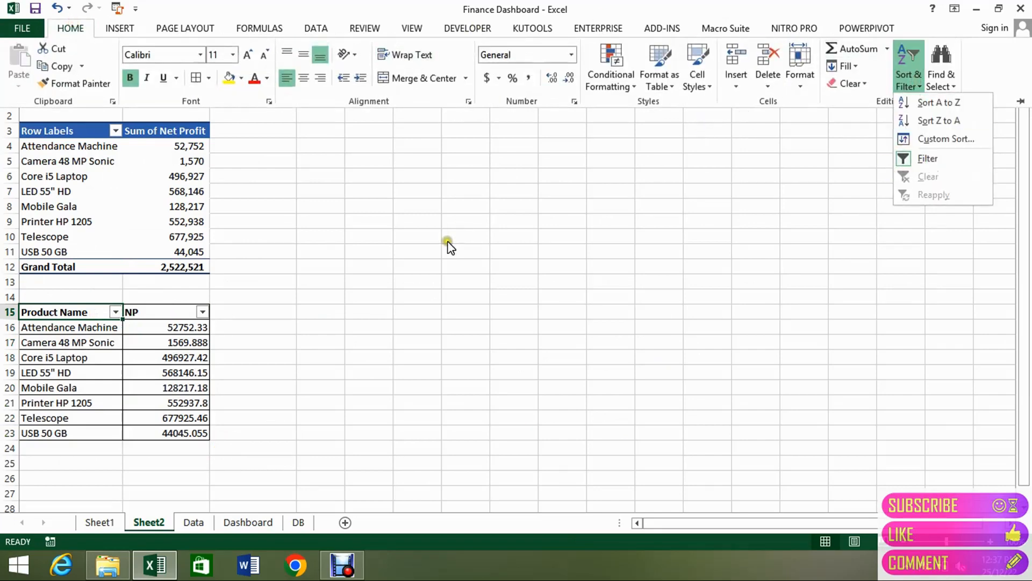
{"action": "left_click", "coordinate": [199, 342]}
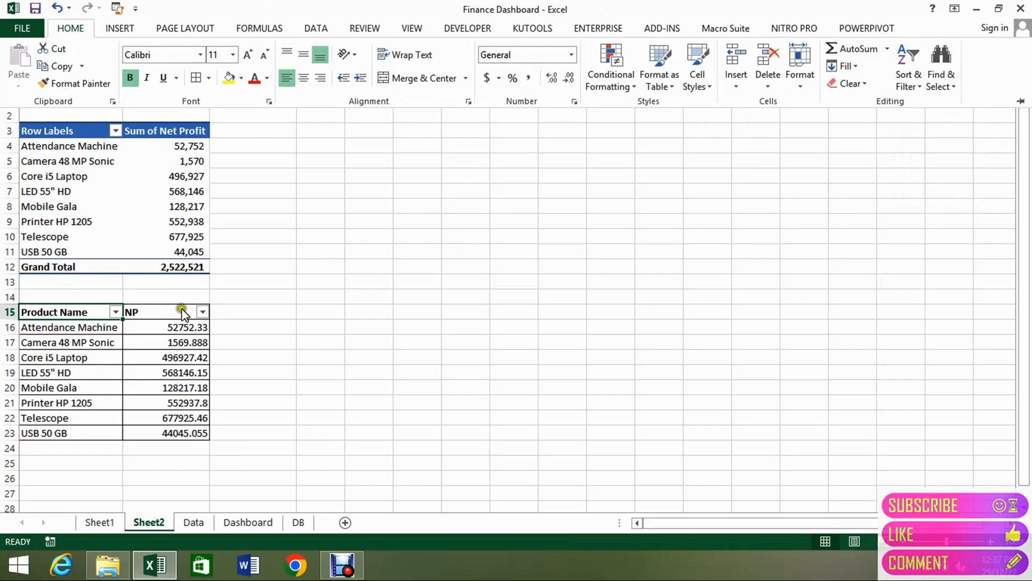
Sort the product table by the NP column from smallest to largest
{"action": "left_click", "coordinate": [202, 311]}
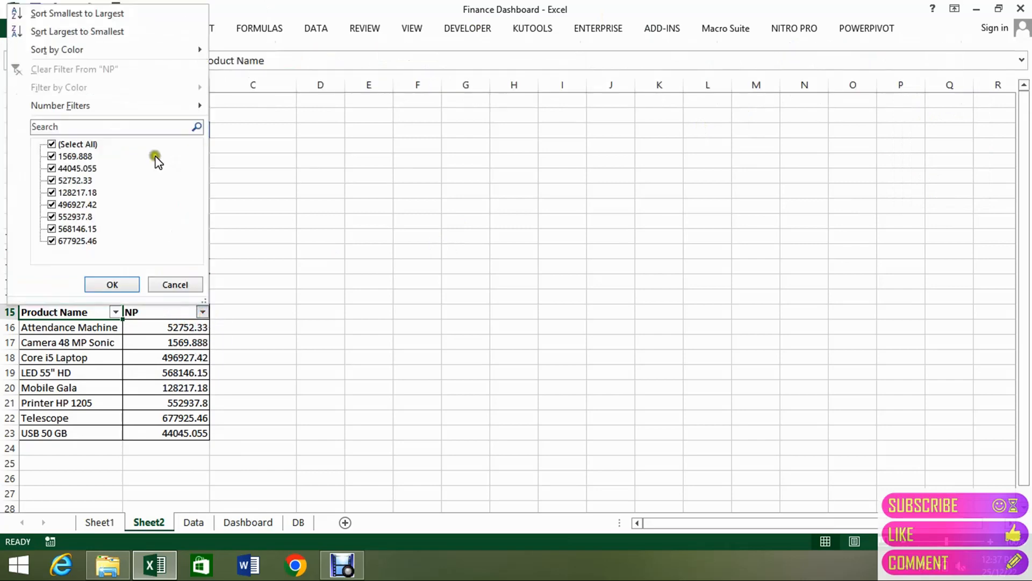
{"action": "left_click", "coordinate": [75, 14]}
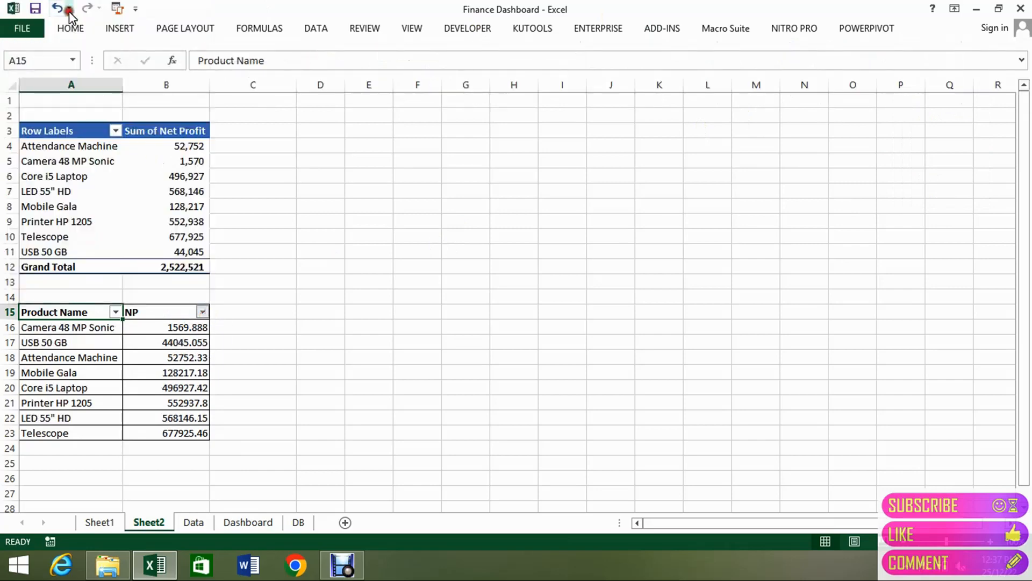
{"action": "left_click", "coordinate": [171, 324]}
{"action": "key", "text": "Down"}
{"action": "key", "text": "Down"}
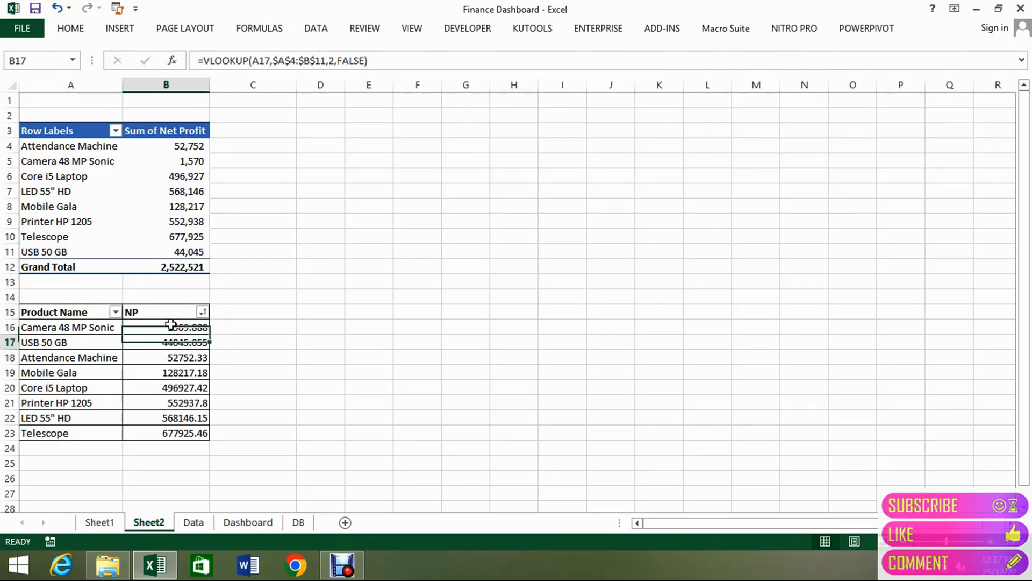
Format the NP values in B16:B23 with the comma style and no decimal places
{"action": "key", "text": "Up"}
{"action": "key", "text": "Up"}
{"action": "key", "text": "ctrl+shift+Down"}
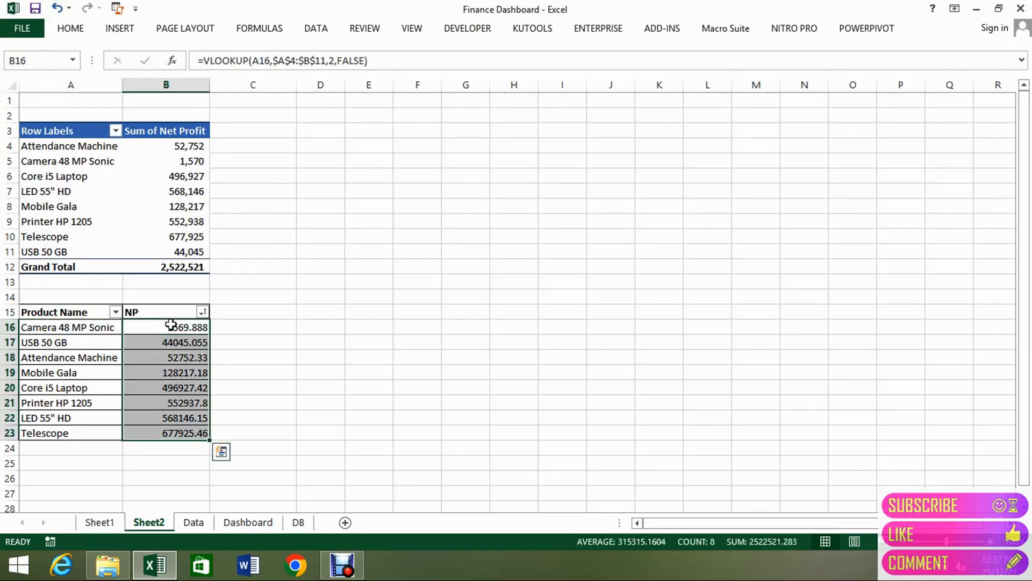
{"action": "key", "text": "alt"}
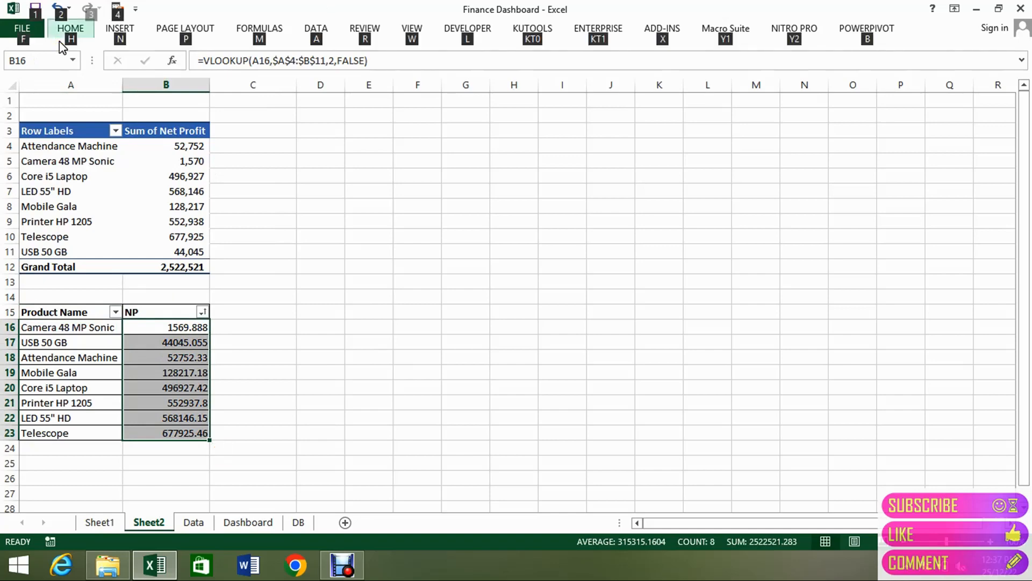
{"action": "key", "text": "h"}
{"action": "key", "text": "k"}
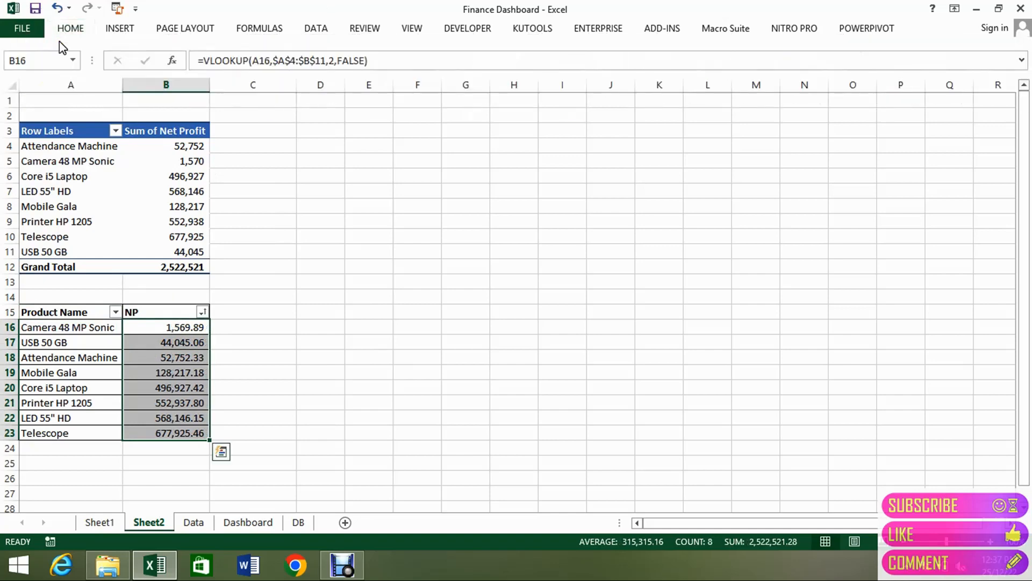
{"action": "left_click", "coordinate": [62, 31]}
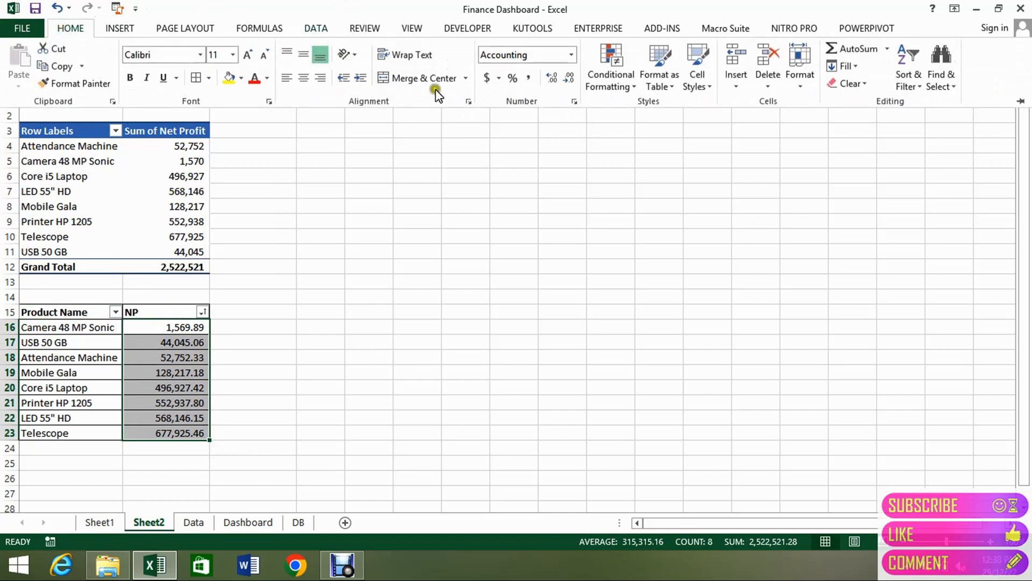
{"action": "left_click", "coordinate": [569, 78]}
{"action": "left_click", "coordinate": [569, 78]}
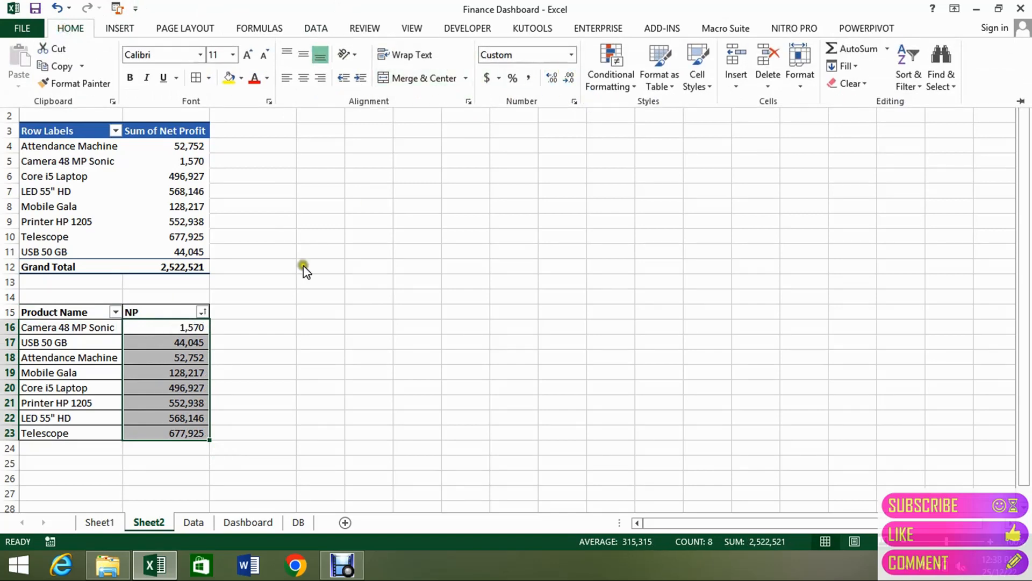
Sort the product table by the NP column from largest to smallest
{"action": "left_click", "coordinate": [202, 312]}
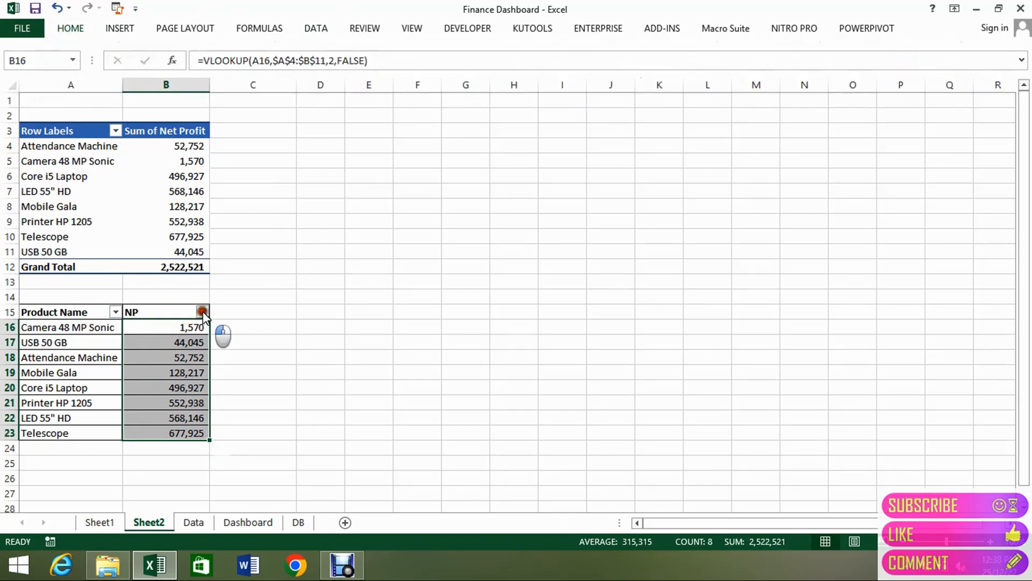
{"action": "left_click", "coordinate": [202, 312]}
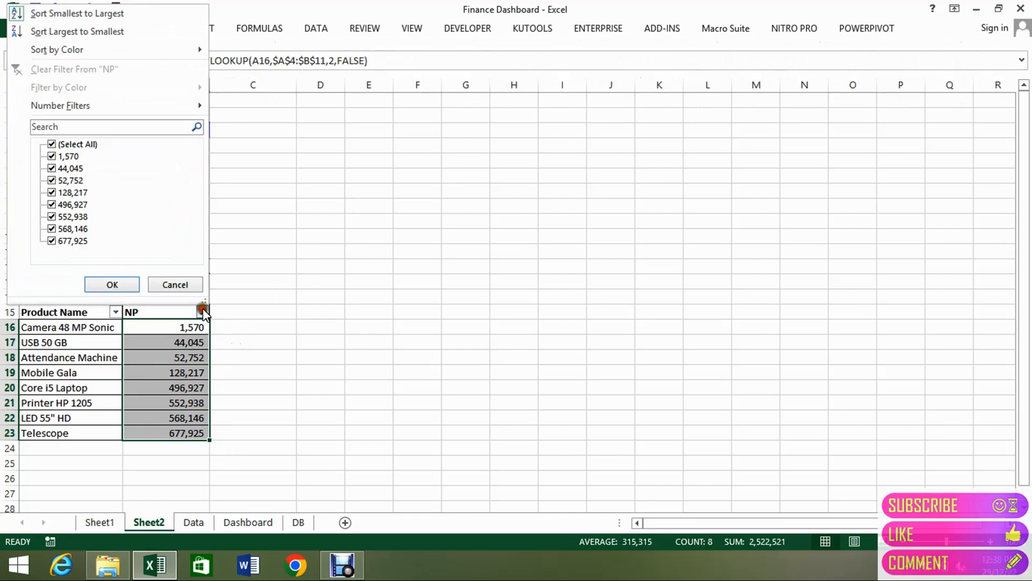
{"action": "left_click", "coordinate": [86, 33]}
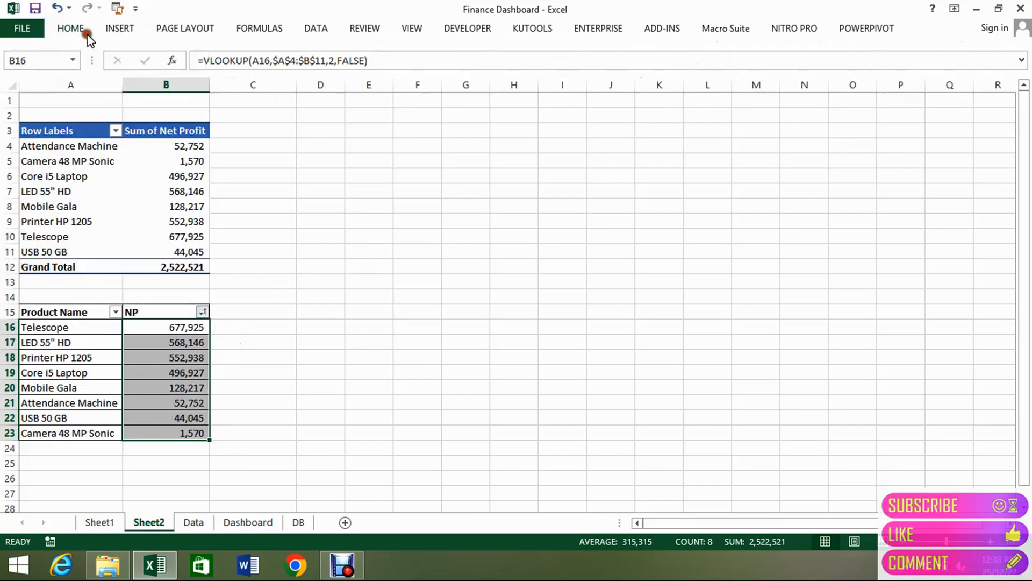
Examine the five highest-profit product names in A16:A20 and the NP formula of the first product
{"action": "left_click", "coordinate": [54, 330]}
{"action": "key", "text": "Down"}
{"action": "key", "text": "Down"}
{"action": "key", "text": "Down"}
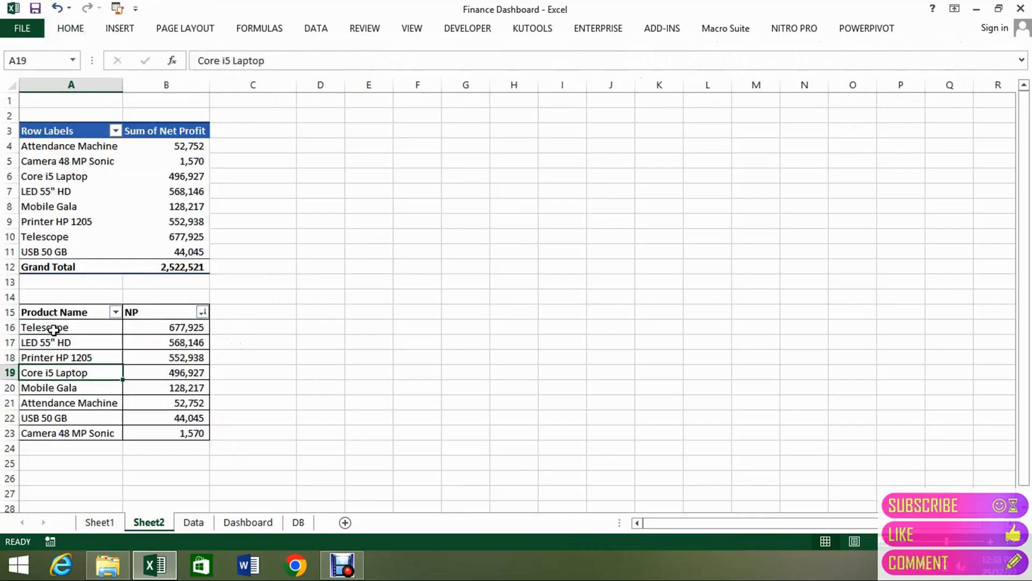
{"action": "key", "text": "Down"}
{"action": "key", "text": "shift+Up"}
{"action": "key", "text": "shift+Up"}
{"action": "key", "text": "shift+Up"}
{"action": "key", "text": "shift+Up"}
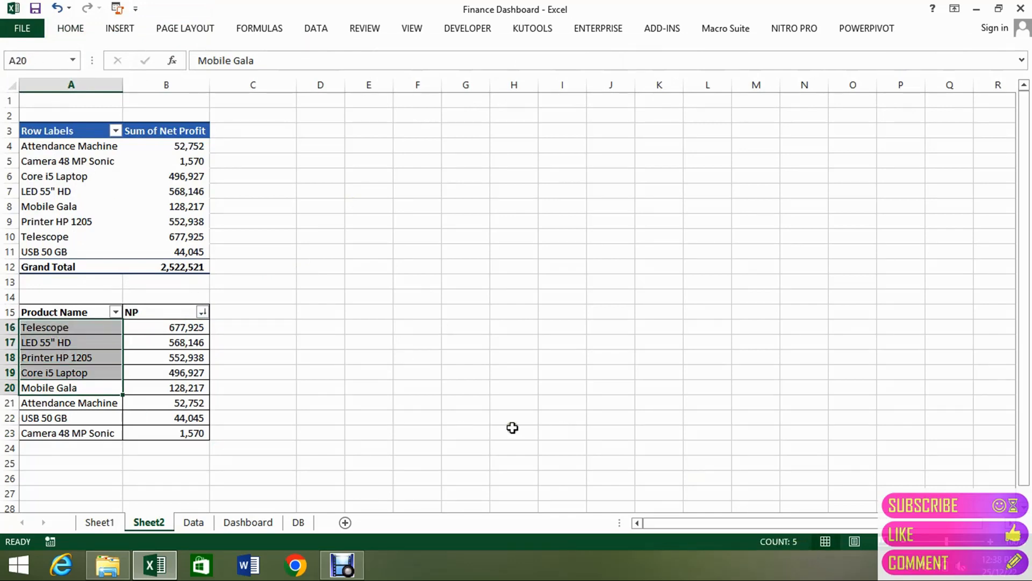
{"action": "left_click", "coordinate": [188, 327]}
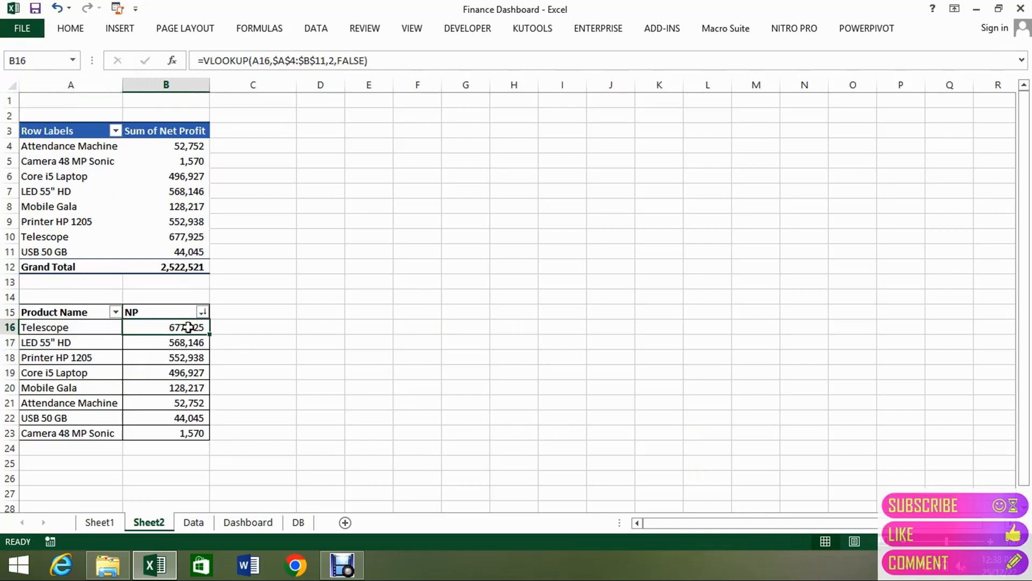
{"action": "left_click", "coordinate": [337, 310]}
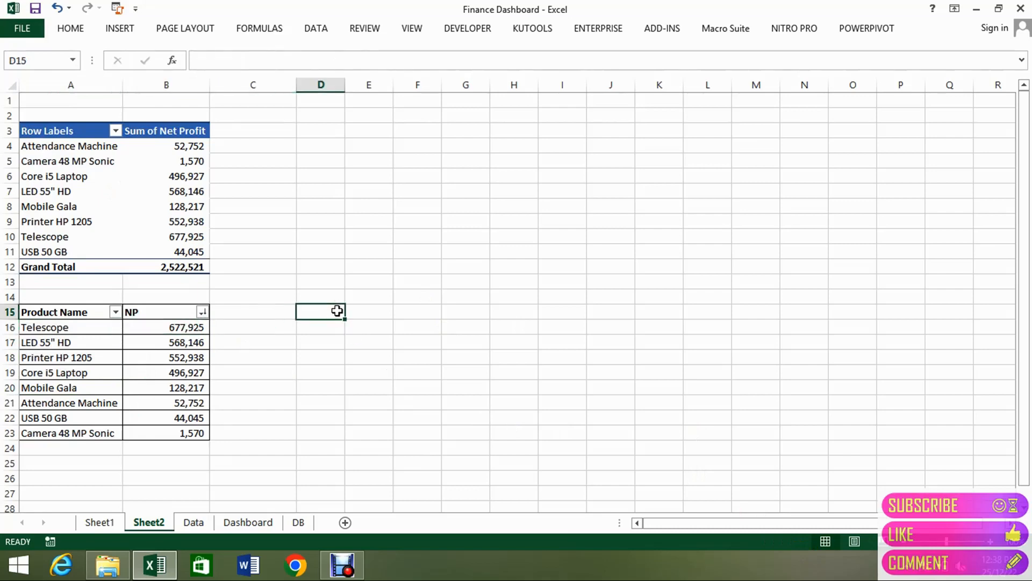
{"action": "type", "text": "="}
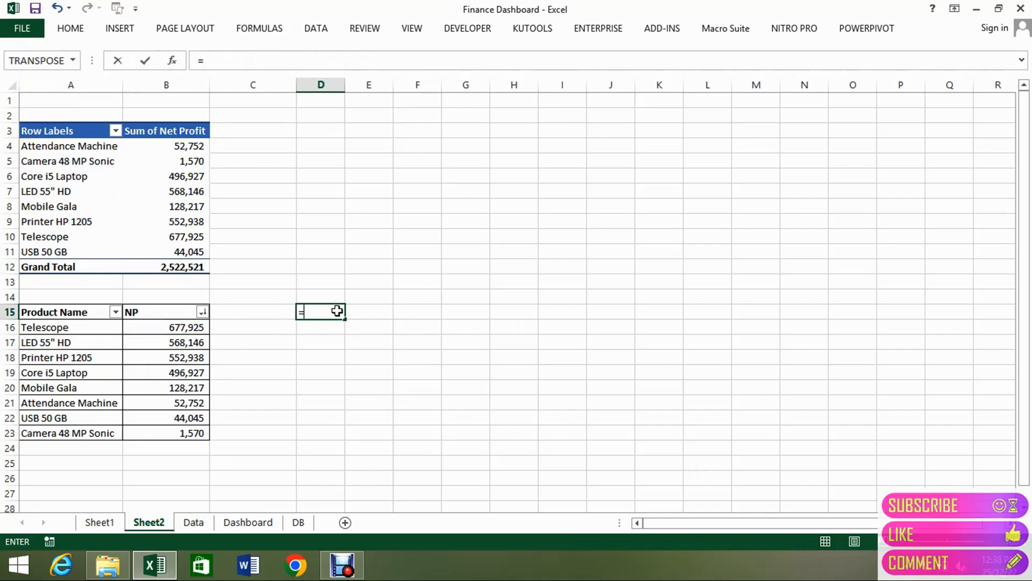
{"action": "key", "text": "BackSpace"}
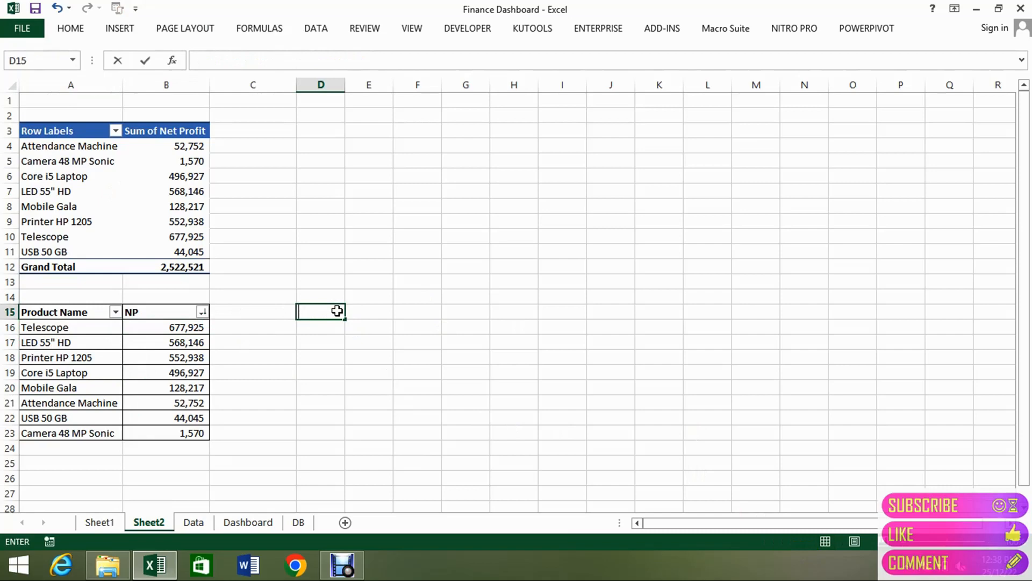
Insert a vertical Scroll Bar form control in column E, spanning about rows 13 to 19
{"action": "left_click", "coordinate": [128, 27]}
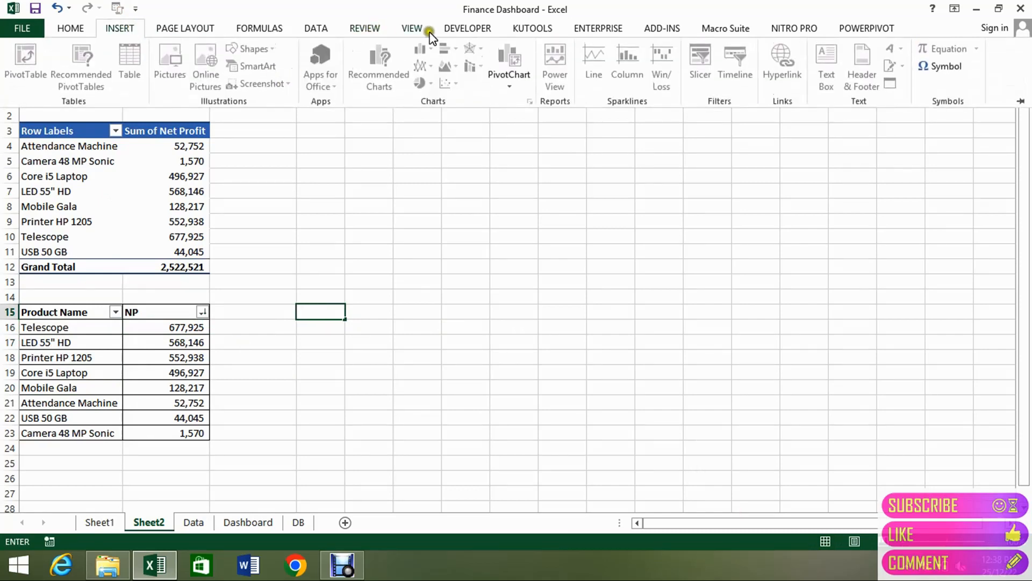
{"action": "left_click", "coordinate": [465, 31]}
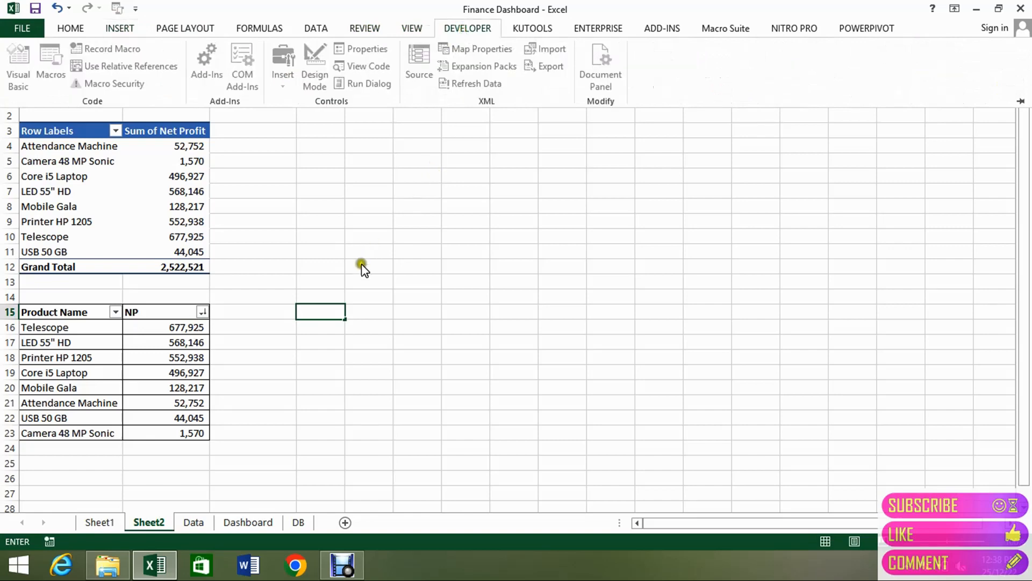
{"action": "left_click", "coordinate": [339, 344]}
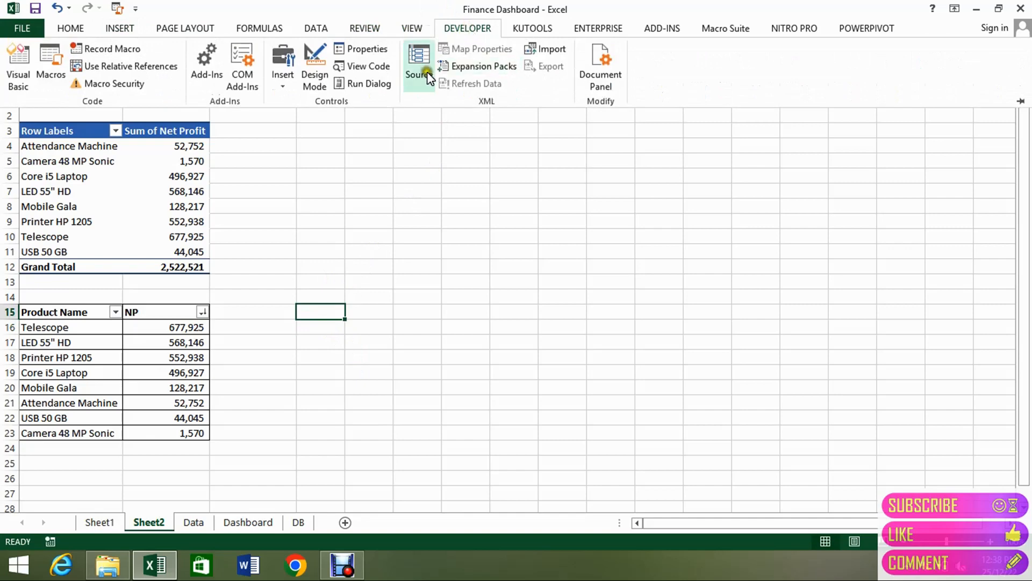
{"action": "left_click", "coordinate": [282, 80]}
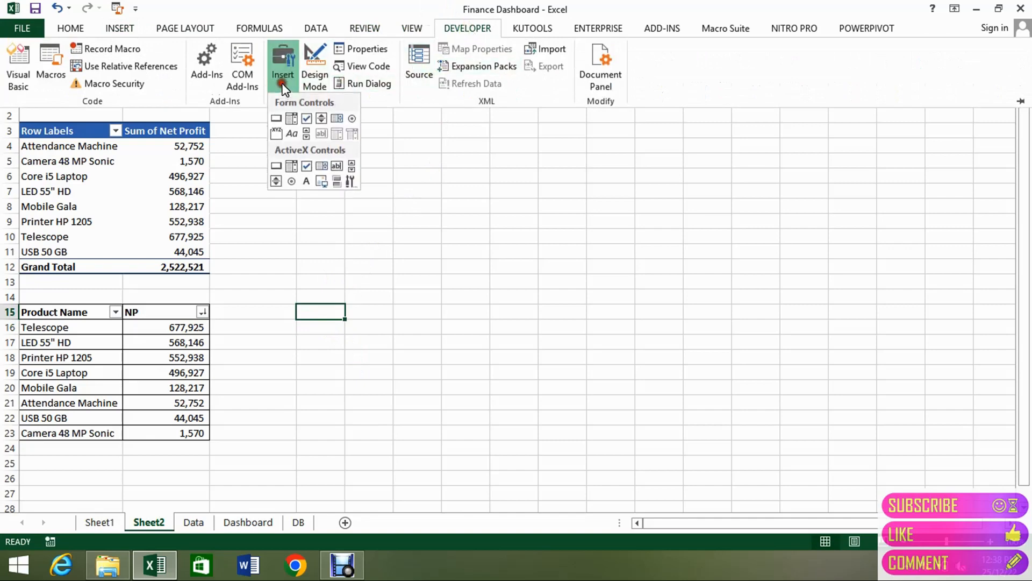
{"action": "left_click", "coordinate": [306, 138]}
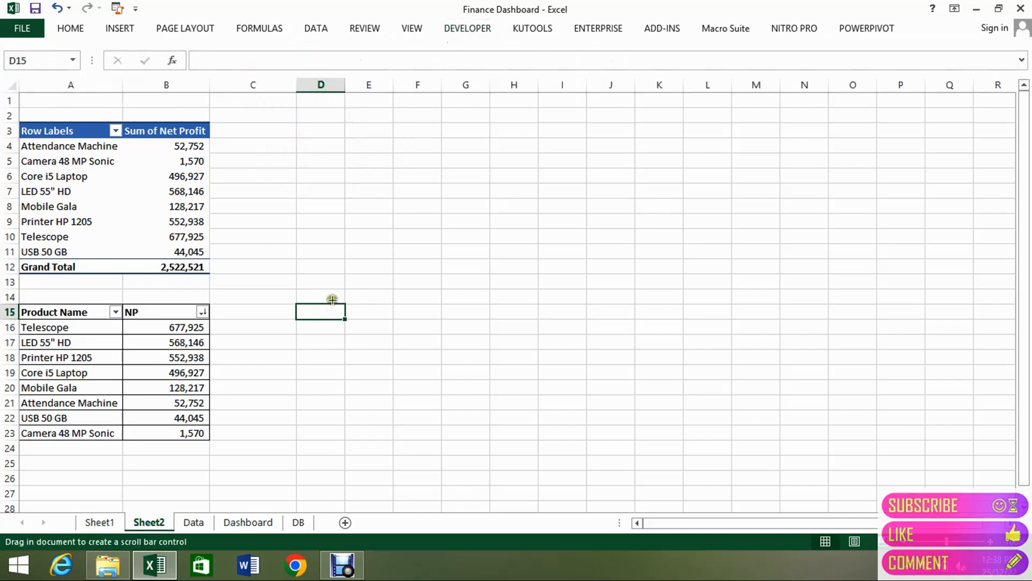
{"action": "left_click_drag", "start_coordinate": [377, 276], "coordinate": [386, 371]}
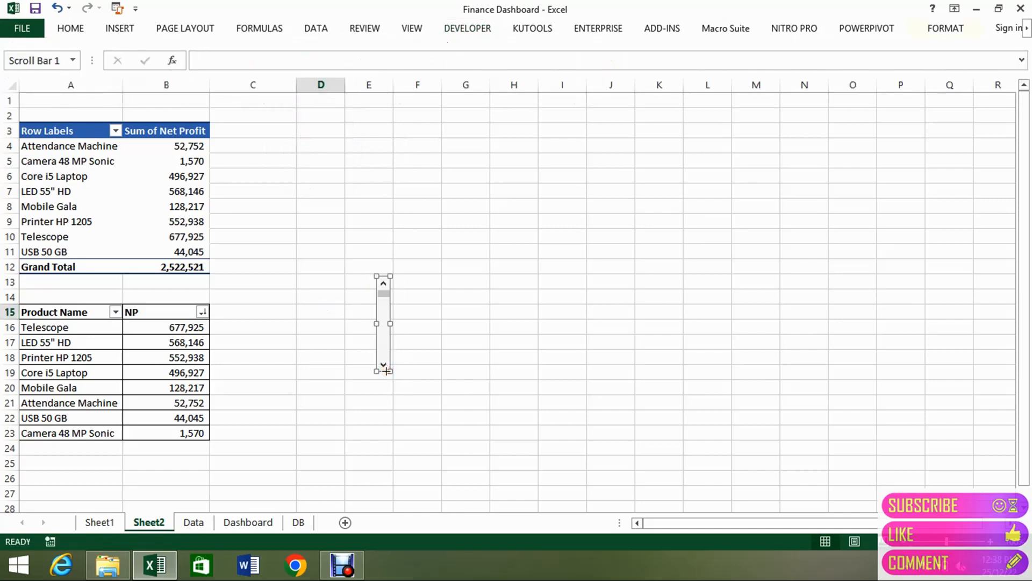
{"action": "right_click", "coordinate": [382, 354]}
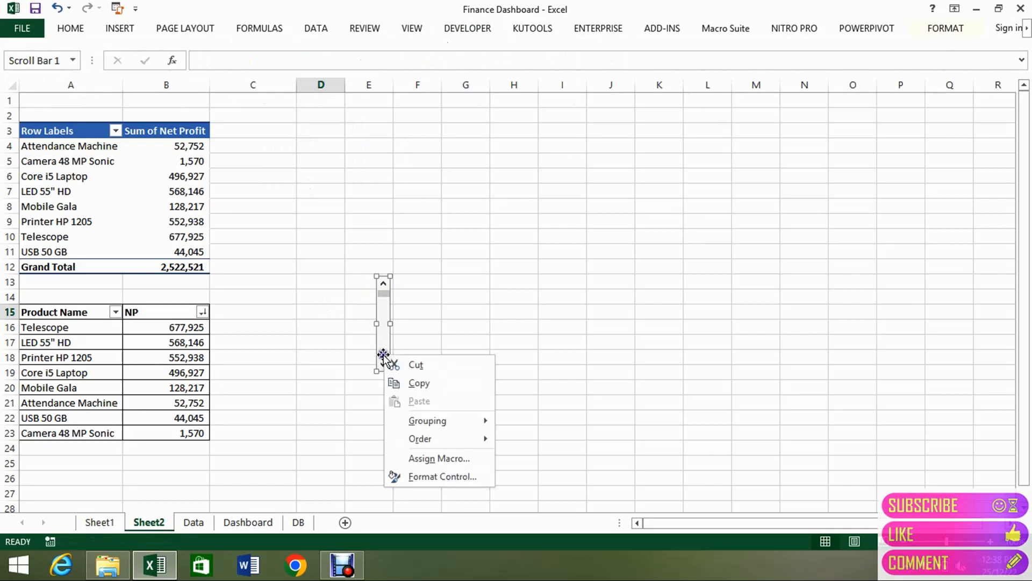
{"action": "left_click", "coordinate": [434, 477]}
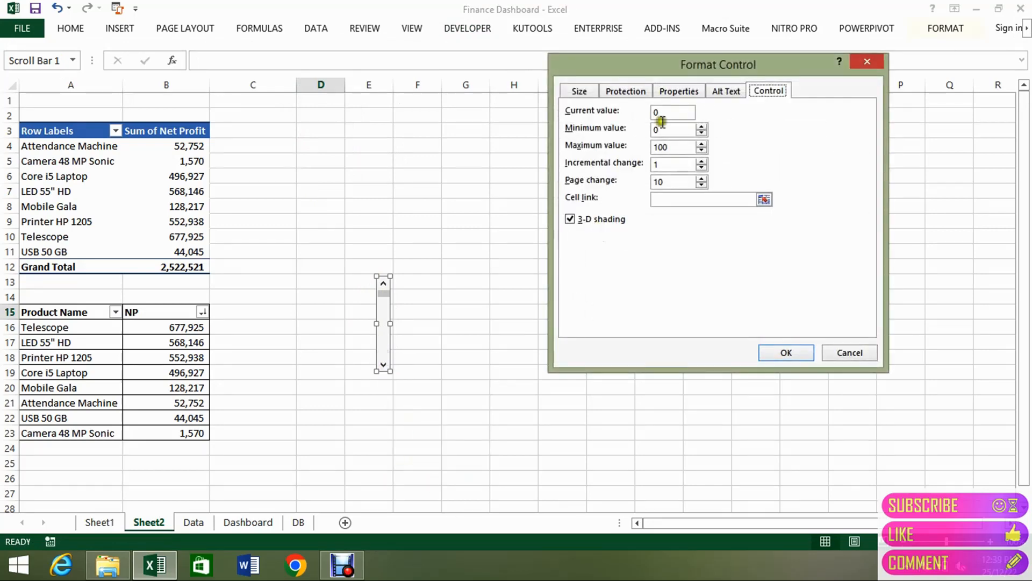
{"action": "left_click", "coordinate": [669, 115]}
{"action": "double_click", "coordinate": [665, 114]}
{"action": "key", "text": "Escape"}
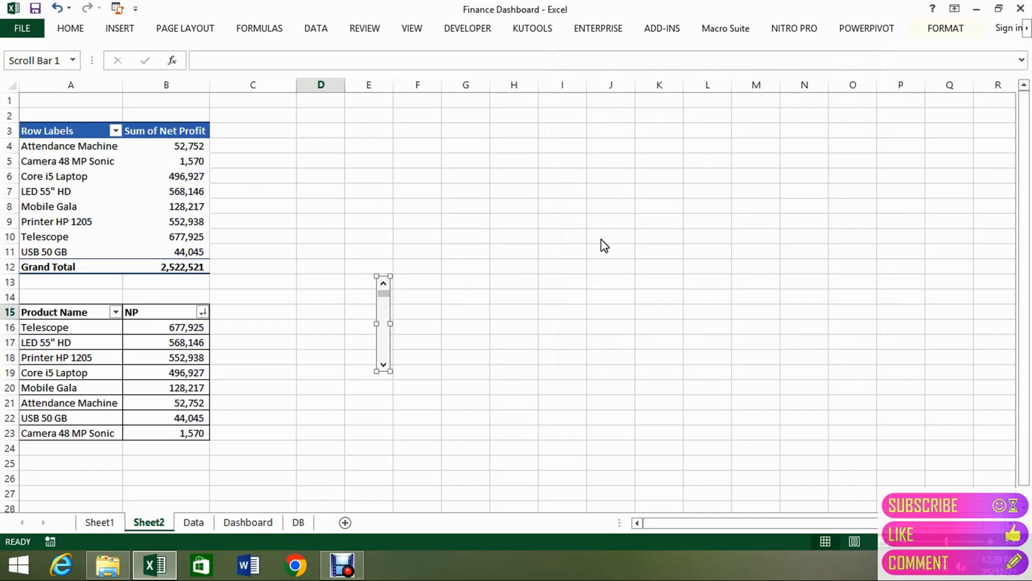
Set the scroll bar's maximum value to 3 and page change to 1, and link it to cell F13
{"action": "right_click", "coordinate": [383, 314]}
{"action": "left_click", "coordinate": [424, 434]}
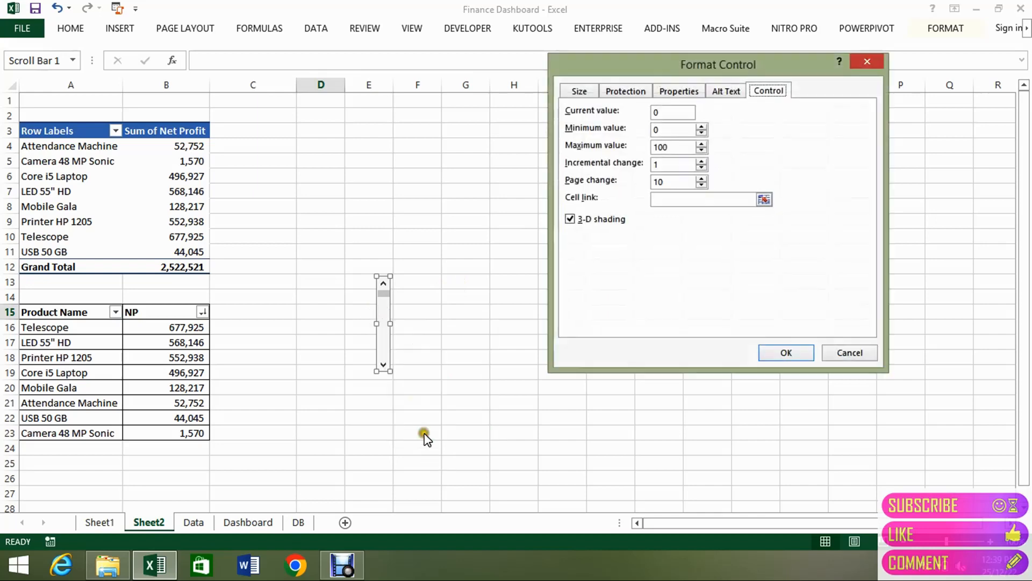
{"action": "left_click", "coordinate": [671, 130]}
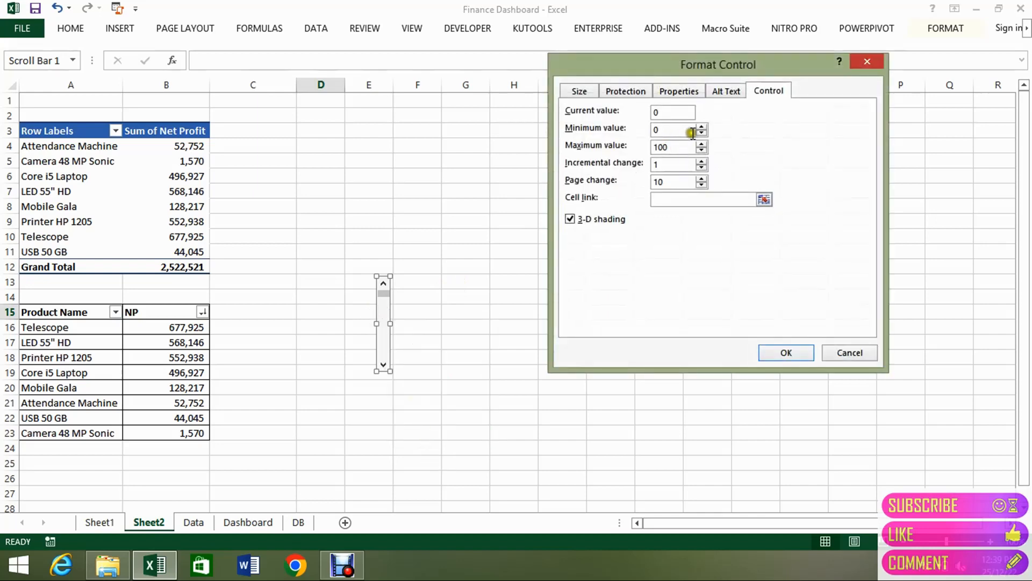
{"action": "double_click", "coordinate": [678, 148]}
{"action": "double_click", "coordinate": [676, 182]}
{"action": "left_click", "coordinate": [667, 196]}
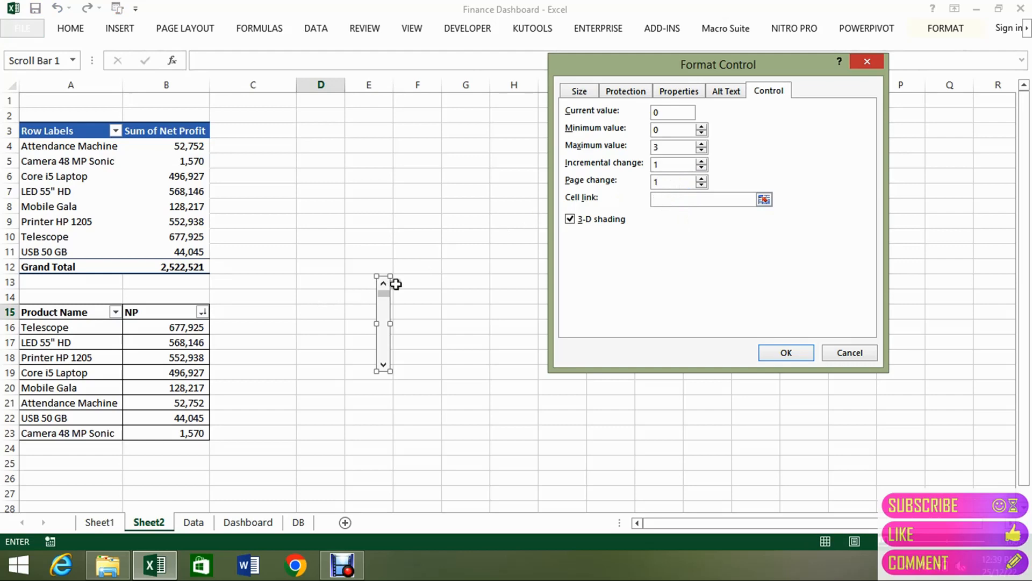
{"action": "left_click", "coordinate": [427, 279]}
{"action": "key", "text": "Return"}
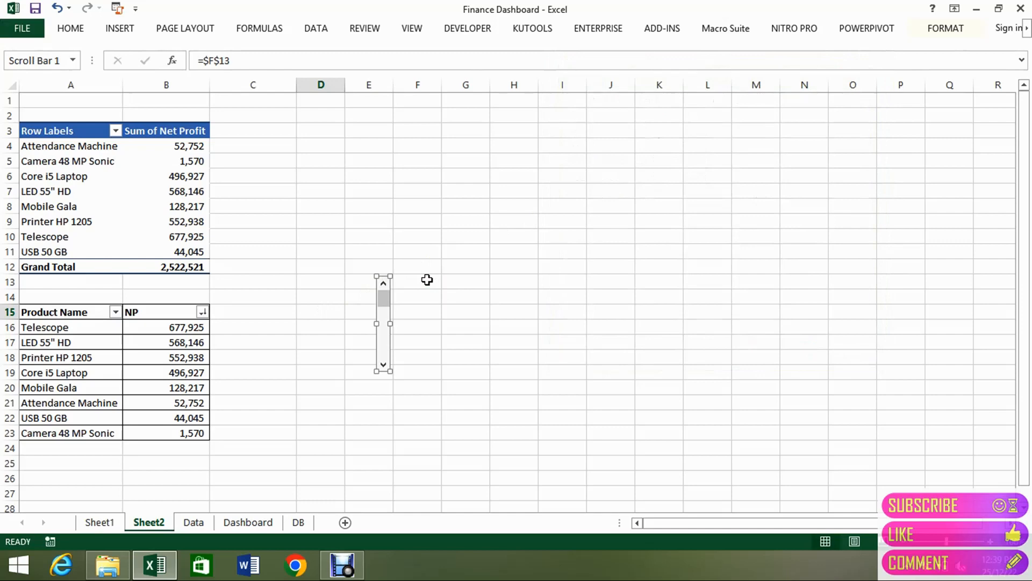
Test the scroll bar by moving it down three increments and check the linked cell F13
{"action": "left_click", "coordinate": [414, 359]}
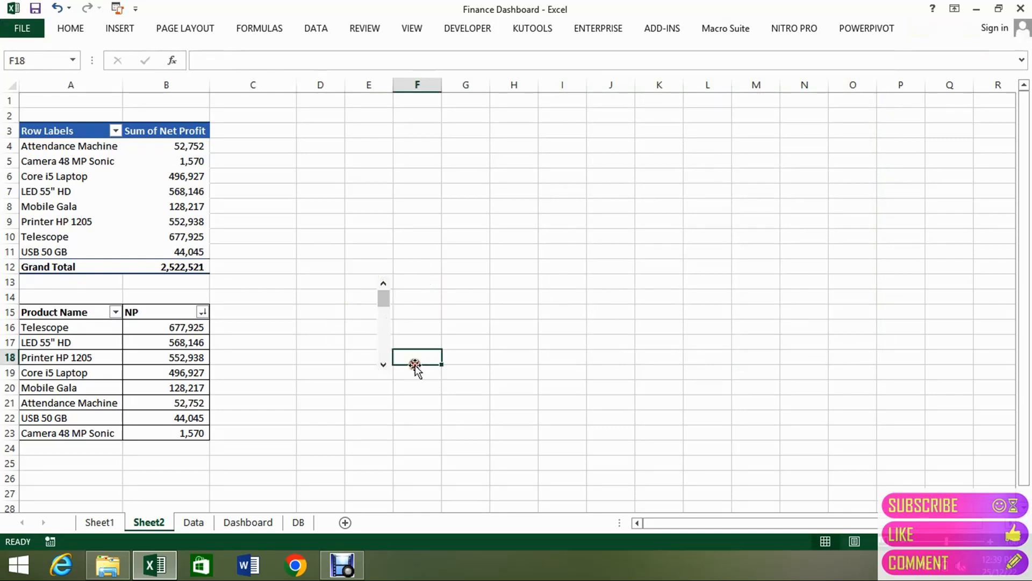
{"action": "left_click", "coordinate": [382, 364]}
{"action": "left_click", "coordinate": [383, 364]}
{"action": "left_click", "coordinate": [382, 364]}
{"action": "left_click", "coordinate": [430, 280]}
Set the scroll bar's minimum value to 1, keeping cell F13 as its link
{"action": "left_click", "coordinate": [387, 324]}
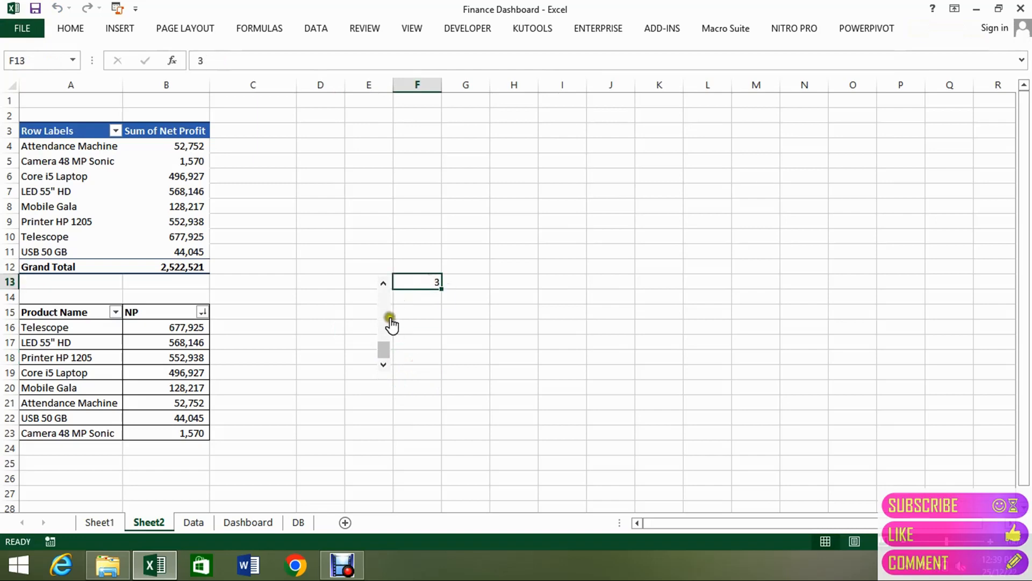
{"action": "right_click", "coordinate": [387, 323]}
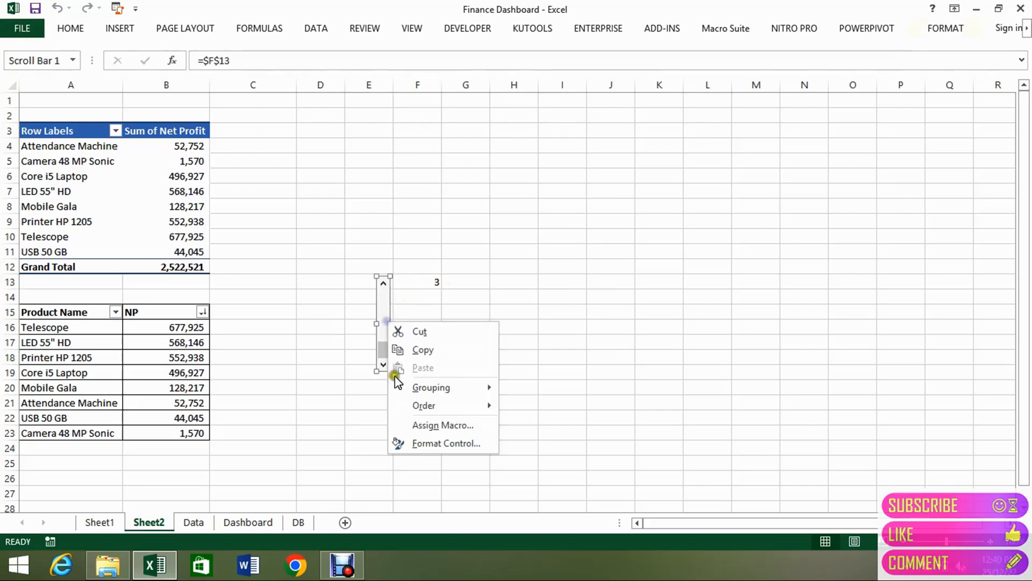
{"action": "left_click", "coordinate": [424, 437]}
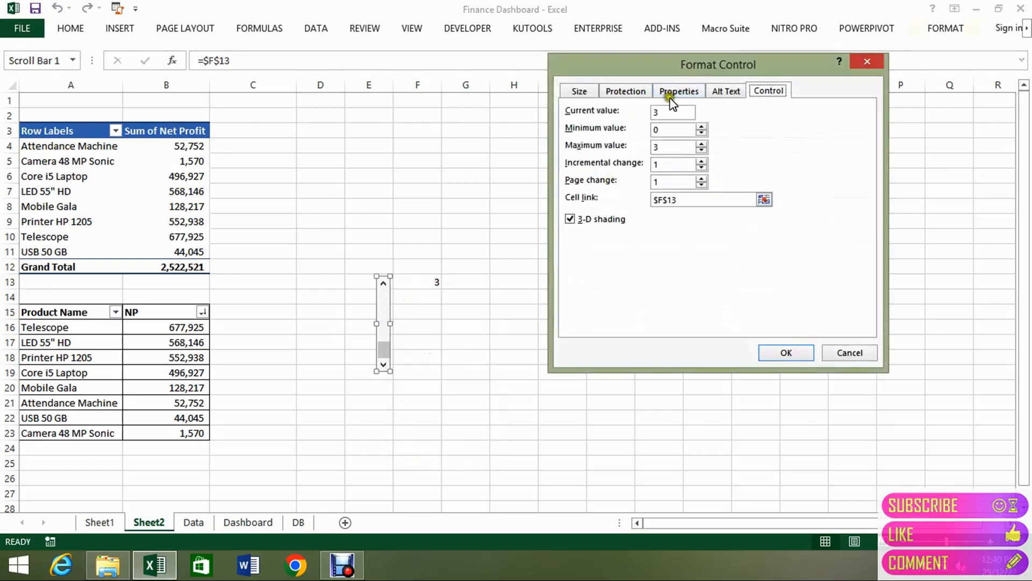
{"action": "left_click", "coordinate": [669, 130]}
{"action": "left_click", "coordinate": [673, 147]}
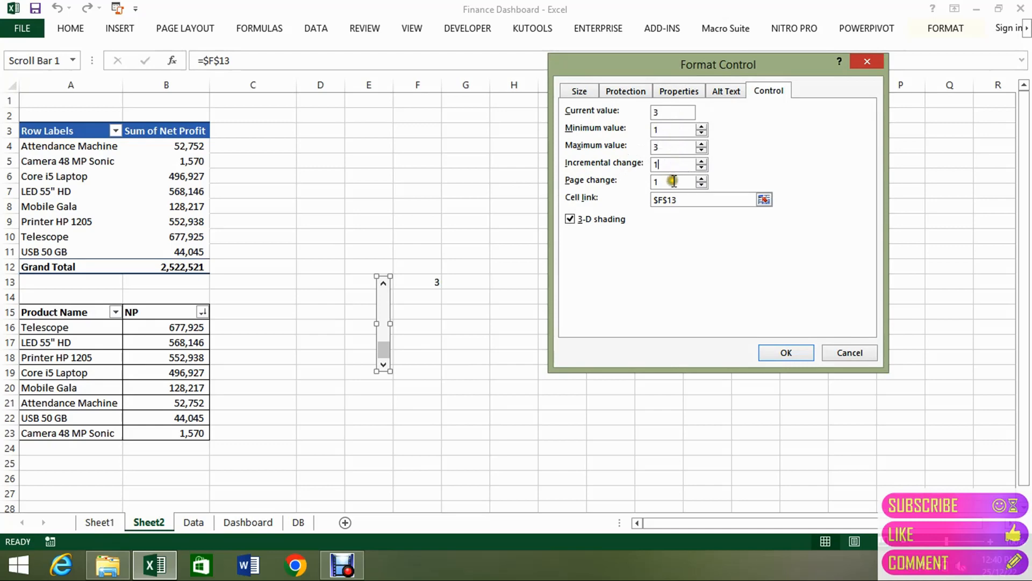
{"action": "left_click", "coordinate": [677, 199]}
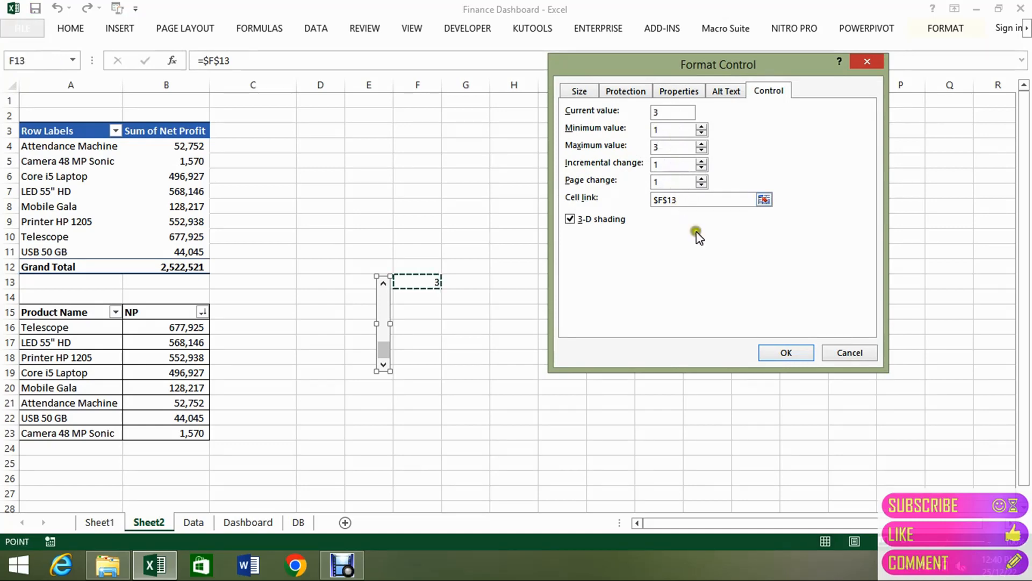
{"action": "left_click", "coordinate": [785, 352]}
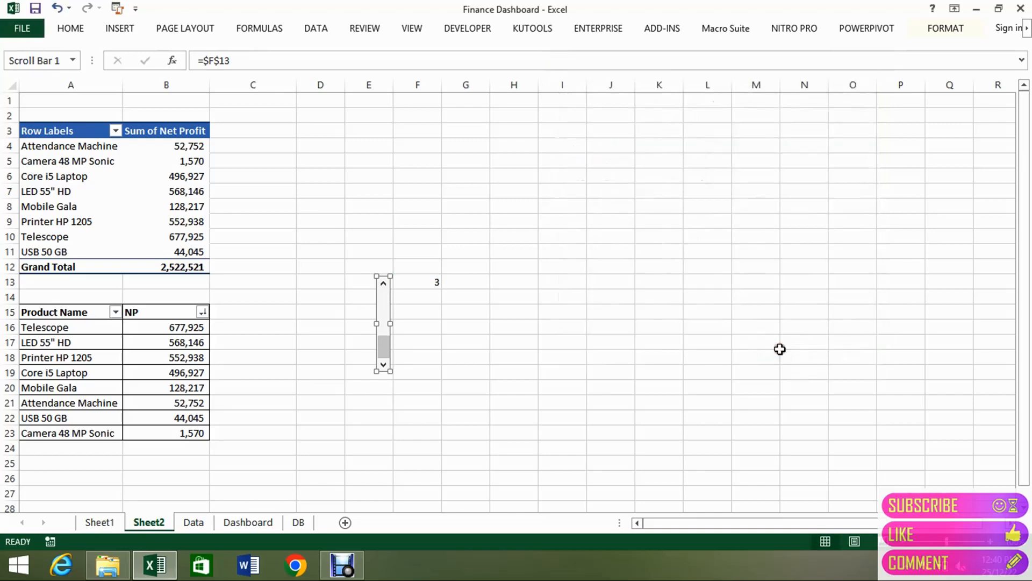
{"action": "left_click", "coordinate": [324, 283]}
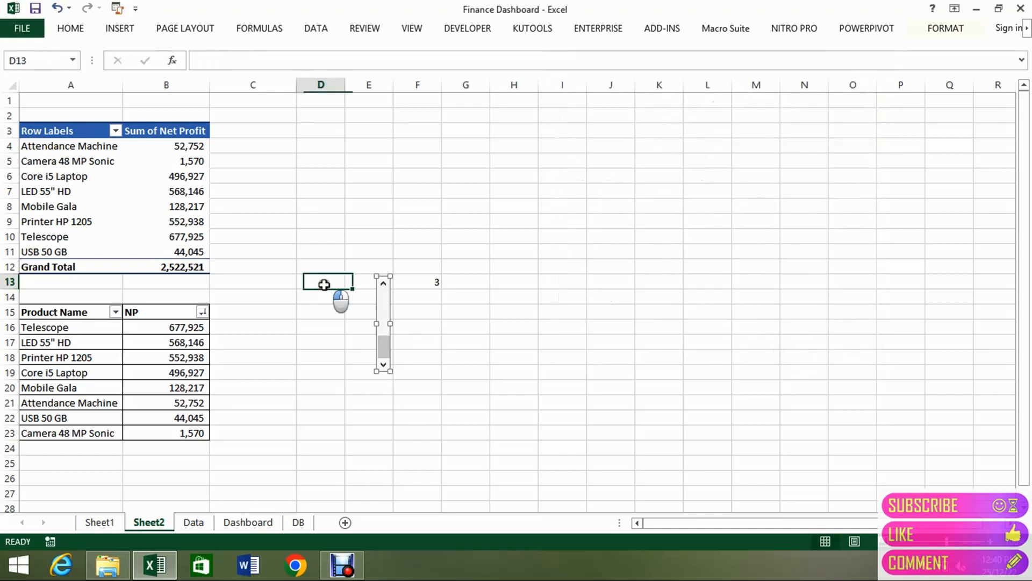
Move the scroll bar down to about rows 14 to 20, at the border between columns E and F
{"action": "left_click", "coordinate": [391, 290], "text": "ctrl"}
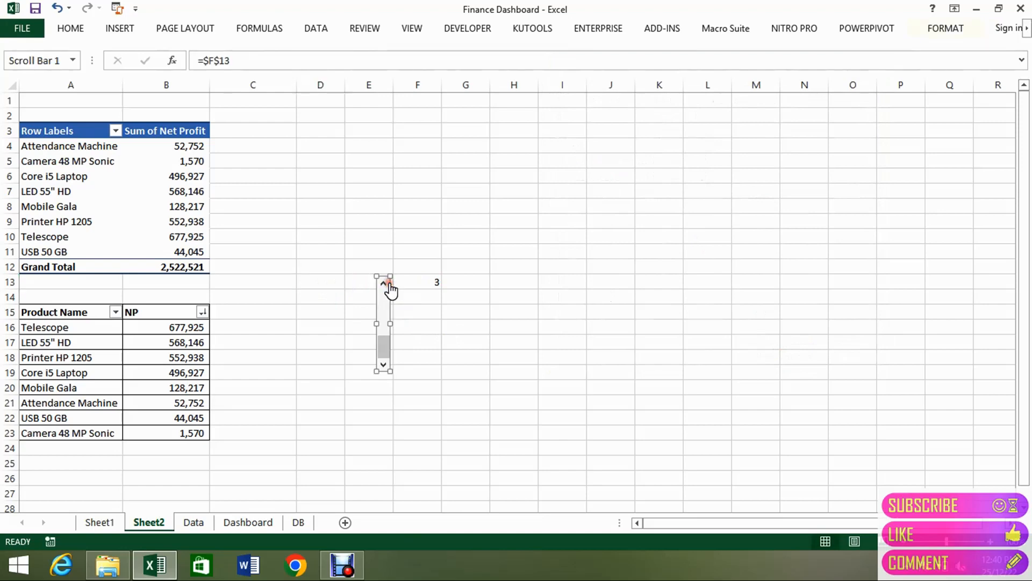
{"action": "left_click_drag", "start_coordinate": [388, 285], "coordinate": [400, 303]}
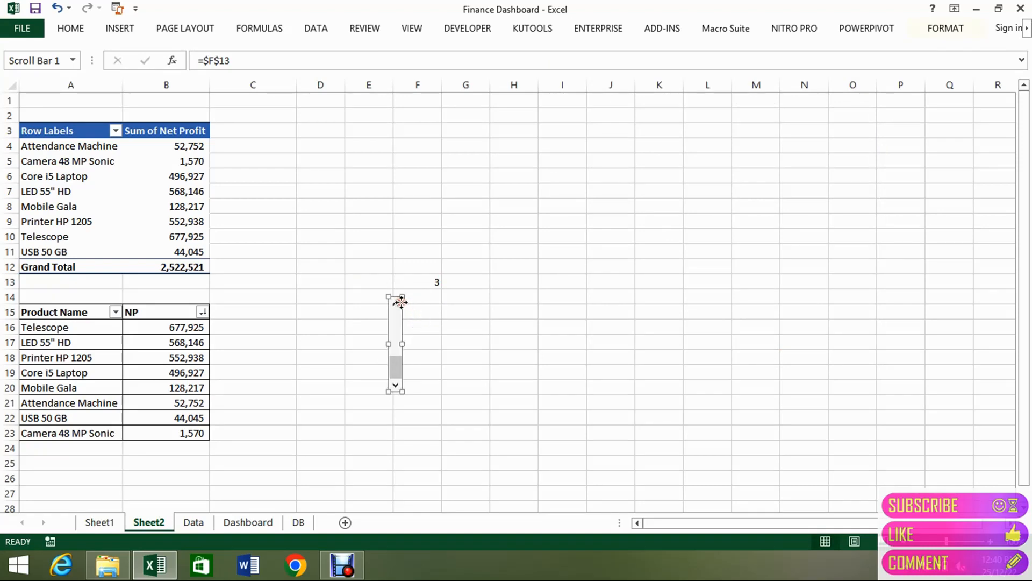
{"action": "left_click", "coordinate": [311, 289]}
Enter the formula =OFFSET(A16,F13,0) in cell D15 to return a product name based on the scroll bar's linked cell
{"action": "key", "text": "Down"}
{"action": "key", "text": "Down"}
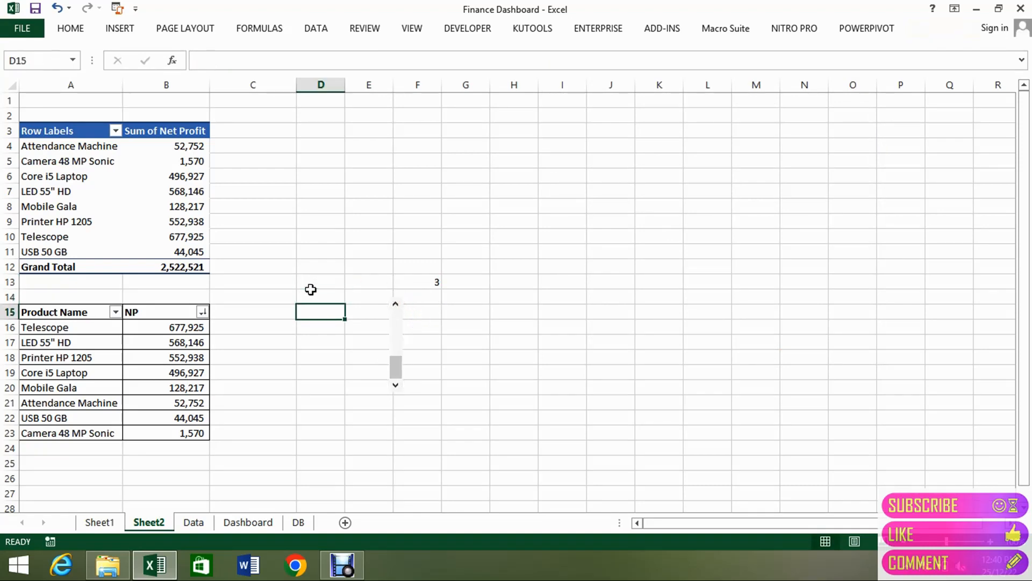
{"action": "key", "text": "Left"}
{"action": "key", "text": "Left"}
{"action": "key", "text": "Left"}
{"action": "key", "text": "Down"}
{"action": "key", "text": "Right"}
{"action": "key", "text": "Right"}
{"action": "key", "text": "Right"}
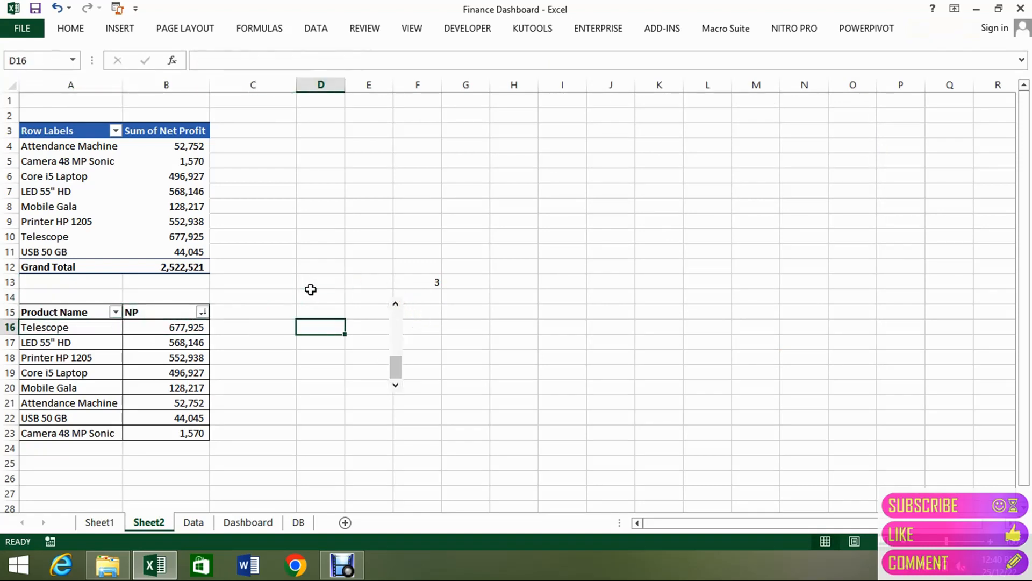
{"action": "key", "text": "Up"}
{"action": "type", "text": "=of"}
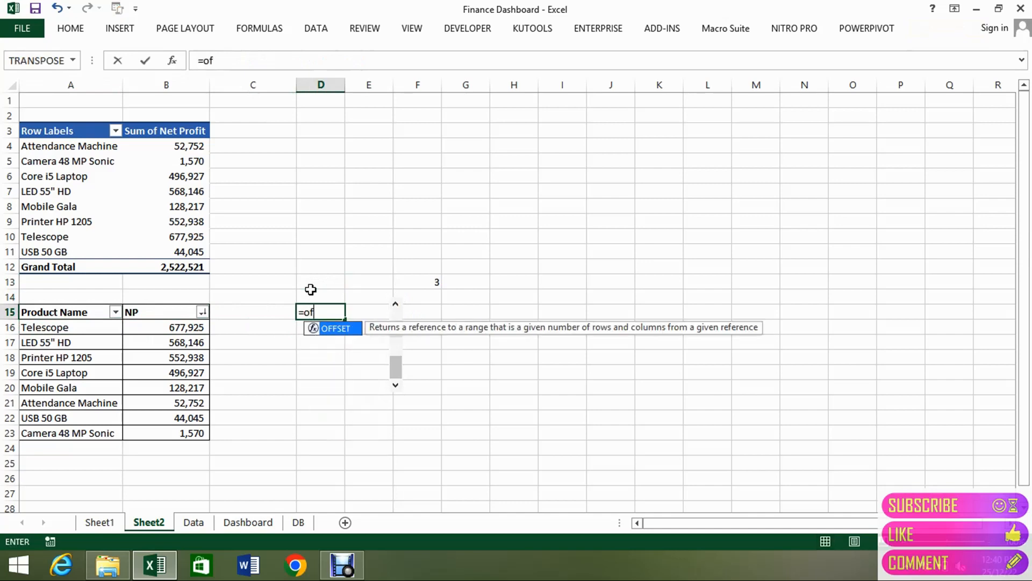
{"action": "key", "text": "Tab"}
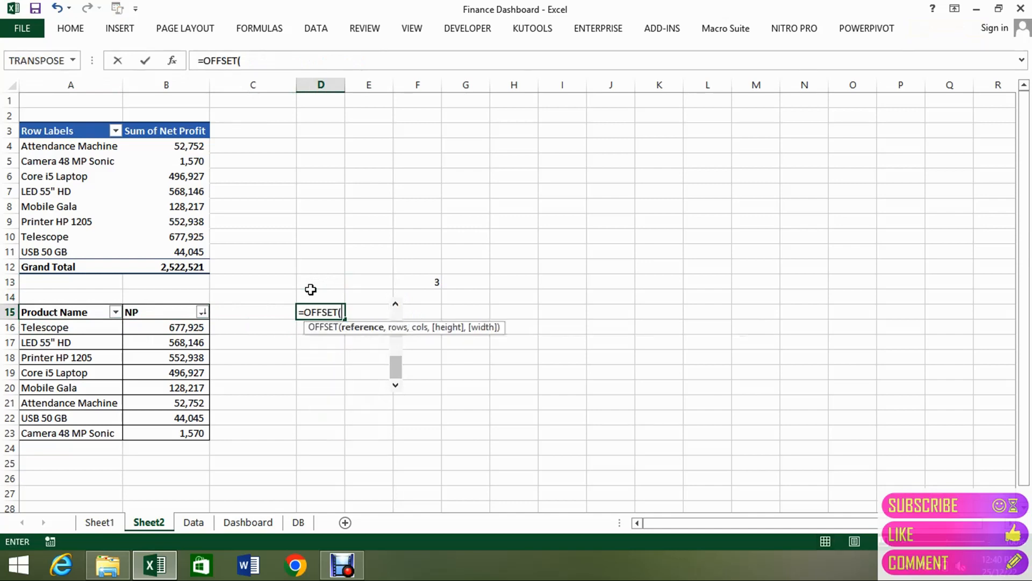
{"action": "key", "text": "Left"}
{"action": "key", "text": "Left"}
{"action": "key", "text": "Left"}
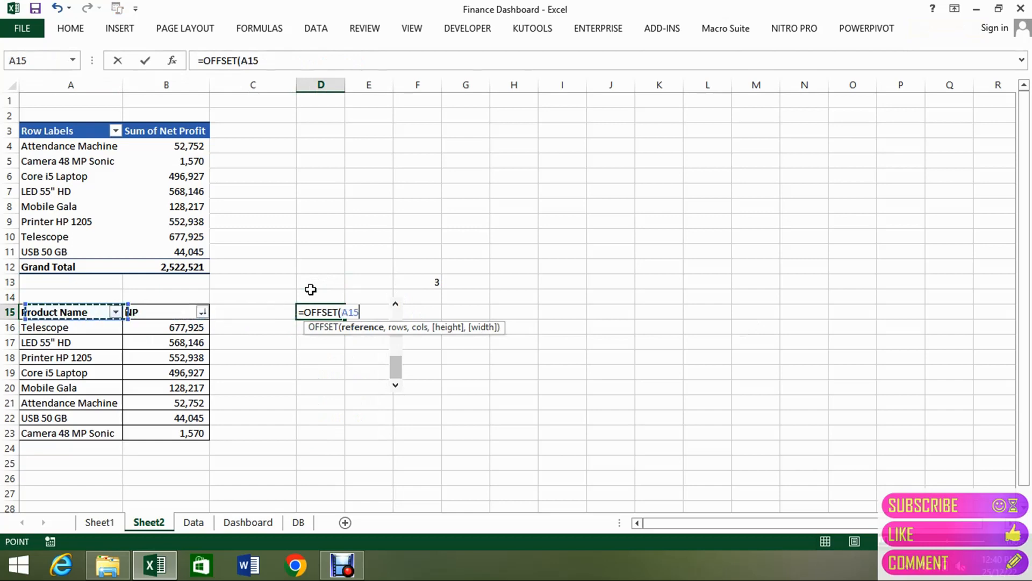
{"action": "key", "text": "Down"}
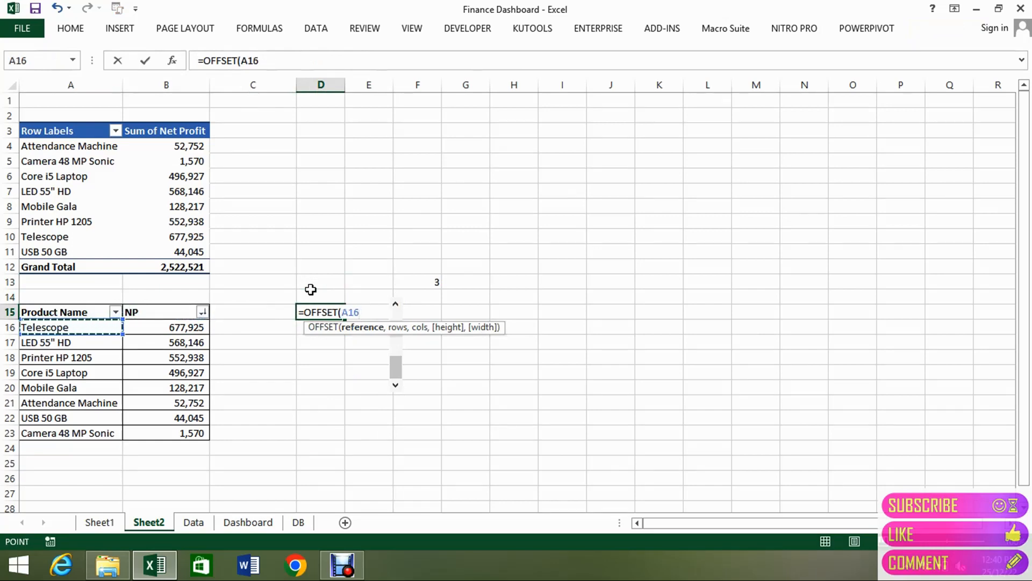
{"action": "type", "text": ","}
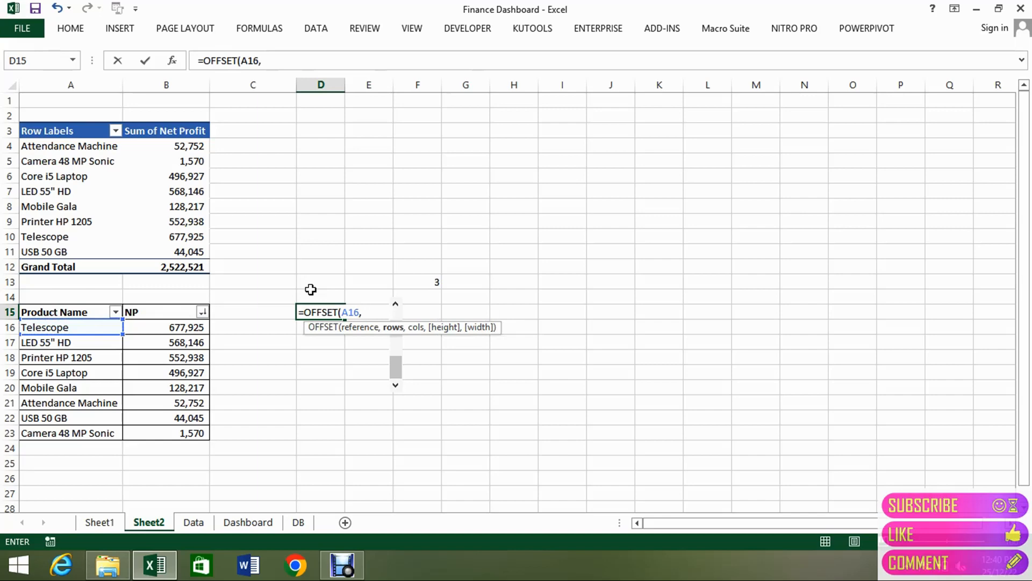
{"action": "key", "text": "Up"}
{"action": "key", "text": "Up"}
{"action": "key", "text": "Right"}
{"action": "key", "text": "Right"}
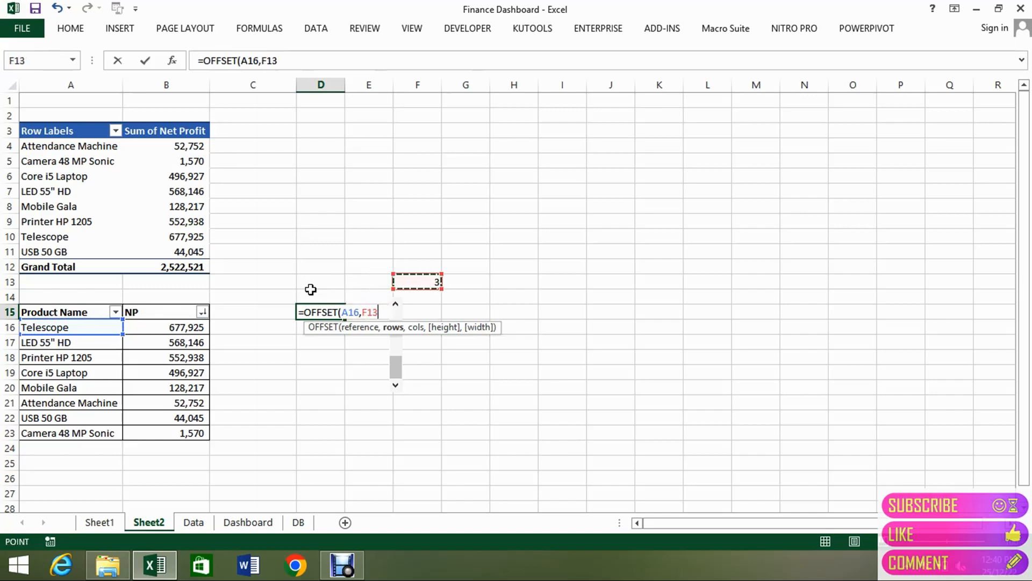
{"action": "type", "text": ","}
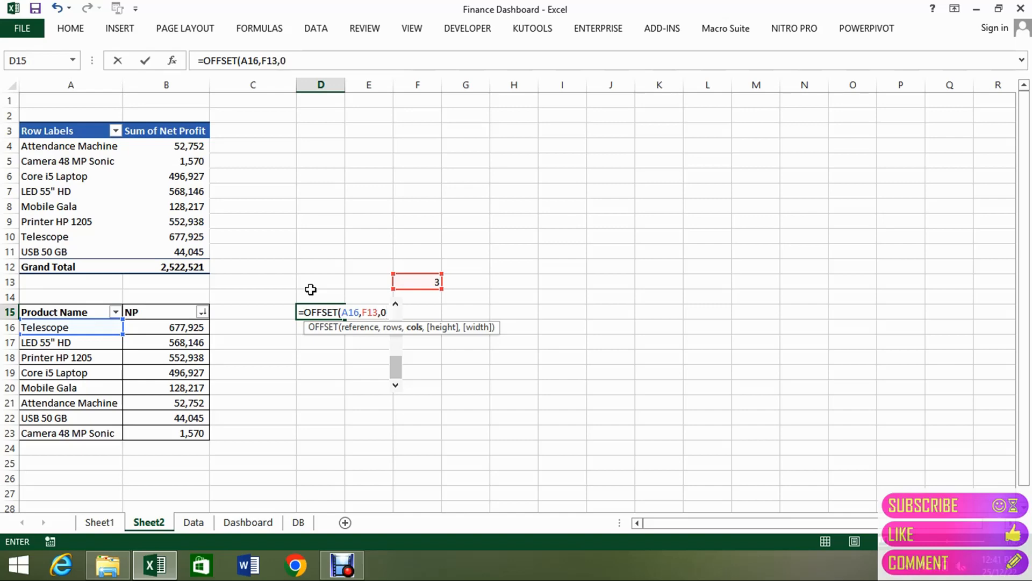
{"action": "type", "text": "0)"}
{"action": "key", "text": "Return"}
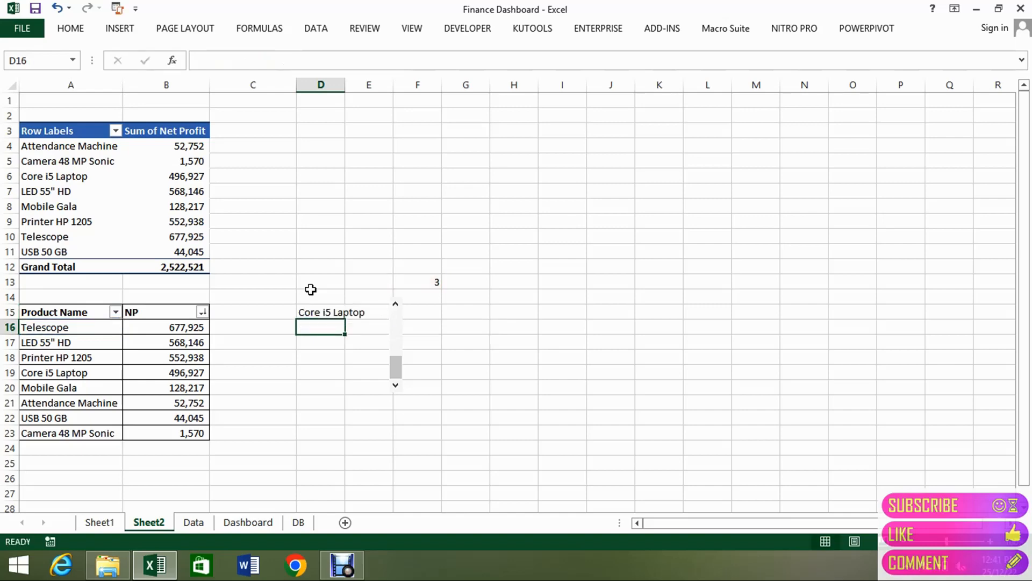
Fill the OFFSET formula from D15 down through D23
{"action": "key", "text": "Up"}
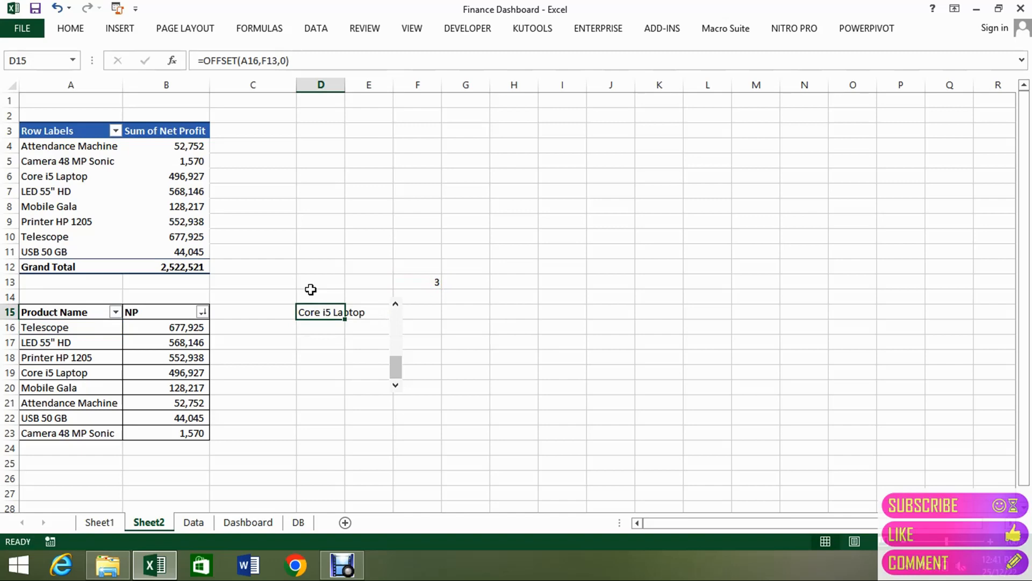
{"action": "key", "text": "shift+Down"}
{"action": "key", "text": "shift+Down"}
{"action": "key", "text": "shift+Down"}
{"action": "key", "text": "shift+Down"}
{"action": "key", "text": "shift+Down"}
{"action": "key", "text": "shift+Down"}
{"action": "key", "text": "shift+Down"}
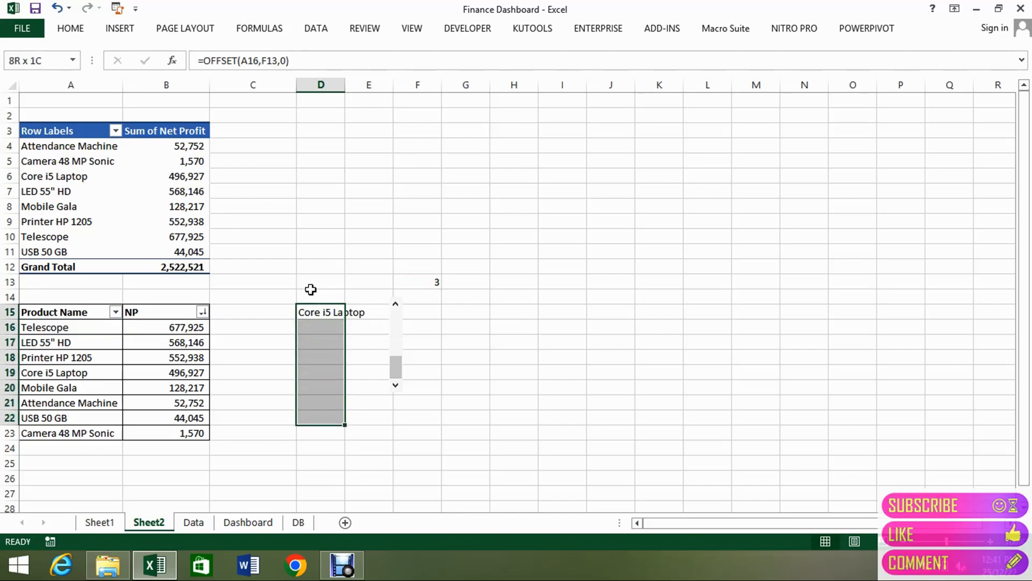
{"action": "key", "text": "shift+Down"}
{"action": "key", "text": "ctrl+d"}
{"action": "key", "text": "Down"}
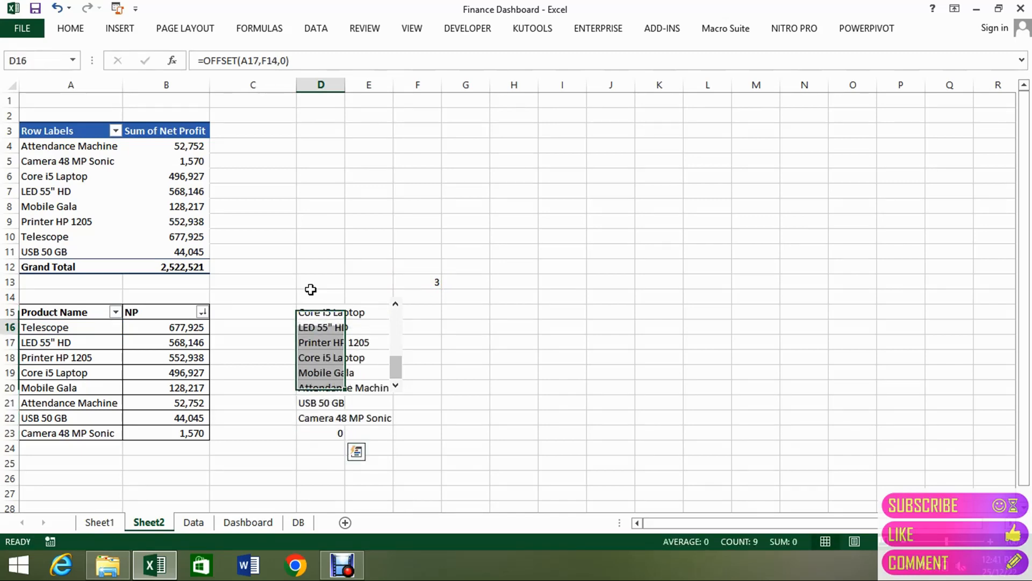
Move the scroll bar into column F, beside about rows 15 to 20, so that it clears column E
{"action": "key", "text": "Up"}
{"action": "key", "text": "Right"}
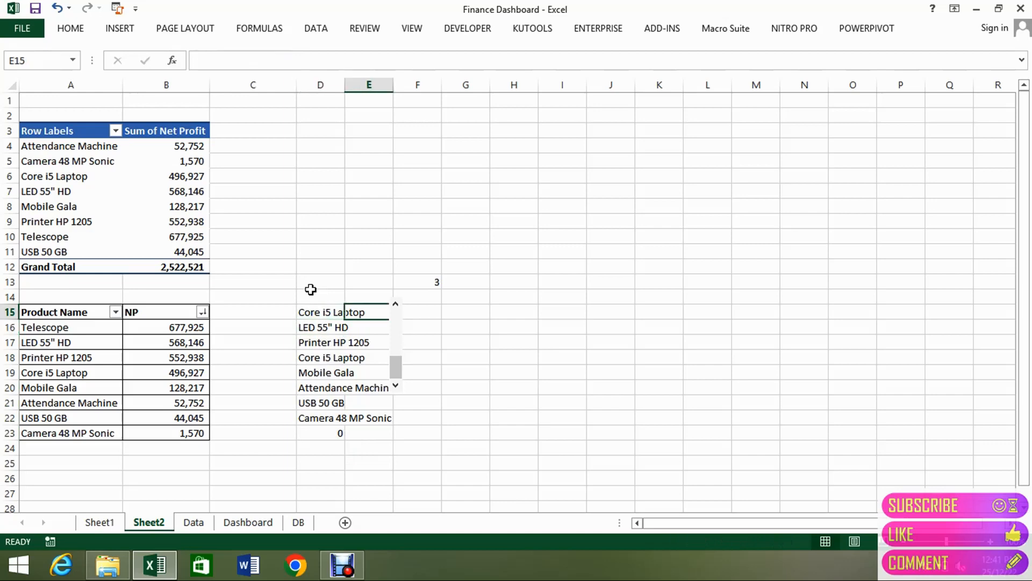
{"action": "left_click", "coordinate": [395, 326], "text": "ctrl"}
{"action": "left_click_drag", "start_coordinate": [395, 325], "coordinate": [434, 324]}
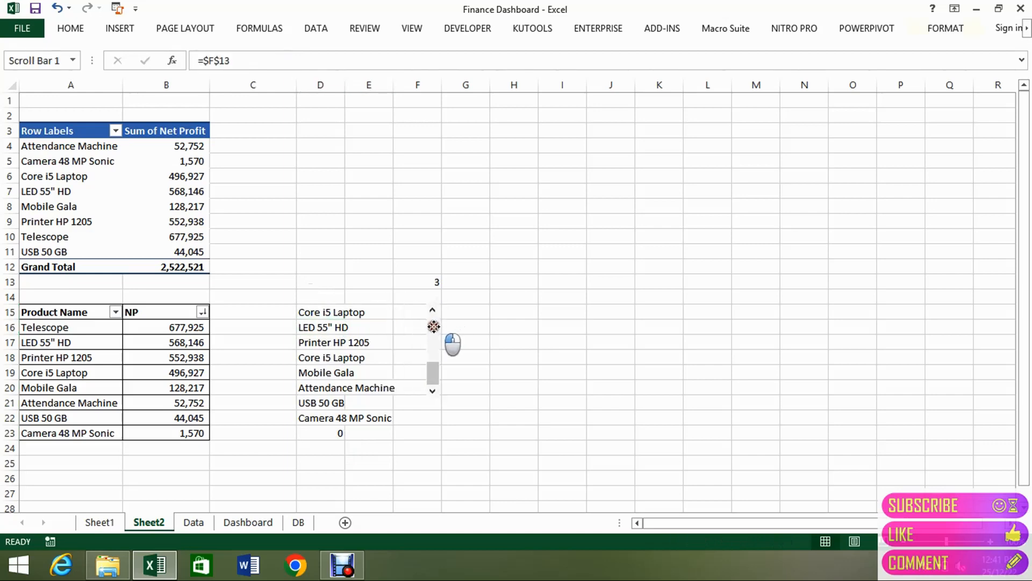
Paste the D15 formula into E15 and redirect its rows argument to F13, giving =OFFSET(B16,F13,0)
{"action": "left_click", "coordinate": [371, 311]}
{"action": "key", "text": "ctrl+v"}
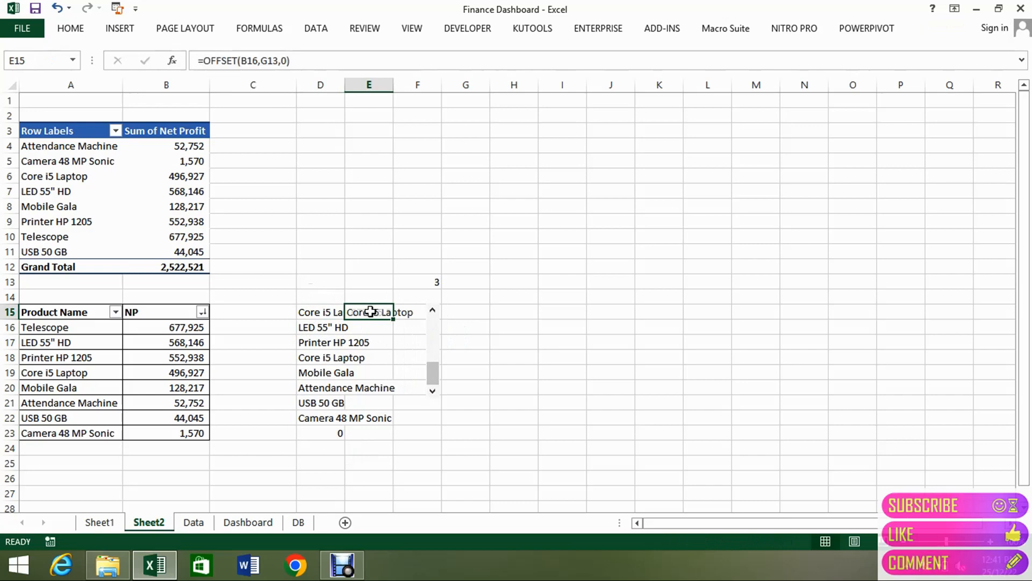
{"action": "key", "text": "F2"}
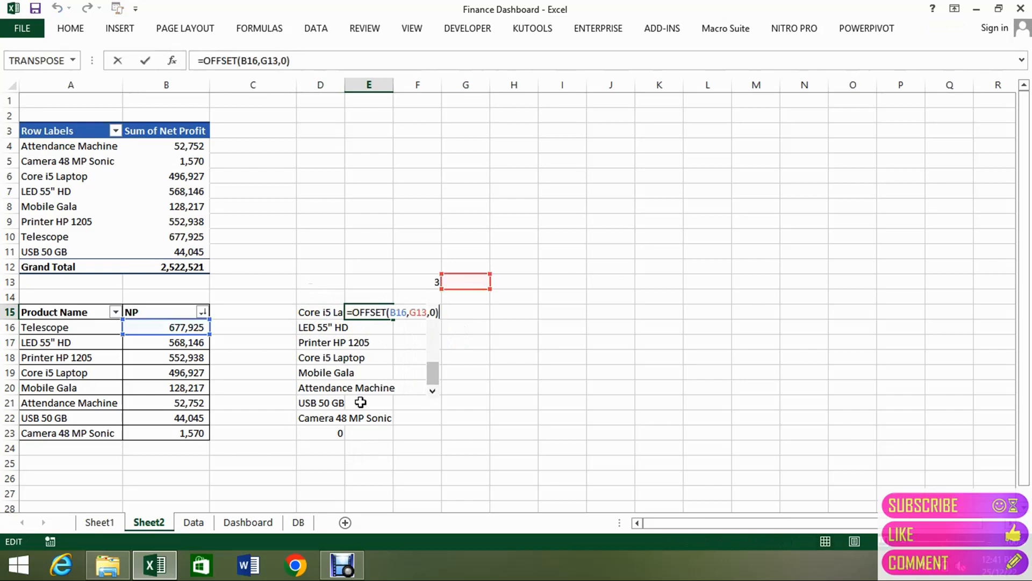
{"action": "left_click_drag", "start_coordinate": [460, 278], "coordinate": [436, 282]}
{"action": "key", "text": "Return"}
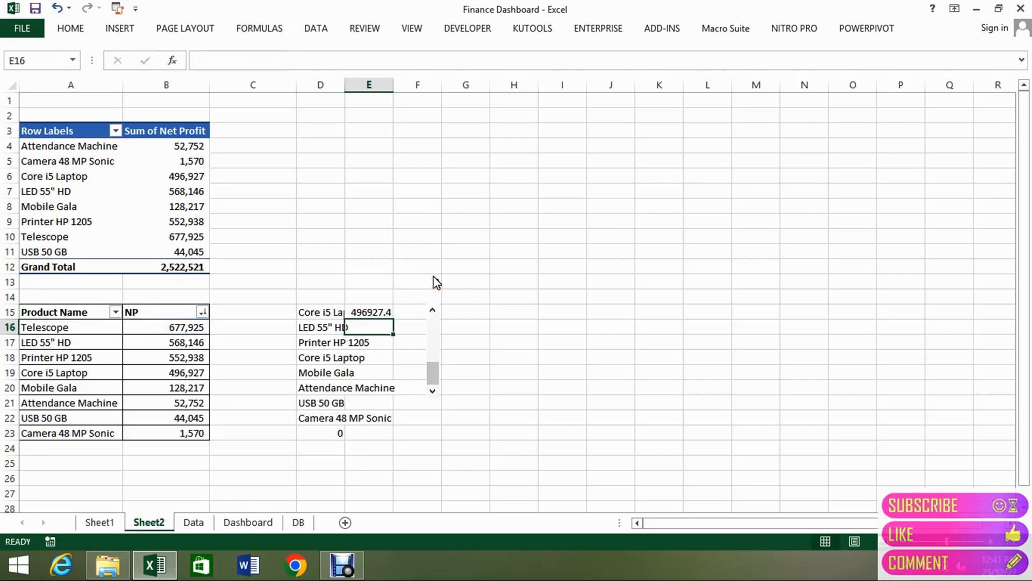
Check the formula in D16 and make the F13 reference in D15 absolute, giving =OFFSET(A16,$F$13,0)
{"action": "key", "text": "Up"}
{"action": "key", "text": "Left"}
{"action": "key", "text": "Down"}
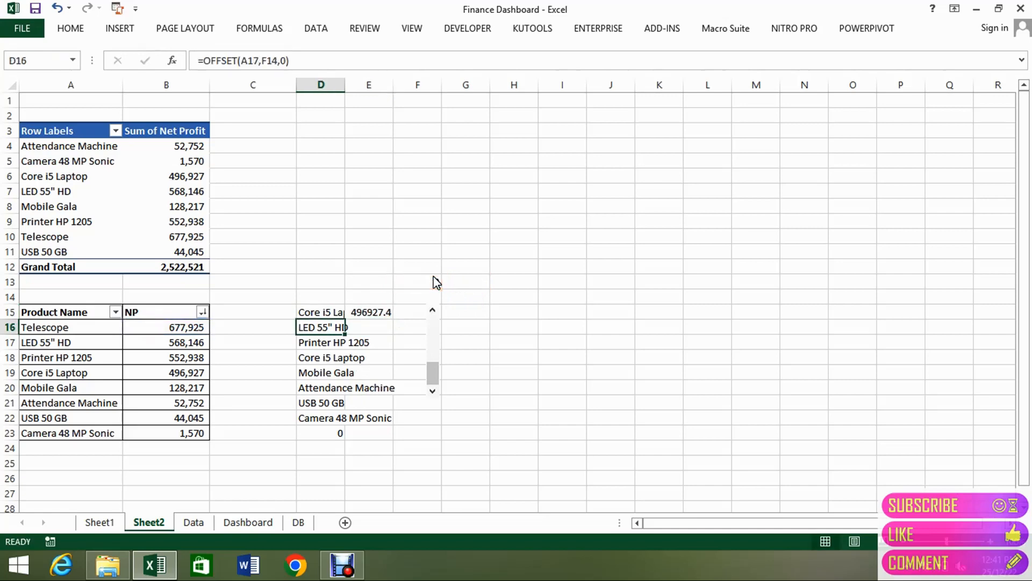
{"action": "key", "text": "F2"}
{"action": "key", "text": "ctrl+Return"}
{"action": "key", "text": "Up"}
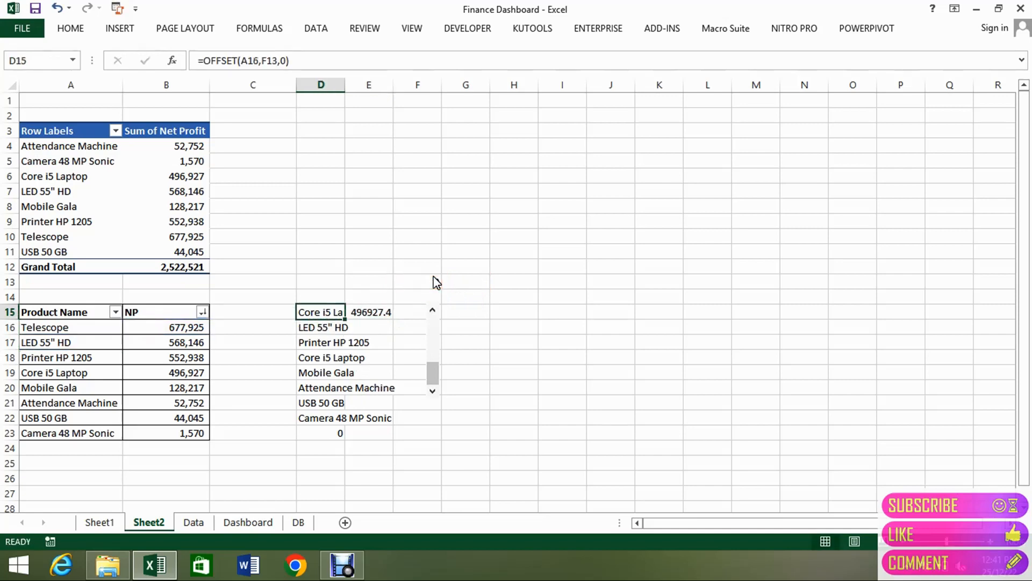
{"action": "key", "text": "F2"}
{"action": "key", "text": "Left"}
{"action": "key", "text": "Left"}
{"action": "key", "text": "Left"}
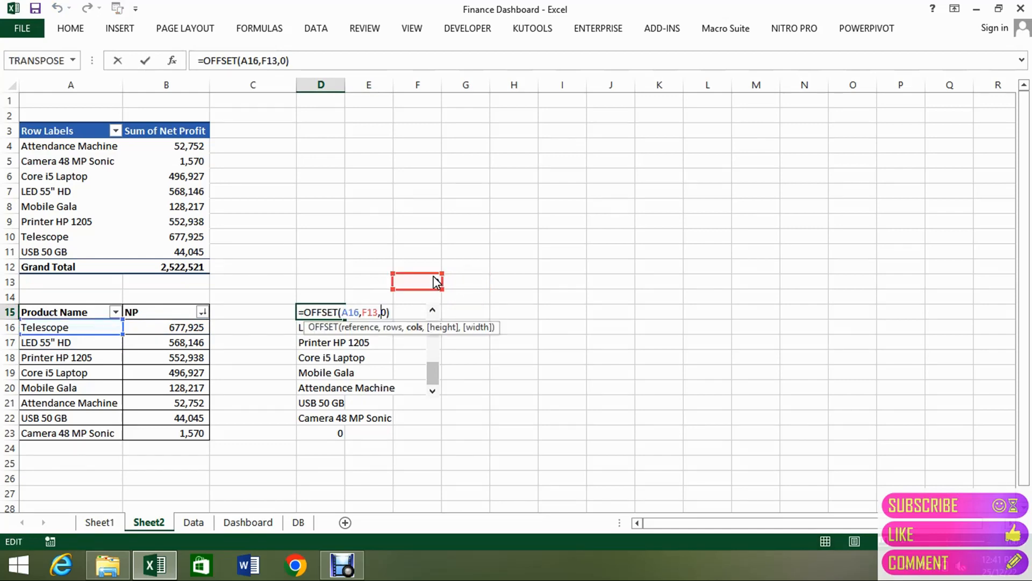
{"action": "key", "text": "F4"}
{"action": "key", "text": "Return"}
Fill D15's formula with the absolute $F$13 reference down through D23
{"action": "key", "text": "Up"}
{"action": "key", "text": "ctrl+shift+Down"}
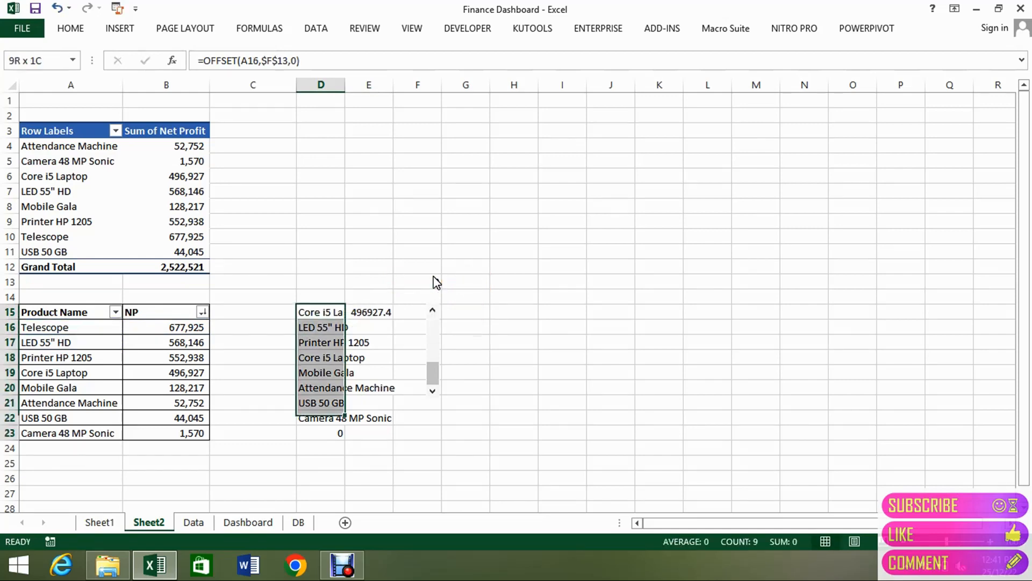
{"action": "key", "text": "ctrl+d"}
{"action": "key", "text": "Down"}
{"action": "key", "text": "Up"}
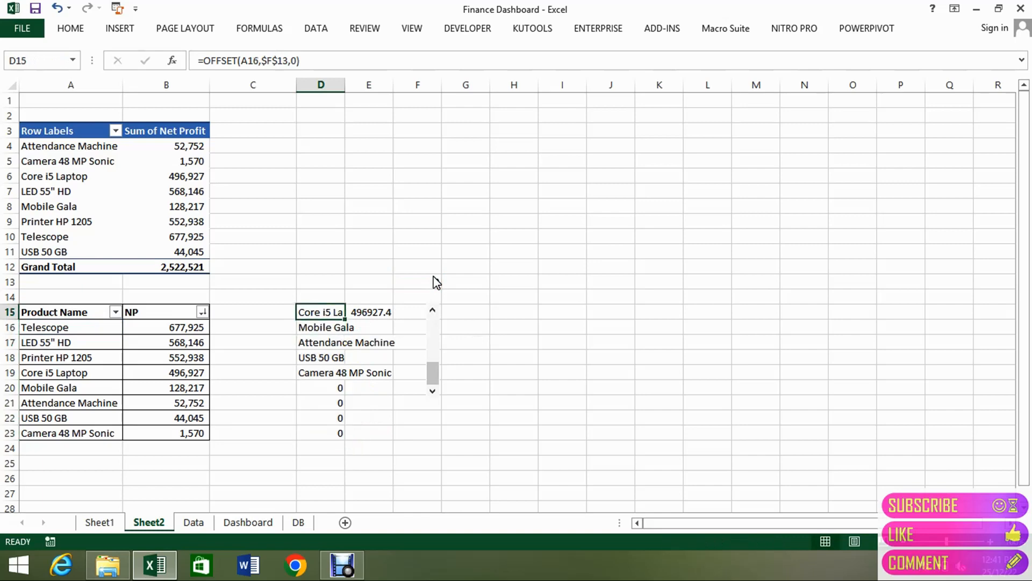
Make the F13 reference in E15 absolute, giving =OFFSET(B16,$F$13,0)
{"action": "key", "text": "Right"}
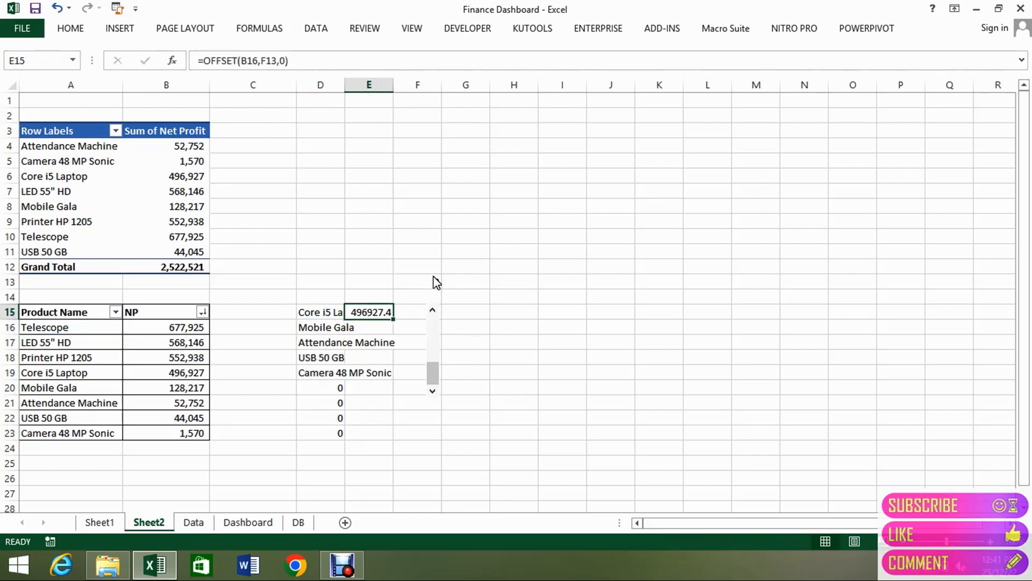
{"action": "key", "text": "F2"}
{"action": "key", "text": "Left"}
{"action": "key", "text": "Left"}
{"action": "key", "text": "Left"}
{"action": "key", "text": "F4"}
{"action": "key", "text": "Return"}
{"action": "key", "text": "Up"}
{"action": "key", "text": "F2"}
{"action": "key", "text": "Return"}
Fill the net profit formula from E15 down through E23
{"action": "key", "text": "Up"}
{"action": "key", "text": "shift+Down"}
{"action": "key", "text": "shift+Down"}
{"action": "key", "text": "shift+Down"}
{"action": "key", "text": "shift+Down"}
{"action": "key", "text": "shift+Down"}
{"action": "key", "text": "shift+Down"}
{"action": "key", "text": "shift+Down"}
{"action": "key", "text": "shift+Down"}
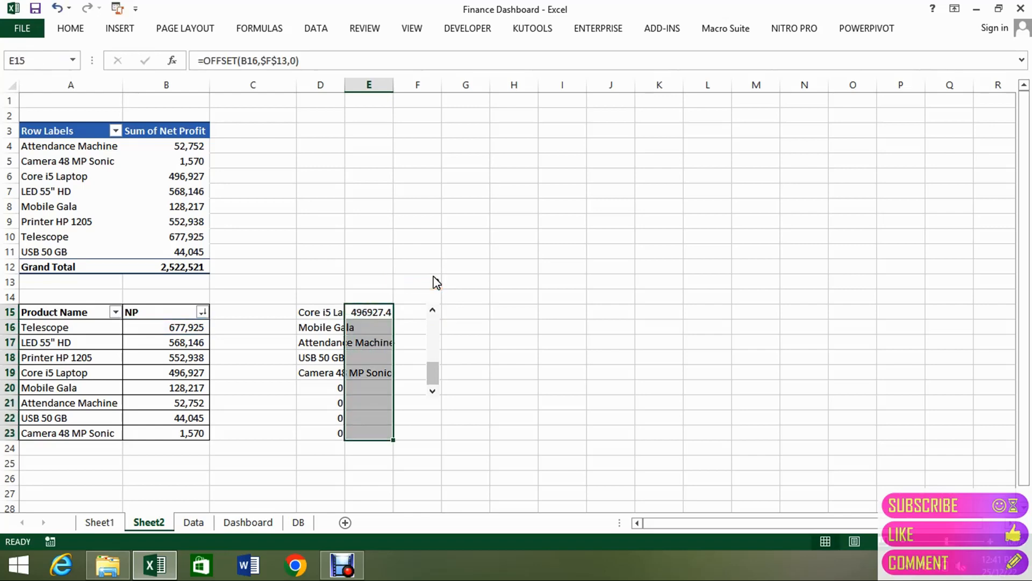
{"action": "key", "text": "ctrl+d"}
Review the filled net profit formulas and their results in cells E15 to E19
{"action": "key", "text": "Down"}
{"action": "key", "text": "Up"}
{"action": "key", "text": "Down"}
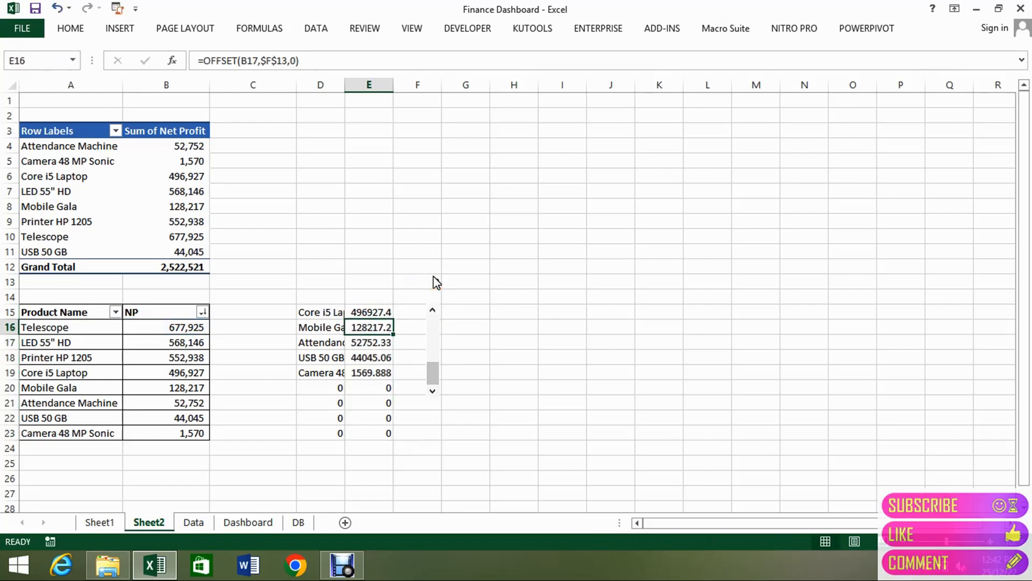
{"action": "key", "text": "Down"}
{"action": "key", "text": "Down"}
{"action": "key", "text": "Down"}
{"action": "key", "text": "Up"}
{"action": "key", "text": "Up"}
{"action": "key", "text": "Up"}
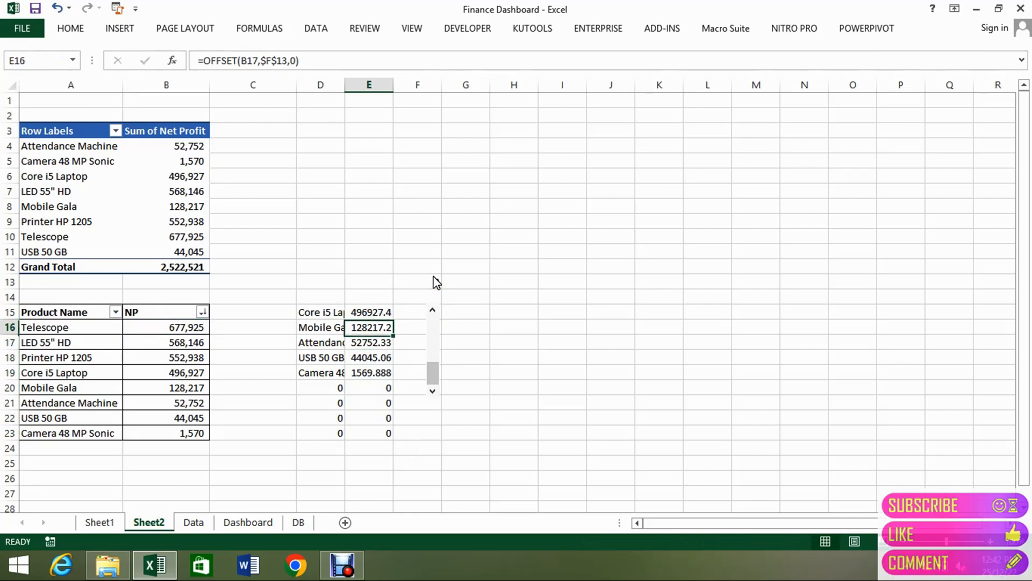
{"action": "key", "text": "Up"}
{"action": "key", "text": "Down"}
{"action": "key", "text": "Down"}
{"action": "key", "text": "Down"}
{"action": "key", "text": "Down"}
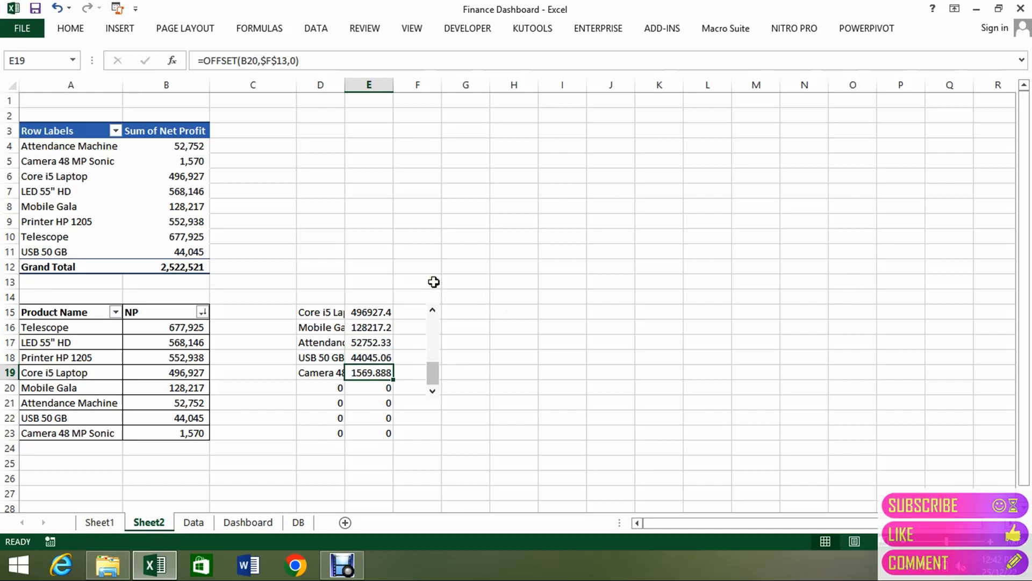
Review the scroll bar's value limits, incremental change and cell link in its Format Control settings
{"action": "right_click", "coordinate": [438, 372]}
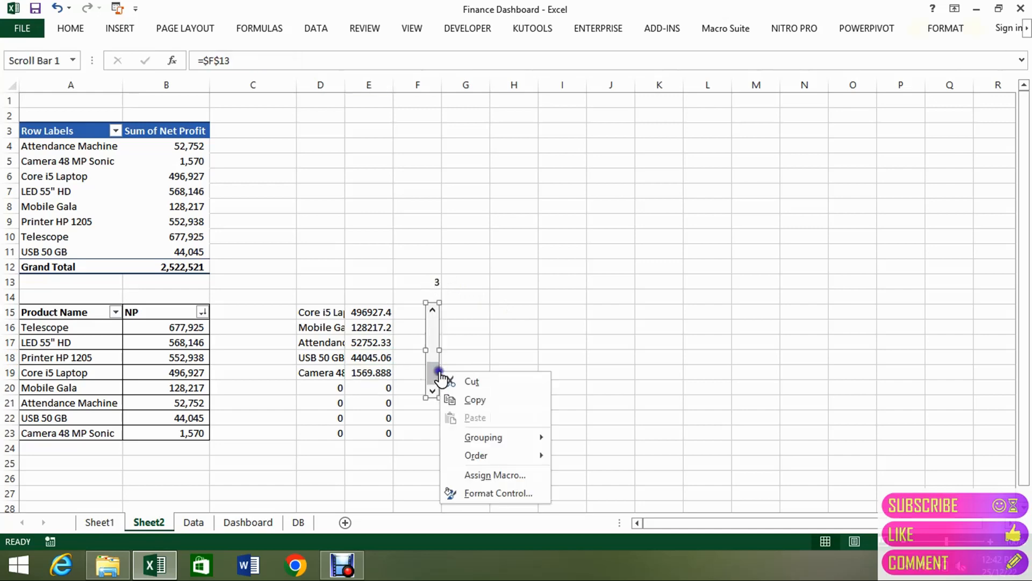
{"action": "left_click", "coordinate": [487, 493]}
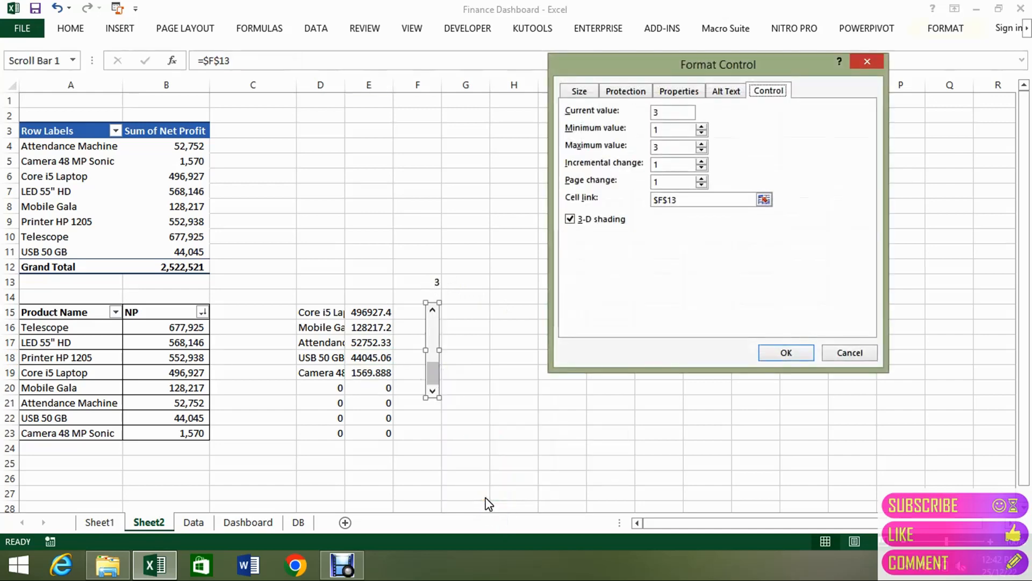
{"action": "left_click", "coordinate": [674, 110]}
{"action": "left_click", "coordinate": [668, 168]}
{"action": "left_click", "coordinate": [774, 354]}
{"action": "left_click", "coordinate": [564, 462]}
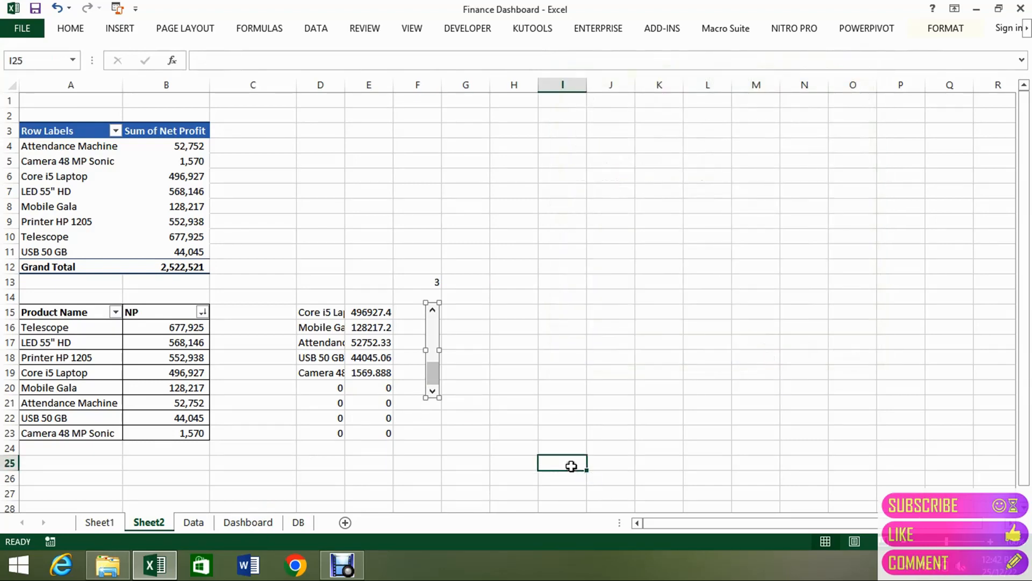
Test the scroll bar by moving it up to 1 and back down to 3 while checking the product list
{"action": "left_click", "coordinate": [432, 311]}
{"action": "left_click", "coordinate": [432, 311]}
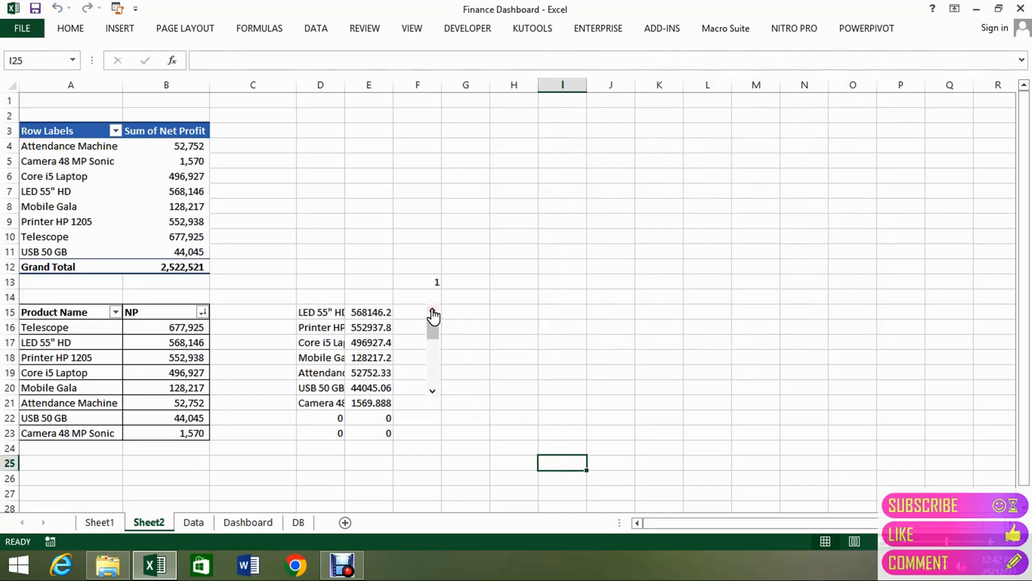
{"action": "left_click", "coordinate": [433, 388]}
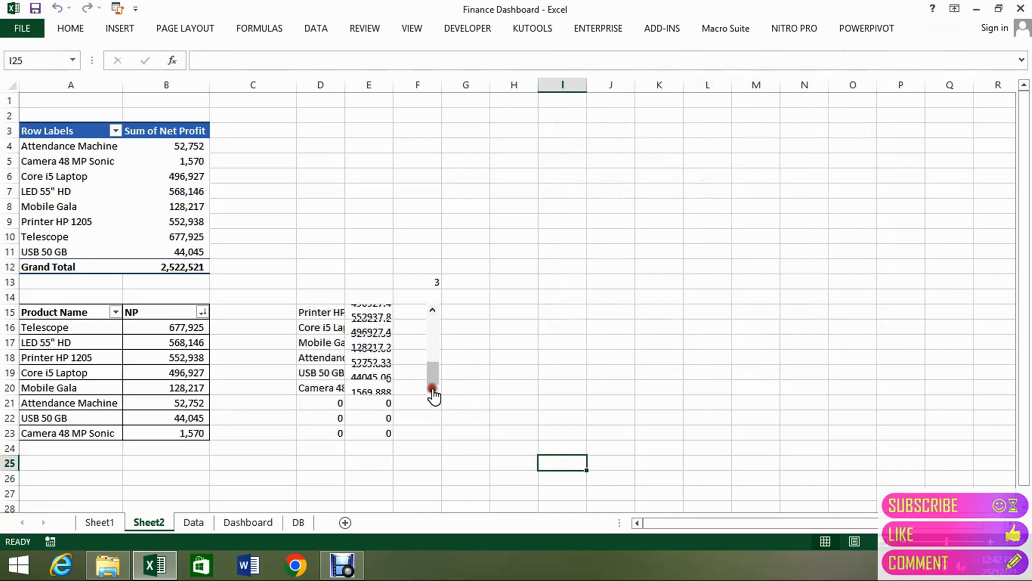
Examine the scroll bar's linked cell V10 and the OFFSET formulas in column U on the Data sheet
{"action": "left_click", "coordinate": [433, 388]}
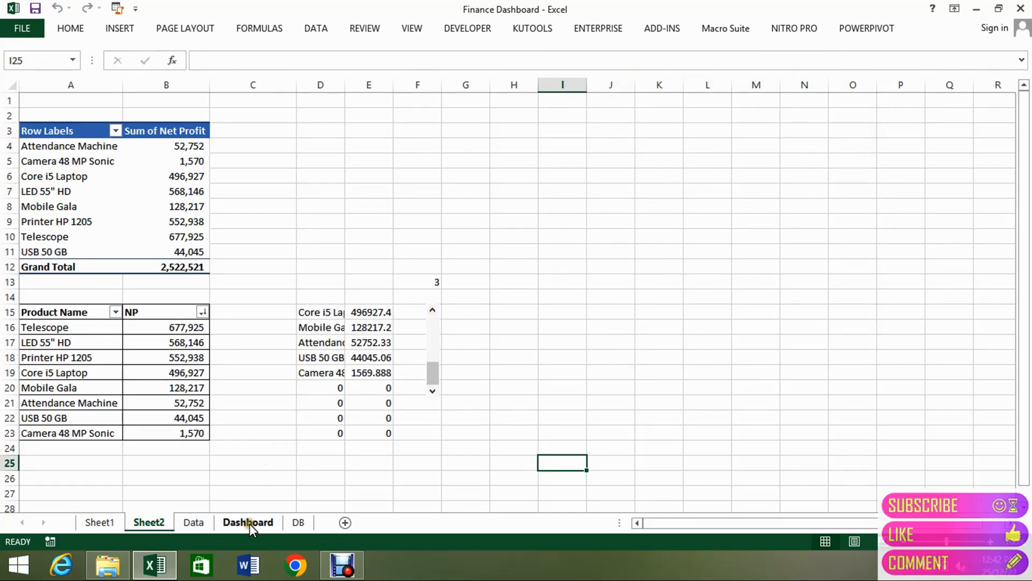
{"action": "left_click", "coordinate": [197, 522]}
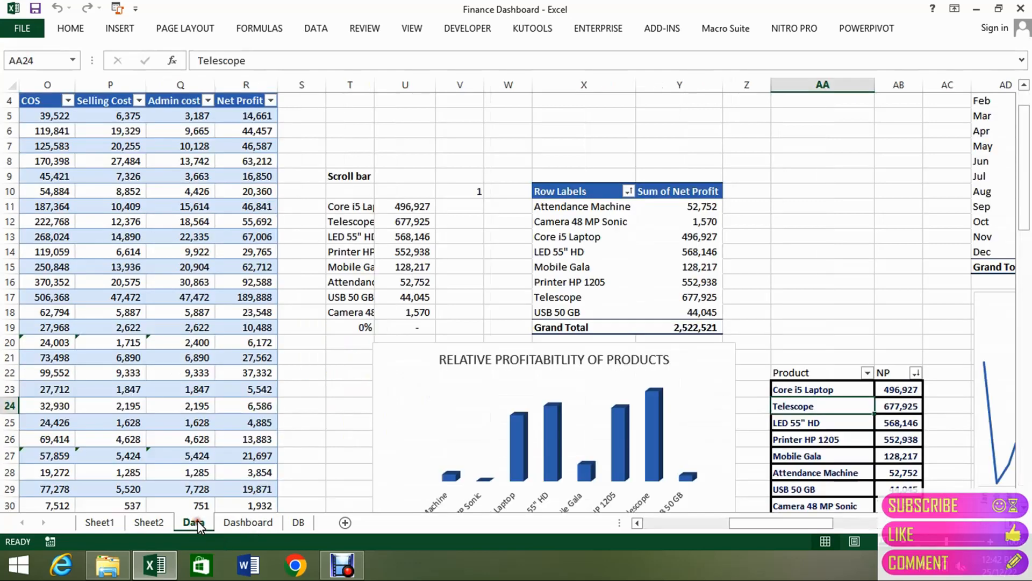
{"action": "left_click", "coordinate": [407, 220]}
{"action": "left_click", "coordinate": [467, 193]}
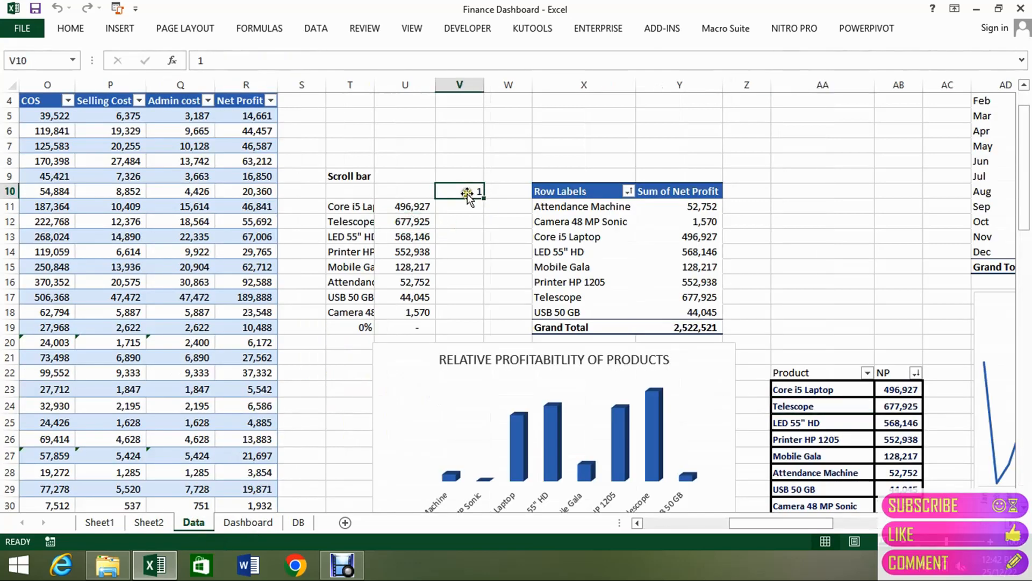
{"action": "left_click", "coordinate": [408, 219]}
{"action": "left_click_drag", "start_coordinate": [405, 240], "coordinate": [404, 249]}
{"action": "left_click_drag", "start_coordinate": [405, 255], "coordinate": [404, 264]}
{"action": "left_click_drag", "start_coordinate": [404, 274], "coordinate": [405, 286]}
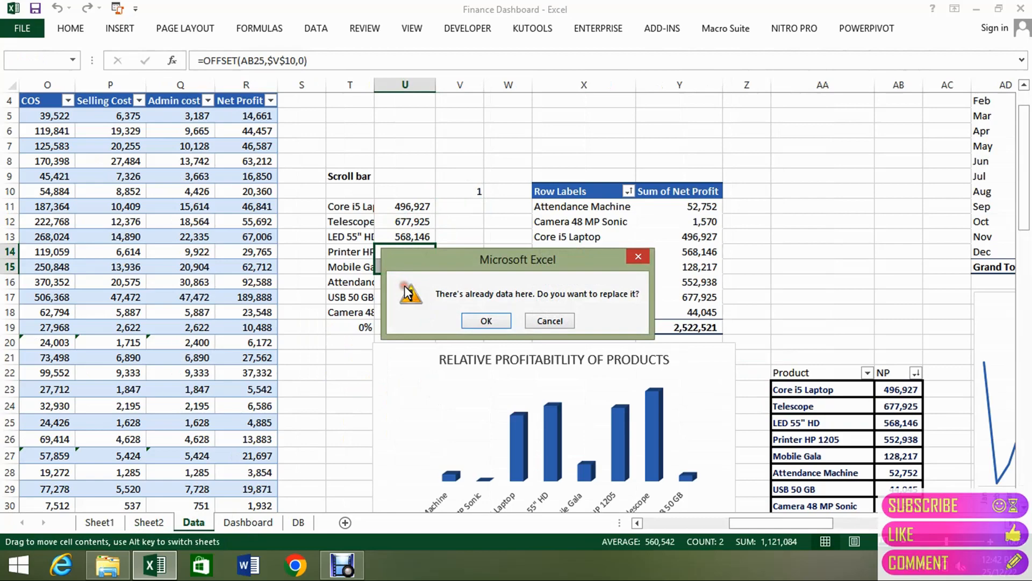
{"action": "left_click", "coordinate": [539, 320]}
Review the minimum, maximum, incremental change and cell link of the Dashboard scroll bar beside Top 5 Sold Products
{"action": "left_click", "coordinate": [237, 524]}
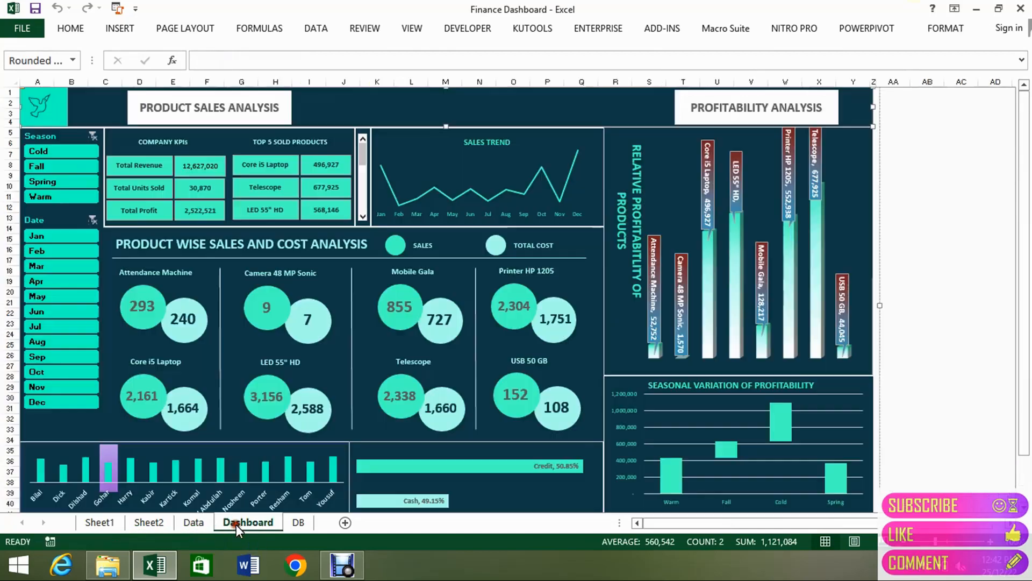
{"action": "right_click", "coordinate": [363, 201]}
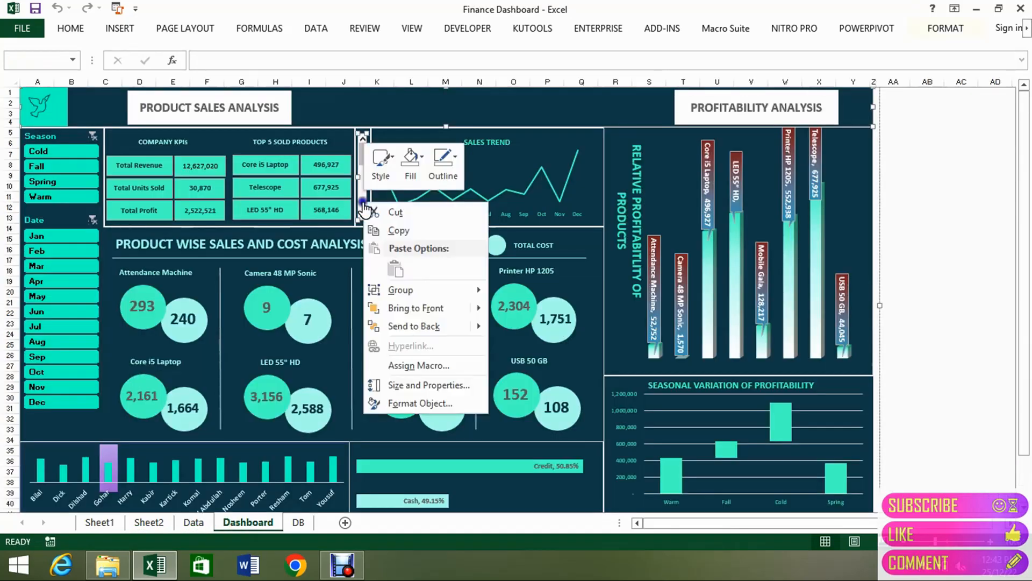
{"action": "left_click", "coordinate": [405, 403]}
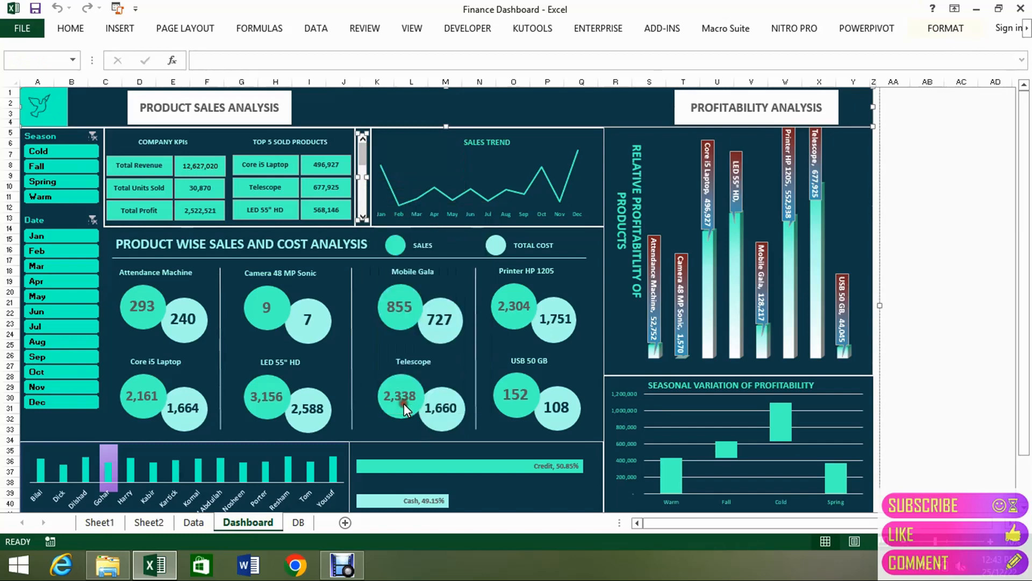
{"action": "right_click", "coordinate": [362, 198]}
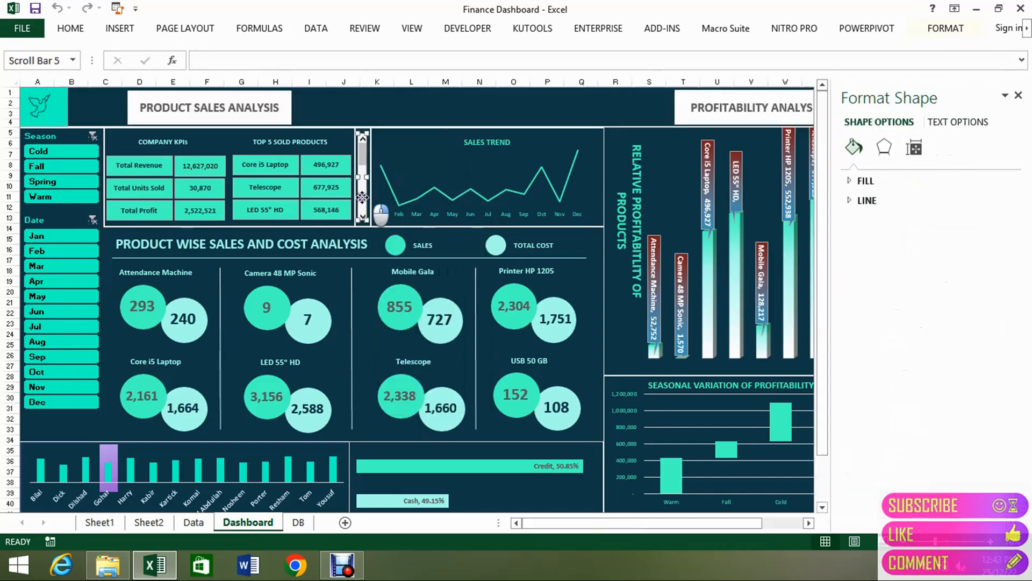
{"action": "left_click", "coordinate": [399, 321]}
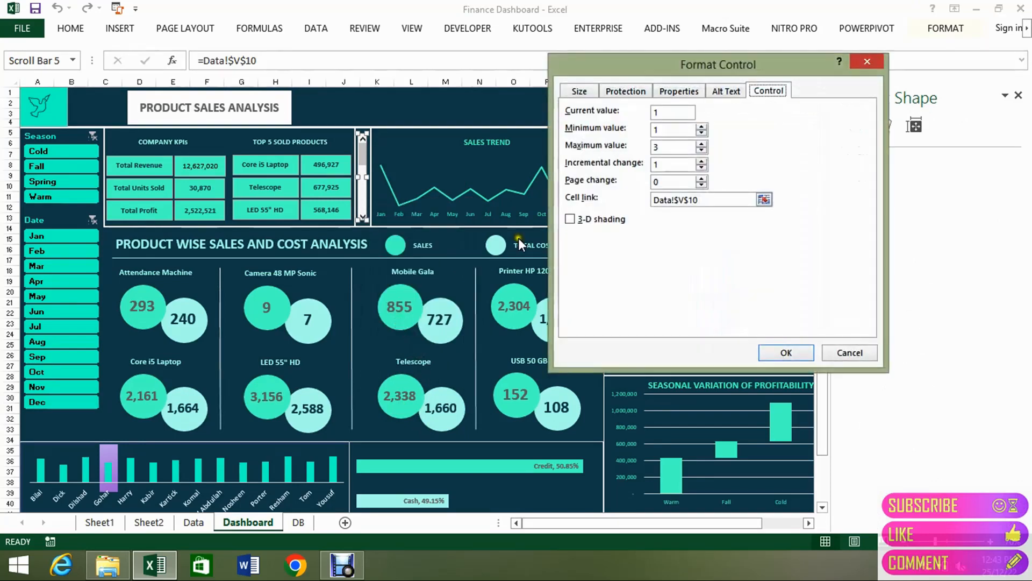
{"action": "left_click", "coordinate": [669, 129]}
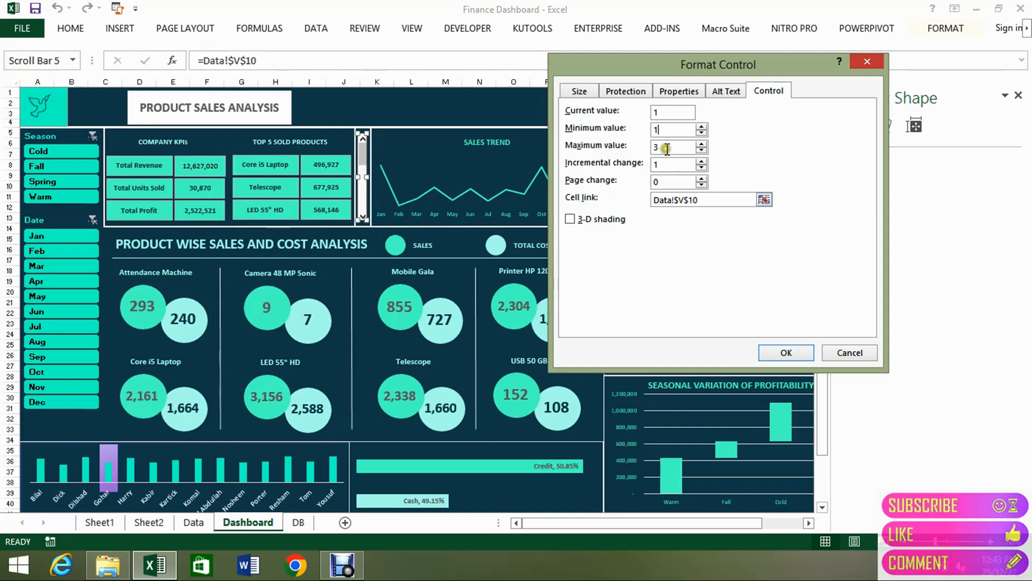
{"action": "left_click", "coordinate": [785, 350]}
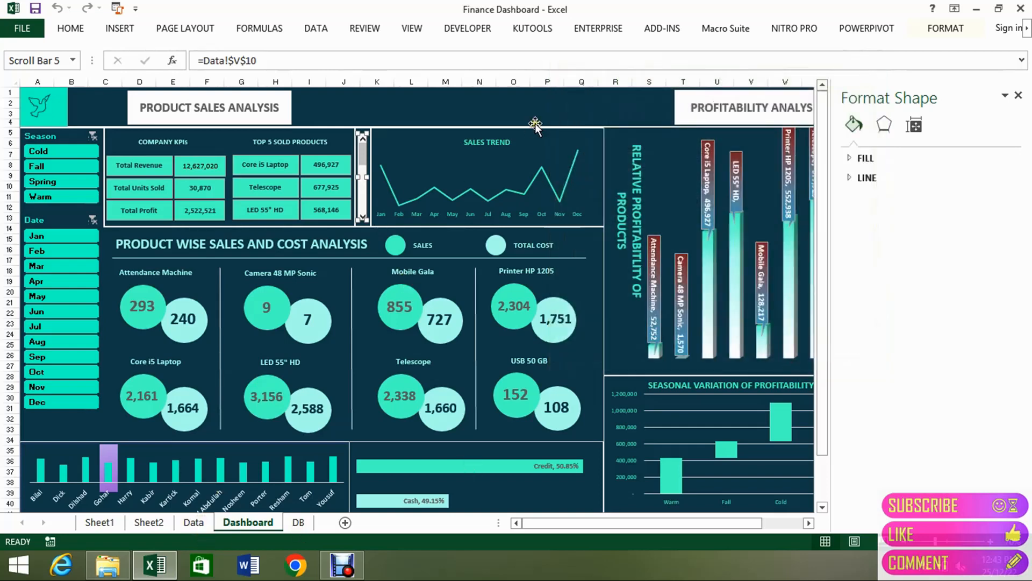
Copy the product net profit PivotTable on Sheet2 and paste the copy at cell H3
{"action": "left_click", "coordinate": [566, 141]}
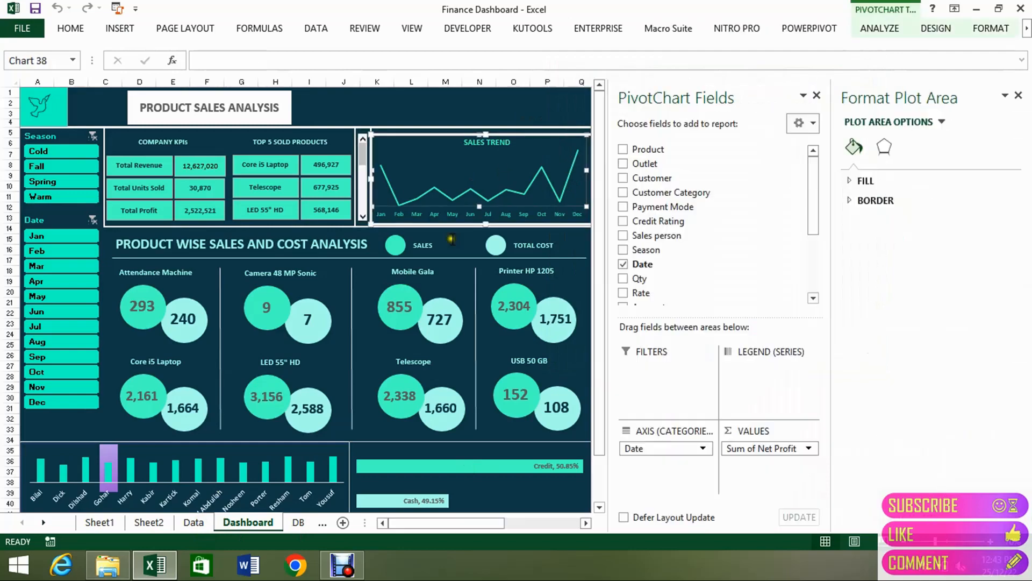
{"action": "left_click", "coordinate": [147, 527]}
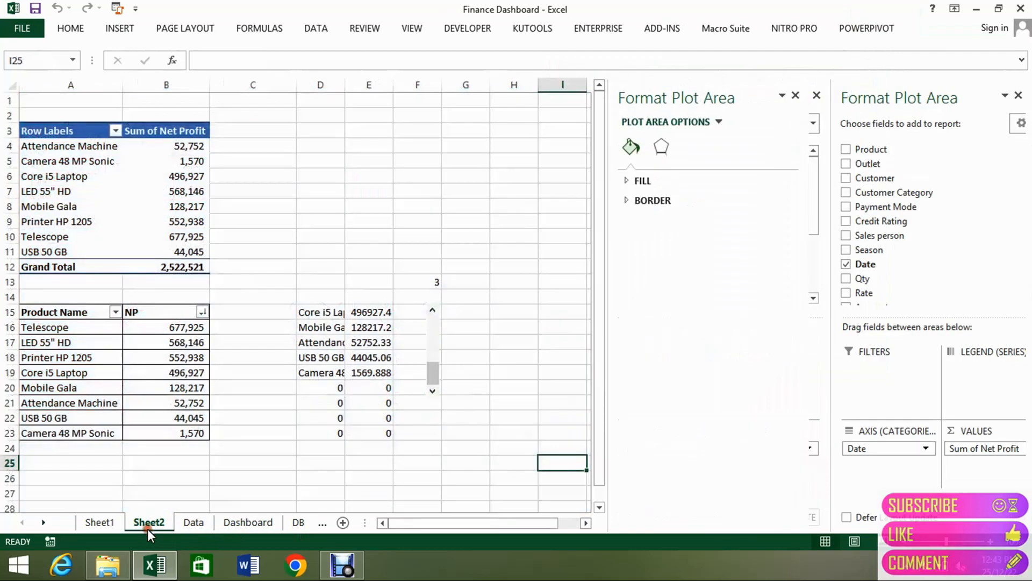
{"action": "left_click", "coordinate": [116, 152]}
{"action": "key", "text": "Up"}
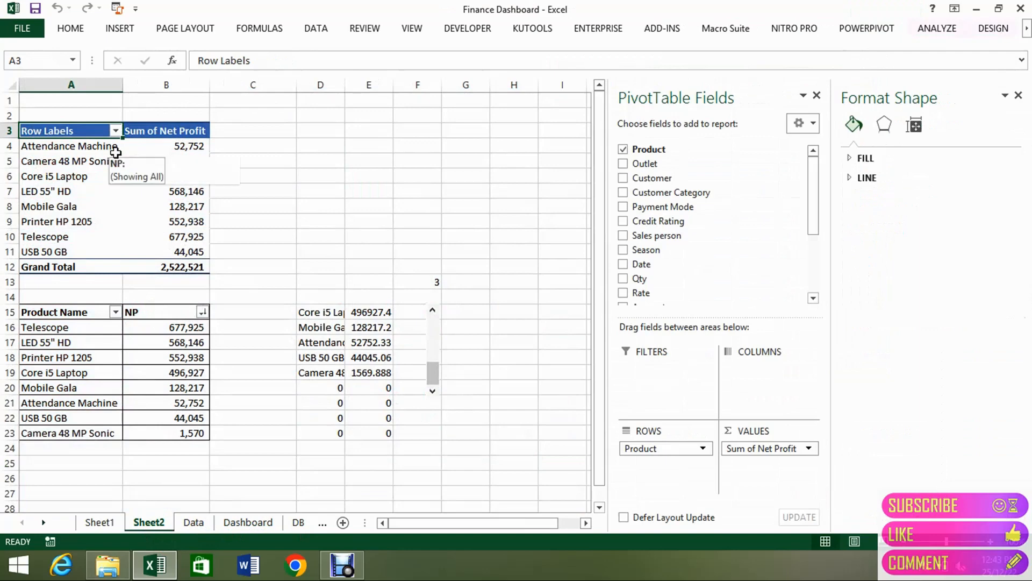
{"action": "key", "text": "ctrl+shift+Down"}
{"action": "key", "text": "ctrl+shift+Right"}
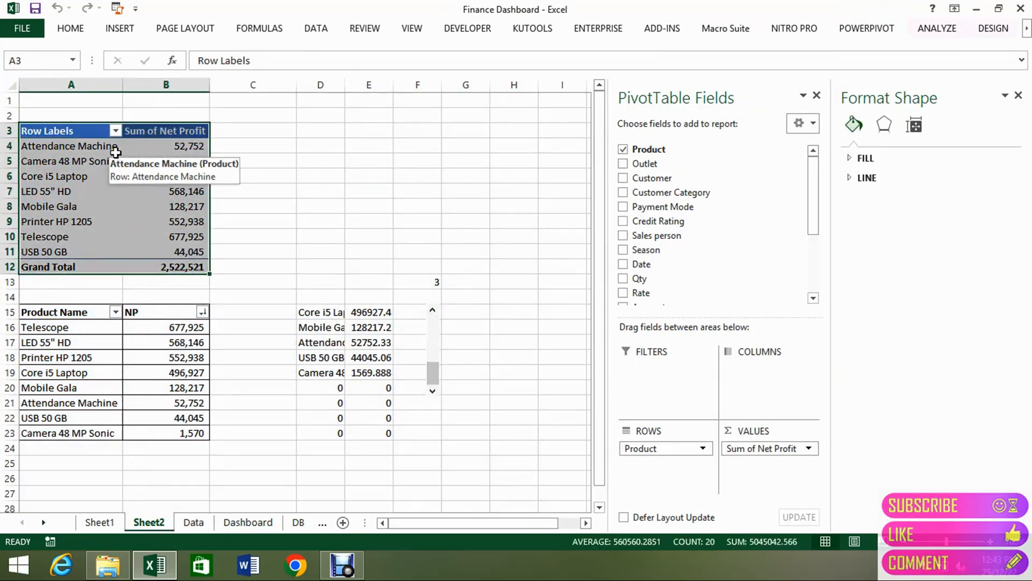
{"action": "key", "text": "ctrl+c"}
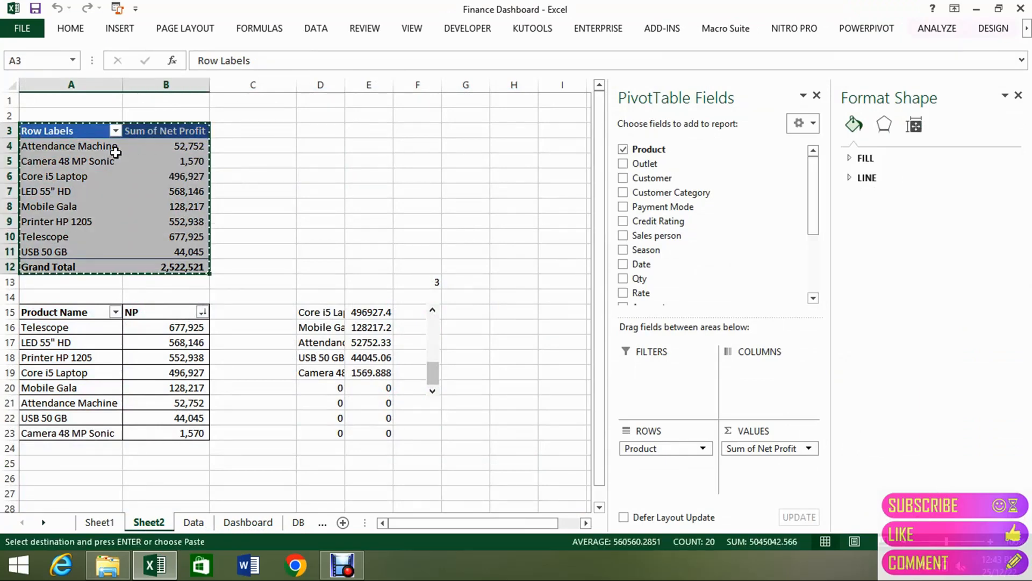
{"action": "key", "text": "Right"}
{"action": "key", "text": "Right"}
{"action": "key", "text": "Right"}
{"action": "key", "text": "Right"}
{"action": "key", "text": "Right"}
{"action": "key", "text": "Right"}
{"action": "key", "text": "Right"}
{"action": "key", "text": "Return"}
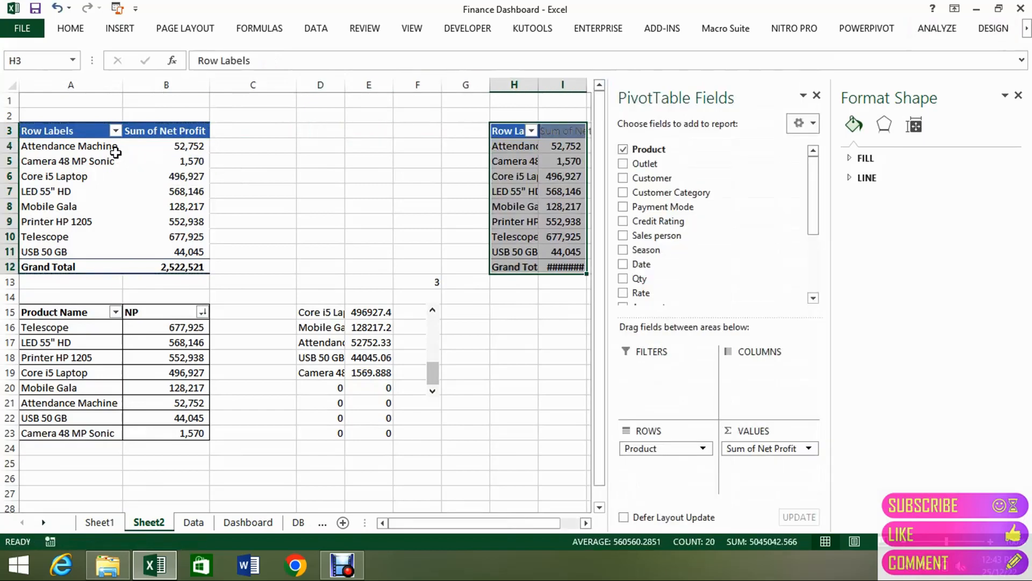
Replace the Product field with Date in the rows of the copied PivotTable
{"action": "left_click", "coordinate": [1019, 95]}
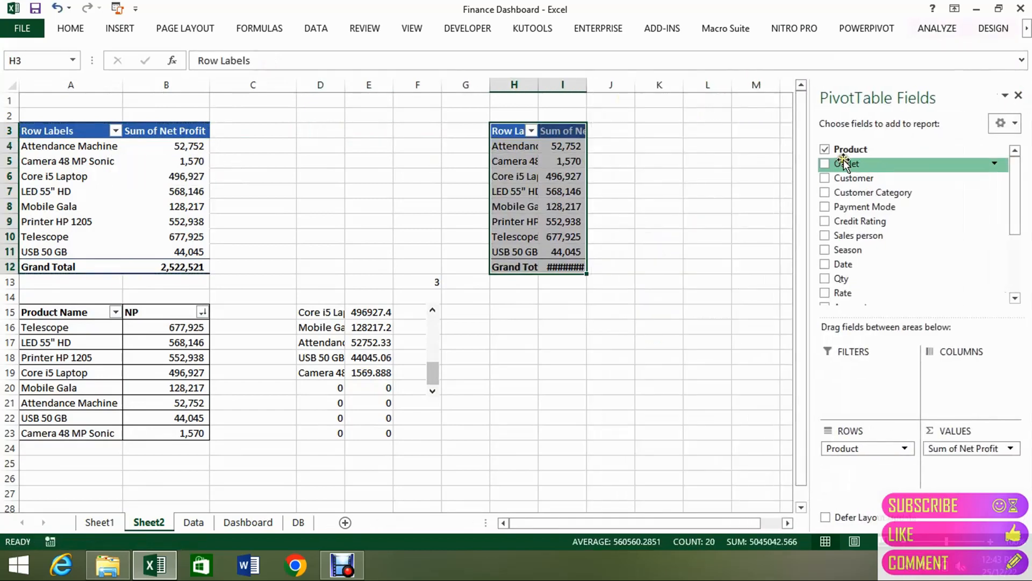
{"action": "left_click", "coordinate": [826, 264]}
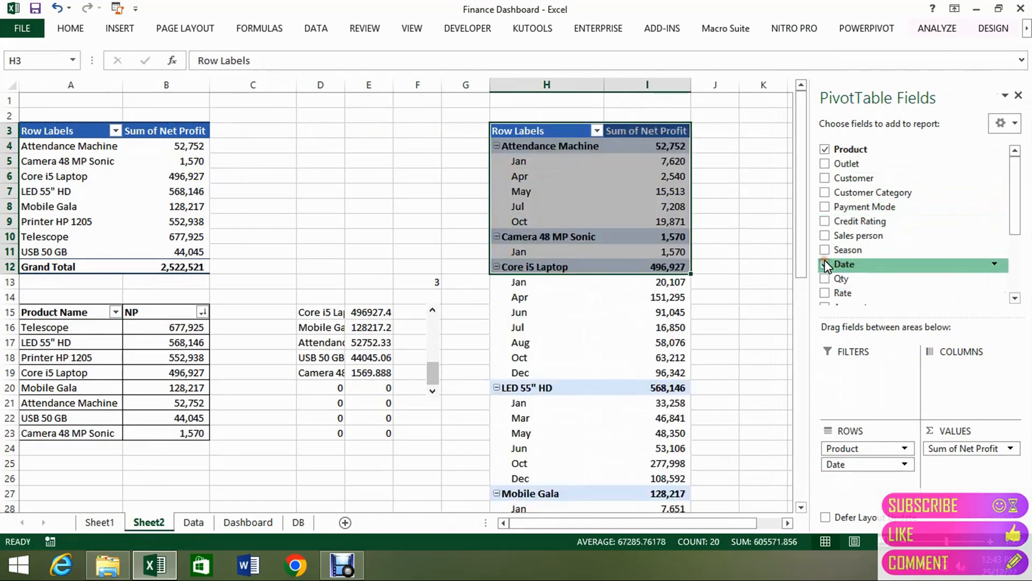
{"action": "left_click", "coordinate": [825, 150]}
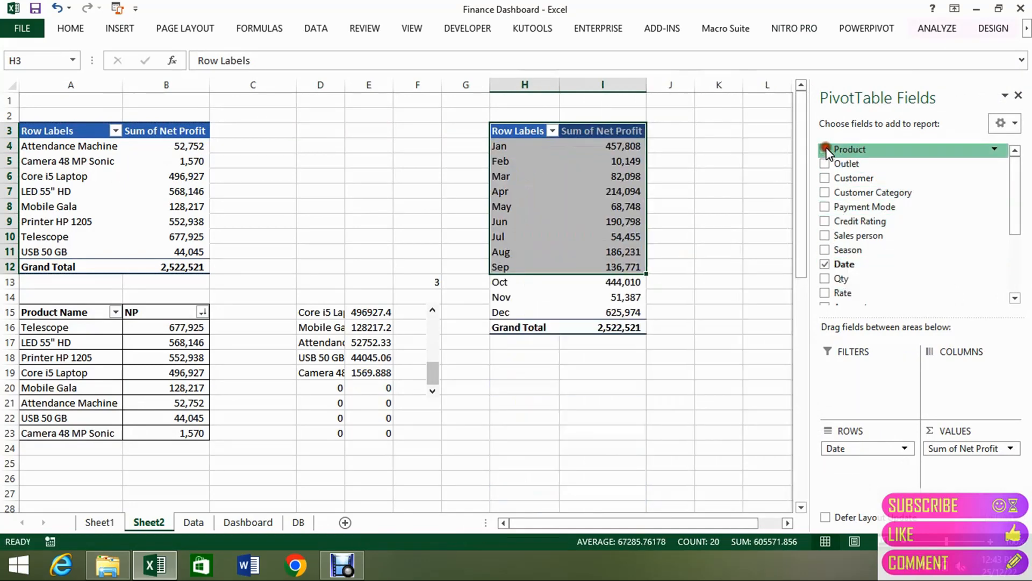
Examine the monthly net profit rows in the copied PivotTable, from March through November
{"action": "left_click", "coordinate": [508, 176]}
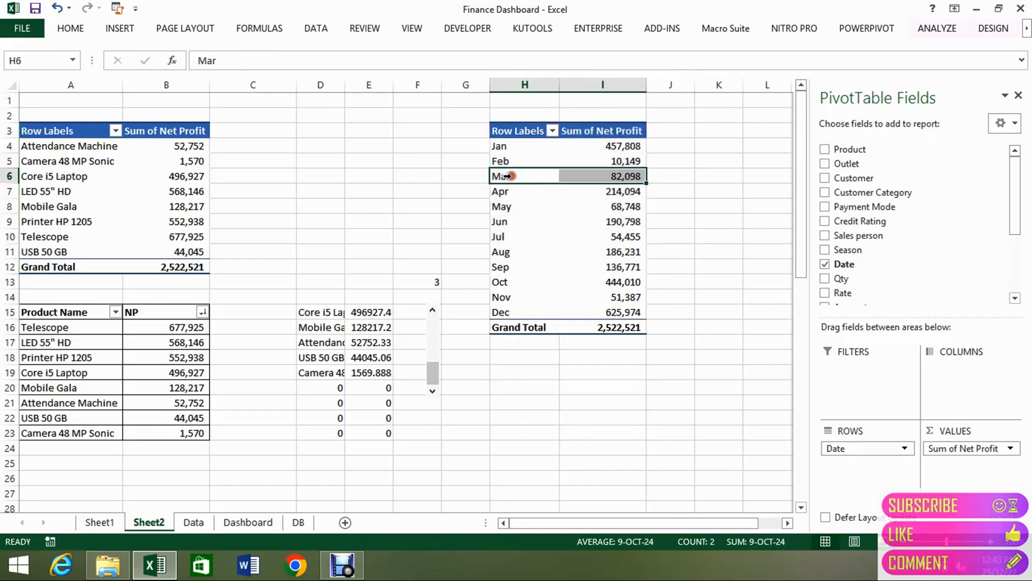
{"action": "left_click", "coordinate": [501, 206]}
{"action": "left_click", "coordinate": [501, 267]}
{"action": "left_click", "coordinate": [502, 296]}
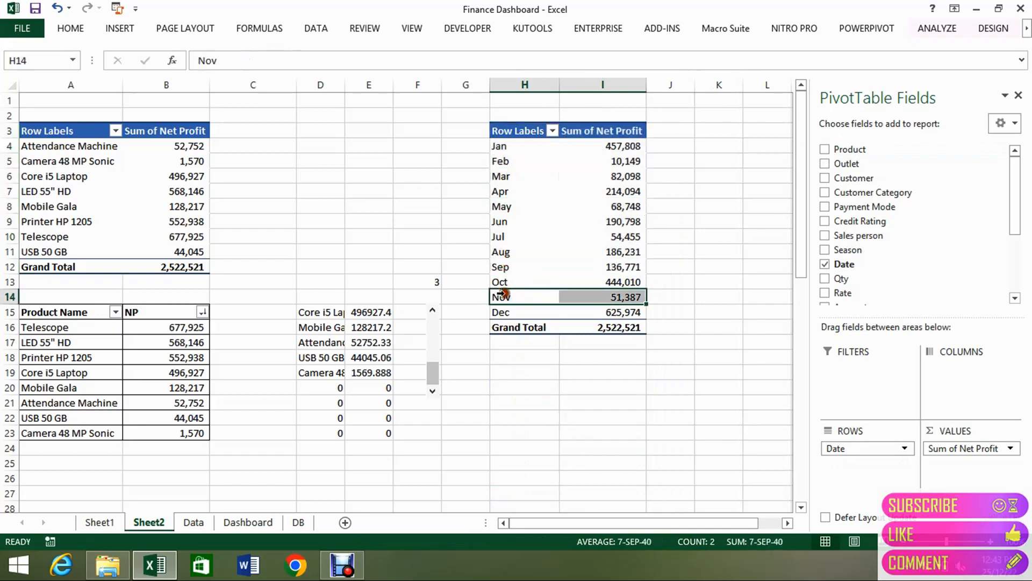
{"action": "left_click", "coordinate": [503, 225]}
{"action": "left_click", "coordinate": [684, 180]}
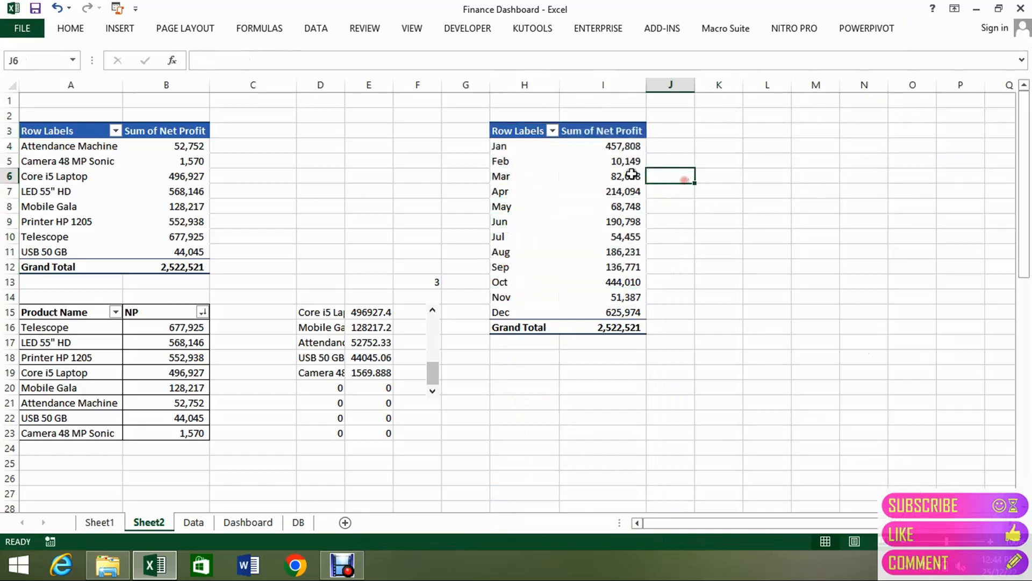
{"action": "left_click", "coordinate": [499, 174]}
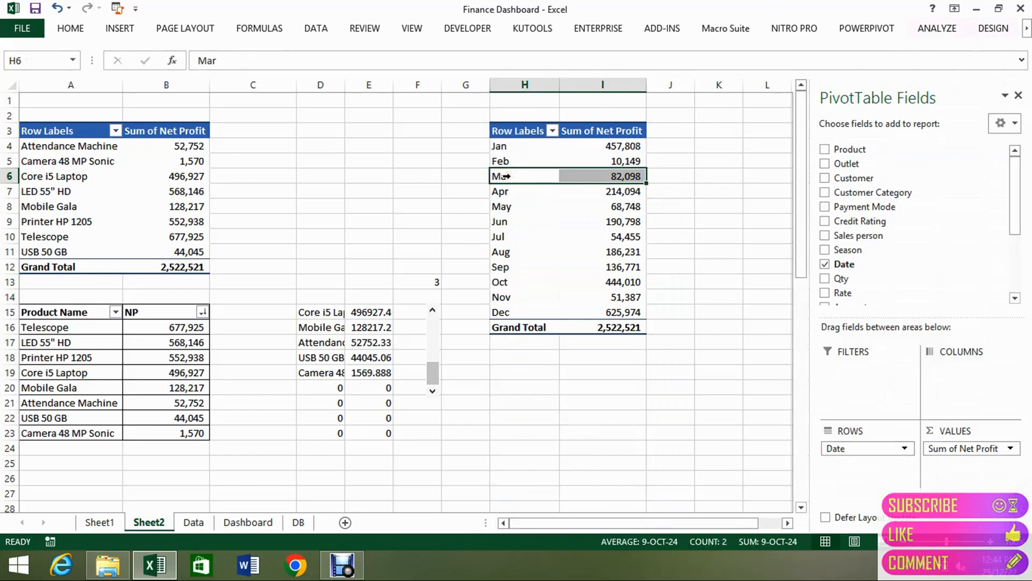
{"action": "left_click", "coordinate": [500, 252]}
{"action": "left_click", "coordinate": [500, 295]}
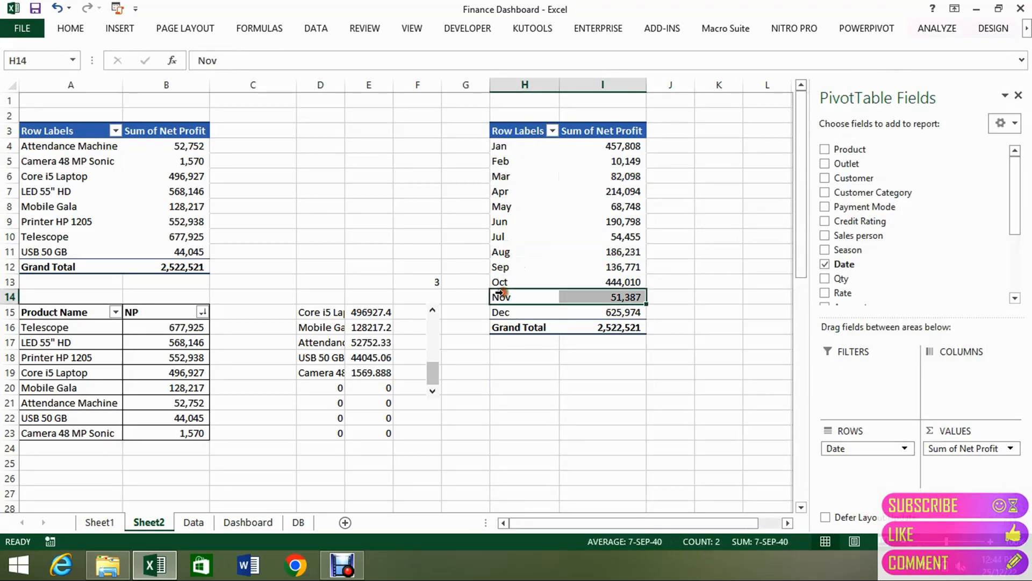
{"action": "left_click", "coordinate": [500, 223]}
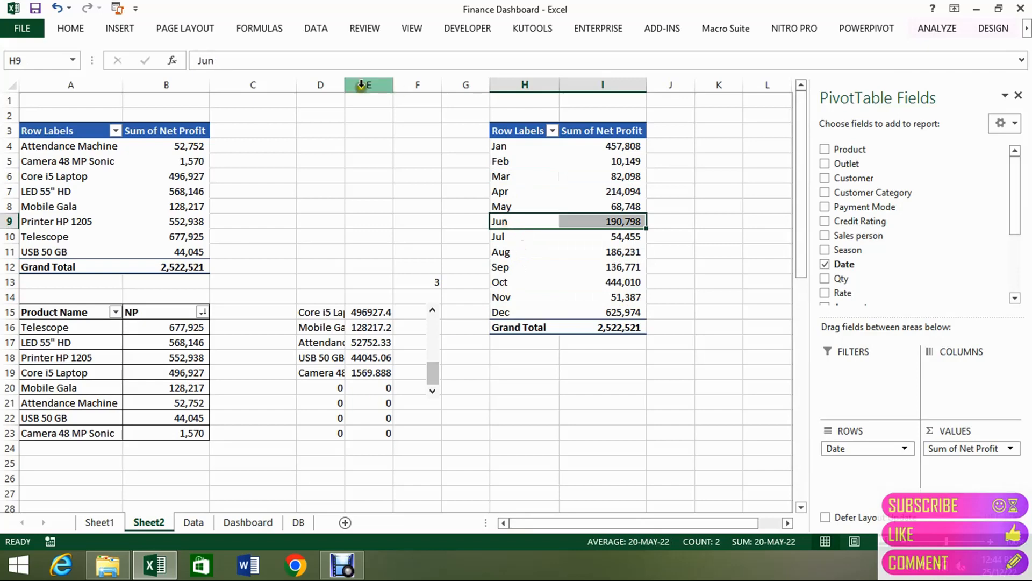
Insert a basic Line PivotChart from the monthly net profit PivotTable
{"action": "left_click", "coordinate": [126, 31]}
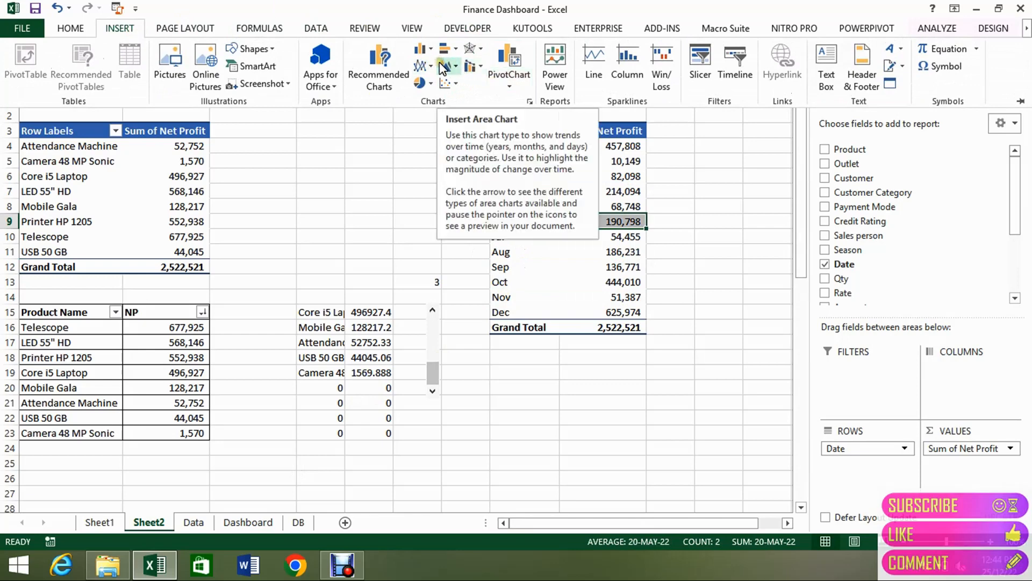
{"action": "left_click", "coordinate": [396, 63]}
{"action": "left_click", "coordinate": [600, 160]}
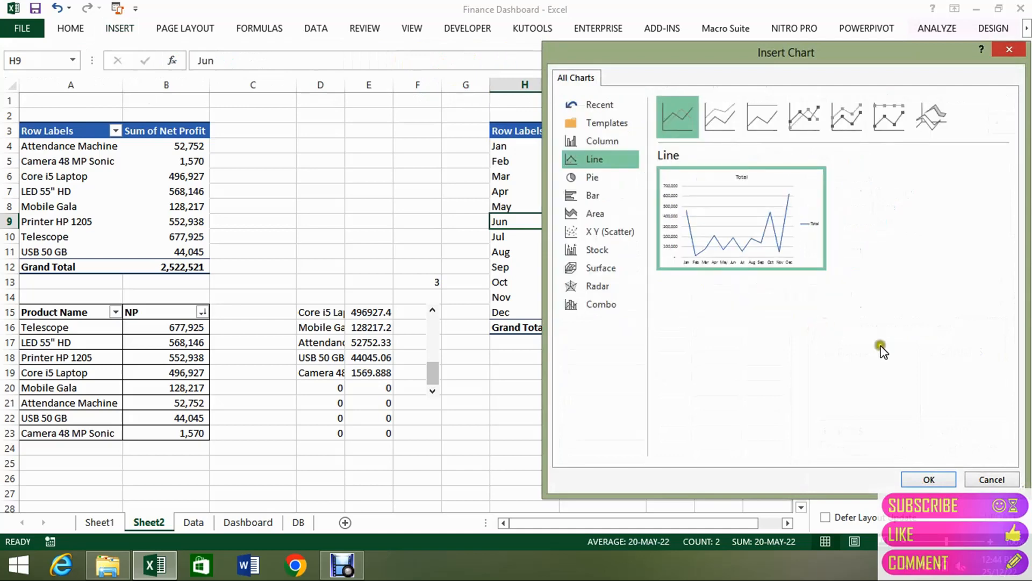
{"action": "left_click", "coordinate": [921, 479]}
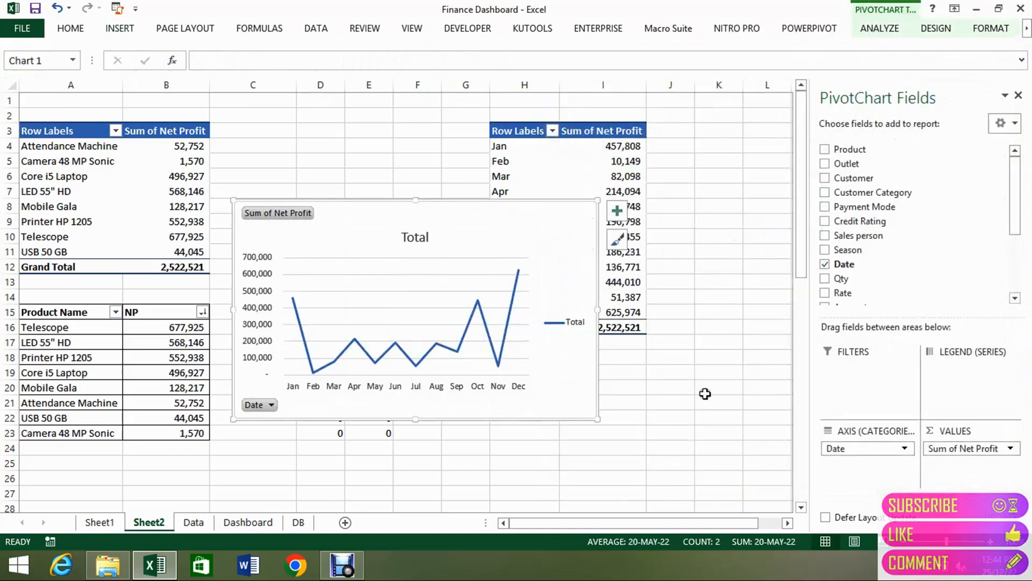
Remove the legend from the monthly line chart and hide its Sum of Net Profit and Date field buttons
{"action": "left_click", "coordinate": [560, 322]}
{"action": "key", "text": "Delete"}
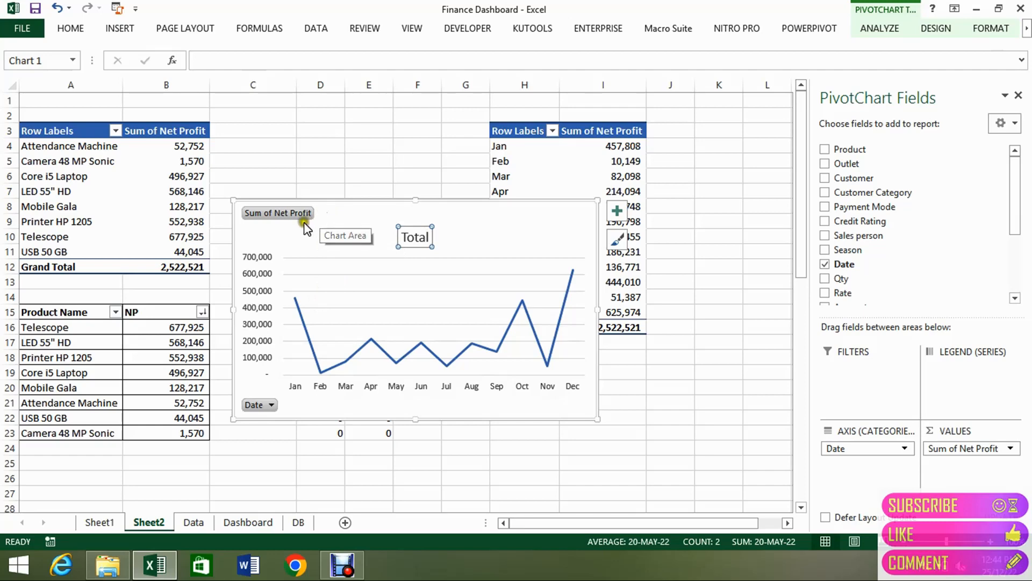
{"action": "left_click", "coordinate": [291, 214]}
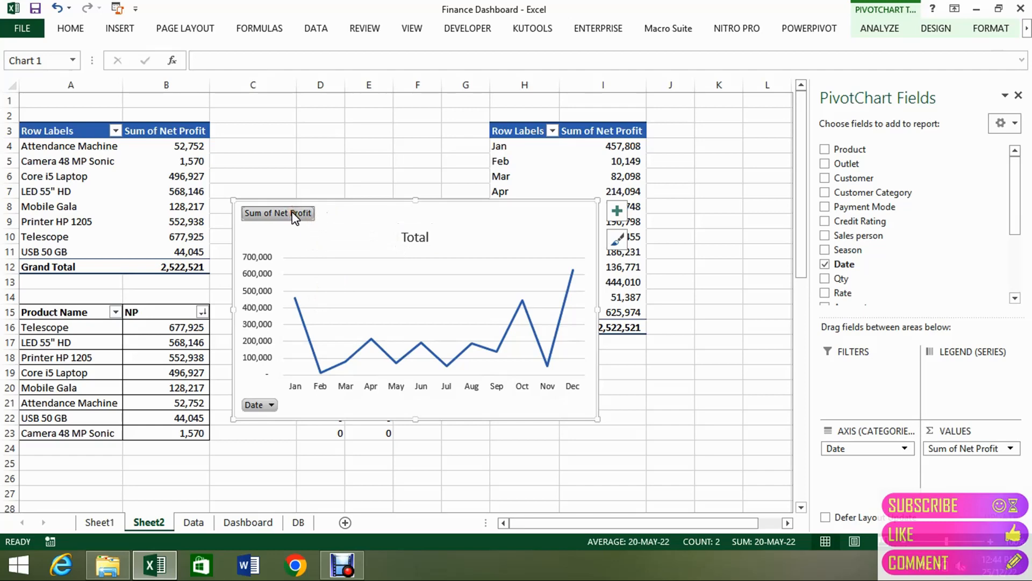
{"action": "right_click", "coordinate": [293, 217]}
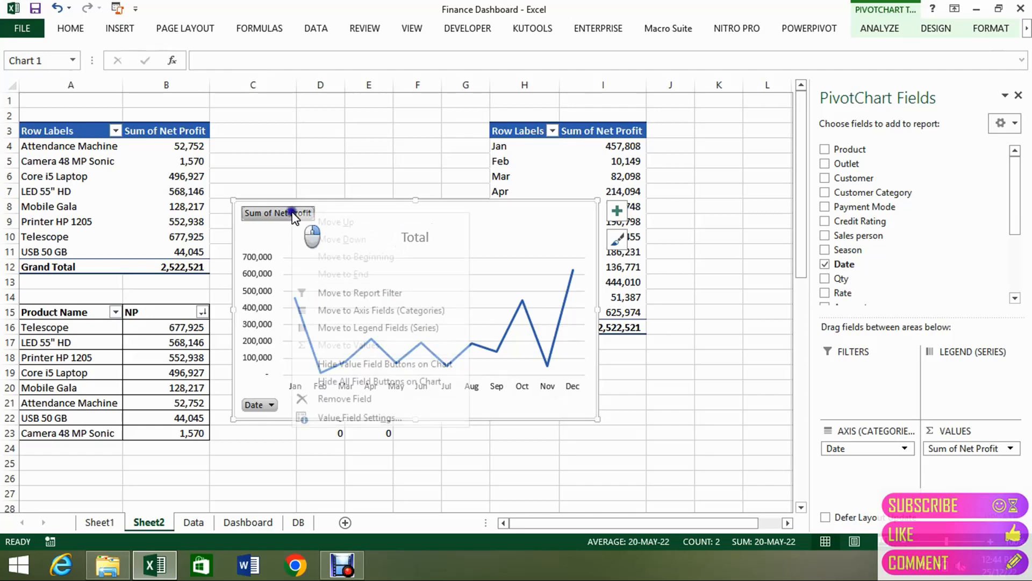
{"action": "left_click", "coordinate": [334, 363]}
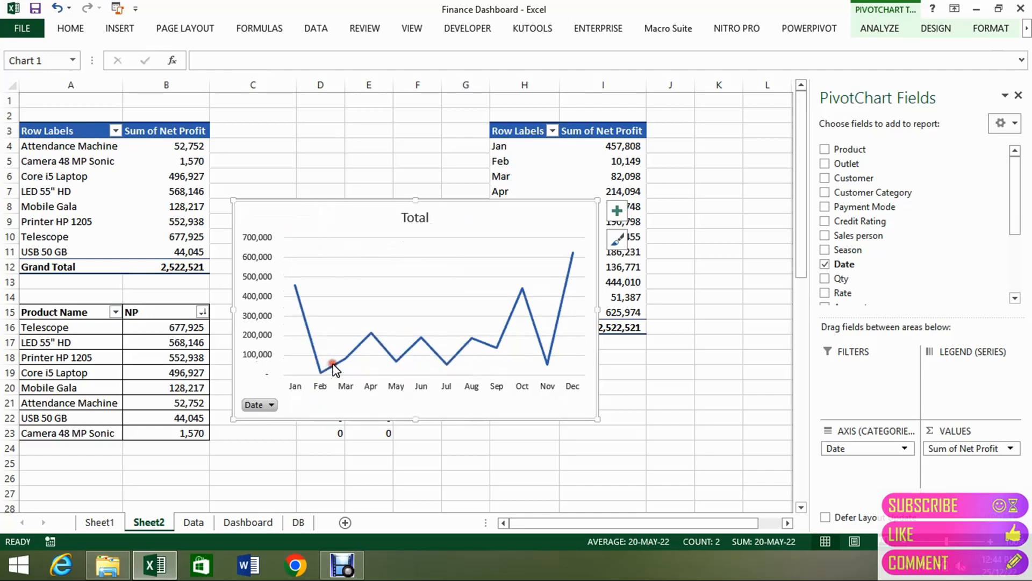
{"action": "right_click", "coordinate": [257, 405]}
{"action": "left_click", "coordinate": [304, 359]}
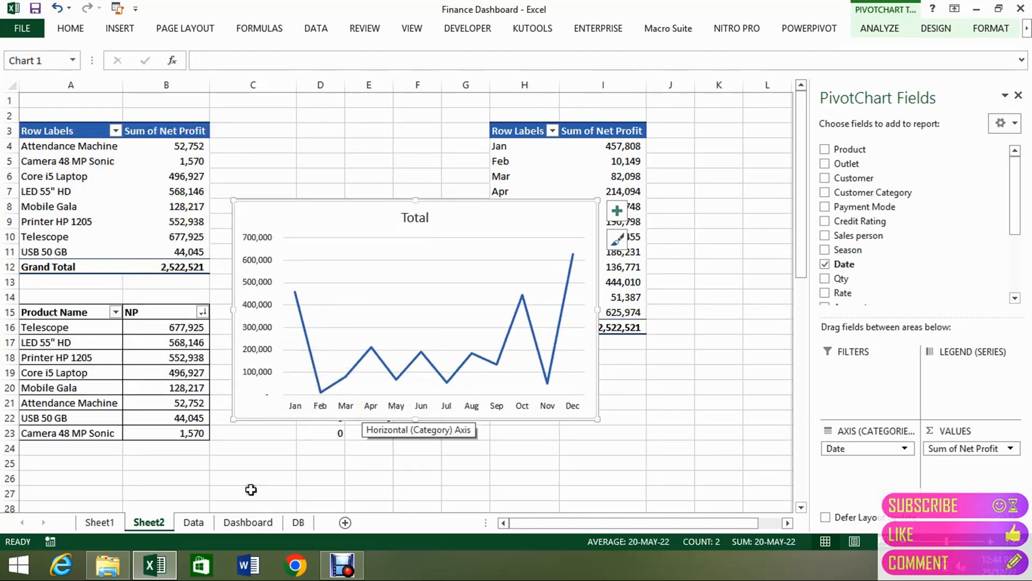
Check the Sales Trend chart on the Dashboard sheet, then title the monthly line chart on Sheet2 "Sales Trend"
{"action": "left_click", "coordinate": [248, 523]}
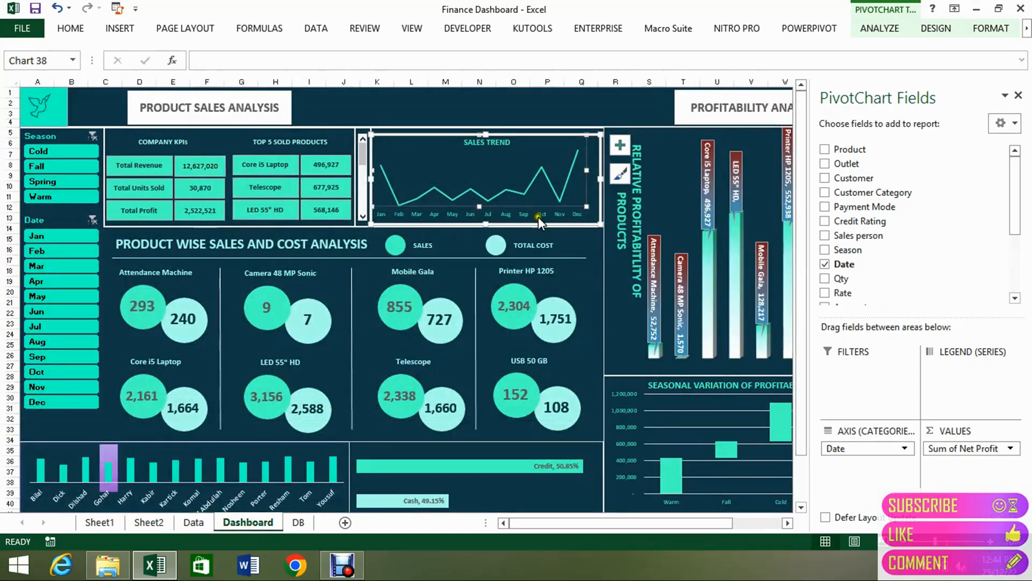
{"action": "left_click", "coordinate": [564, 191]}
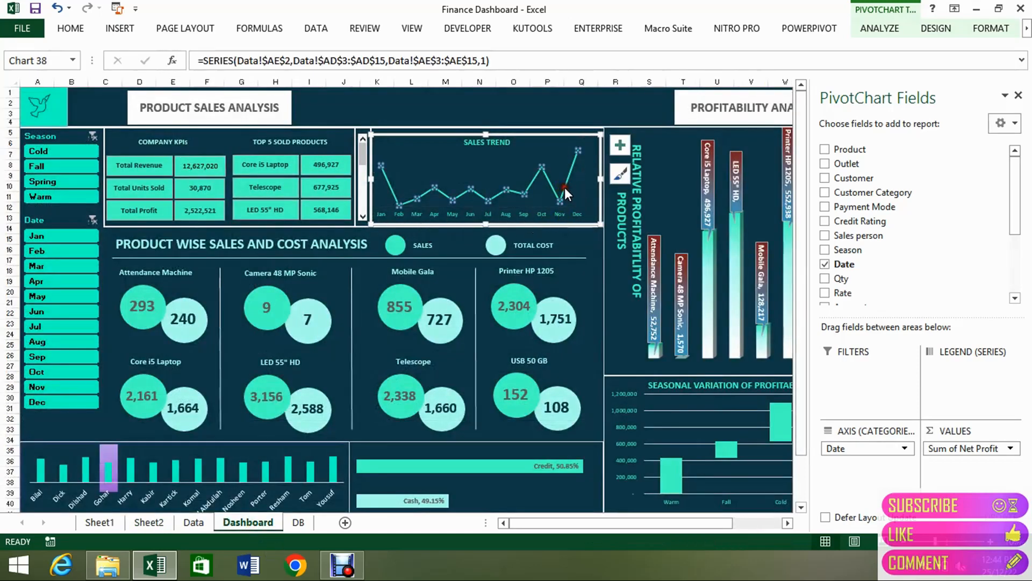
{"action": "left_click", "coordinate": [486, 143]}
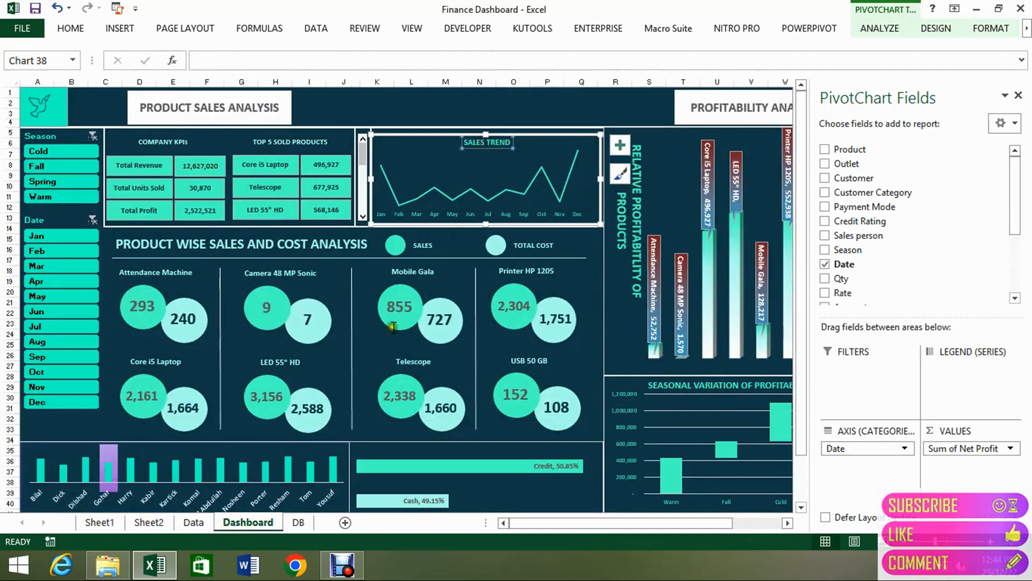
{"action": "left_click", "coordinate": [149, 523]}
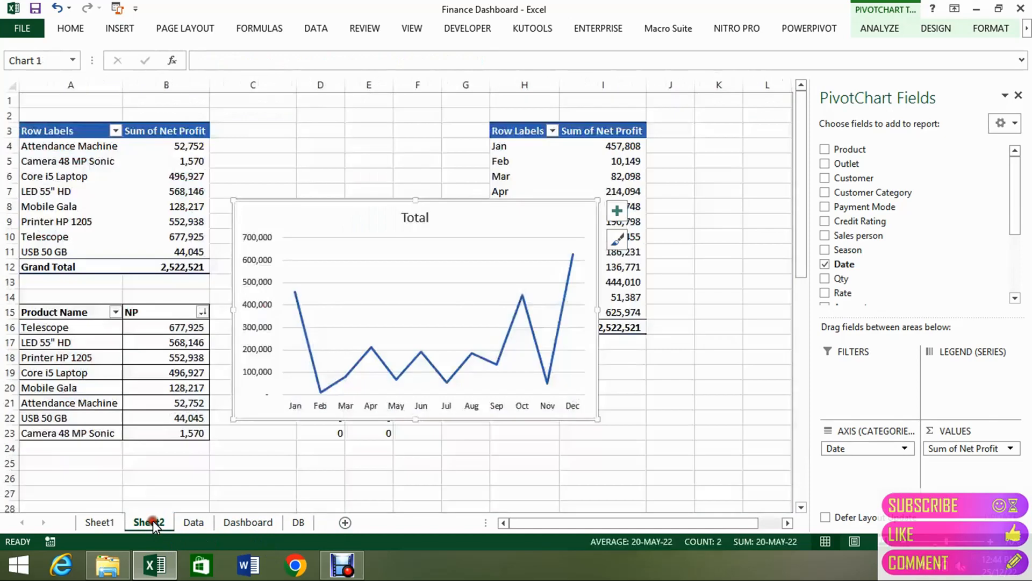
{"action": "left_click", "coordinate": [428, 217]}
{"action": "left_click_drag", "start_coordinate": [429, 217], "coordinate": [369, 219]}
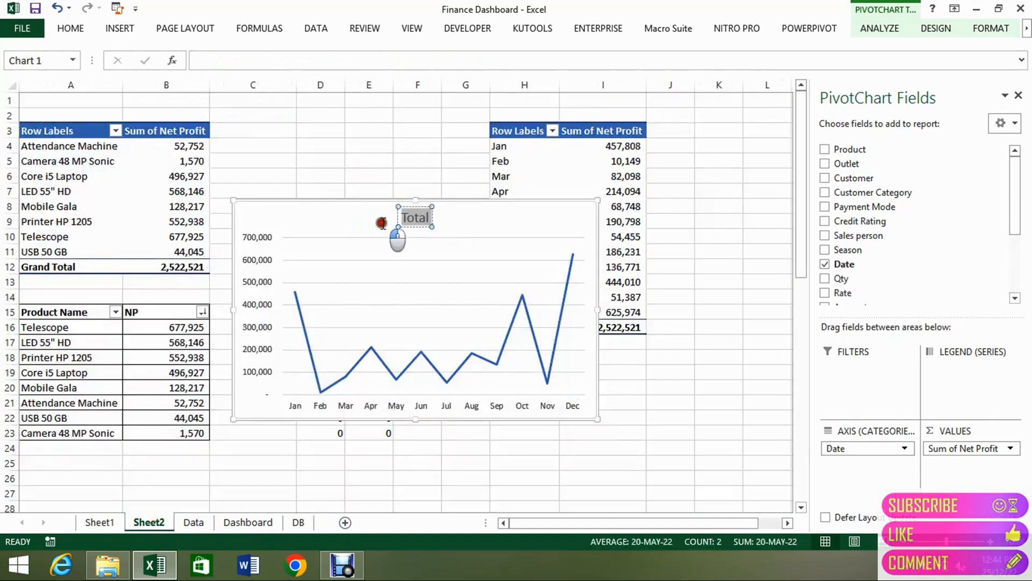
{"action": "type", "text": "Sales"}
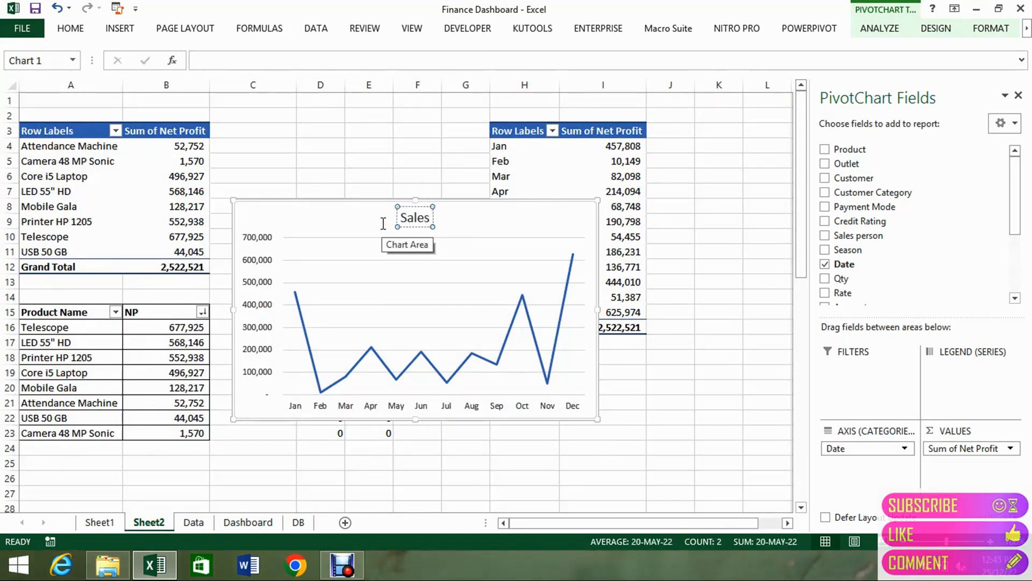
{"action": "type", "text": " Trend"}
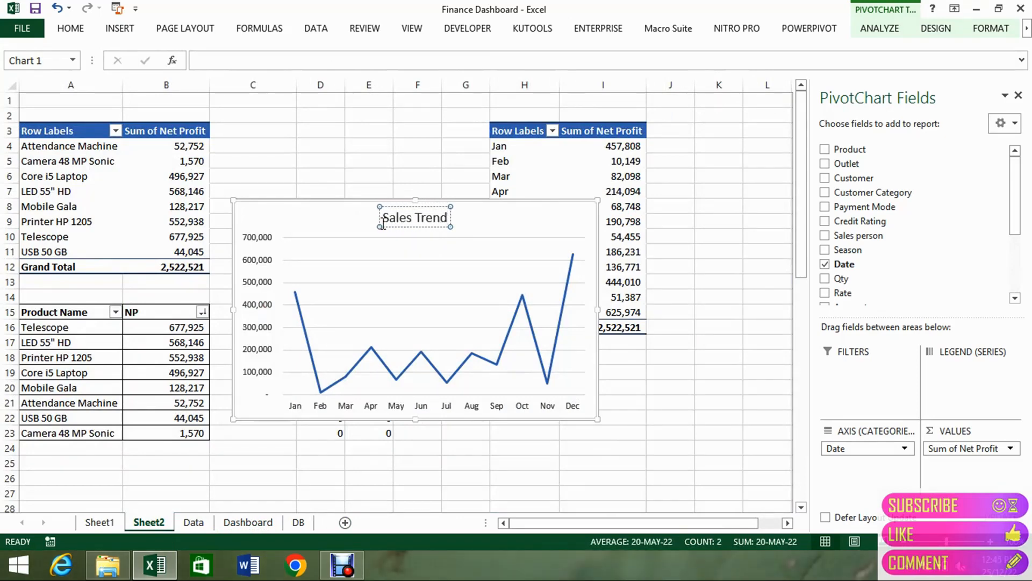
Delete the horizontal gridlines and the vertical value axis from the Sales Trend chart on Sheet2
{"action": "left_click", "coordinate": [428, 294]}
{"action": "left_click", "coordinate": [428, 284]}
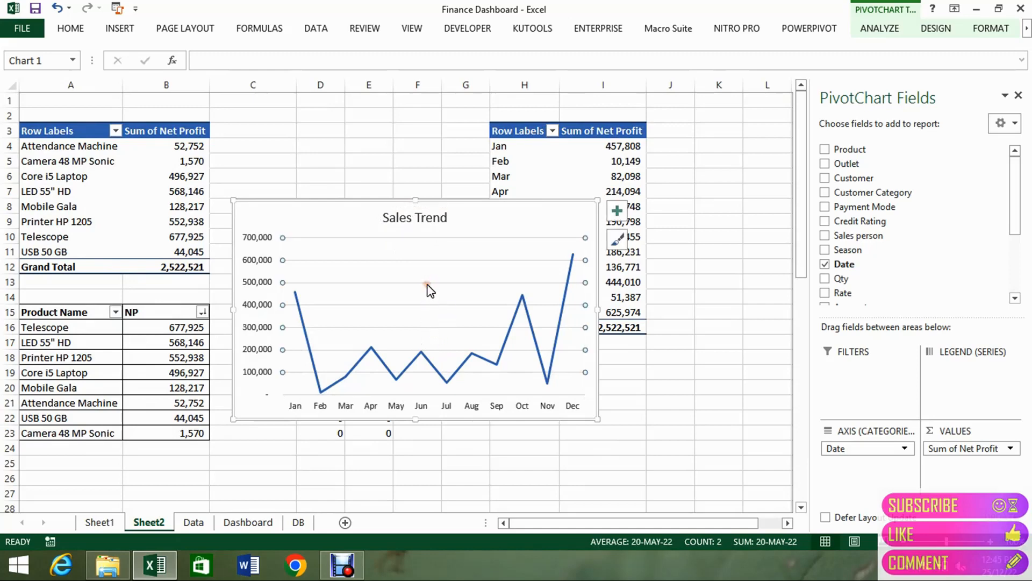
{"action": "key", "text": "Delete"}
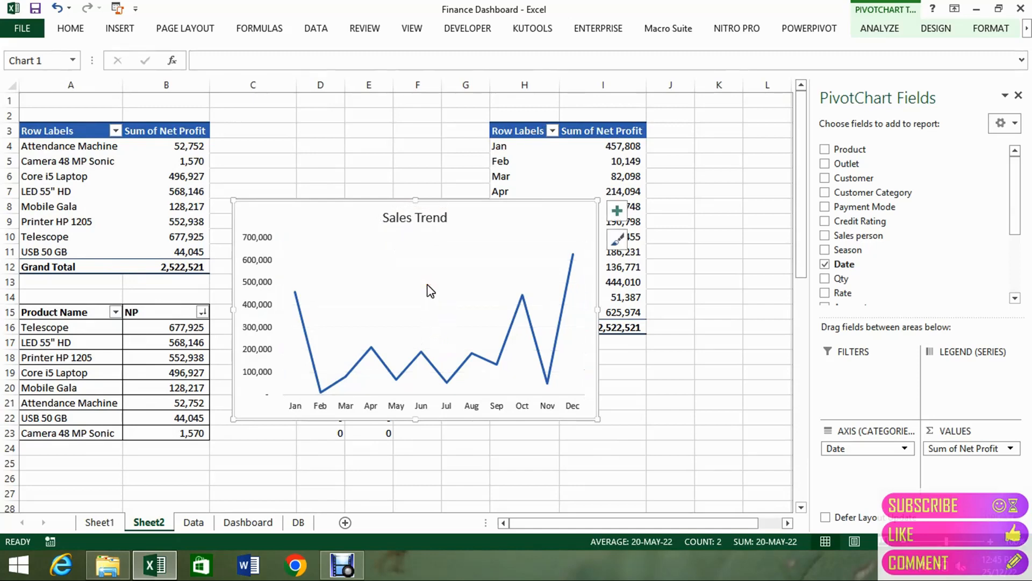
{"action": "left_click", "coordinate": [256, 253]}
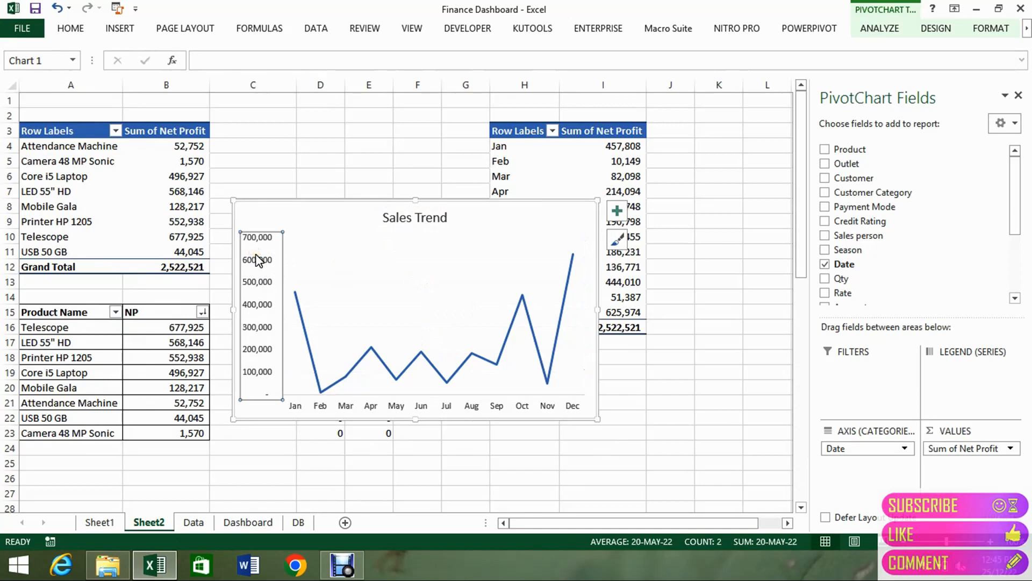
{"action": "key", "text": "Delete"}
Try to recolor the Sales Trend line by applying a recent turquoise fill color to the series
{"action": "left_click", "coordinate": [337, 354]}
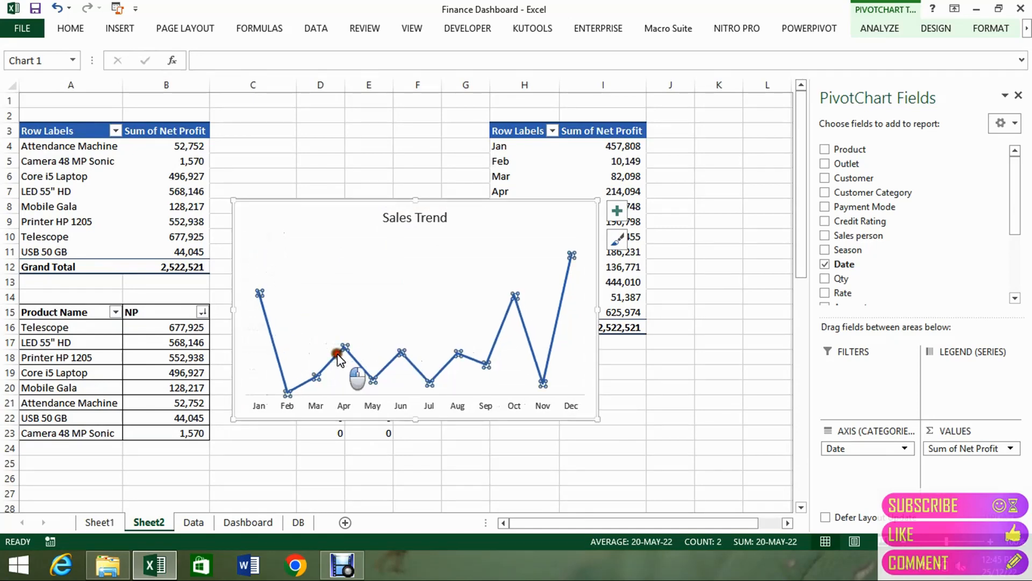
{"action": "left_click", "coordinate": [937, 29]}
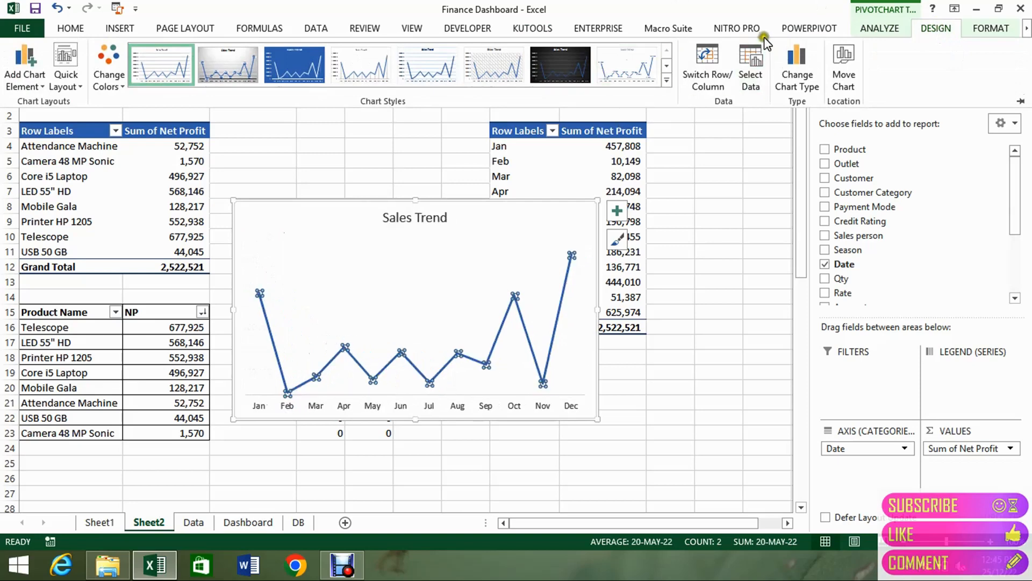
{"action": "left_click", "coordinate": [70, 28]}
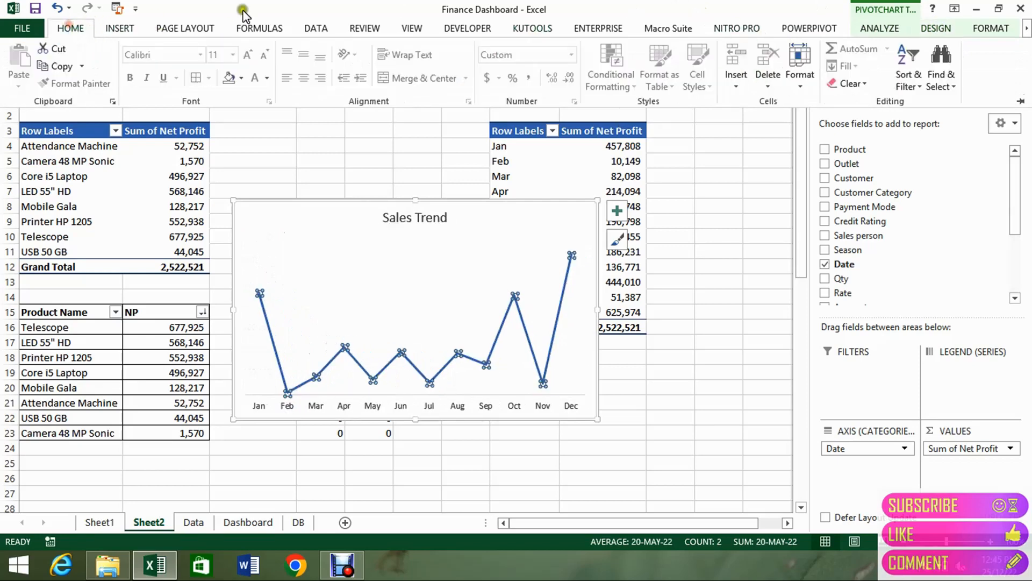
{"action": "left_click", "coordinate": [241, 78]}
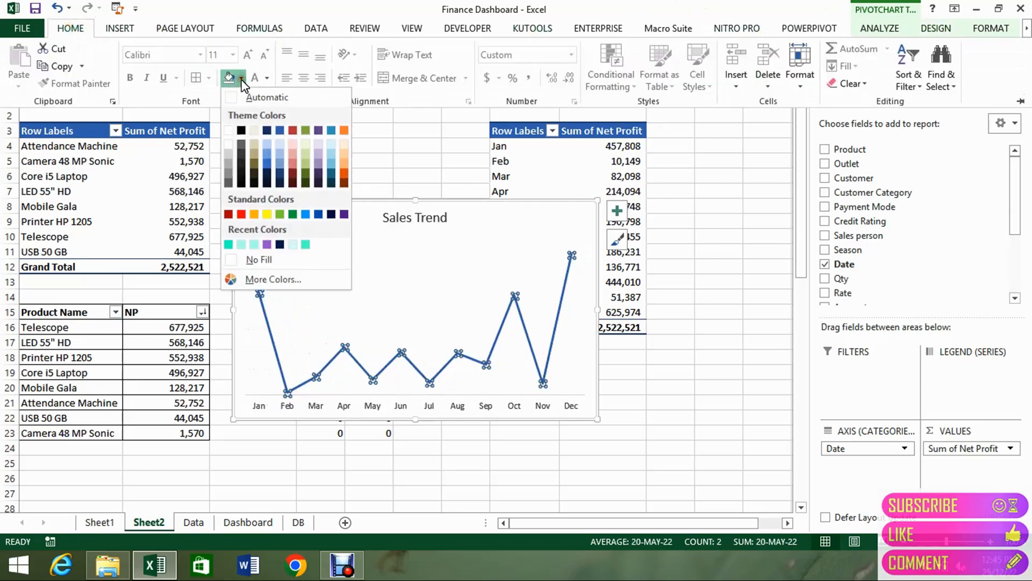
{"action": "left_click", "coordinate": [229, 244]}
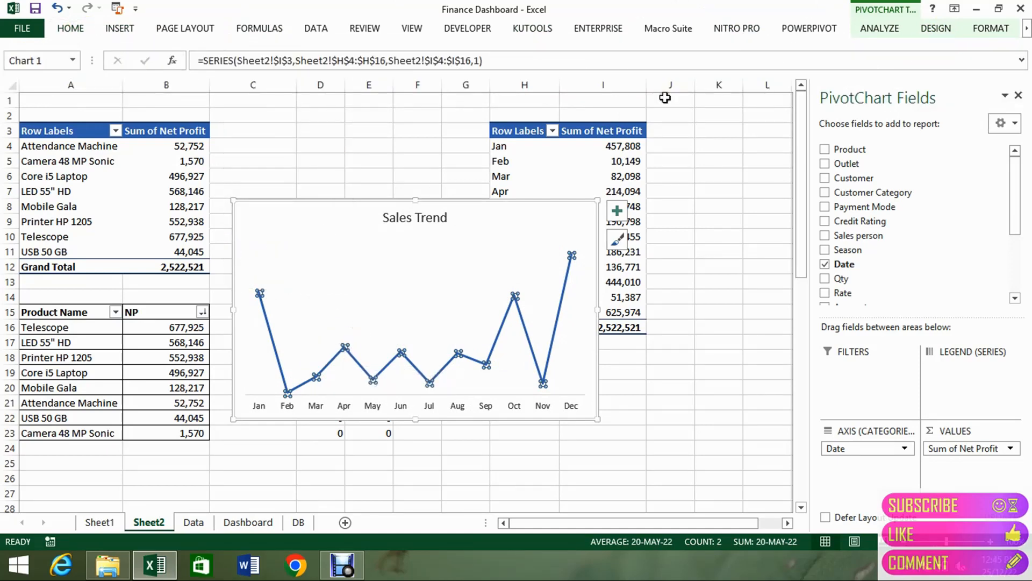
{"action": "left_click", "coordinate": [937, 33]}
{"action": "left_click", "coordinate": [982, 38]}
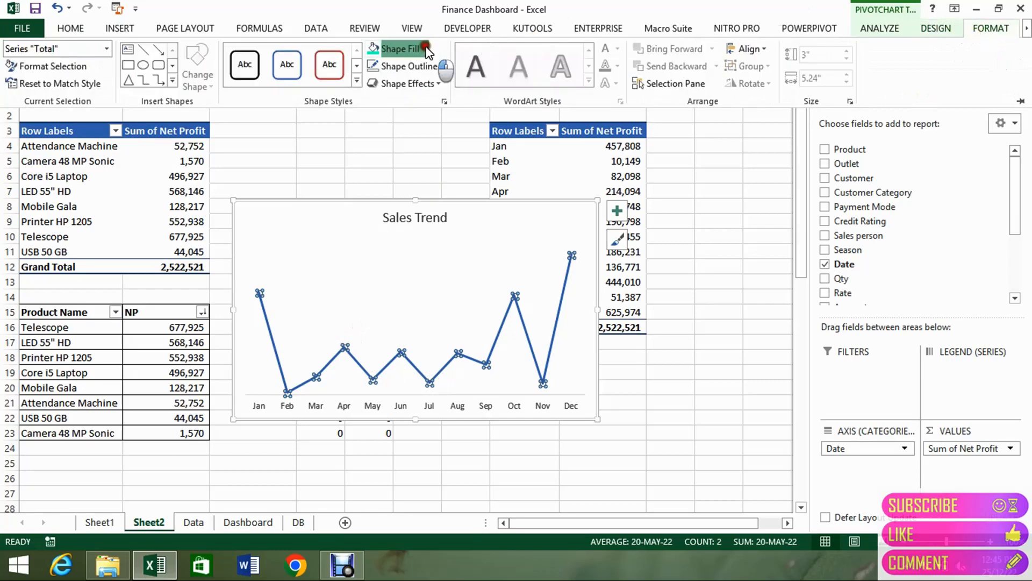
{"action": "left_click", "coordinate": [409, 48]}
{"action": "left_click", "coordinate": [372, 215]}
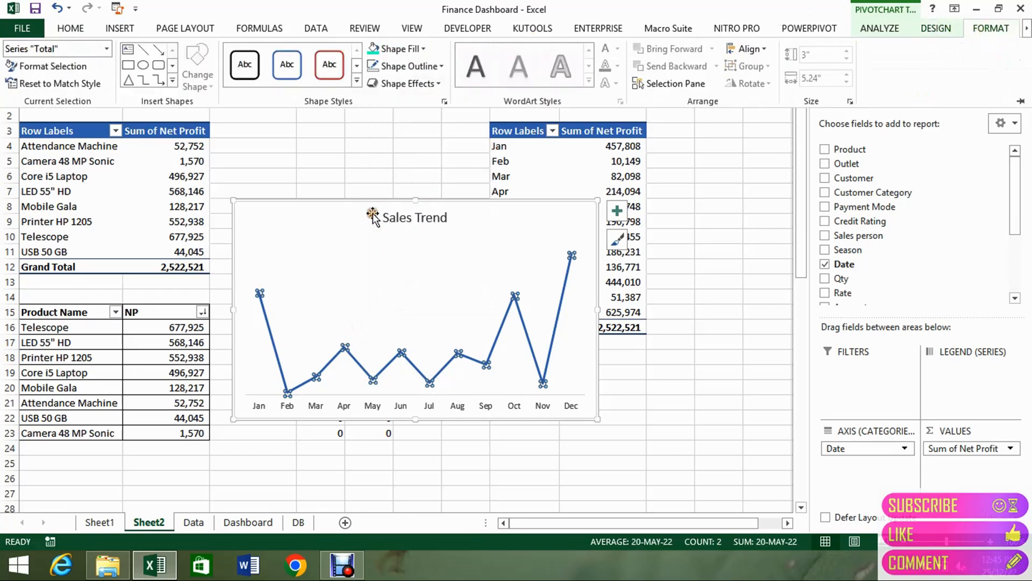
Browse the chart styles and color palettes available for the Sales Trend line series
{"action": "left_click", "coordinate": [414, 366]}
{"action": "left_click", "coordinate": [415, 369]}
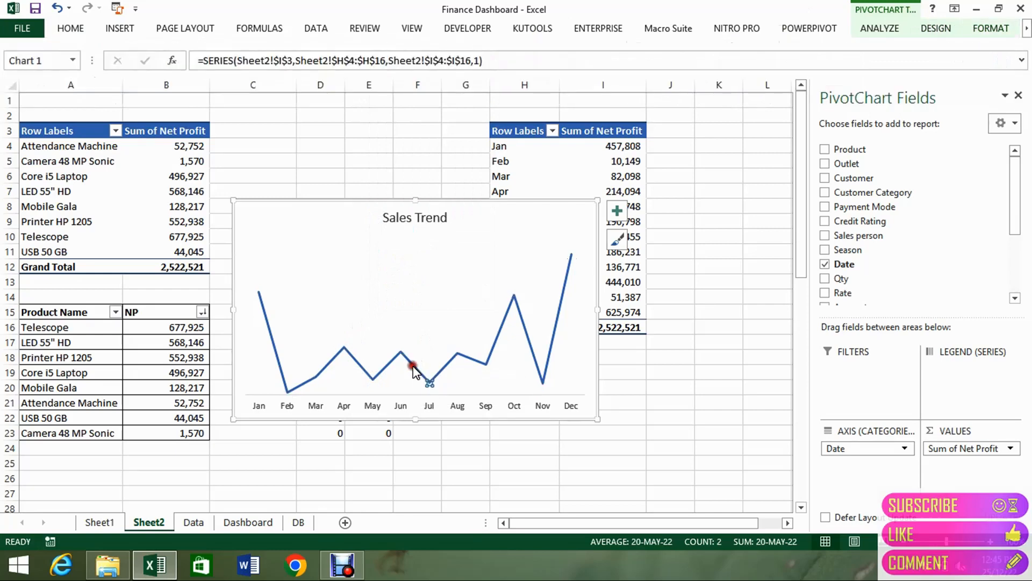
{"action": "left_click", "coordinate": [413, 288]}
{"action": "left_click", "coordinate": [390, 362]}
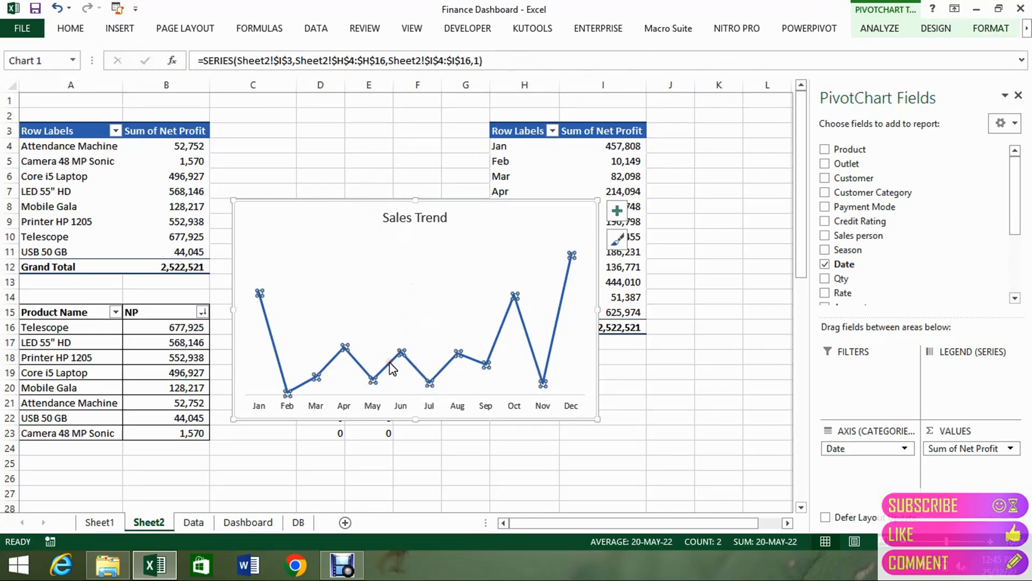
{"action": "left_click", "coordinate": [936, 28]}
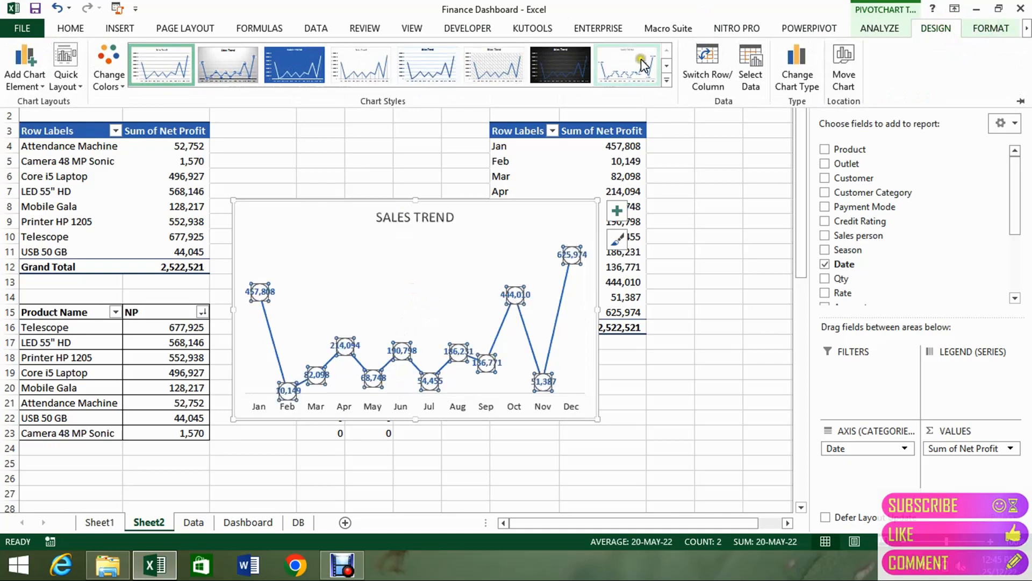
{"action": "left_click", "coordinate": [119, 79]}
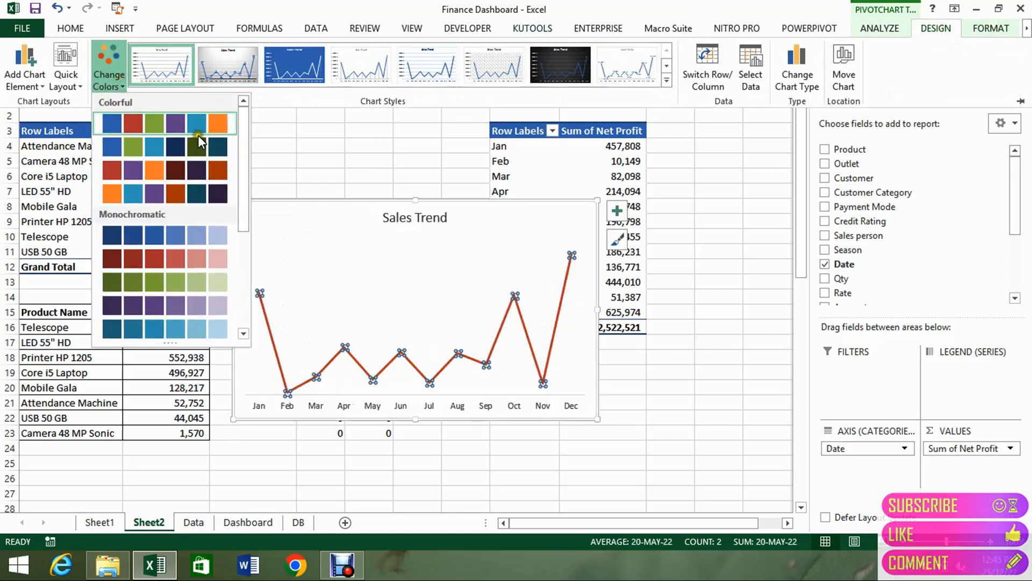
{"action": "left_click_drag", "start_coordinate": [244, 135], "coordinate": [244, 162]}
{"action": "left_click", "coordinate": [231, 283]}
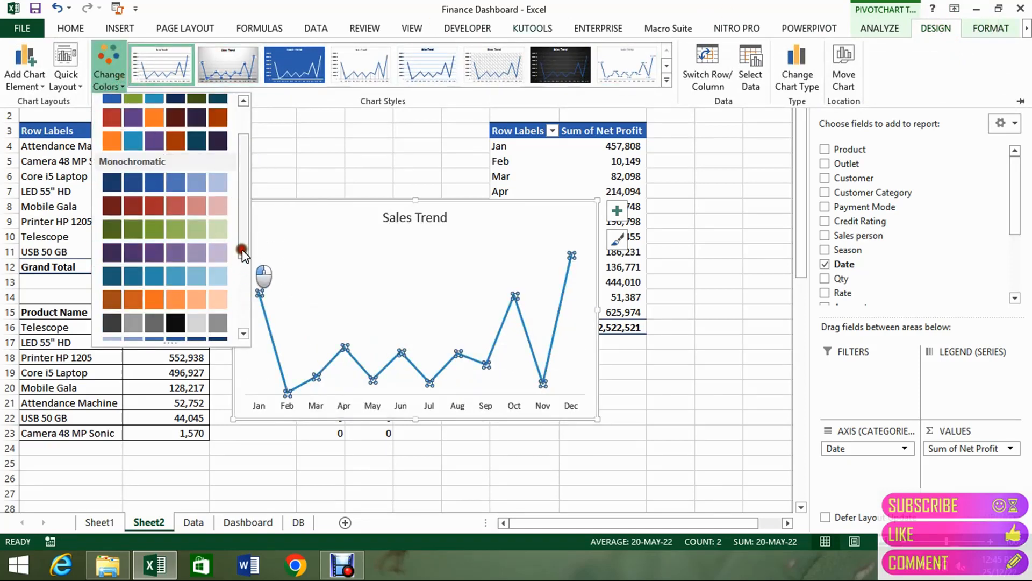
{"action": "left_click_drag", "start_coordinate": [242, 248], "coordinate": [242, 215]}
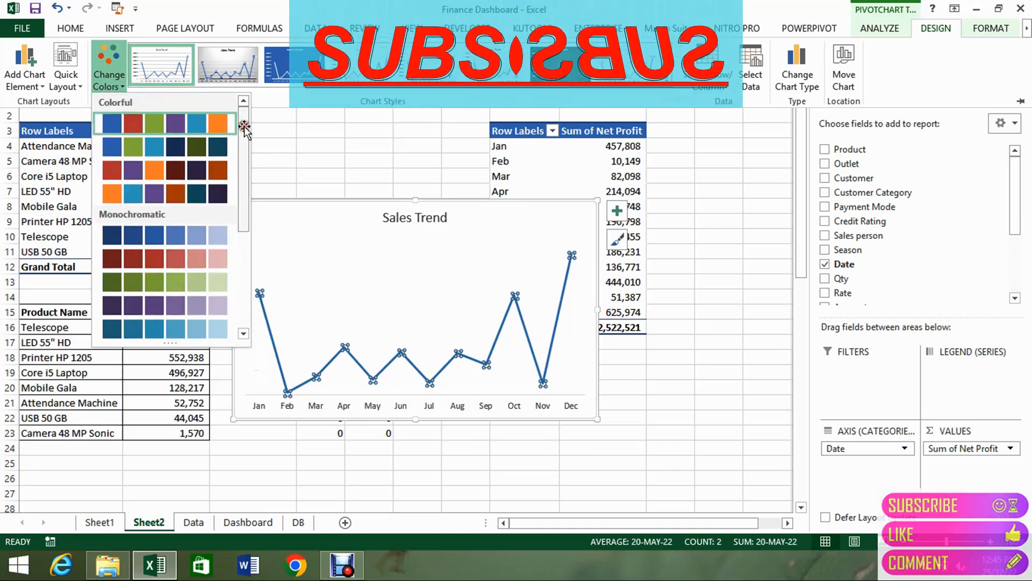
Set the outline of the Sales Trend line series to the recent turquoise color
{"action": "left_click", "coordinate": [973, 24]}
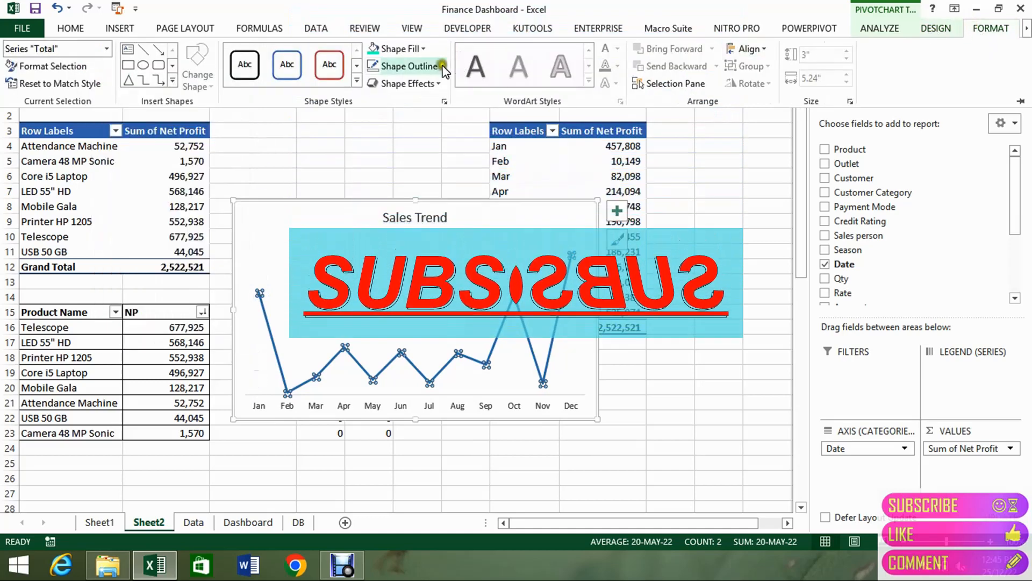
{"action": "left_click", "coordinate": [409, 66]}
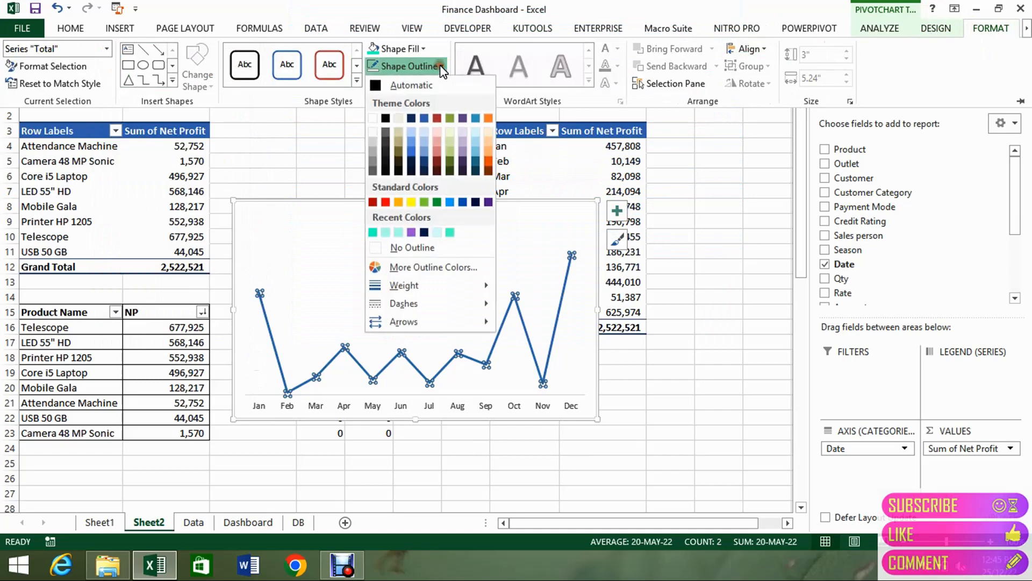
{"action": "left_click", "coordinate": [372, 234]}
{"action": "left_click", "coordinate": [427, 270]}
{"action": "left_click", "coordinate": [421, 281]}
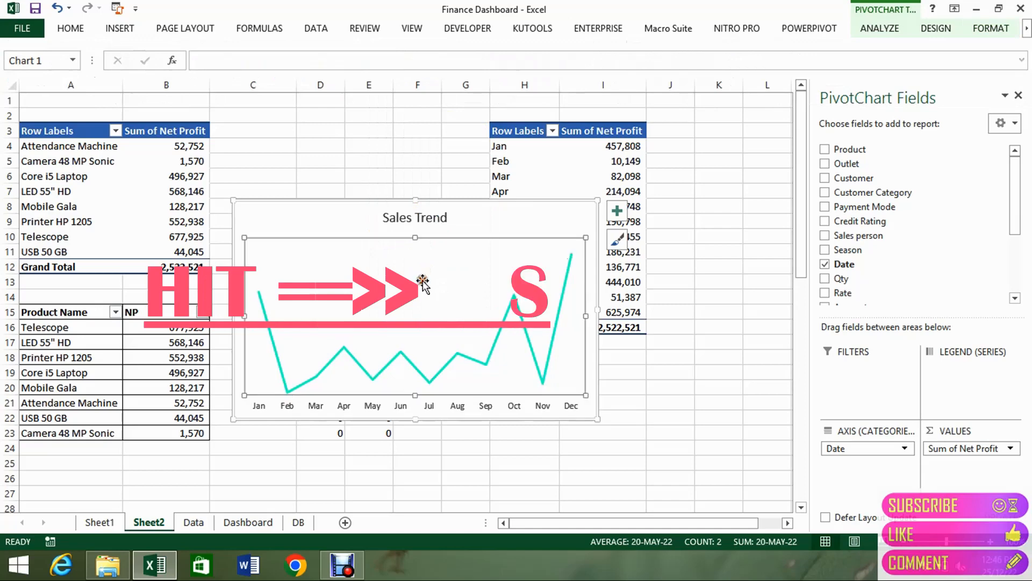
Fill the Sales Trend chart area with the darkest teal theme color to match the dashboard background
{"action": "left_click", "coordinate": [486, 214]}
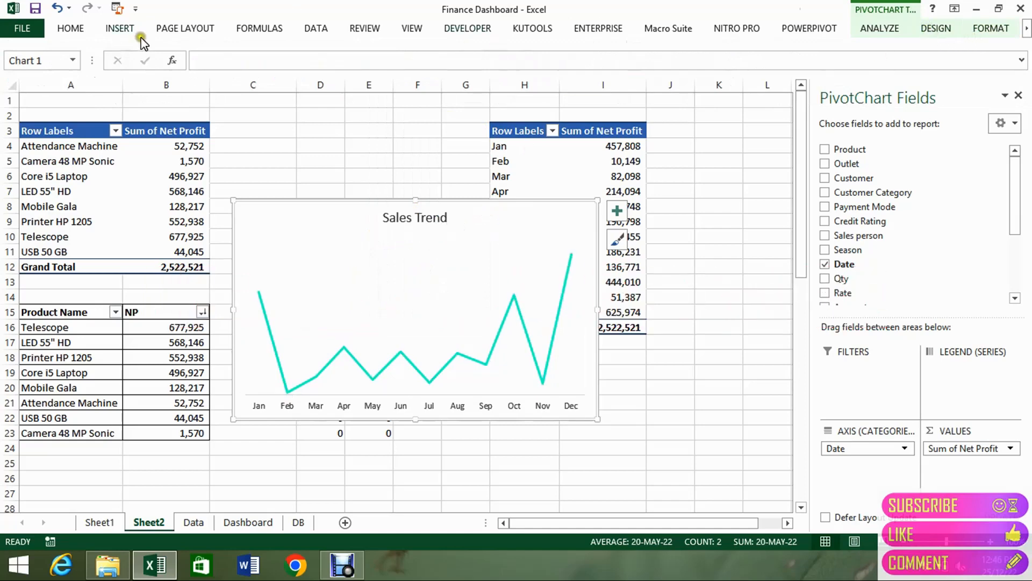
{"action": "left_click", "coordinate": [69, 30]}
{"action": "left_click", "coordinate": [243, 78]}
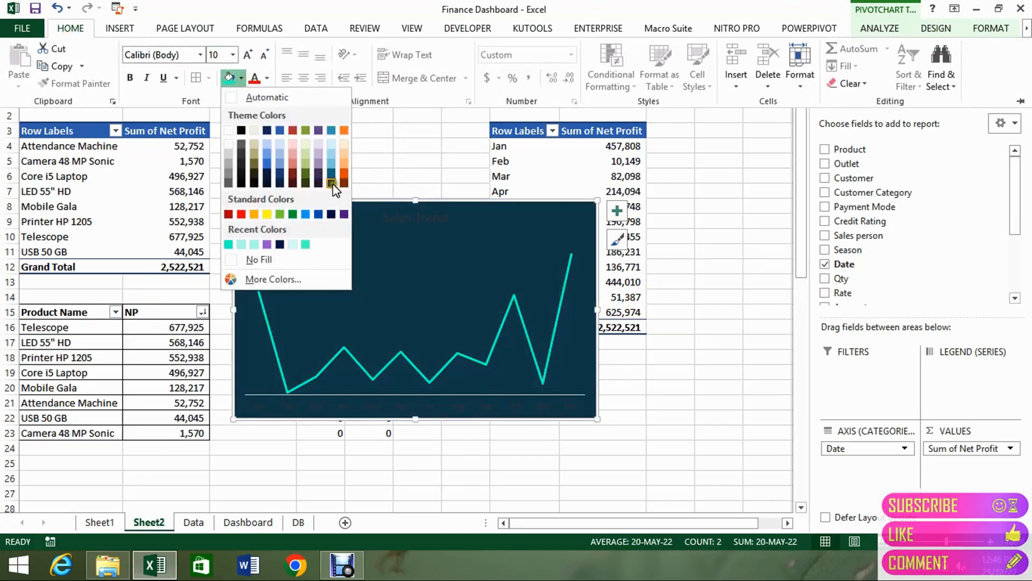
{"action": "left_click", "coordinate": [331, 184]}
Set the font color of the month labels on the horizontal axis to the recent turquoise
{"action": "left_click", "coordinate": [315, 410]}
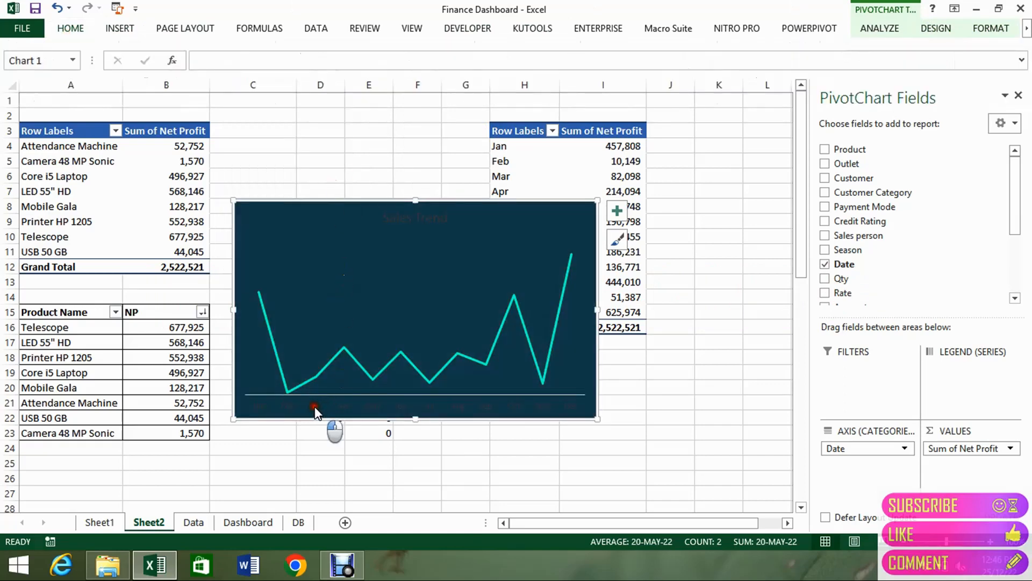
{"action": "left_click", "coordinate": [315, 409]}
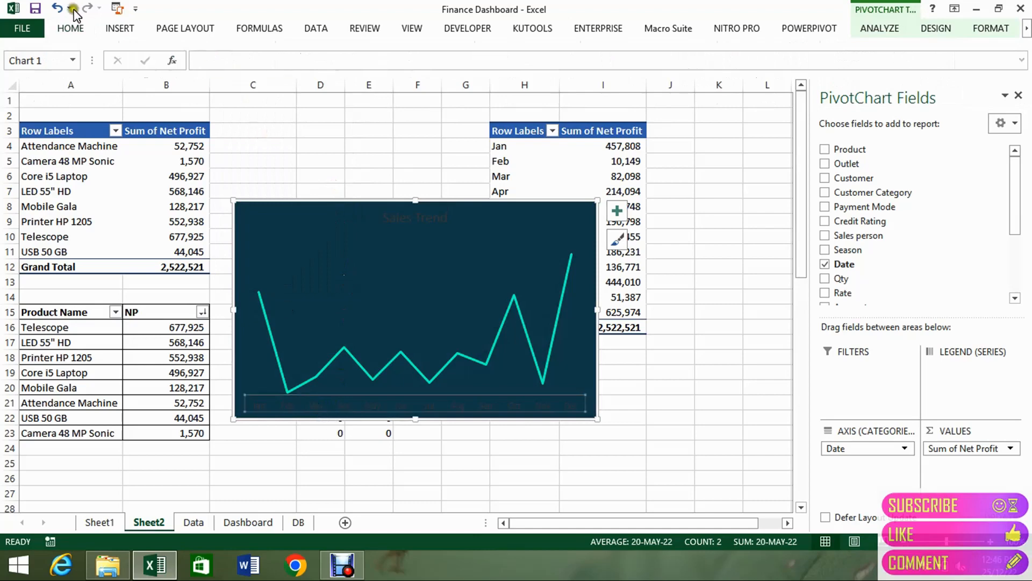
{"action": "left_click", "coordinate": [70, 28]}
{"action": "left_click", "coordinate": [268, 78]}
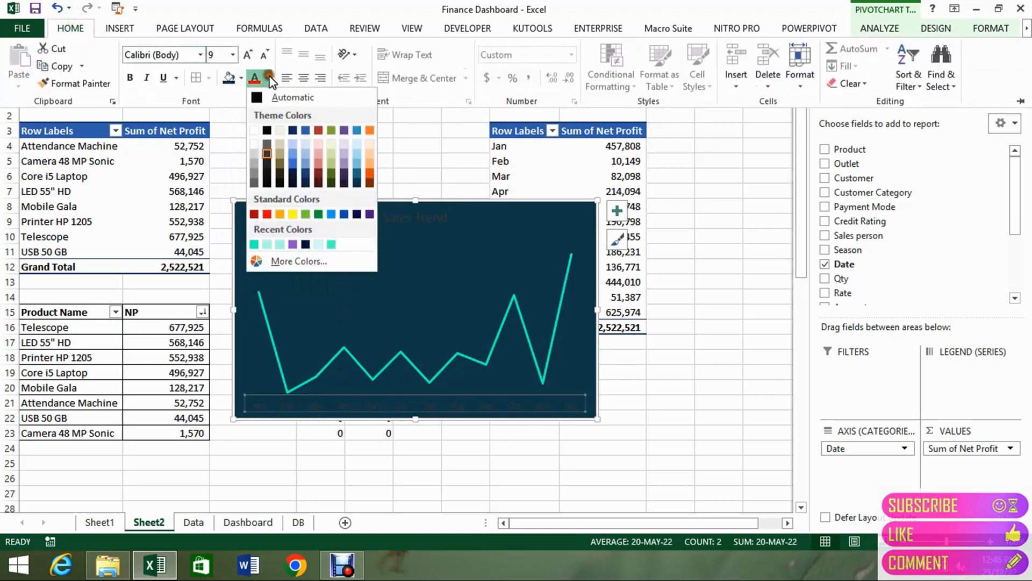
{"action": "left_click", "coordinate": [253, 243]}
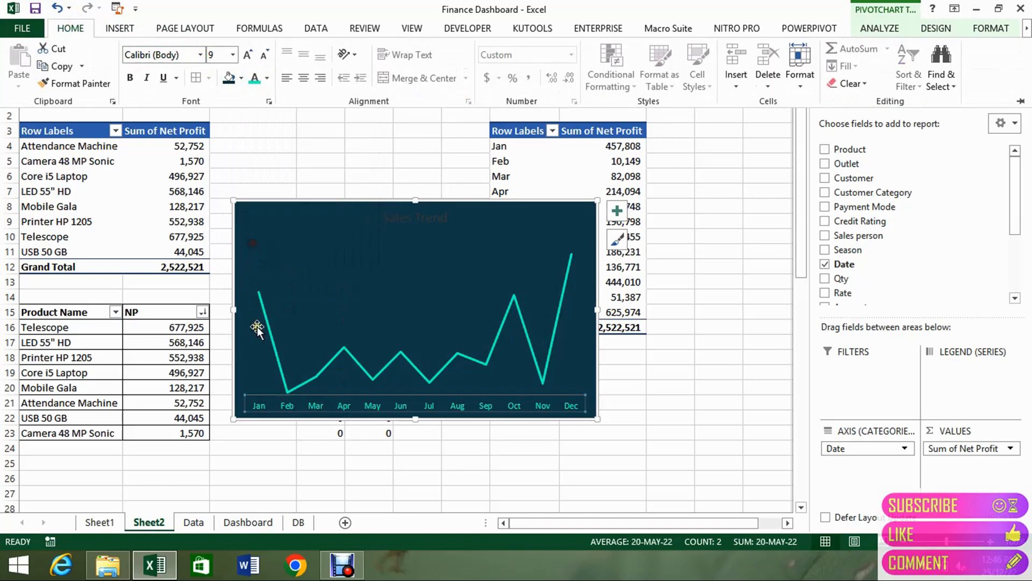
Widen the Sales Trend chart slightly and reduce its height from the top edge to about rows 14 to 22
{"action": "left_click", "coordinate": [335, 493]}
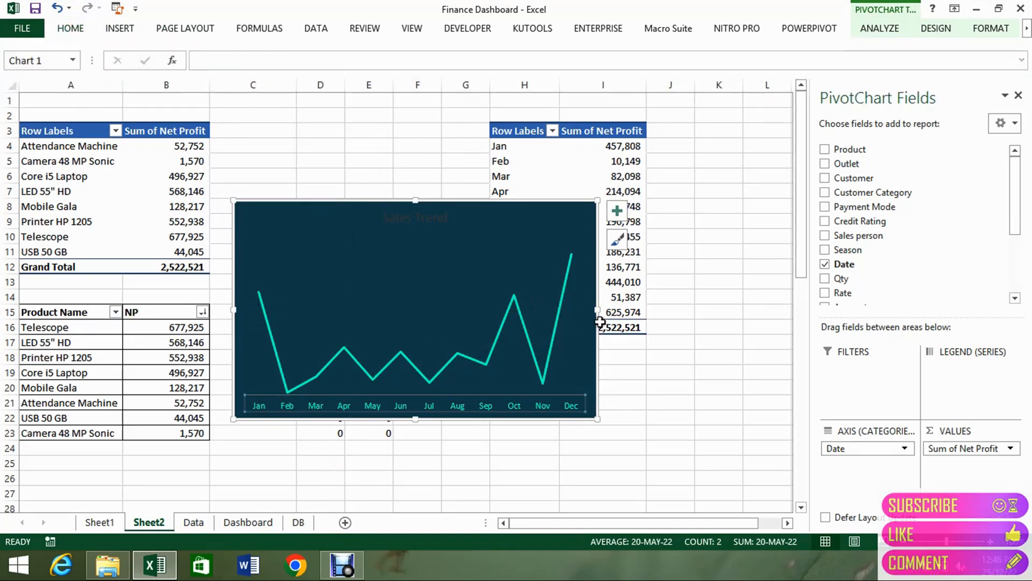
{"action": "left_click_drag", "start_coordinate": [600, 321], "coordinate": [637, 327]}
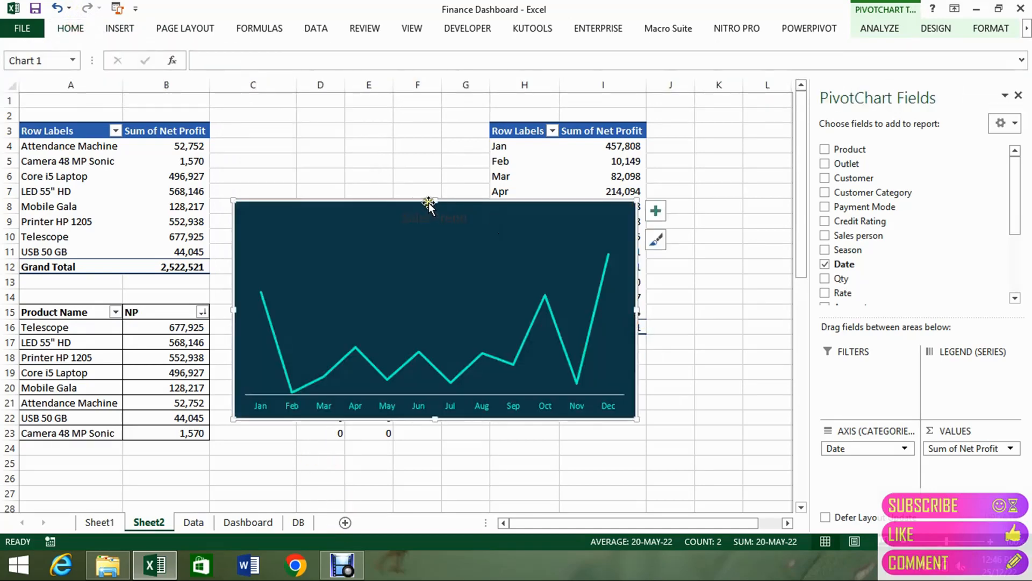
{"action": "left_click_drag", "start_coordinate": [437, 201], "coordinate": [433, 303]}
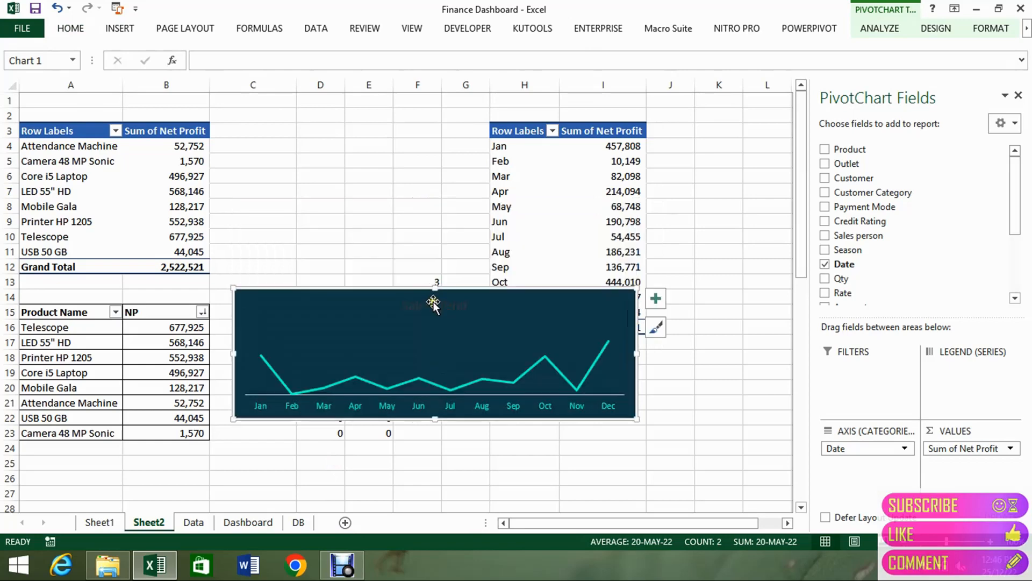
Change the font color of the Sales Trend chart title to the turquoise used for the trend line
{"action": "left_click", "coordinate": [81, 30]}
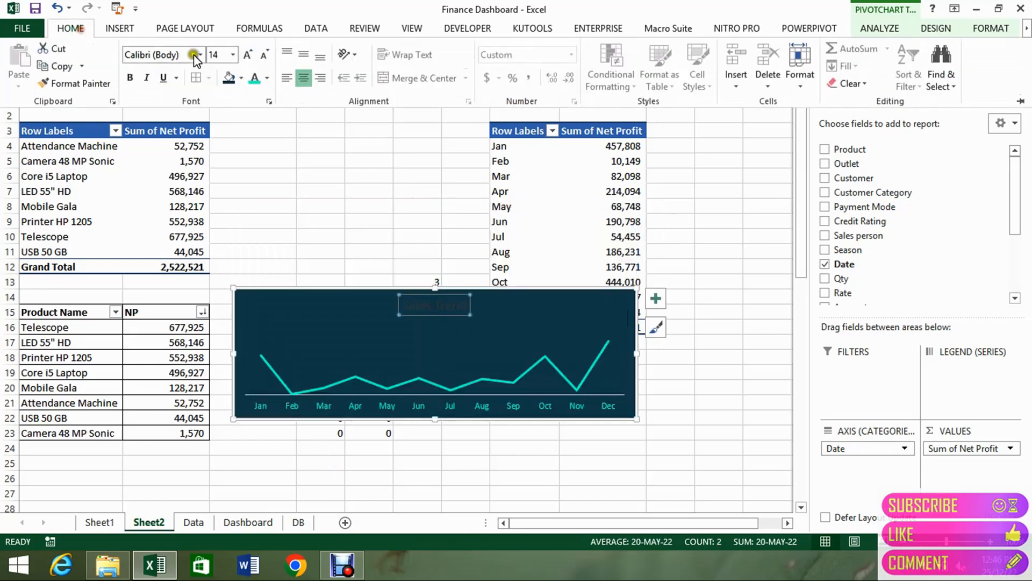
{"action": "left_click", "coordinate": [256, 78]}
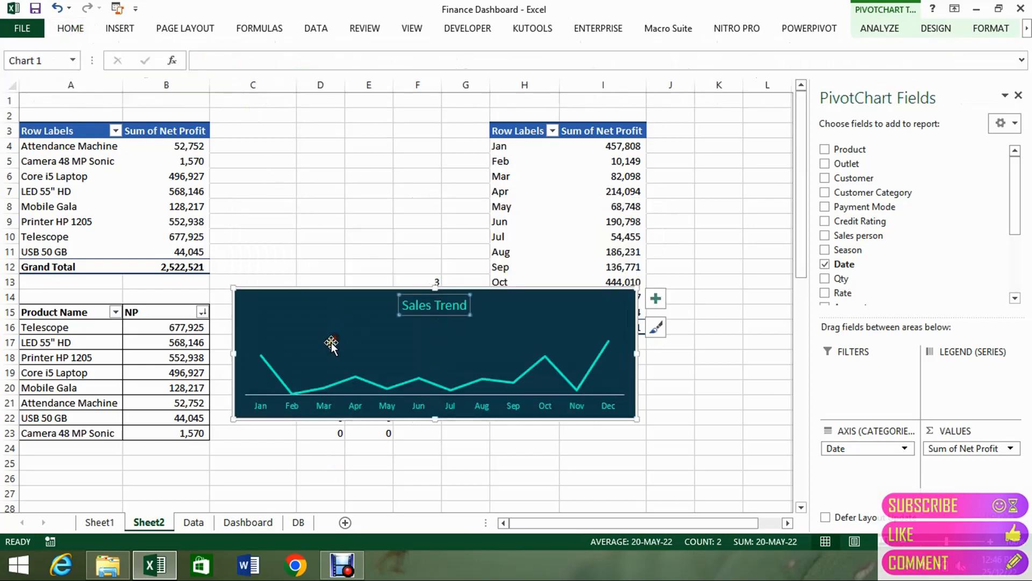
{"action": "left_click", "coordinate": [327, 266]}
{"action": "left_click", "coordinate": [334, 293]}
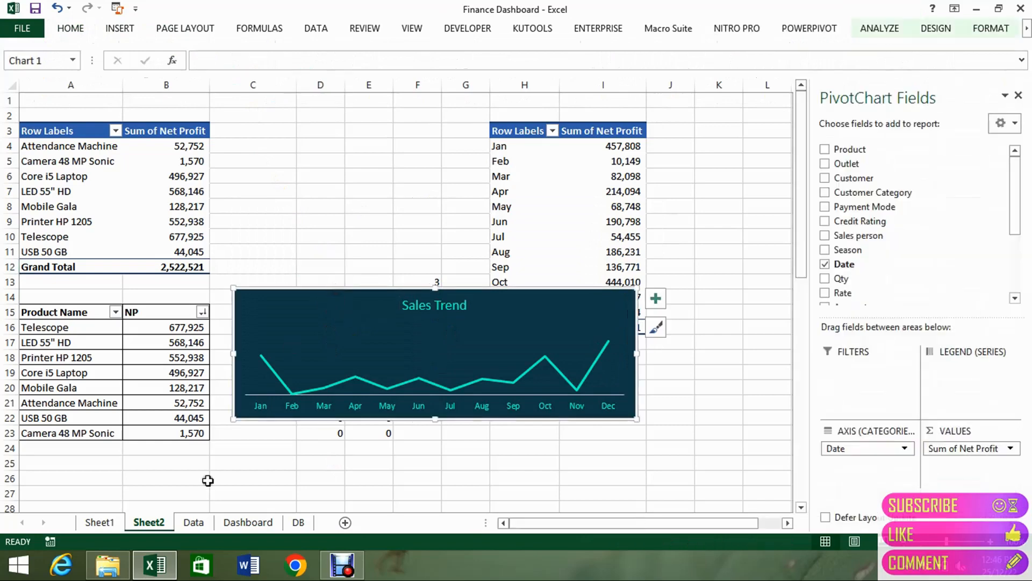
Examine the product-wise sales and cost section on the Dashboard sheet and return to Sheet2
{"action": "left_click", "coordinate": [243, 521]}
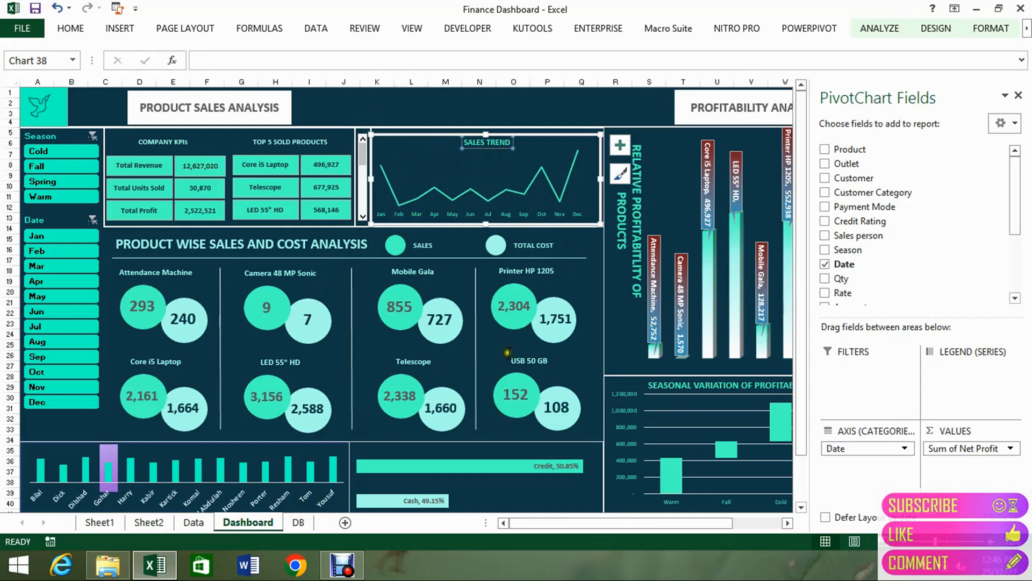
{"action": "left_click", "coordinate": [579, 277]}
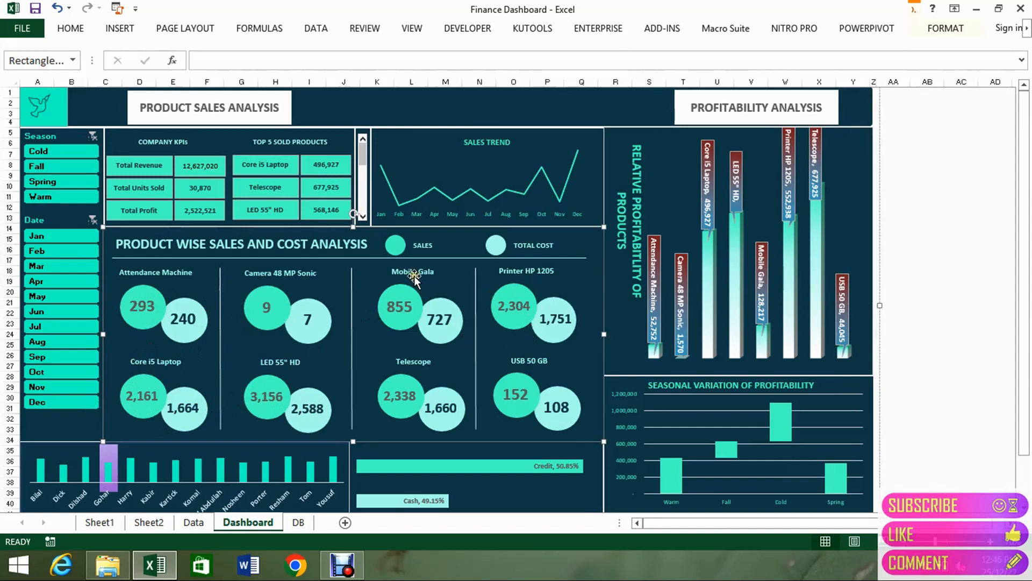
{"action": "left_click", "coordinate": [149, 522]}
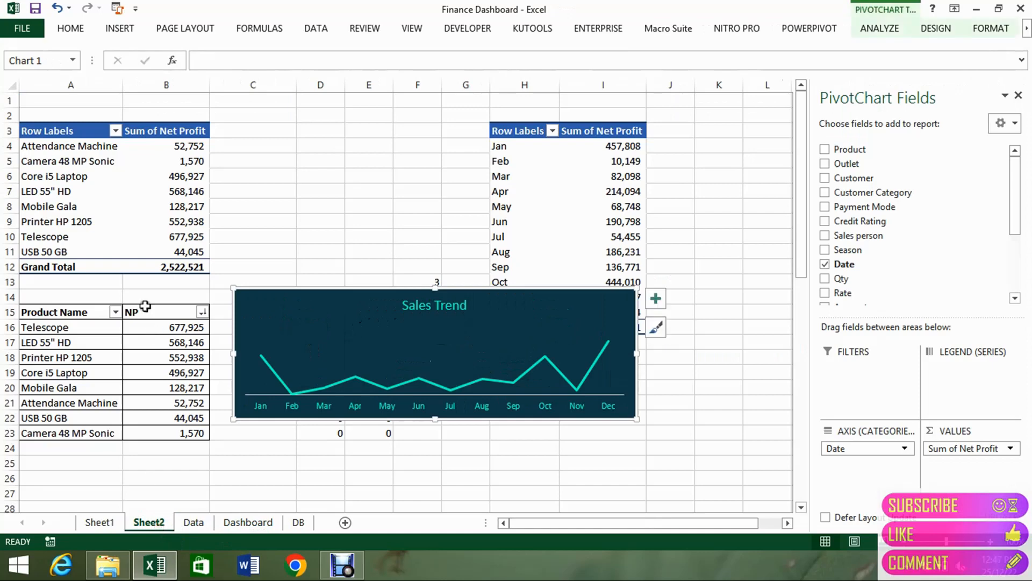
Copy the product net profit pivot table that starts in A3 and paste it at K3 on Sheet2
{"action": "left_click", "coordinate": [156, 150]}
{"action": "left_click", "coordinate": [59, 144]}
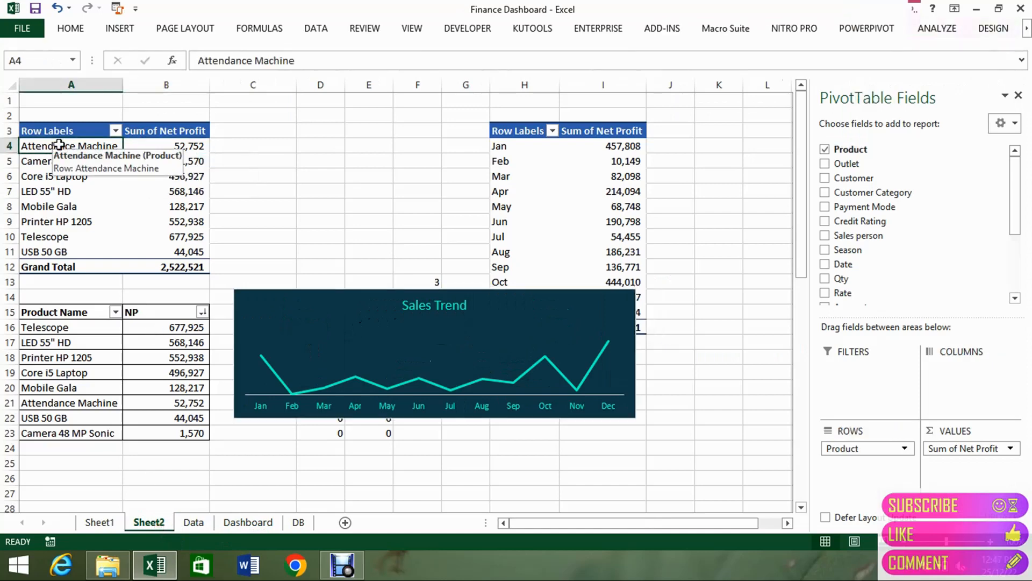
{"action": "key", "text": "Up"}
{"action": "key", "text": "ctrl+a"}
{"action": "key", "text": "ctrl+c"}
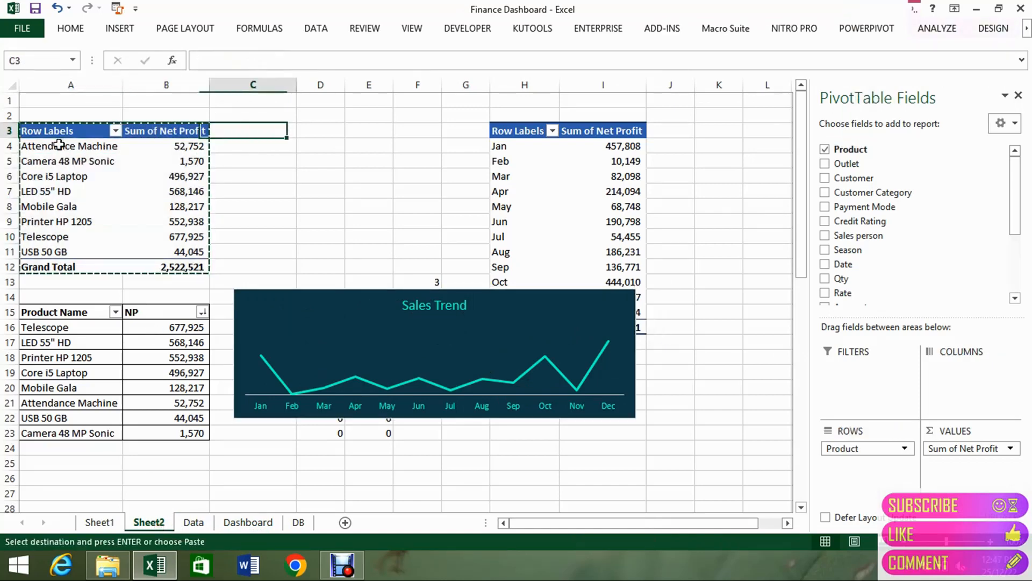
{"action": "key", "text": "Right"}
{"action": "key", "text": "Right"}
{"action": "key", "text": "Right"}
{"action": "key", "text": "Right"}
{"action": "key", "text": "Right"}
{"action": "key", "text": "Right"}
{"action": "key", "text": "Right"}
{"action": "key", "text": "Right"}
{"action": "key", "text": "Right"}
{"action": "key", "text": "Right"}
{"action": "key", "text": "Right"}
{"action": "key", "text": "Right"}
{"action": "key", "text": "Right"}
{"action": "key", "text": "Left"}
{"action": "key", "text": "Left"}
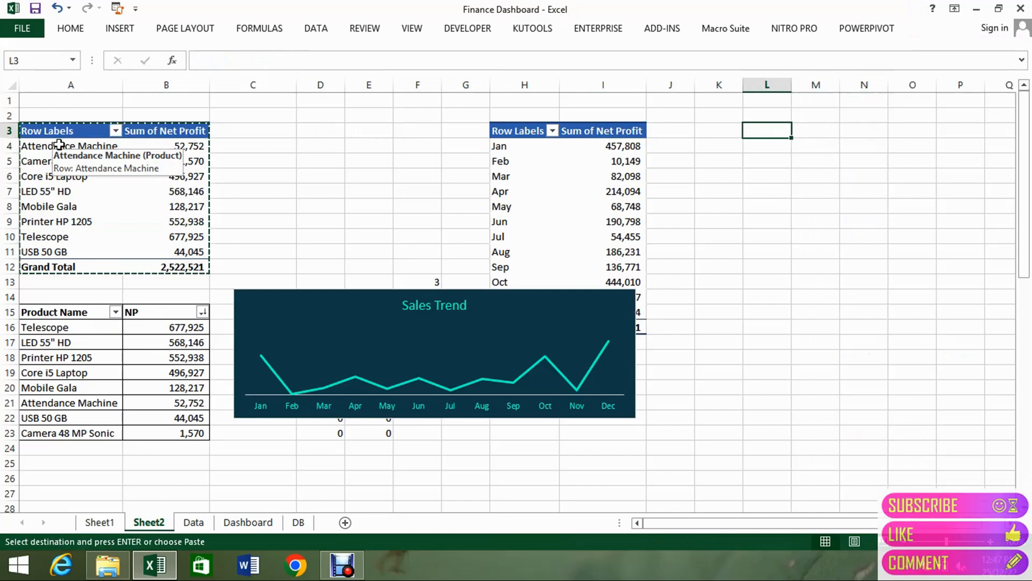
{"action": "key", "text": "Left"}
{"action": "key", "text": "Return"}
Add Net Sales, COS, Selling Cost and Admin cost as value fields to the copied pivot table in column K
{"action": "key", "text": "Tab"}
{"action": "key", "text": "Right"}
{"action": "key", "text": "Right"}
{"action": "key", "text": "Right"}
{"action": "key", "text": "Right"}
{"action": "key", "text": "Right"}
{"action": "key", "text": "Right"}
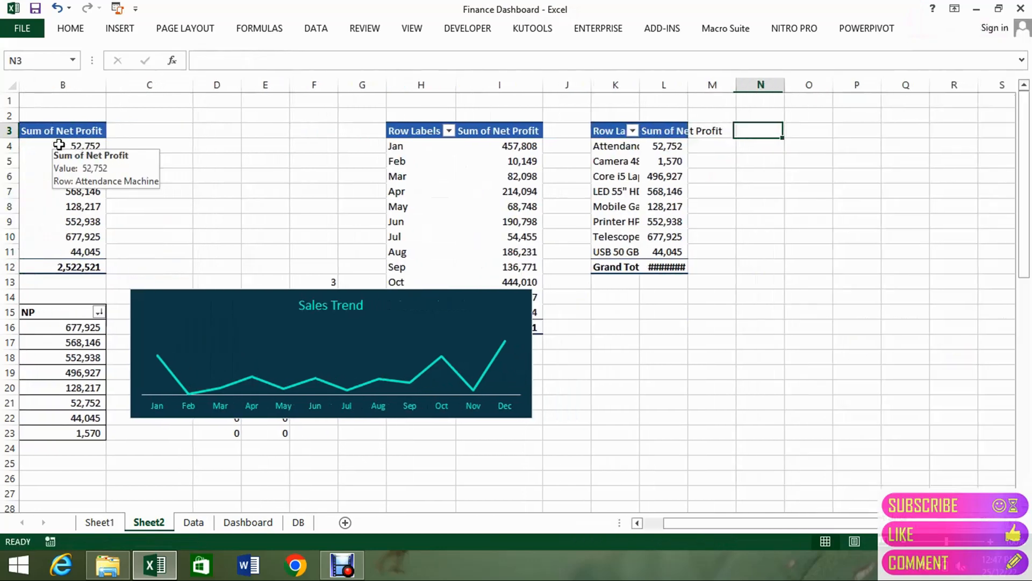
{"action": "key", "text": "Left"}
{"action": "key", "text": "Left"}
{"action": "key", "text": "Left"}
{"action": "key", "text": "Left"}
{"action": "key", "text": "Left"}
{"action": "key", "text": "Left"}
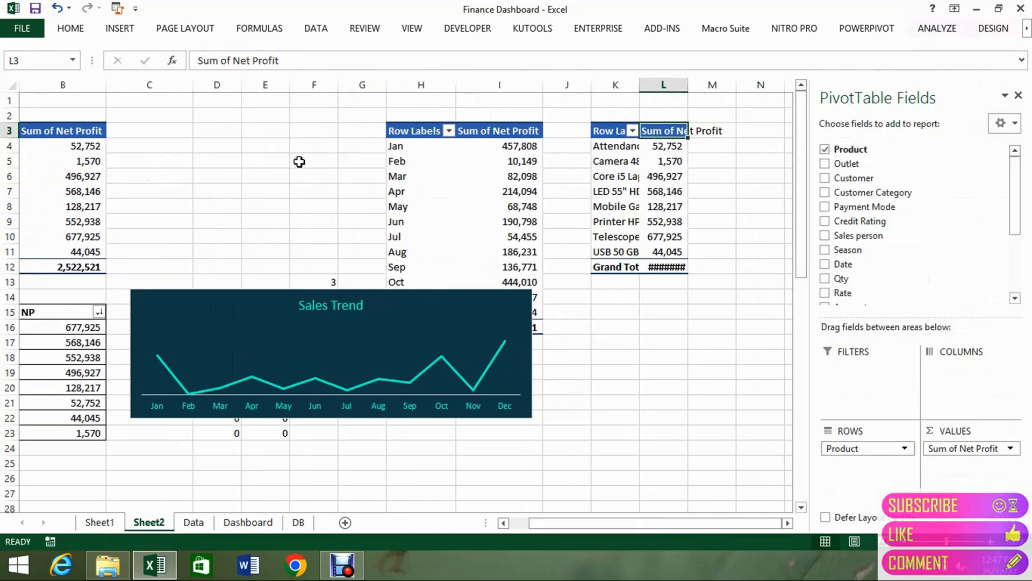
{"action": "left_click_drag", "start_coordinate": [1014, 164], "coordinate": [1016, 223]}
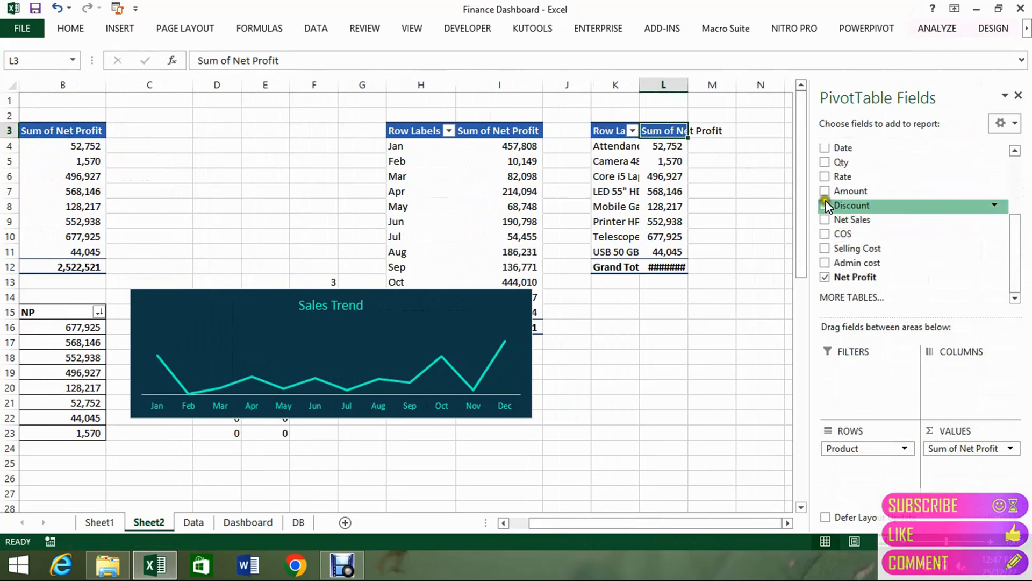
{"action": "left_click", "coordinate": [825, 219]}
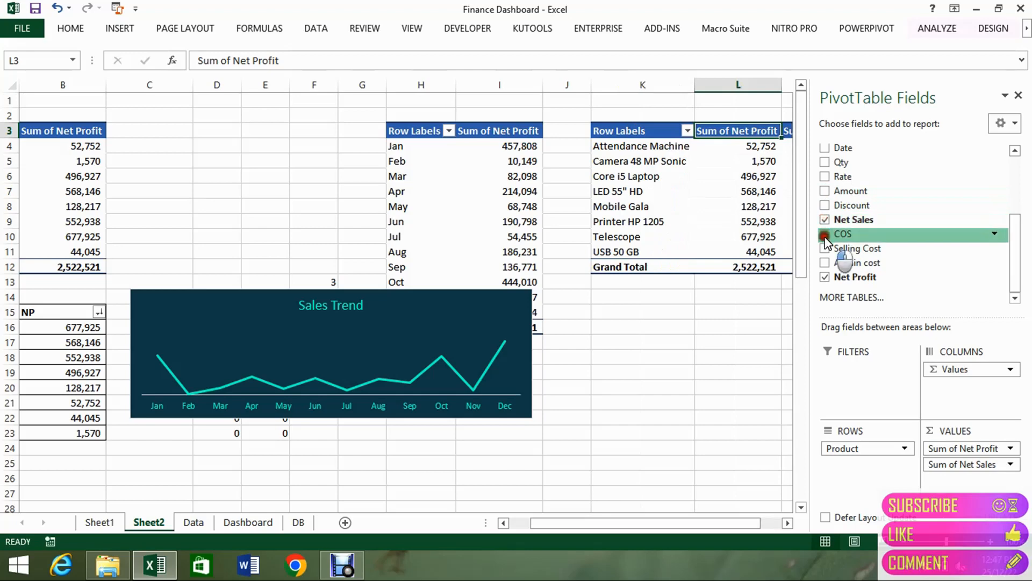
{"action": "left_click", "coordinate": [825, 234]}
{"action": "left_click", "coordinate": [824, 248]}
{"action": "left_click", "coordinate": [824, 263]}
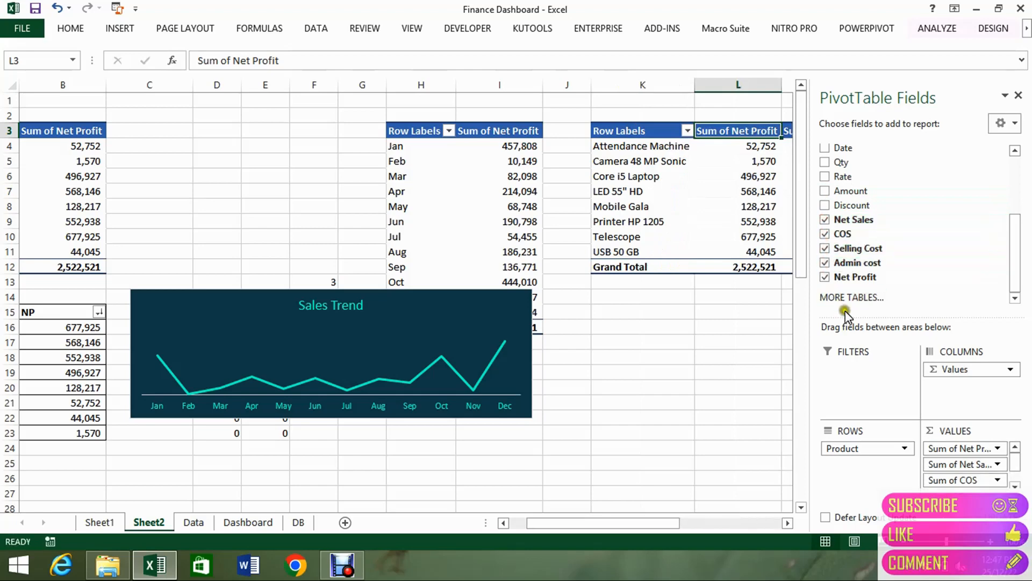
Remove Net Profit from the copied pivot table's values and add it again as the last value column
{"action": "left_click", "coordinate": [787, 522]}
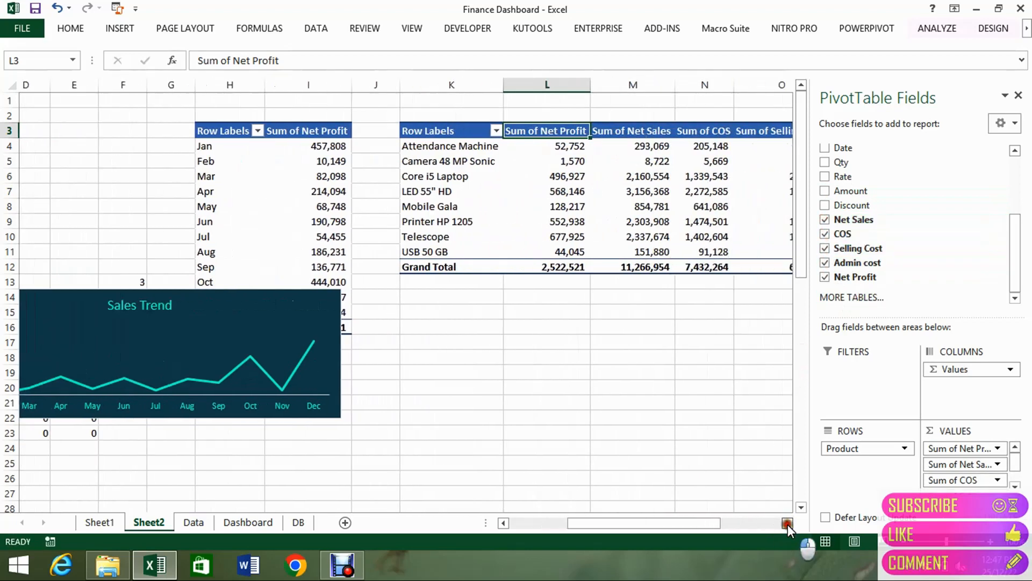
{"action": "left_click_drag", "start_coordinate": [788, 524], "coordinate": [788, 524]}
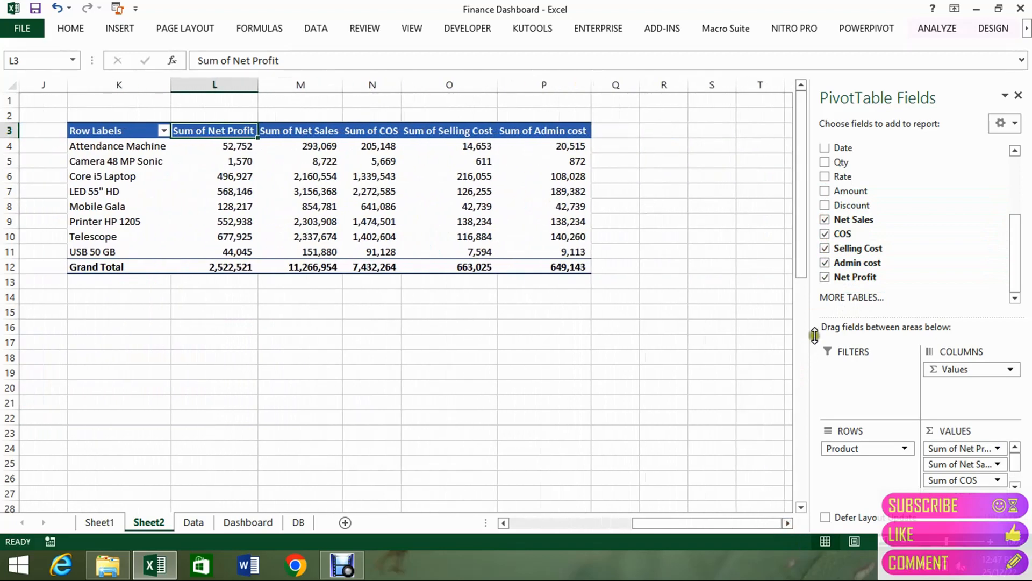
{"action": "left_click", "coordinate": [825, 276]}
{"action": "left_click", "coordinate": [824, 276]}
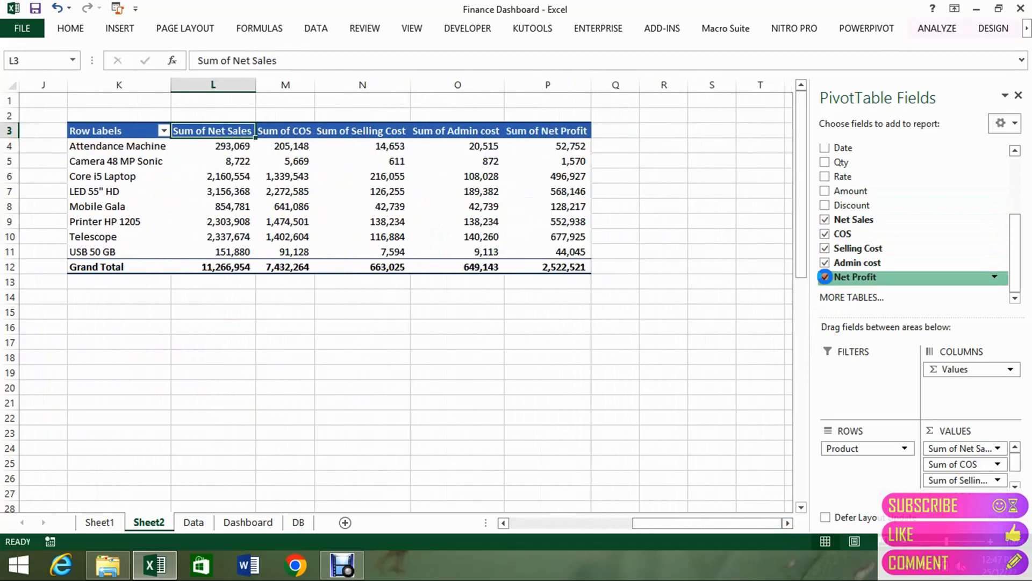
Enter the formula =K4 in cell R4 to pull in the first product name from the pivot table
{"action": "left_click", "coordinate": [649, 130]}
{"action": "key", "text": "Down"}
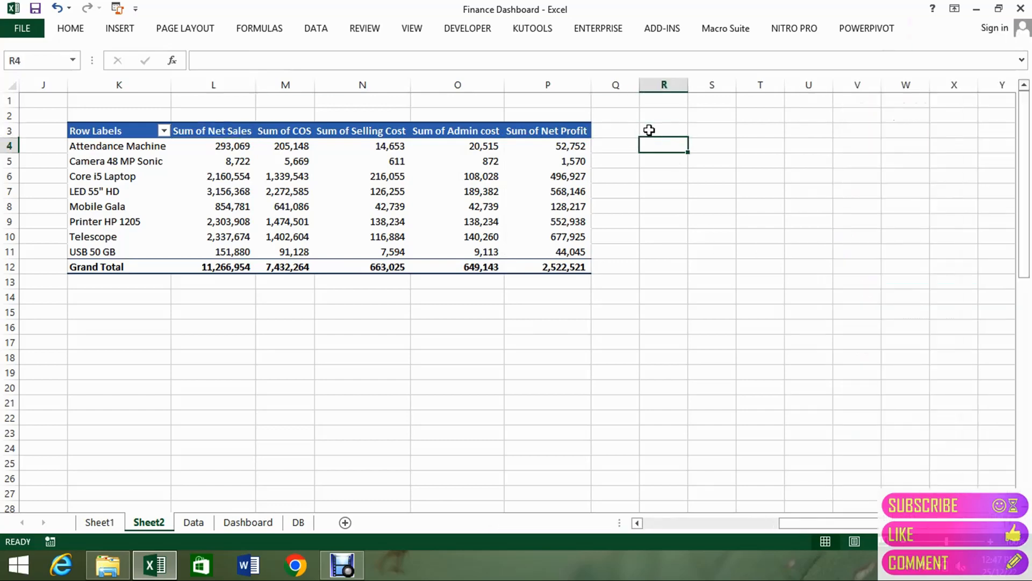
{"action": "type", "text": "="}
{"action": "key", "text": "Left"}
{"action": "key", "text": "Left"}
{"action": "key", "text": "Left"}
{"action": "key", "text": "Left"}
{"action": "key", "text": "Left"}
{"action": "key", "text": "Left"}
{"action": "key", "text": "Left"}
{"action": "key", "text": "Left"}
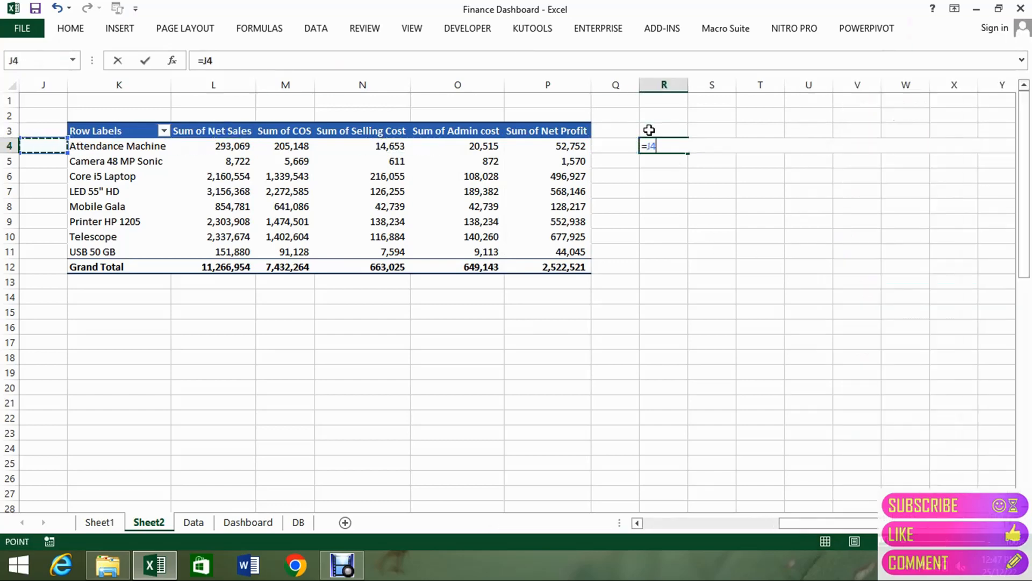
{"action": "key", "text": "Right"}
{"action": "key", "text": "Return"}
{"action": "key", "text": "Up"}
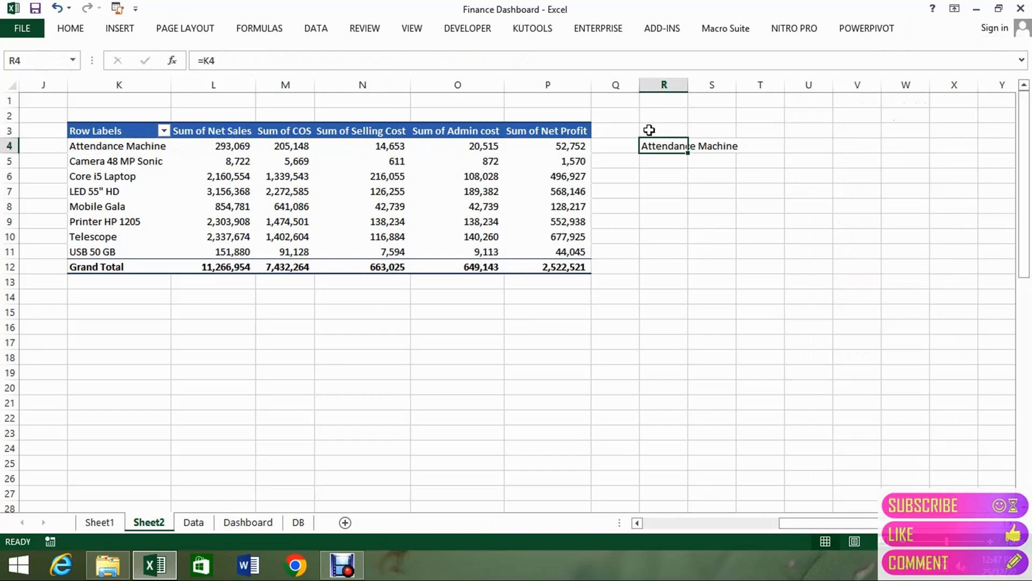
Start a formula in S4 that references the Attendance Machine's Sum of Net Sales in L4
{"action": "key", "text": "Right"}
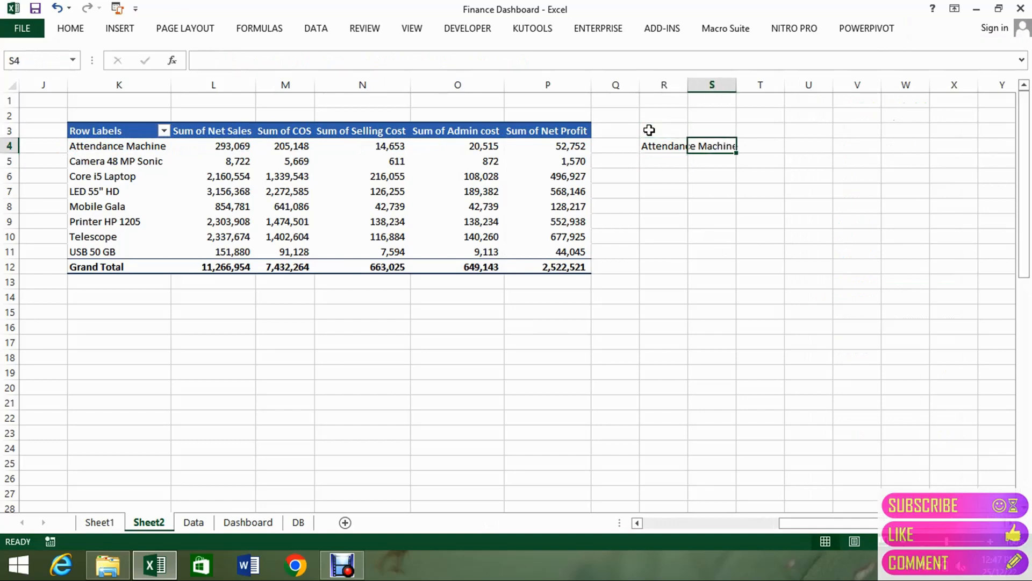
{"action": "type", "text": "="}
{"action": "key", "text": "Left"}
{"action": "key", "text": "Left"}
{"action": "key", "text": "Left"}
{"action": "key", "text": "Left"}
{"action": "key", "text": "Left"}
{"action": "key", "text": "Left"}
{"action": "key", "text": "Left"}
{"action": "key", "text": "Left"}
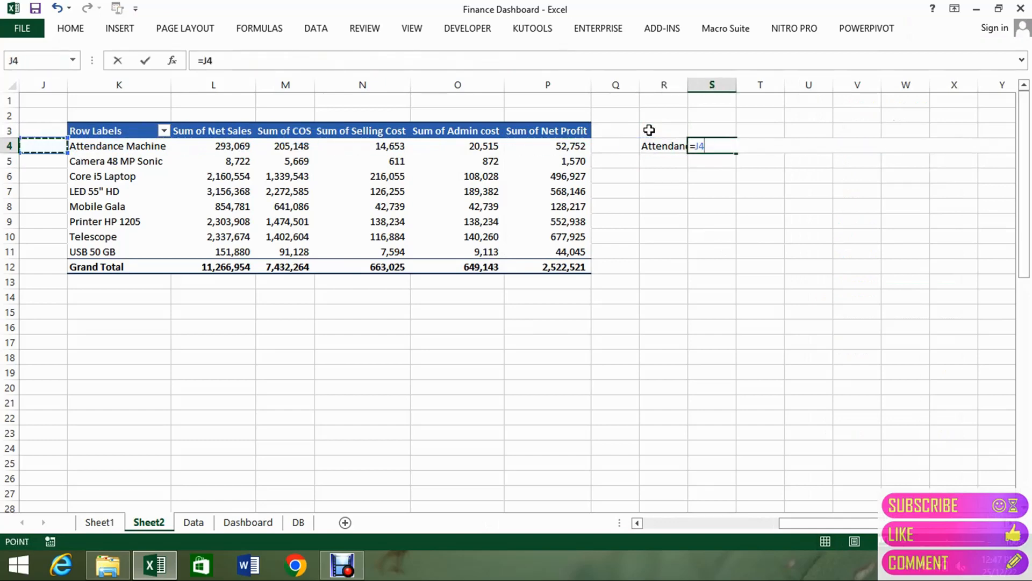
{"action": "key", "text": "Right"}
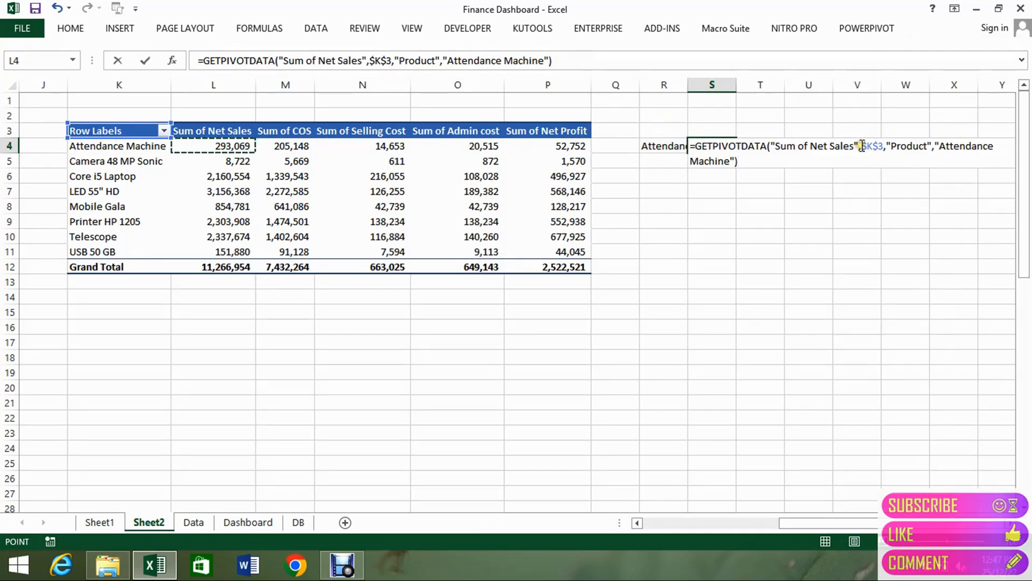
Strip the GETPIVOTDATA function and its arguments from the S4 formula, leaving the plain relative reference =K3
{"action": "left_click_drag", "start_coordinate": [861, 145], "coordinate": [693, 145]}
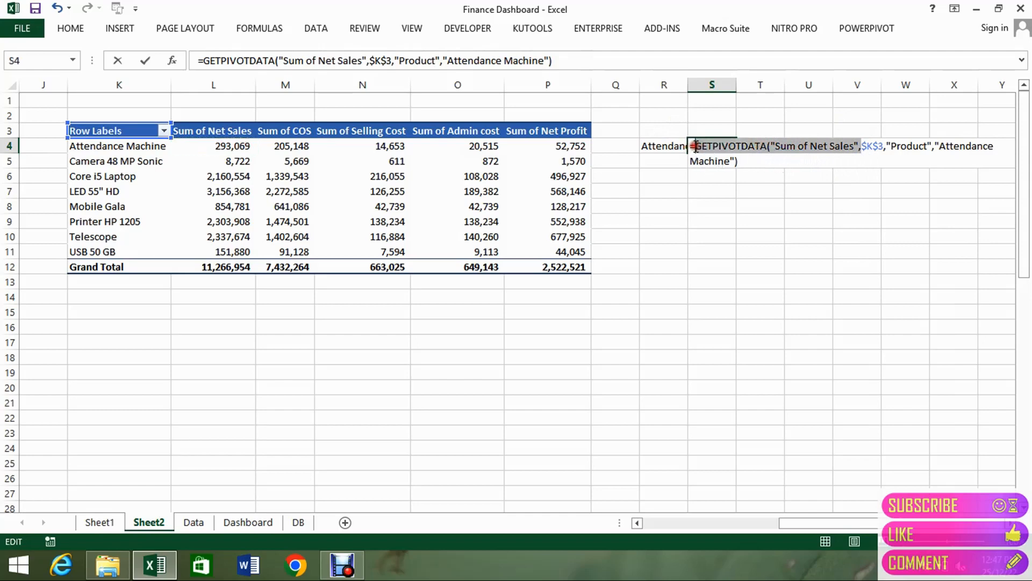
{"action": "key", "text": "Delete"}
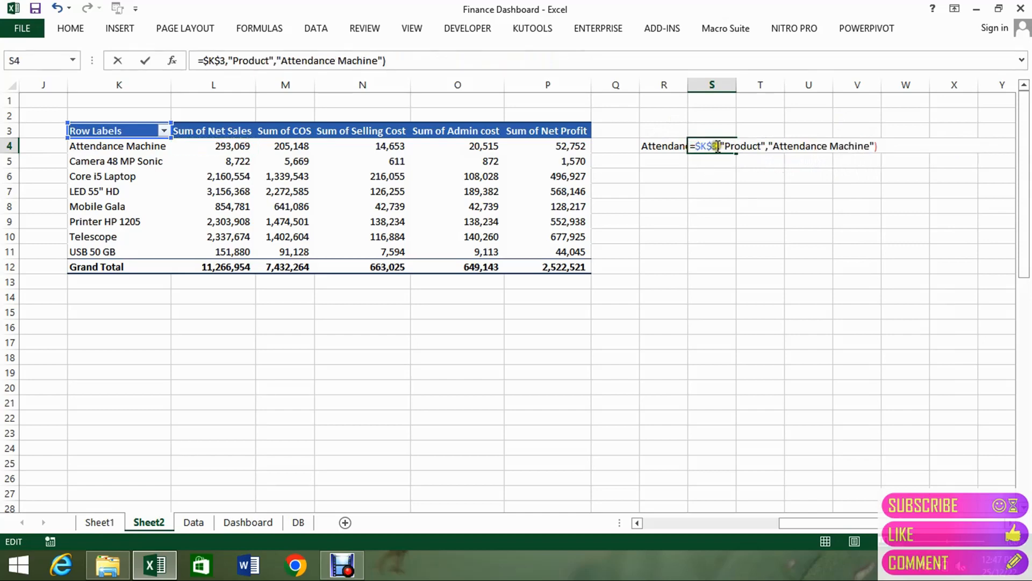
{"action": "left_click_drag", "start_coordinate": [719, 146], "coordinate": [885, 148]}
{"action": "key", "text": "Delete"}
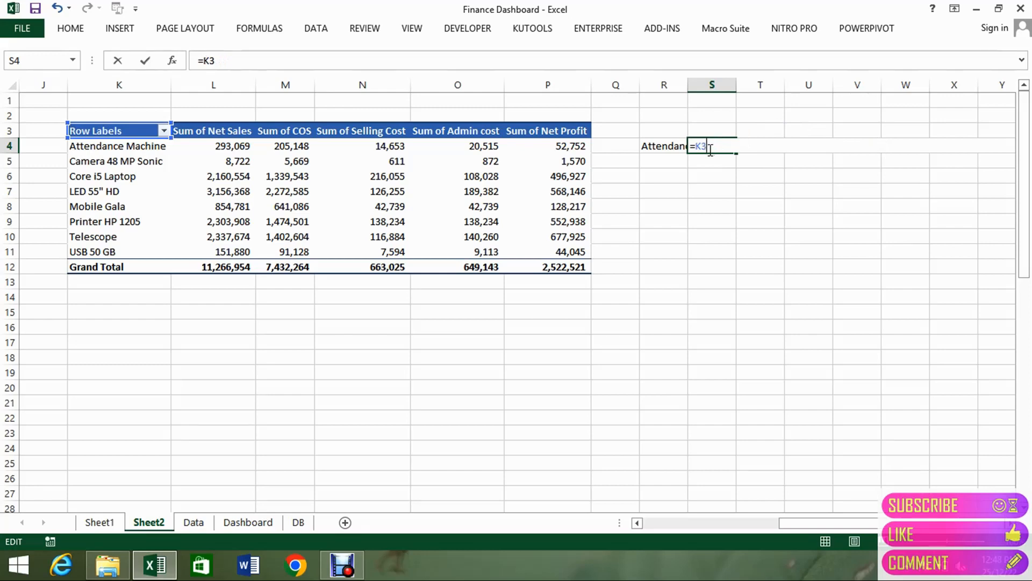
{"action": "key", "text": "Return"}
{"action": "key", "text": "Up"}
{"action": "key", "text": "Left"}
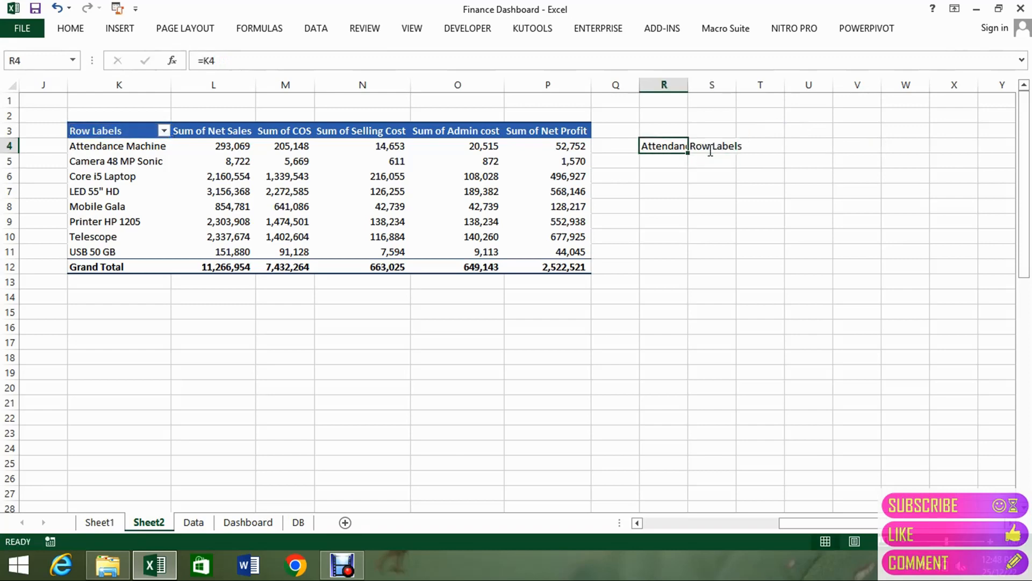
Correct the formula in S4 to =L4 so it refers to the Attendance Machine's net sales
{"action": "key", "text": "Right"}
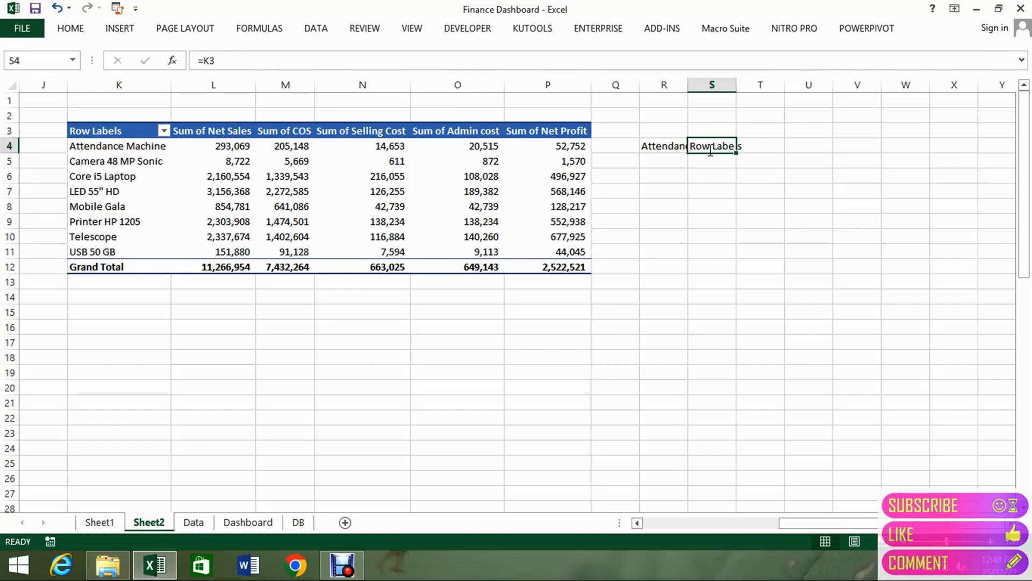
{"action": "key", "text": "F2"}
{"action": "key", "text": "BackSpace"}
{"action": "type", "text": "4"}
{"action": "key", "text": "Return"}
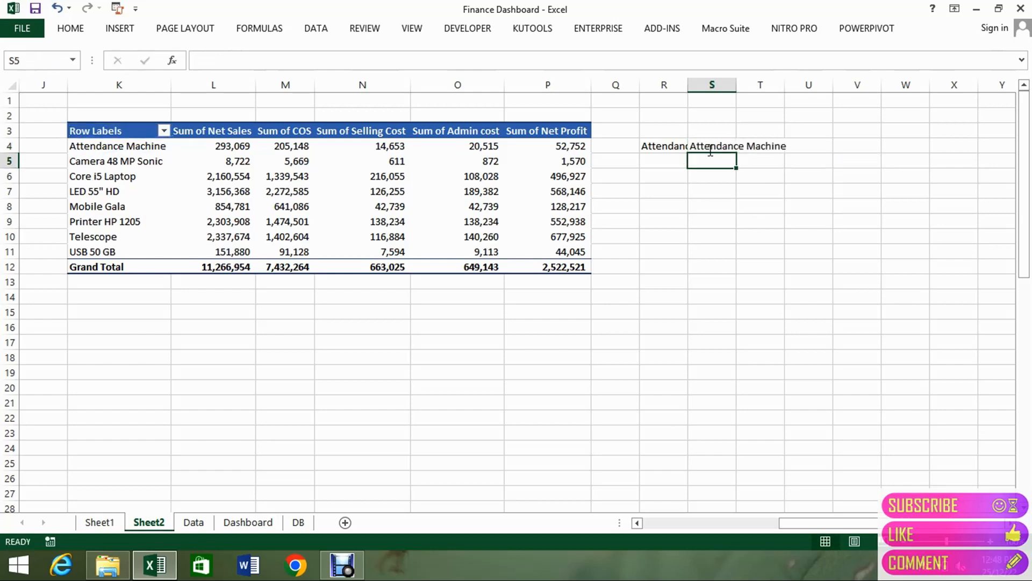
{"action": "key", "text": "Up"}
{"action": "key", "text": "F2"}
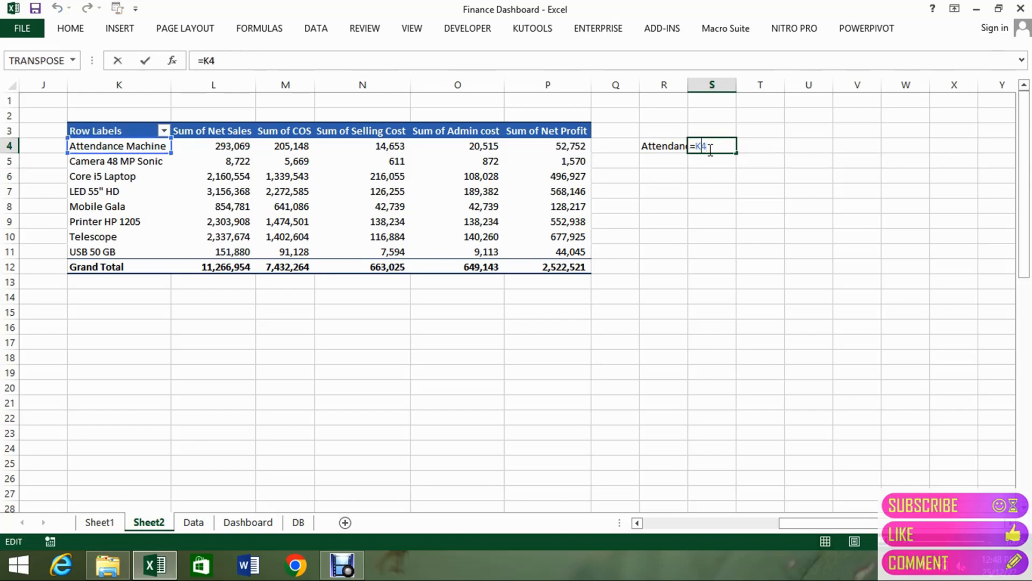
{"action": "key", "text": "Left"}
{"action": "key", "text": "BackSpace"}
{"action": "type", "text": "l"}
{"action": "key", "text": "Return"}
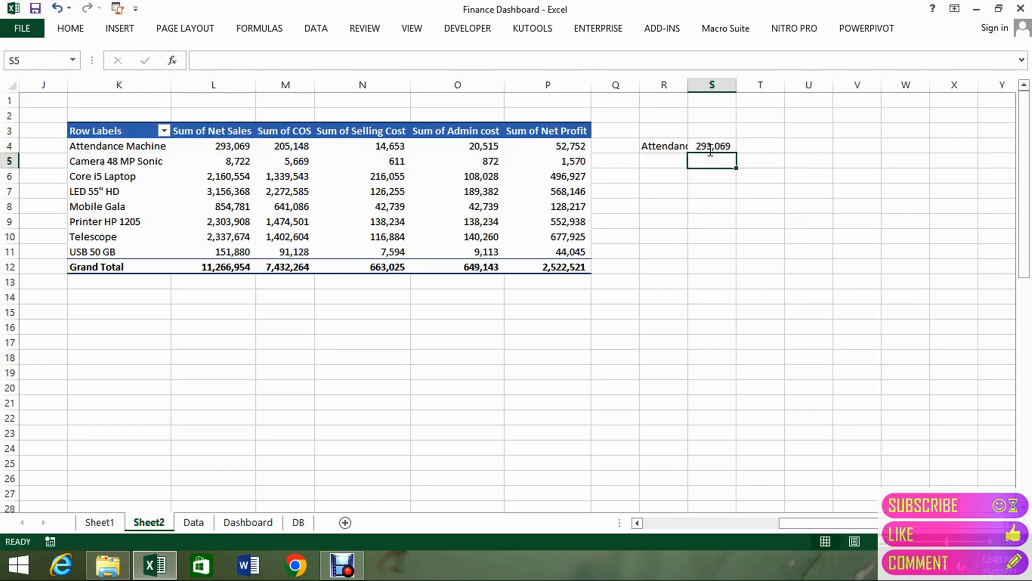
Fill the R4:S4 formulas down through row 11 so every product's name and net sales are pulled in
{"action": "key", "text": "Up"}
{"action": "key", "text": "Left"}
{"action": "key", "text": "shift+Right"}
{"action": "key", "text": "shift+Down"}
{"action": "key", "text": "shift+Down"}
{"action": "key", "text": "shift+Down"}
{"action": "key", "text": "shift+Down"}
{"action": "key", "text": "shift+Down"}
{"action": "key", "text": "shift+Down"}
{"action": "key", "text": "shift+Down"}
{"action": "key", "text": "shift+Down"}
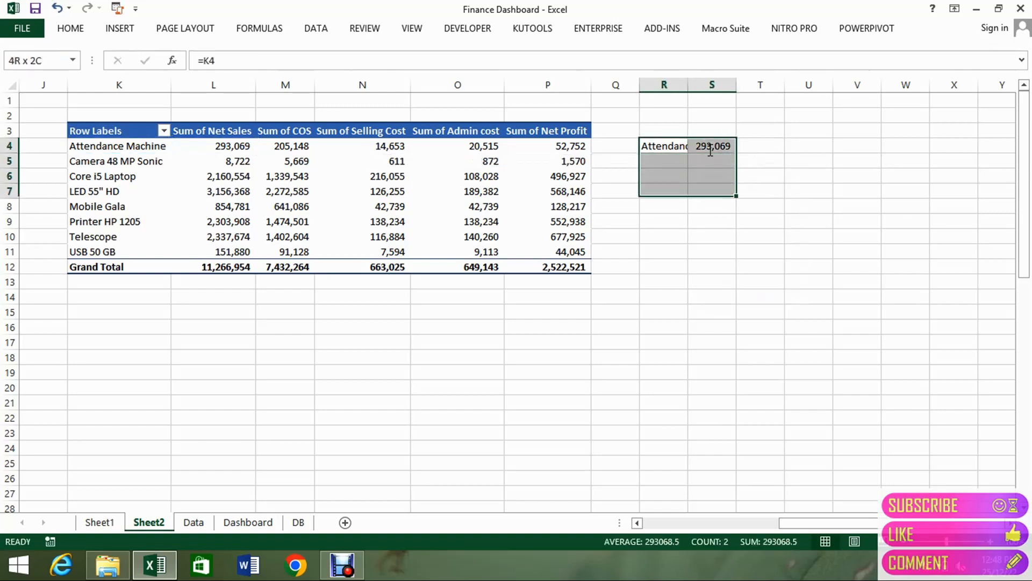
{"action": "key", "text": "shift+Up"}
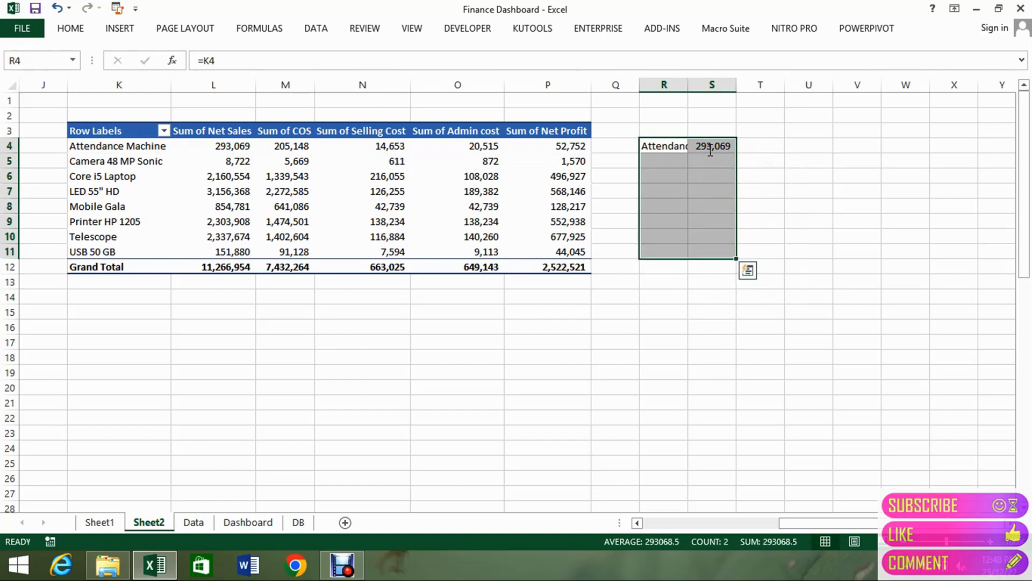
{"action": "key", "text": "ctrl+d"}
Fill the net sales formulas in S4:S11 across to column W to pull in the cost and net profit figures
{"action": "left_click", "coordinate": [710, 151]}
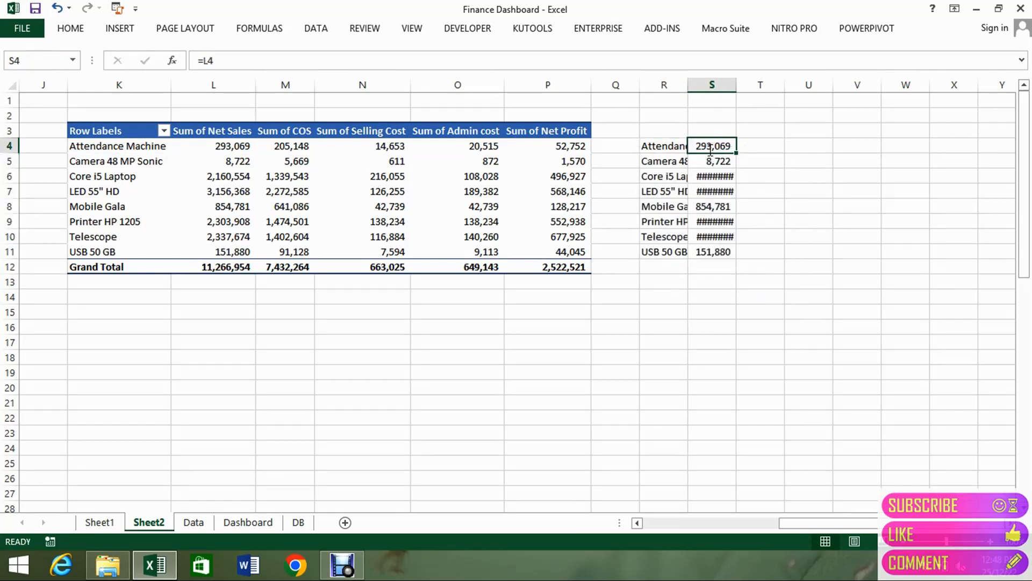
{"action": "key", "text": "shift+Down"}
{"action": "key", "text": "shift+Down"}
{"action": "key", "text": "shift+Down"}
{"action": "key", "text": "shift+Down"}
{"action": "key", "text": "shift+Down"}
{"action": "key", "text": "shift+Down"}
{"action": "key", "text": "shift+Down"}
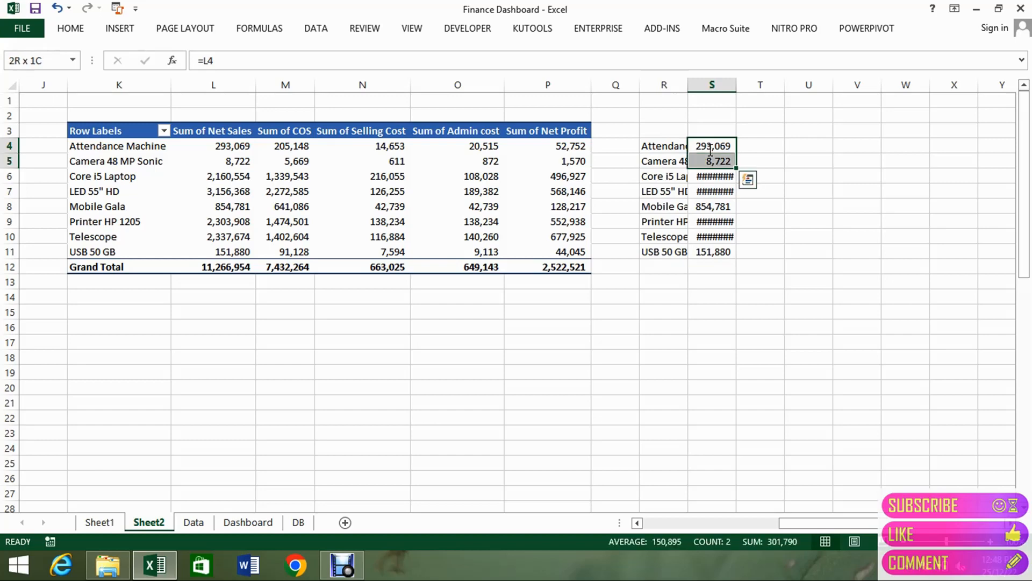
{"action": "key", "text": "shift+Right"}
{"action": "key", "text": "shift+Right"}
{"action": "key", "text": "shift+Right"}
{"action": "key", "text": "shift+Right"}
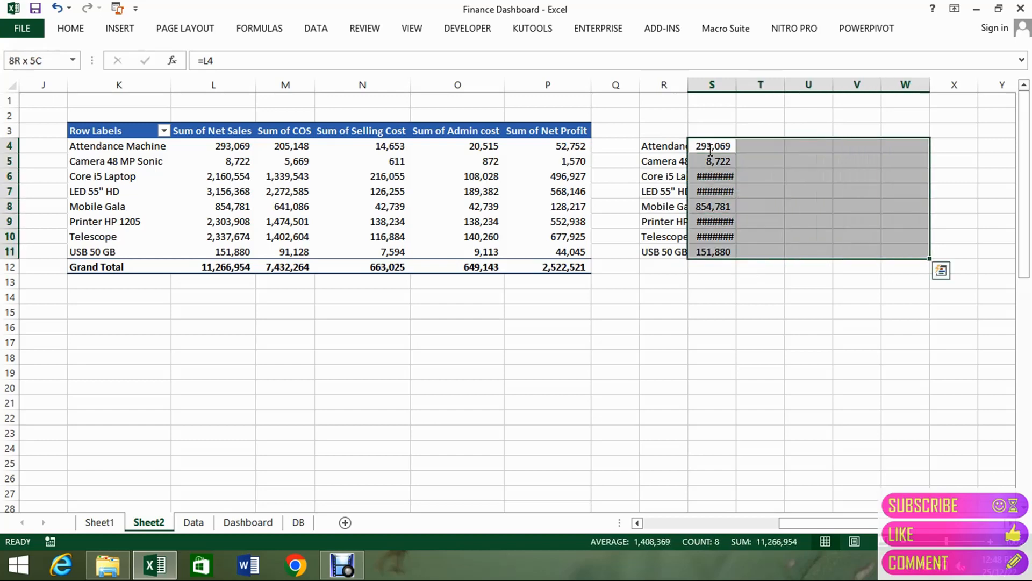
{"action": "key", "text": "ctrl+r"}
Check that the copied formulas in T4 and W4 refer to the matching pivot table columns
{"action": "key", "text": "Right"}
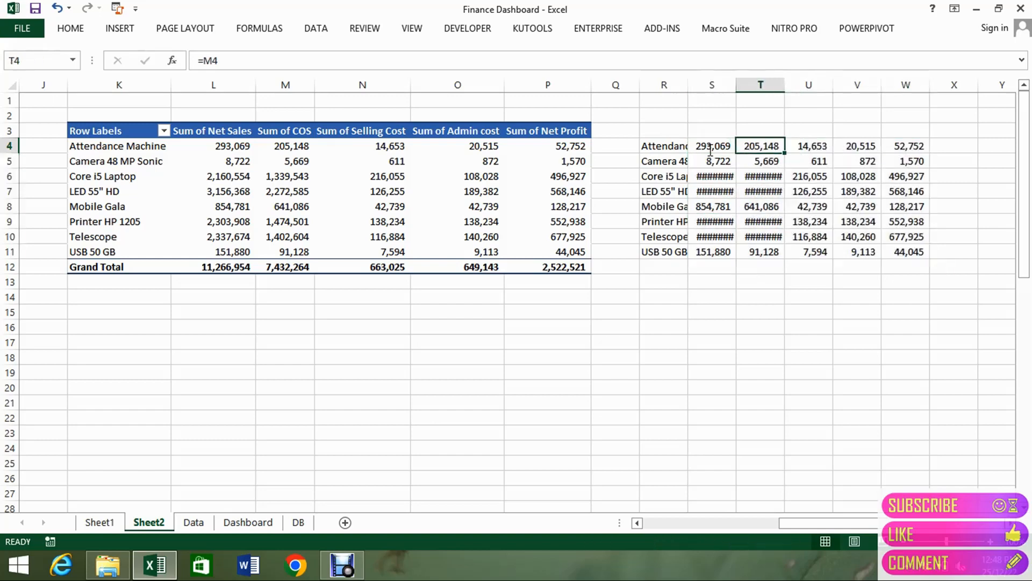
{"action": "key", "text": "F2"}
{"action": "key", "text": "Return"}
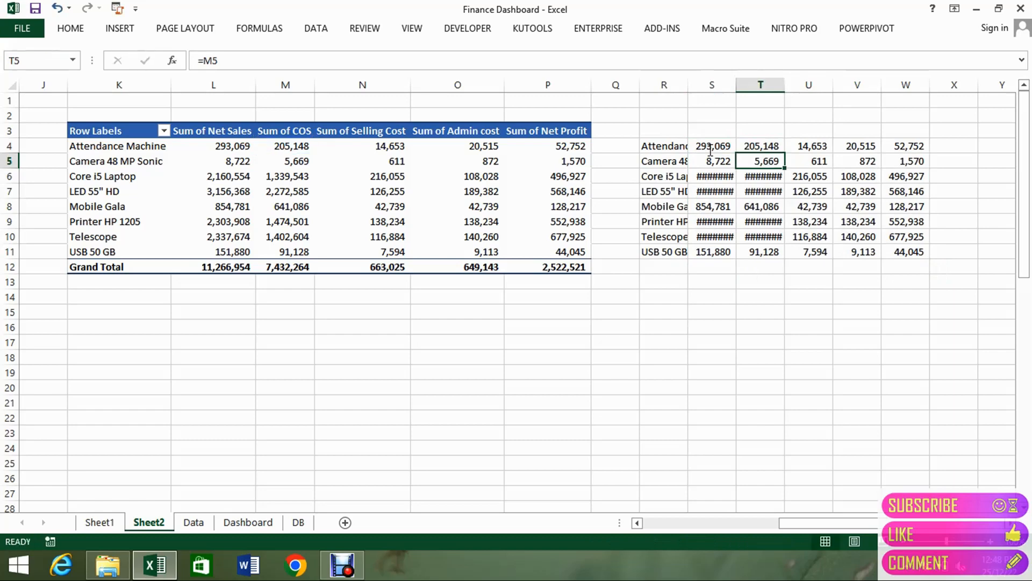
{"action": "key", "text": "Up"}
{"action": "key", "text": "Right"}
{"action": "key", "text": "Right"}
{"action": "key", "text": "Right"}
{"action": "key", "text": "F2"}
{"action": "key", "text": "Return"}
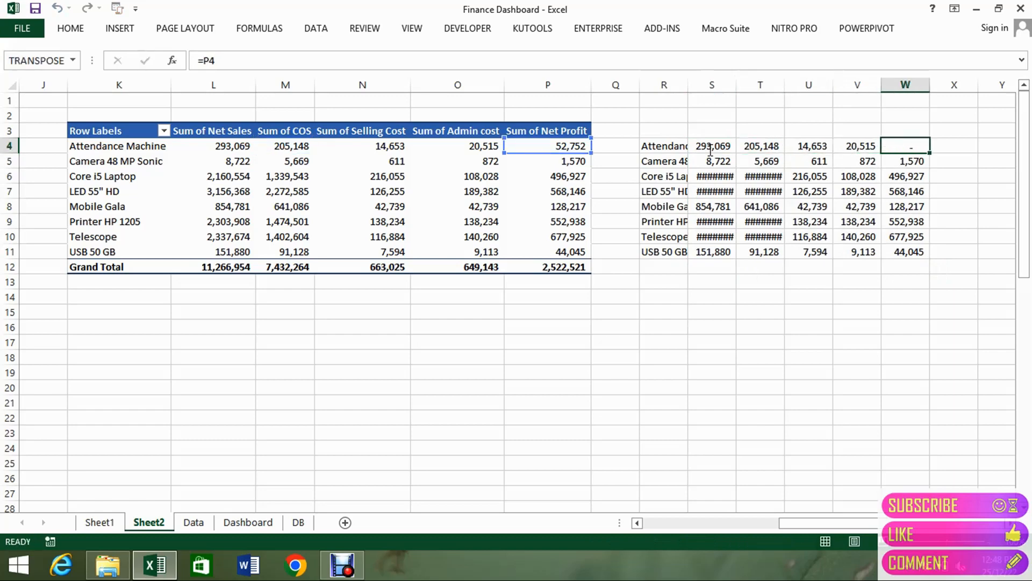
{"action": "key", "text": "Up"}
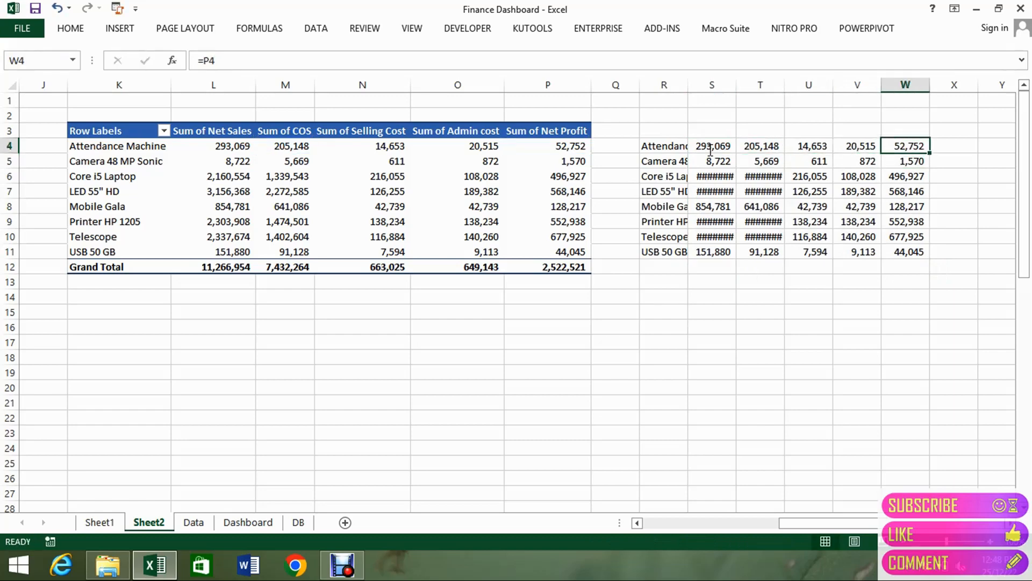
Review the complete linked product table in R4:W11 and return to cell S4
{"action": "key", "text": "Left"}
{"action": "key", "text": "Left"}
{"action": "key", "text": "Left"}
{"action": "key", "text": "Left"}
{"action": "key", "text": "Left"}
{"action": "key", "text": "ctrl+shift+Down"}
{"action": "key", "text": "ctrl+shift+Right"}
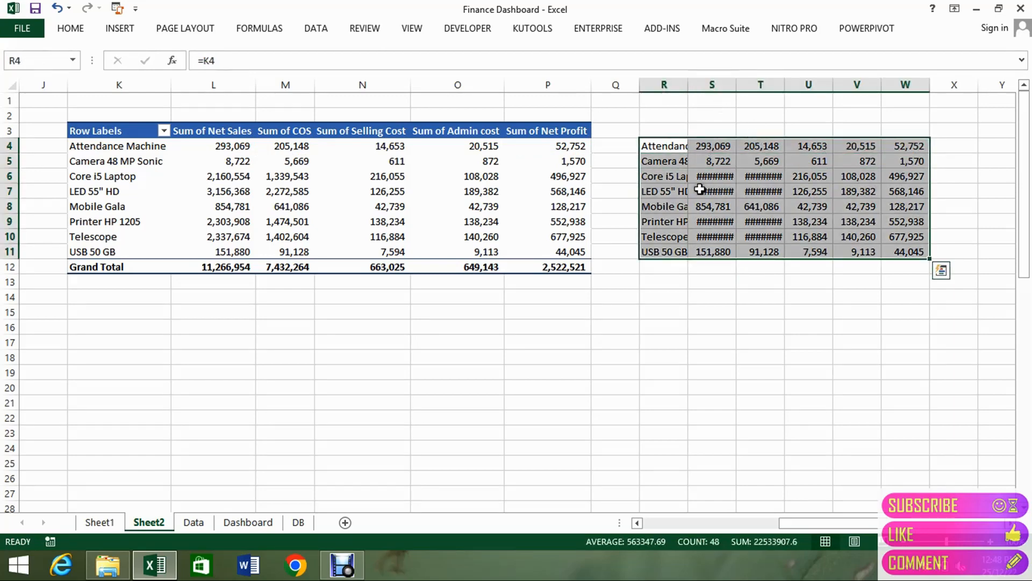
{"action": "left_click", "coordinate": [707, 146]}
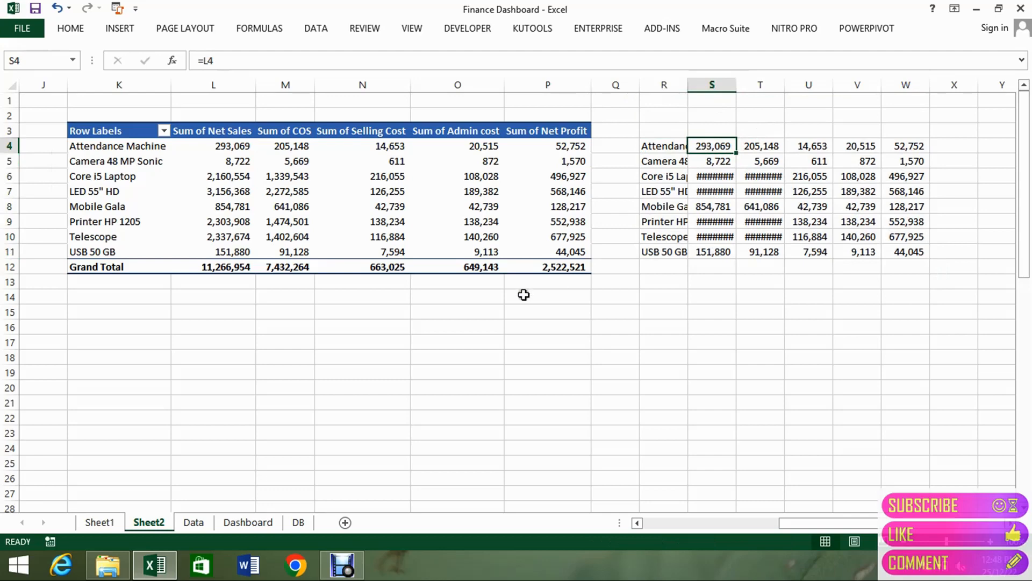
Examine the cell links of the Attendance Machine sales and cost text boxes and the Total Revenue value on the Dashboard sheet
{"action": "left_click", "coordinate": [200, 522]}
{"action": "left_click", "coordinate": [250, 523]}
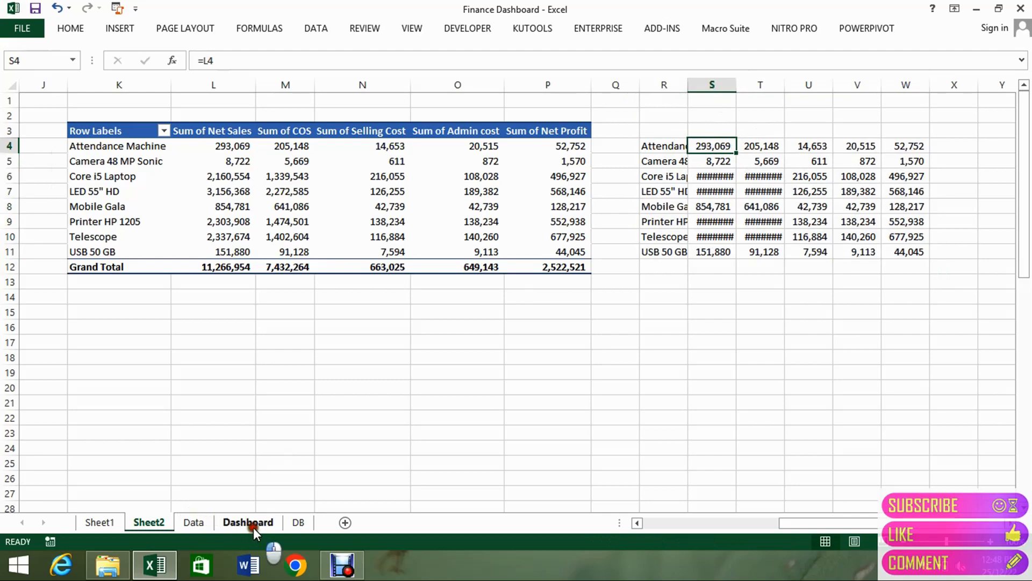
{"action": "left_click", "coordinate": [151, 300]}
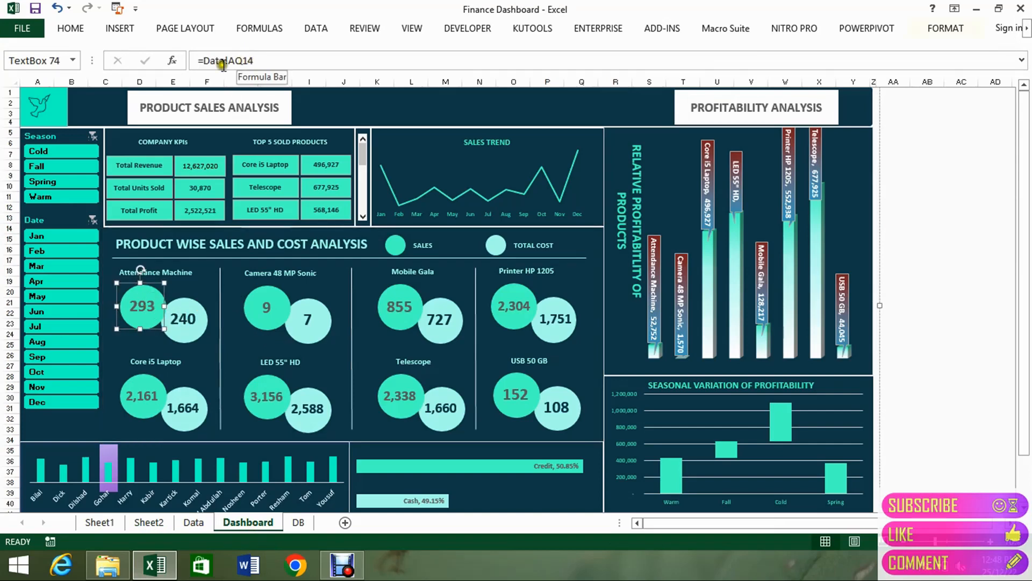
{"action": "left_click", "coordinate": [189, 317]}
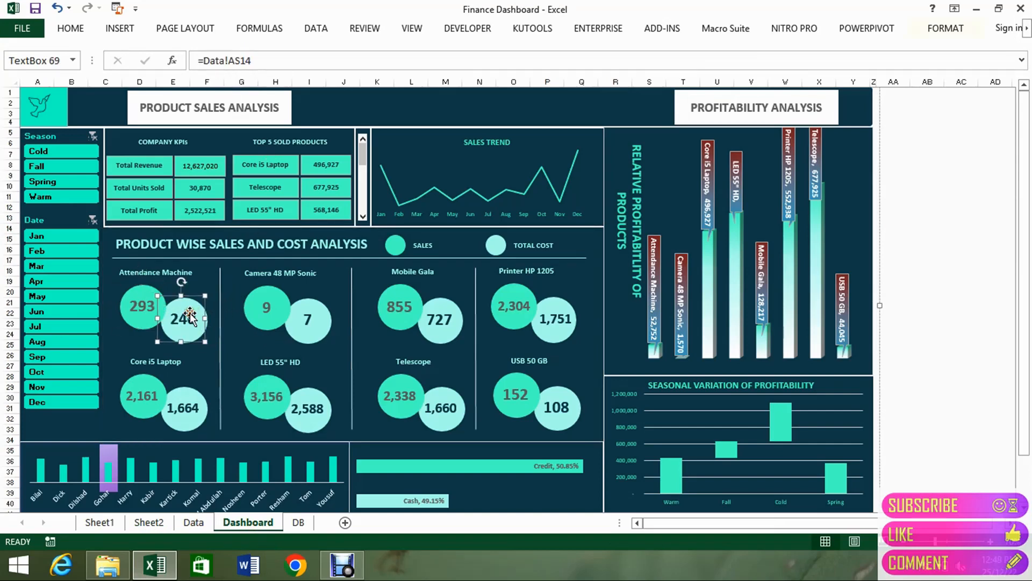
{"action": "left_click", "coordinate": [197, 164]}
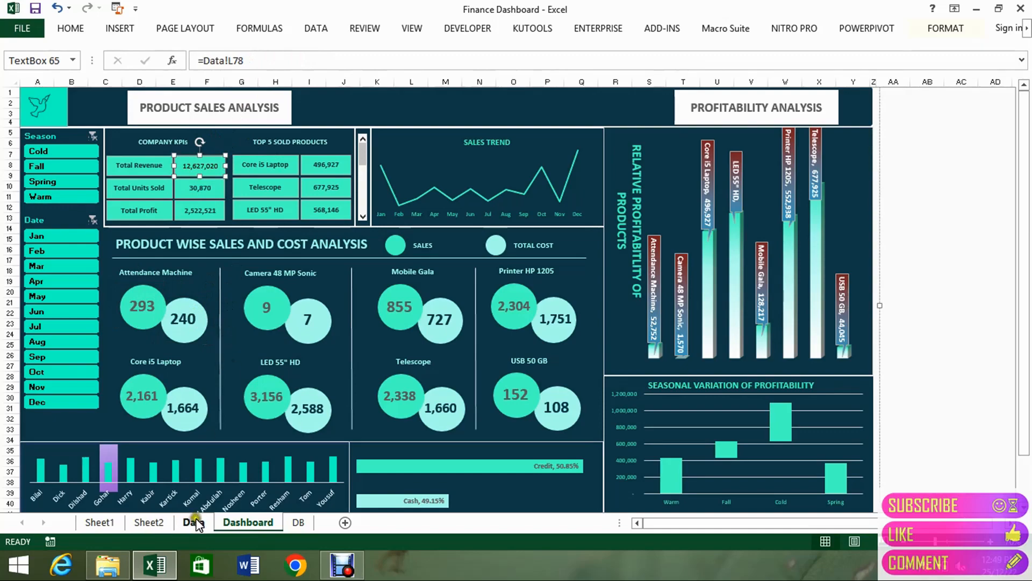
Draw a text box about 0.45" high and 0.64" wide over the first total cost circle on the DB sheet
{"action": "left_click", "coordinate": [298, 522]}
{"action": "left_click", "coordinate": [156, 323]}
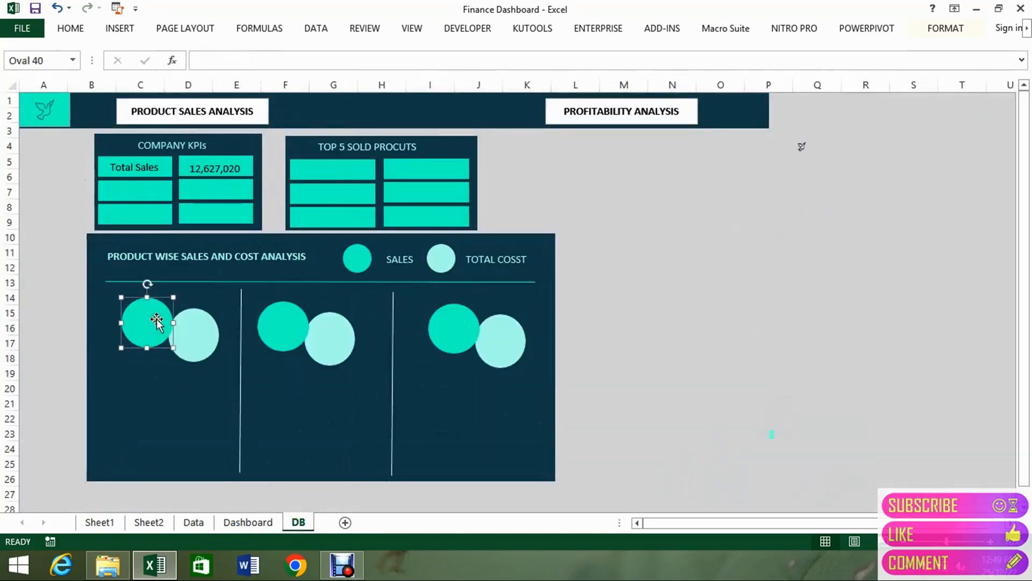
{"action": "left_click", "coordinate": [208, 322]}
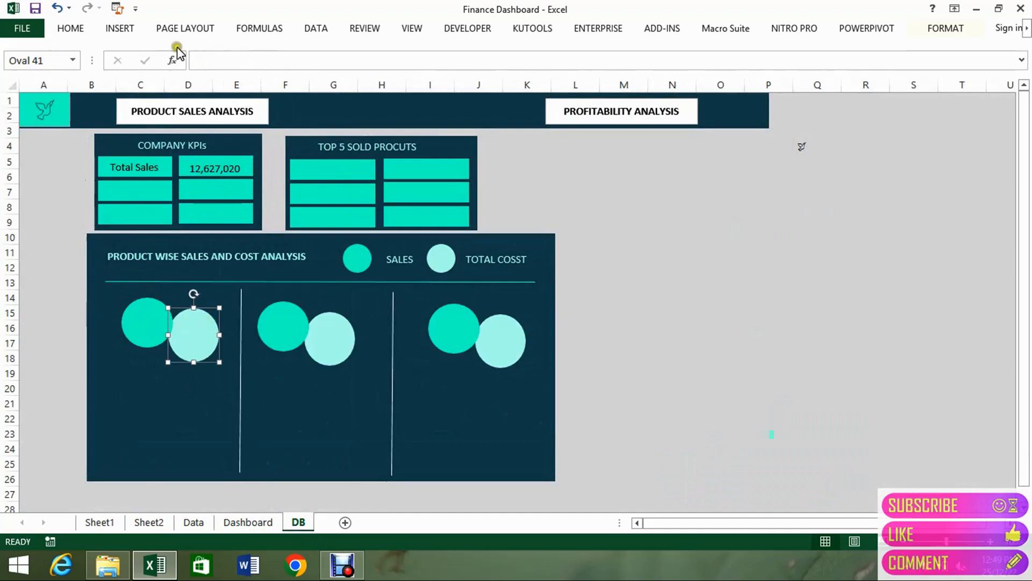
{"action": "left_click", "coordinate": [116, 30]}
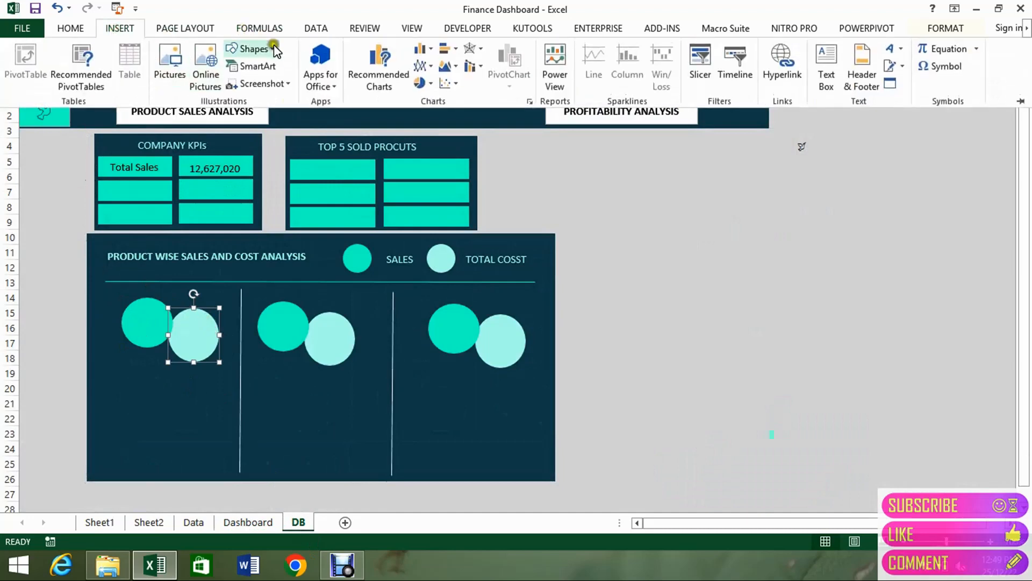
{"action": "left_click", "coordinate": [250, 48]}
{"action": "left_click", "coordinate": [233, 83]}
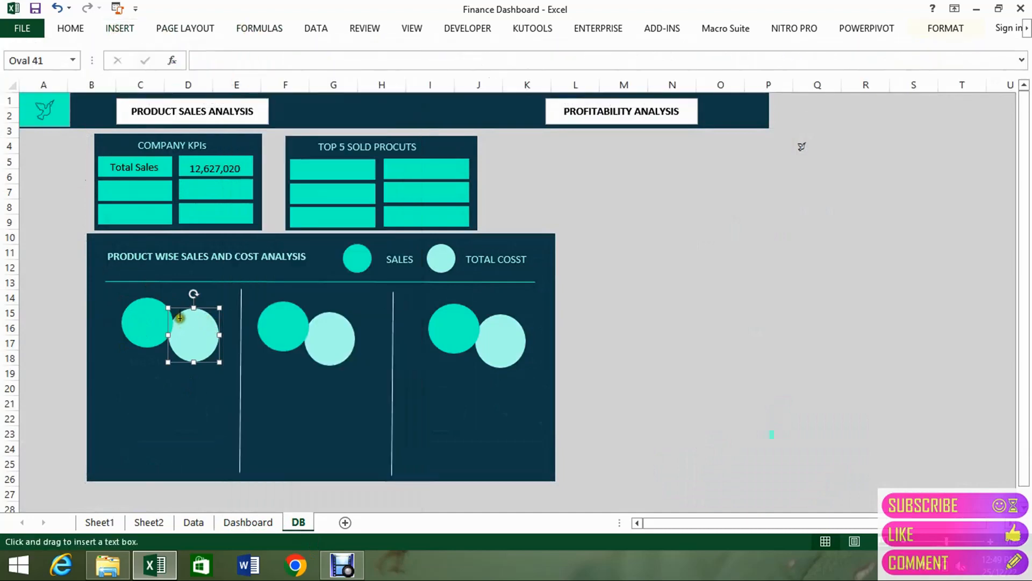
{"action": "left_click_drag", "start_coordinate": [176, 315], "coordinate": [223, 348]}
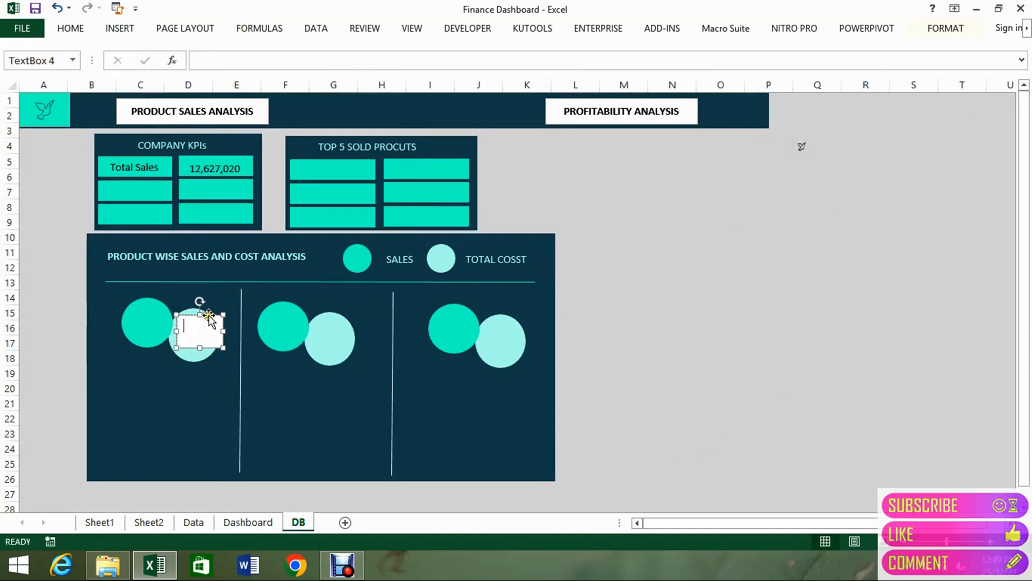
Remove the outline and the fill from the text box over the first total cost circle
{"action": "left_click", "coordinate": [945, 28]}
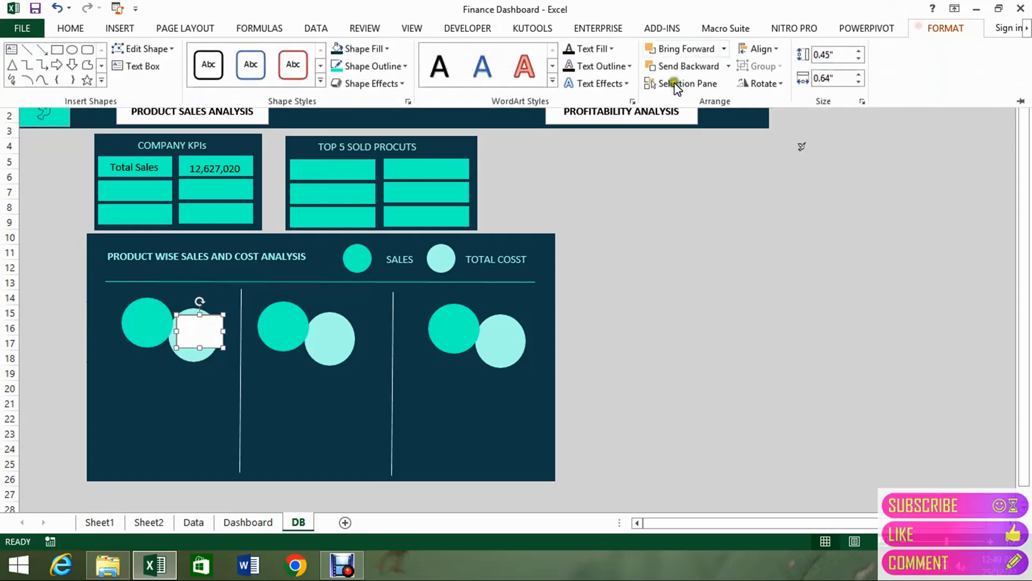
{"action": "left_click", "coordinate": [376, 66]}
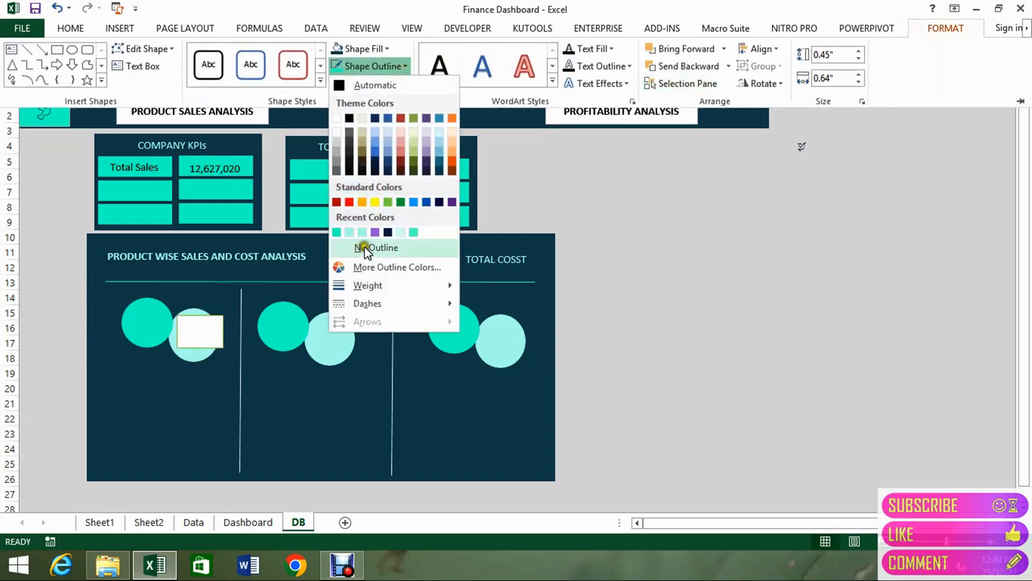
{"action": "left_click", "coordinate": [364, 248]}
{"action": "left_click", "coordinate": [388, 48]}
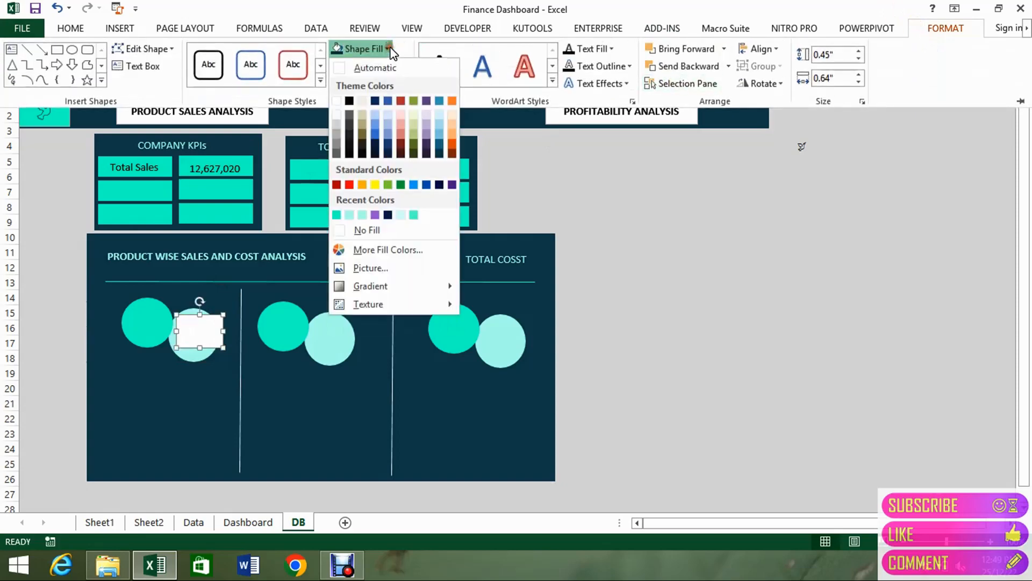
{"action": "left_click", "coordinate": [370, 231]}
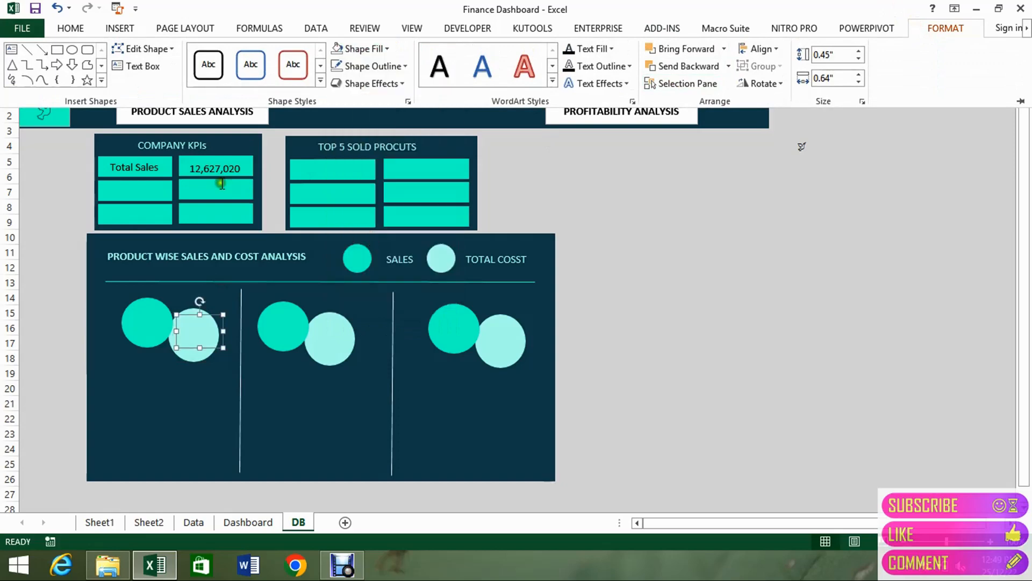
Link the new text box to the Attendance Machine's net sales with the formula =Sheet2!S4
{"action": "left_click", "coordinate": [70, 28]}
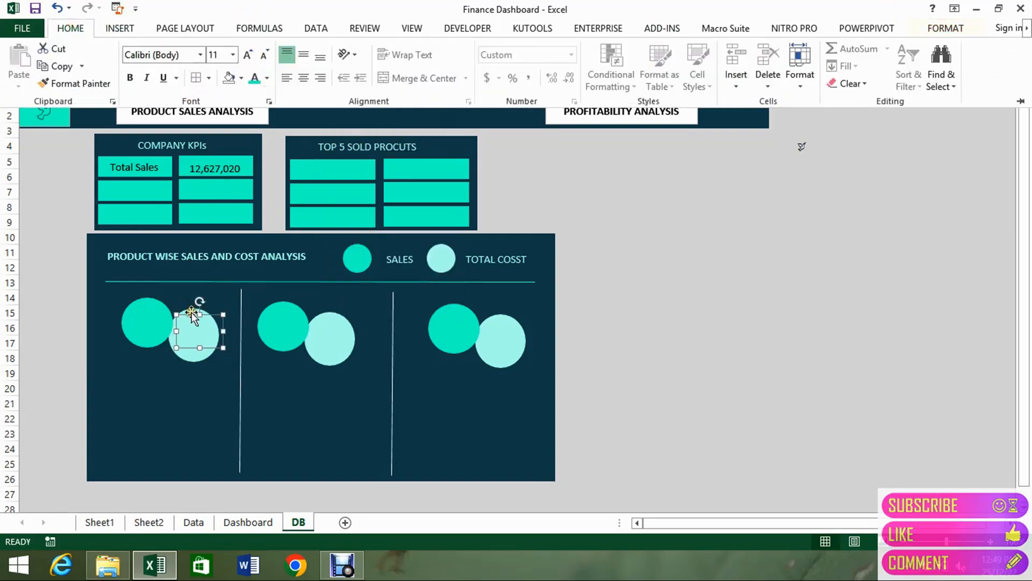
{"action": "key", "text": "ctrl+F1"}
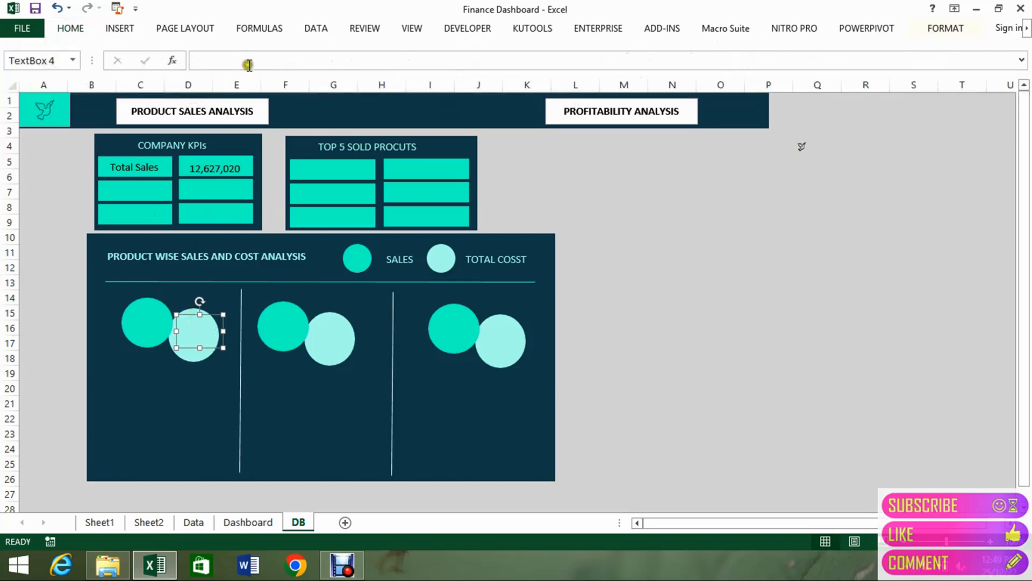
{"action": "left_click", "coordinate": [248, 62]}
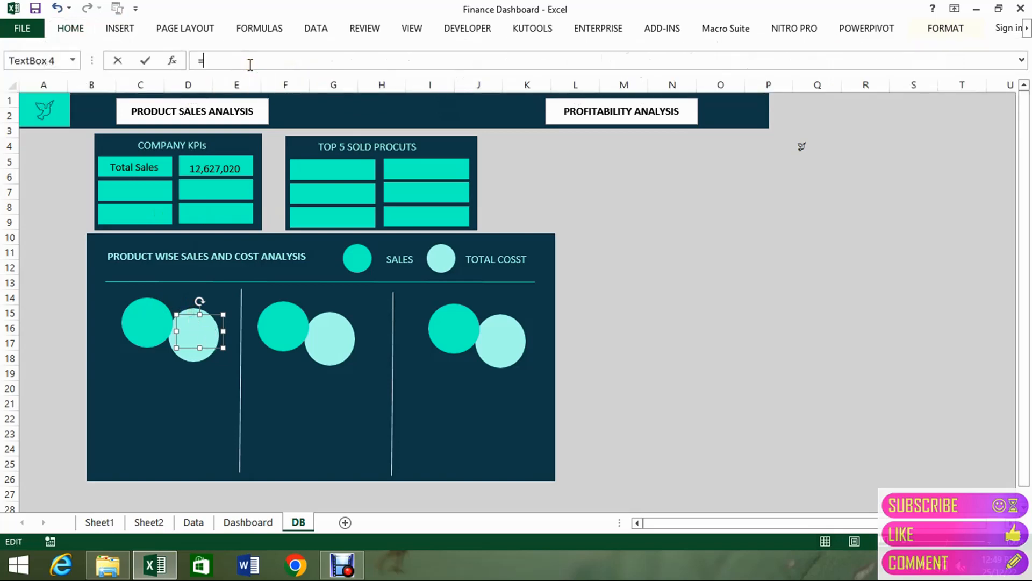
{"action": "left_click", "coordinate": [150, 523]}
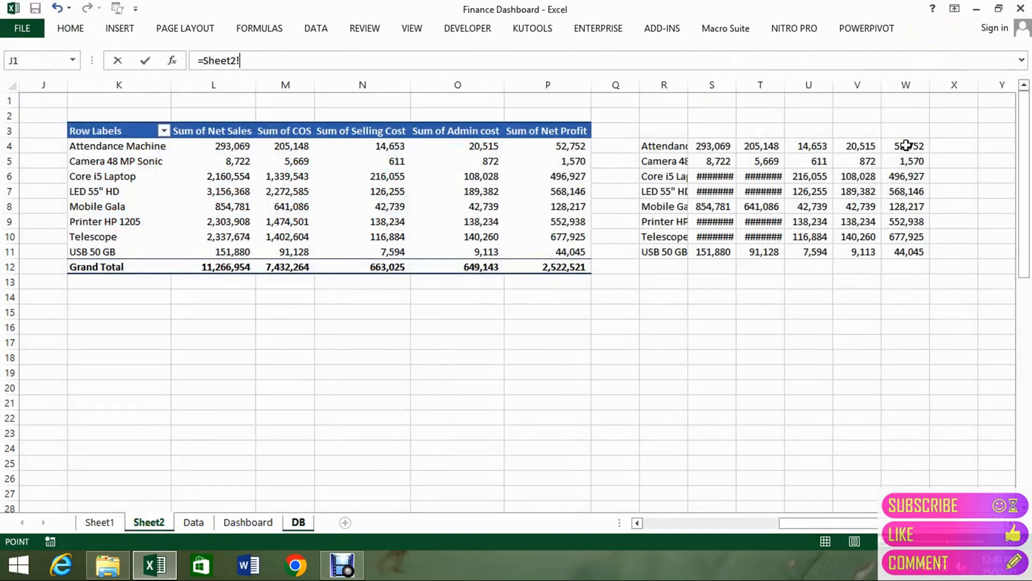
{"action": "left_click", "coordinate": [721, 146]}
{"action": "key", "text": "Return"}
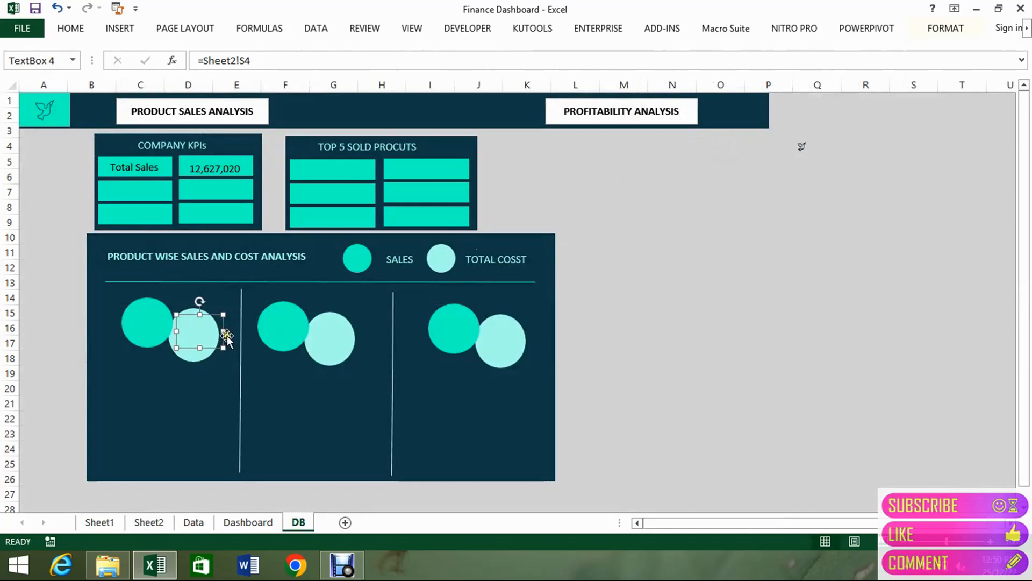
Resize and reposition the linked text box so its value sits centered inside the first total cost circle
{"action": "mouse_move", "coordinate": [223, 332]}
{"action": "left_mouse_down"}
{"action": "mouse_move", "coordinate": [240, 339]}
{"action": "mouse_move", "coordinate": [209, 329]}
{"action": "left_mouse_up"}
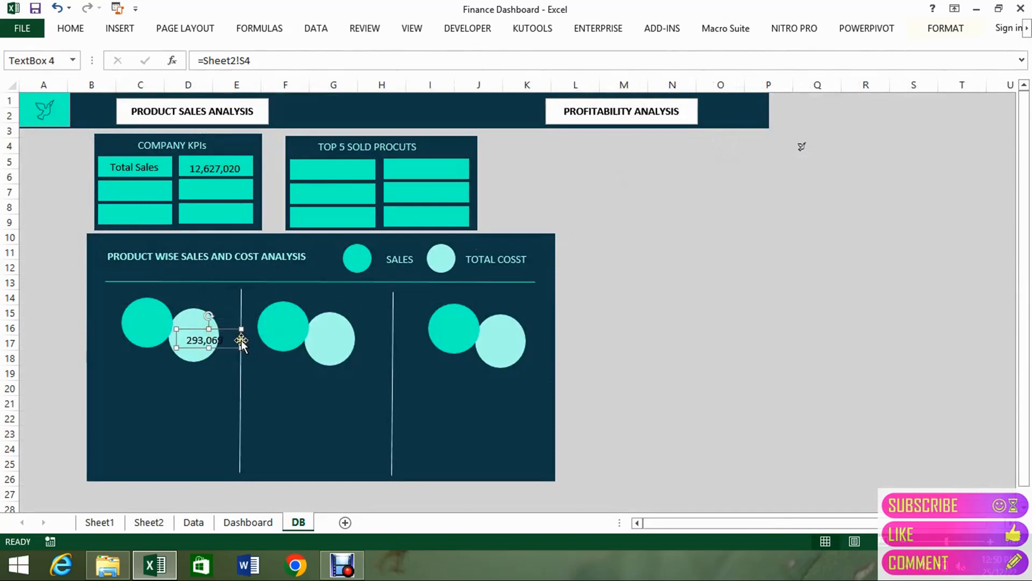
{"action": "mouse_move", "coordinate": [219, 327]}
{"action": "left_mouse_down"}
{"action": "mouse_move", "coordinate": [209, 331]}
{"action": "mouse_move", "coordinate": [228, 332]}
{"action": "mouse_move", "coordinate": [210, 333]}
{"action": "mouse_move", "coordinate": [220, 333]}
{"action": "left_mouse_up"}
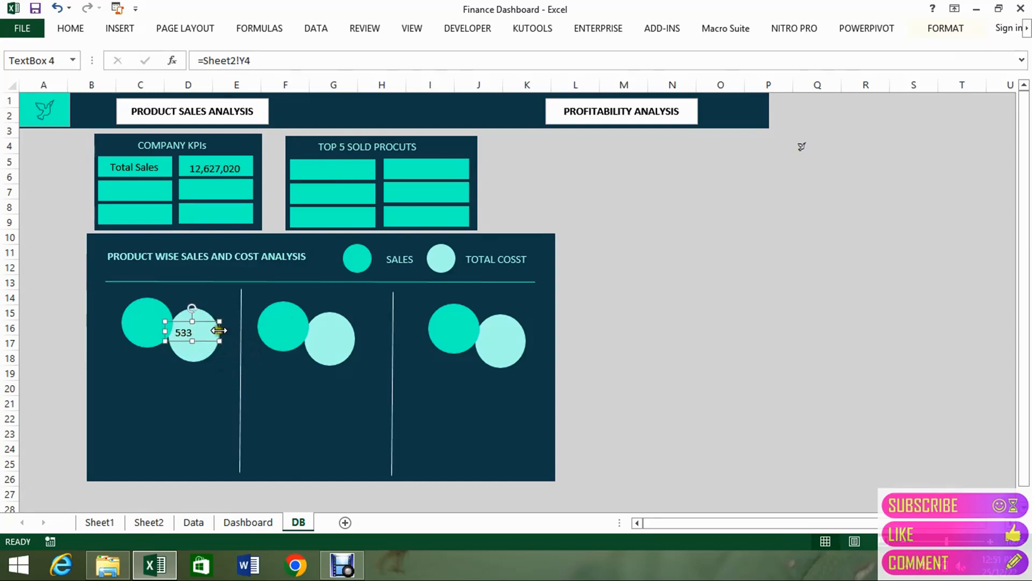
{"action": "left_click_drag", "start_coordinate": [218, 330], "coordinate": [204, 324]}
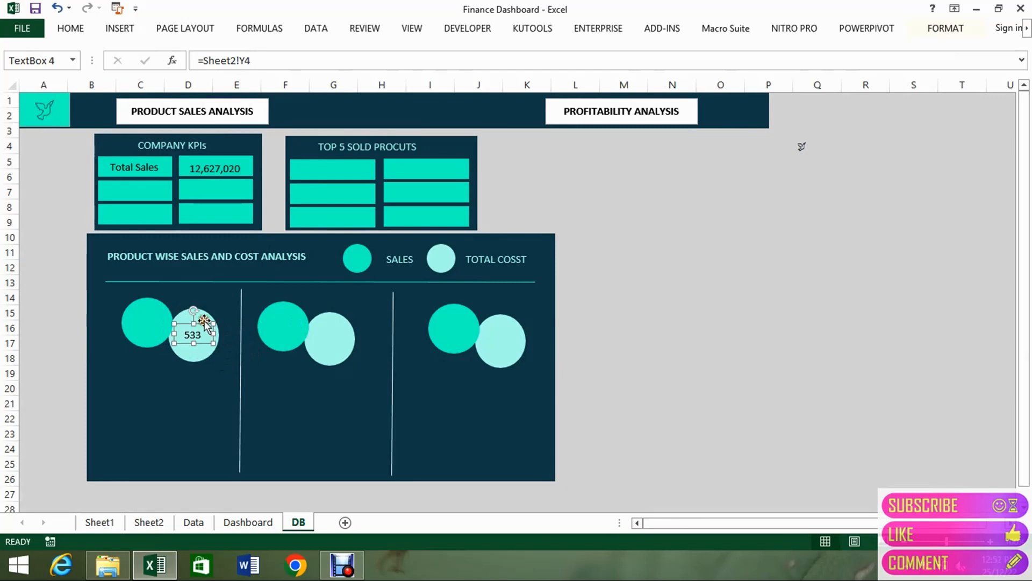
Change the font color of the value in the first total cost circle to a dark blue theme shade
{"action": "left_click", "coordinate": [75, 28]}
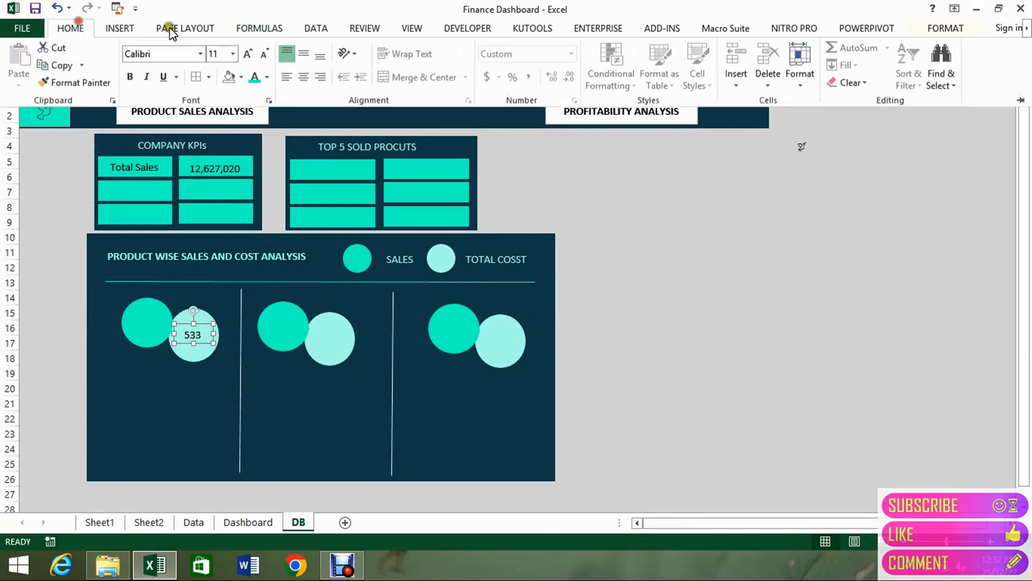
{"action": "left_click", "coordinate": [267, 78]}
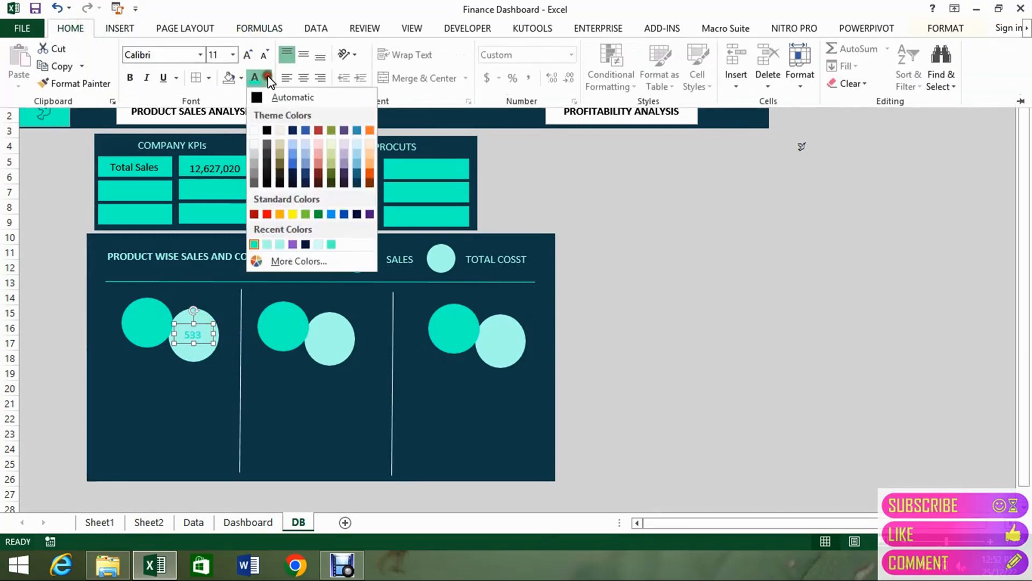
{"action": "left_click", "coordinate": [357, 175]}
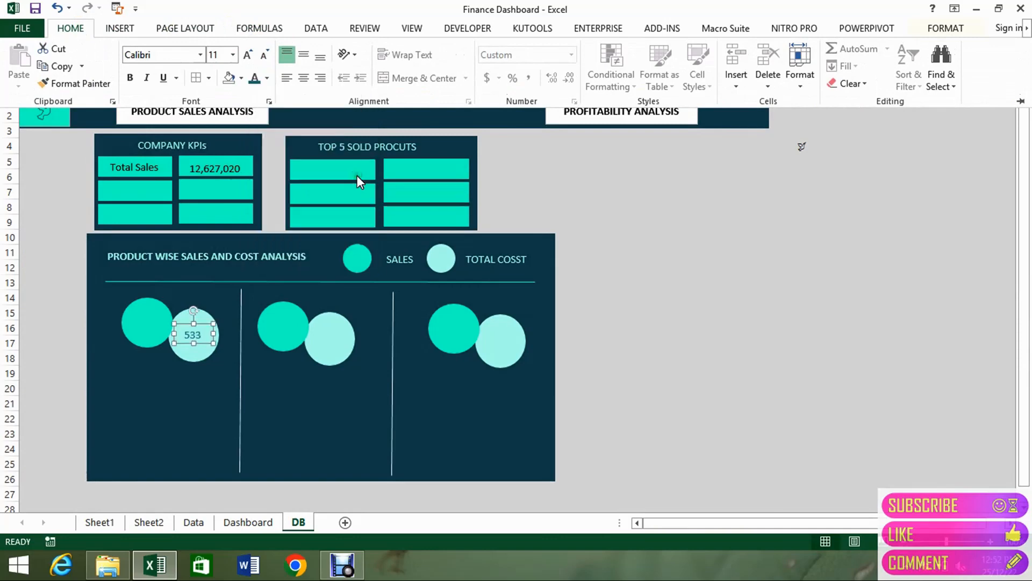
On the Dashboard sheet, check which cell feeds the Attendance Machine sales circle
{"action": "left_click", "coordinate": [239, 519]}
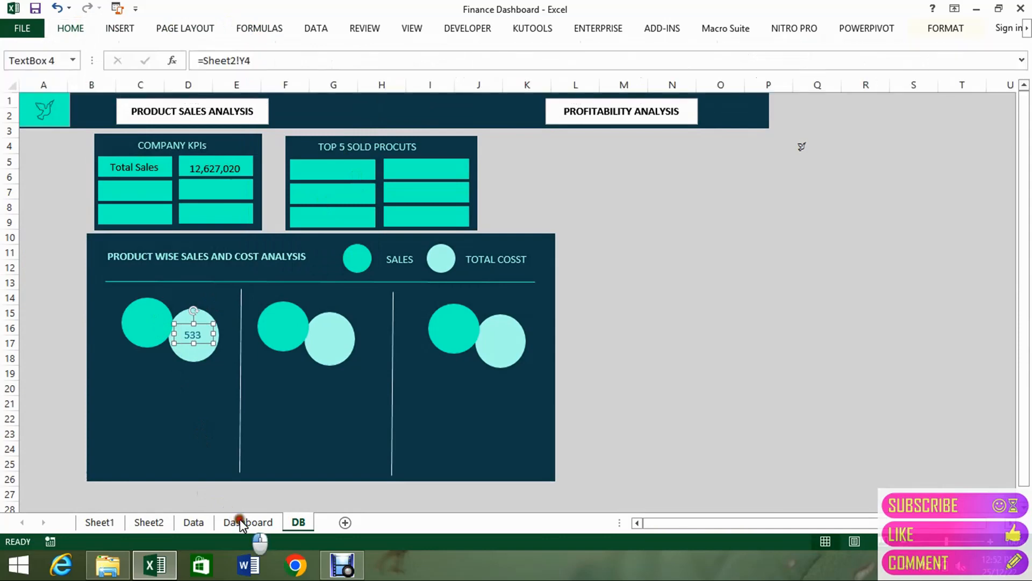
{"action": "left_click", "coordinate": [240, 524]}
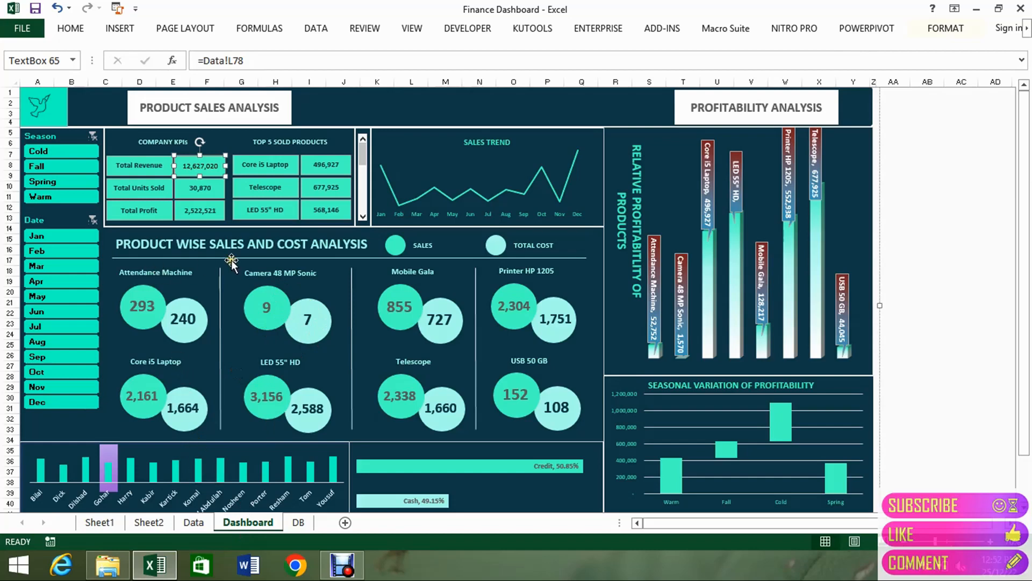
{"action": "left_click", "coordinate": [146, 305]}
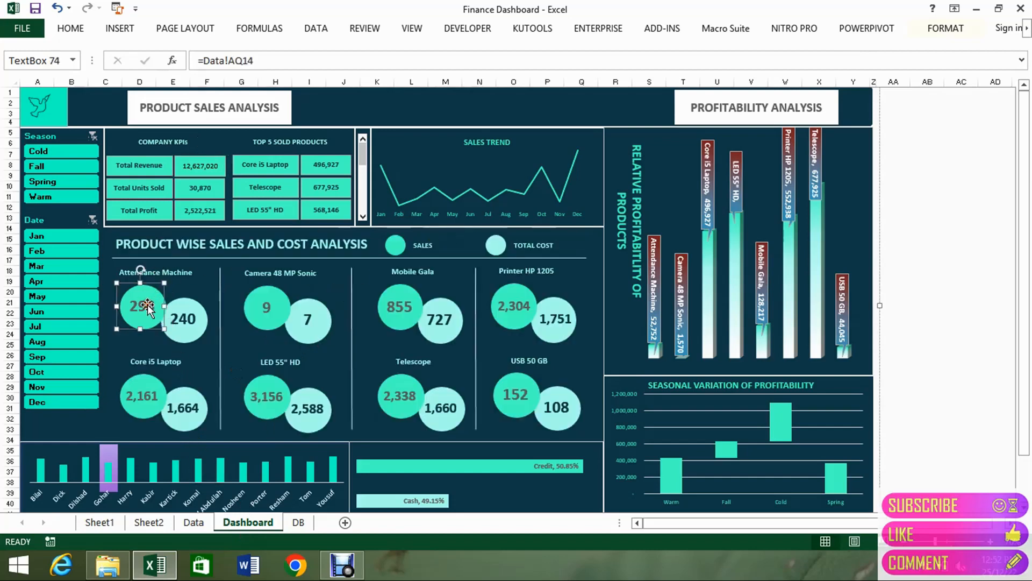
On the Data sheet, examine the pivot table of net sales, COS, selling cost and admin cost by product
{"action": "left_click", "coordinate": [191, 522]}
{"action": "left_click", "coordinate": [629, 243]}
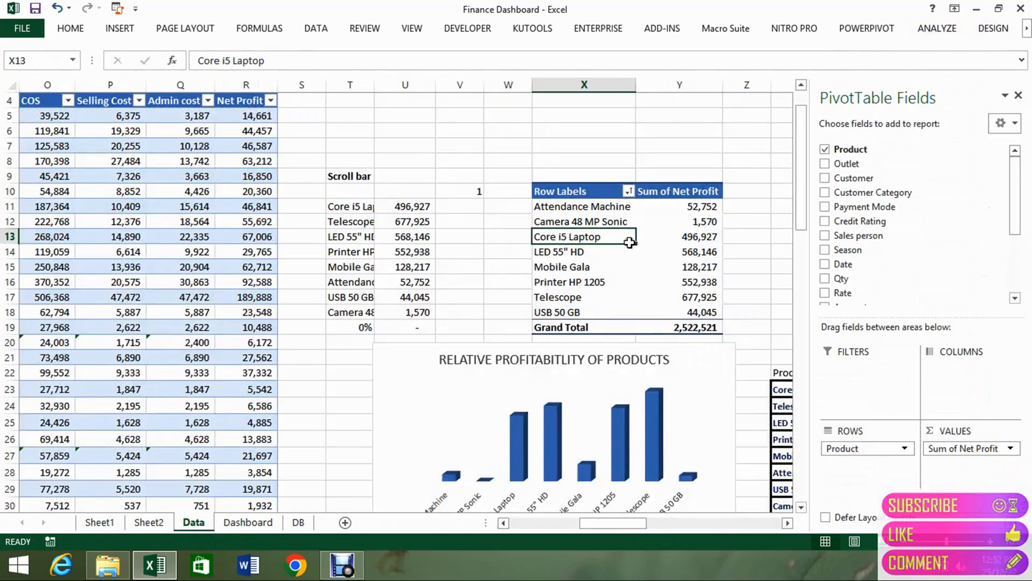
{"action": "key", "text": "ctrl+Right"}
{"action": "key", "text": "ctrl+Right"}
{"action": "key", "text": "ctrl+Right"}
{"action": "key", "text": "ctrl+Right"}
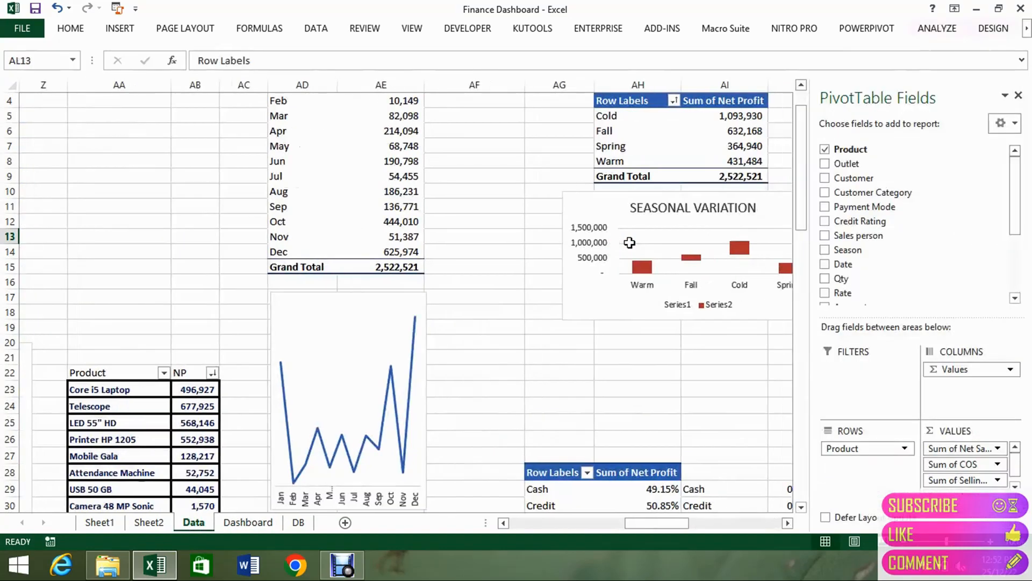
{"action": "key", "text": "Right"}
{"action": "key", "text": "Right"}
{"action": "key", "text": "Right"}
{"action": "key", "text": "Right"}
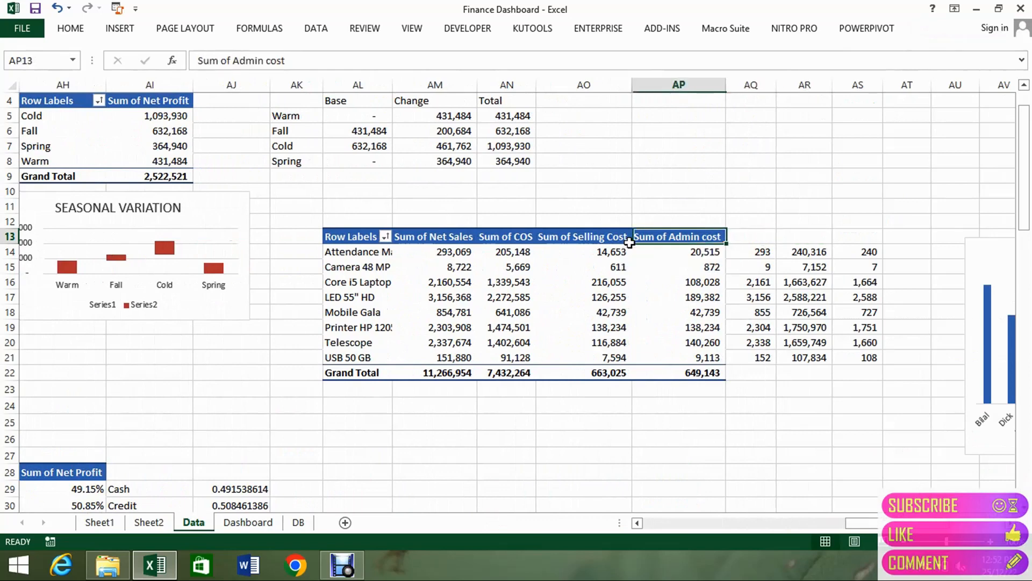
{"action": "key", "text": "Left"}
{"action": "key", "text": "Left"}
{"action": "key", "text": "Left"}
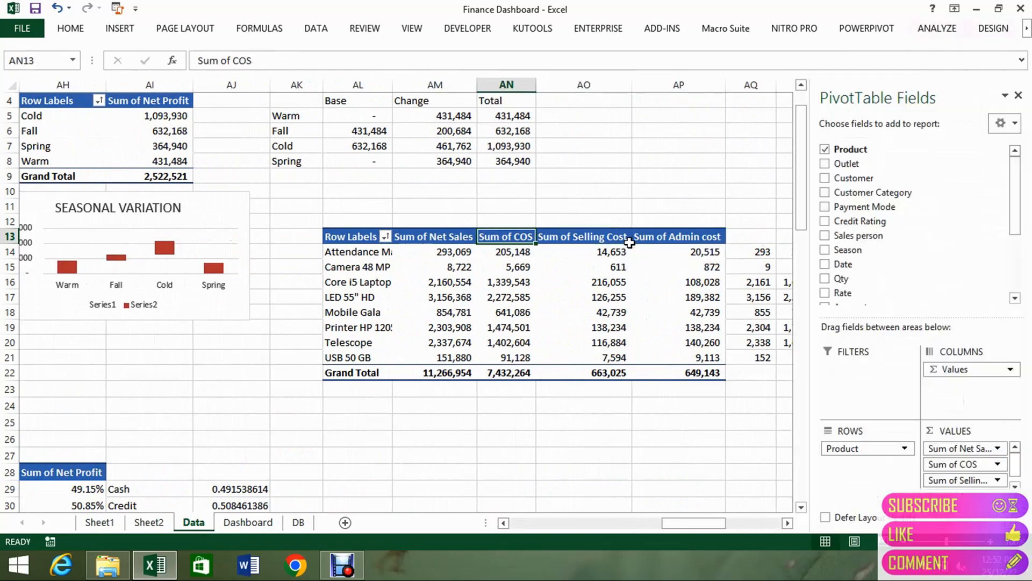
{"action": "key", "text": "Down"}
{"action": "key", "text": "Down"}
{"action": "key", "text": "Down"}
{"action": "key", "text": "Down"}
{"action": "key", "text": "Down"}
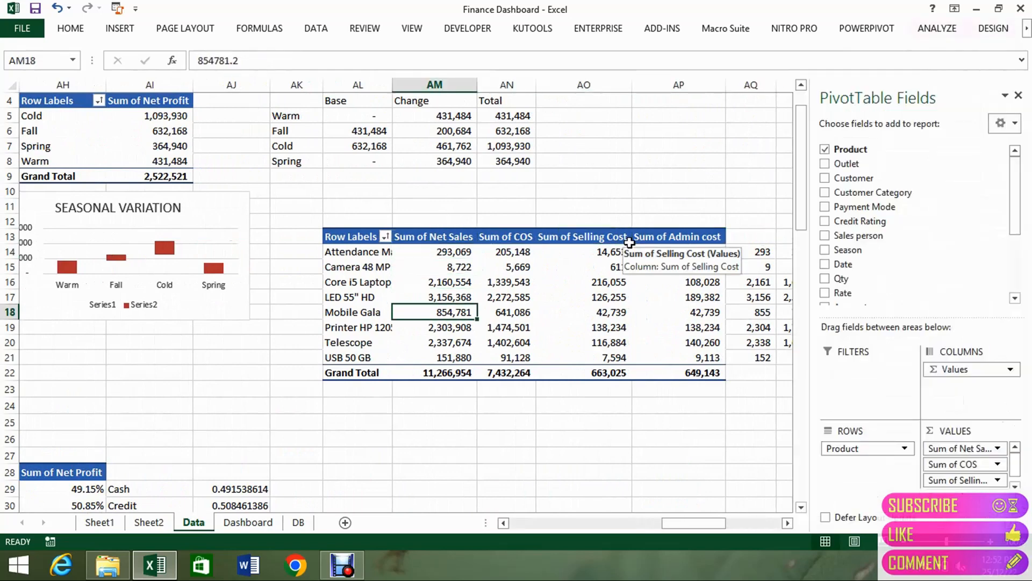
Examine the Attendance Machine row across the pivot table and the three helper columns AQ, AR and AS beside it
{"action": "key", "text": "Up"}
{"action": "key", "text": "Right"}
{"action": "key", "text": "Up"}
{"action": "key", "text": "Up"}
{"action": "key", "text": "Up"}
{"action": "key", "text": "Right"}
{"action": "key", "text": "Right"}
{"action": "key", "text": "Right"}
{"action": "key", "text": "Right"}
{"action": "key", "text": "Right"}
{"action": "key", "text": "Right"}
{"action": "key", "text": "Right"}
{"action": "key", "text": "Right"}
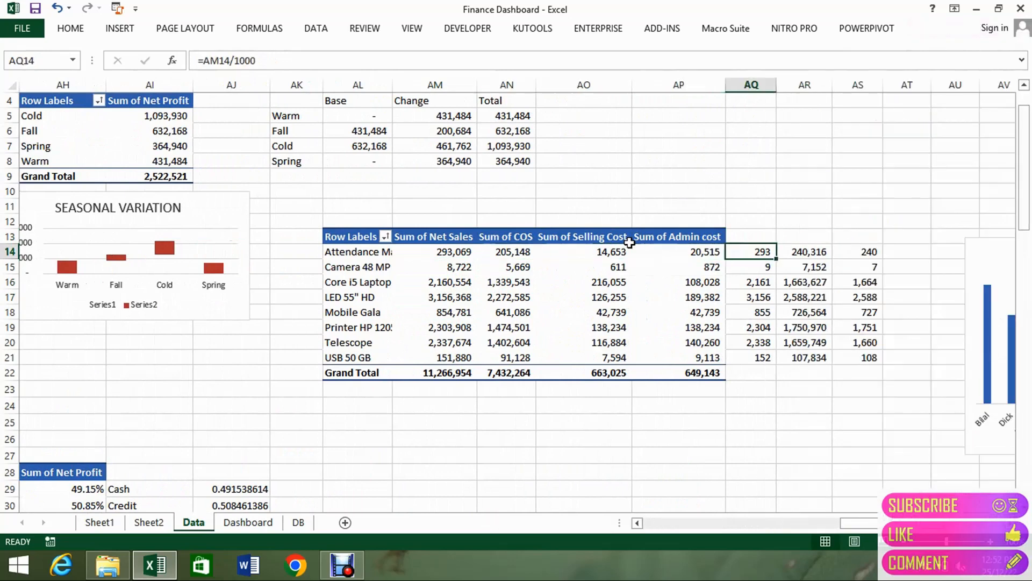
{"action": "key", "text": "Right"}
{"action": "key", "text": "Right"}
{"action": "key", "text": "Left"}
{"action": "key", "text": "Left"}
{"action": "key", "text": "Left"}
{"action": "key", "text": "Left"}
{"action": "key", "text": "Left"}
{"action": "key", "text": "Left"}
{"action": "key", "text": "Left"}
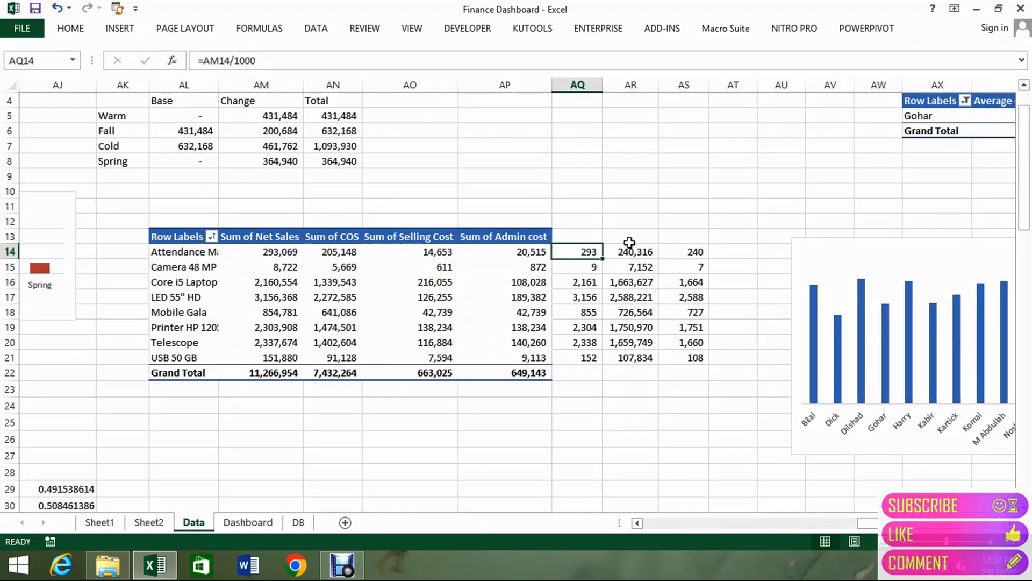
Review the formulas in AQ14 through AQ21 that divide each product's net sales by 1000
{"action": "key", "text": "F2"}
{"action": "key", "text": "Return"}
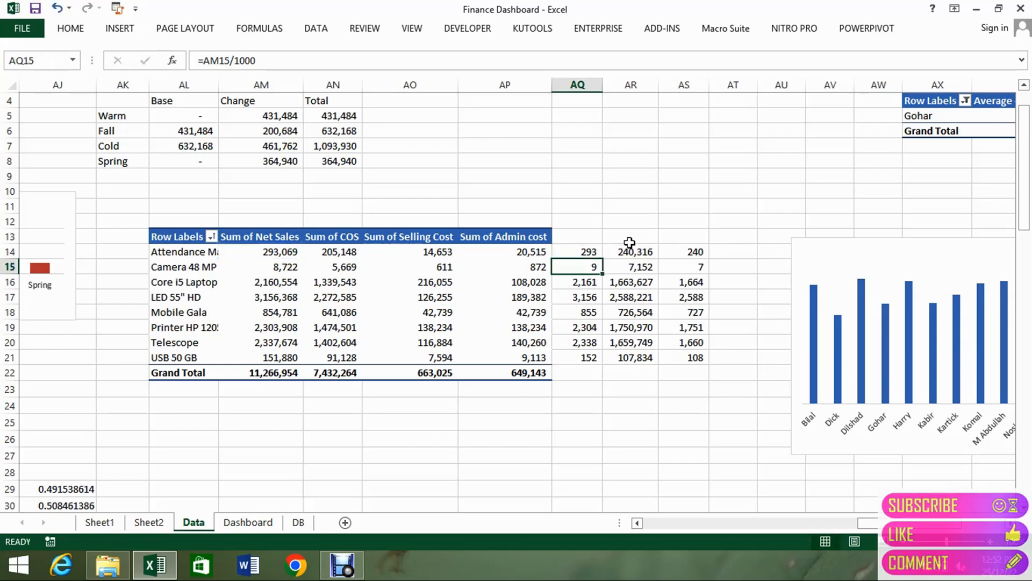
{"action": "key", "text": "Down"}
{"action": "key", "text": "Down"}
{"action": "key", "text": "Down"}
{"action": "key", "text": "Down"}
{"action": "key", "text": "Down"}
{"action": "key", "text": "Down"}
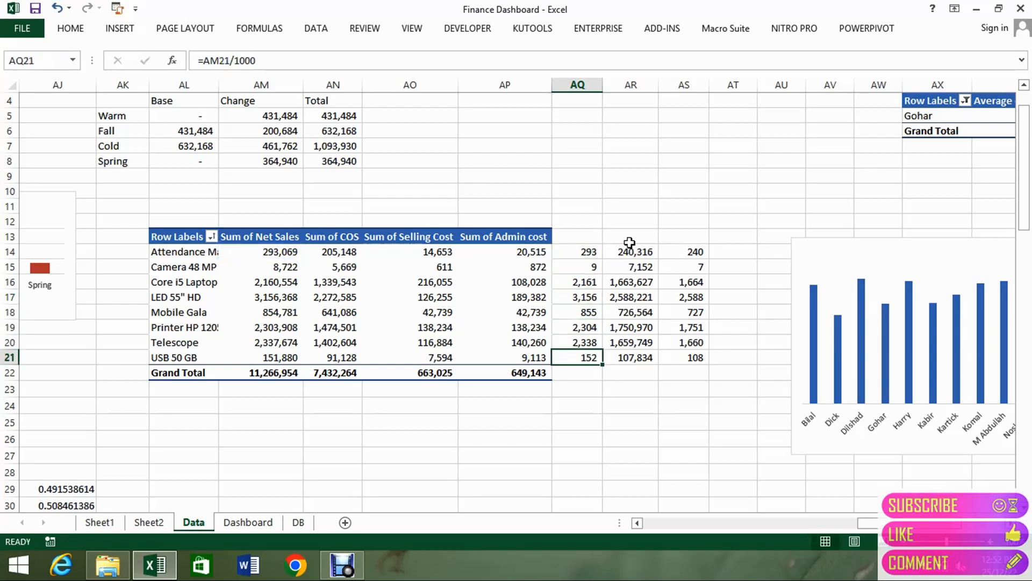
Review the SUM formulas in column AR that total COS, selling cost and admin cost, opening the one in AR14
{"action": "key", "text": "Up"}
{"action": "key", "text": "Up"}
{"action": "key", "text": "Up"}
{"action": "key", "text": "Right"}
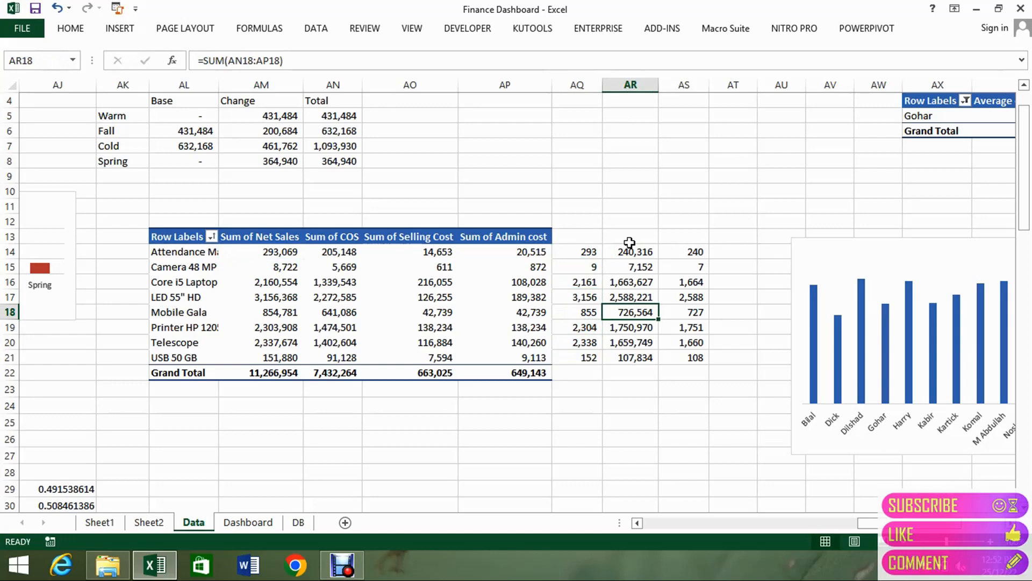
{"action": "key", "text": "Up"}
{"action": "key", "text": "Up"}
{"action": "key", "text": "Up"}
{"action": "key", "text": "Up"}
{"action": "key", "text": "F2"}
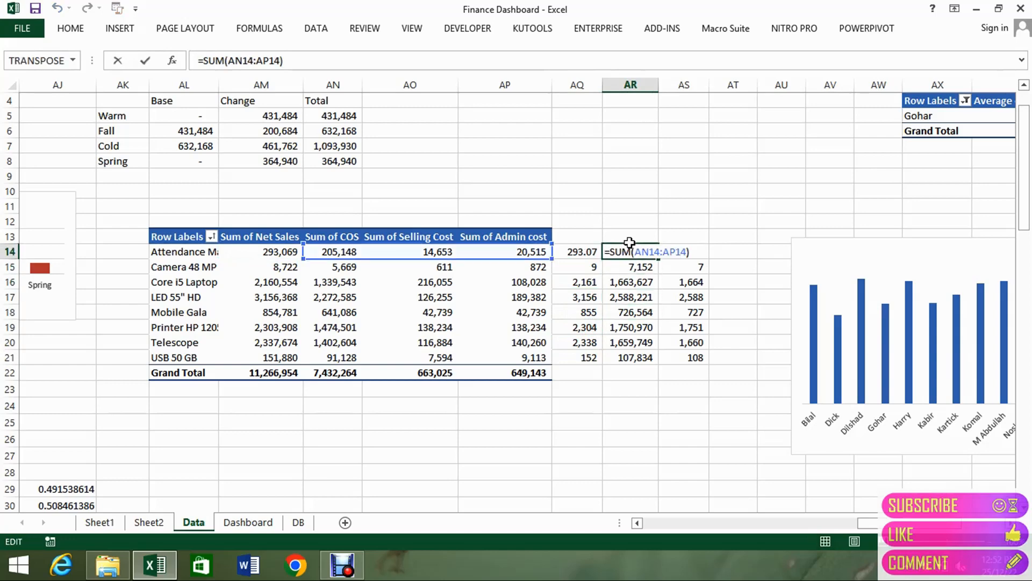
{"action": "key", "text": "Return"}
{"action": "key", "text": "Up"}
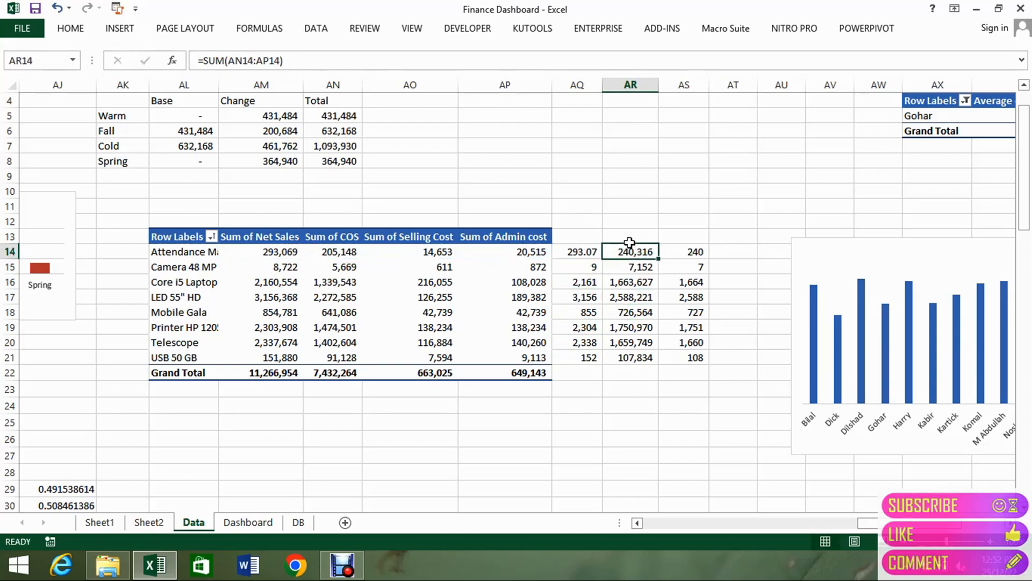
{"action": "key", "text": "Down"}
{"action": "key", "text": "Down"}
{"action": "key", "text": "Up"}
{"action": "key", "text": "Up"}
Review the formulas in AS14 through AS21 that divide each product's total cost by 1000
{"action": "key", "text": "Right"}
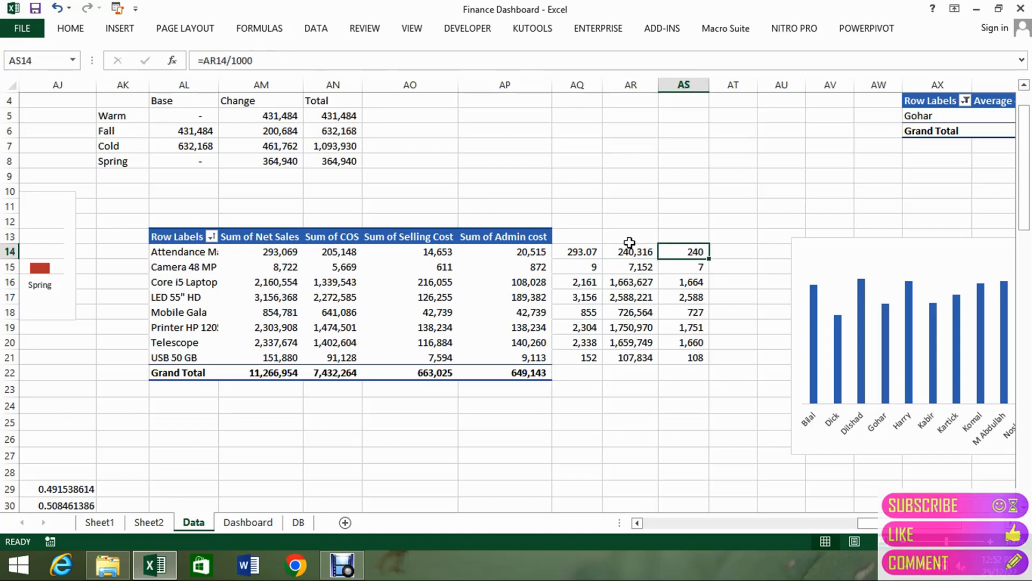
{"action": "key", "text": "F2"}
{"action": "key", "text": "Return"}
{"action": "key", "text": "Down"}
{"action": "key", "text": "Down"}
{"action": "key", "text": "Down"}
{"action": "key", "text": "Down"}
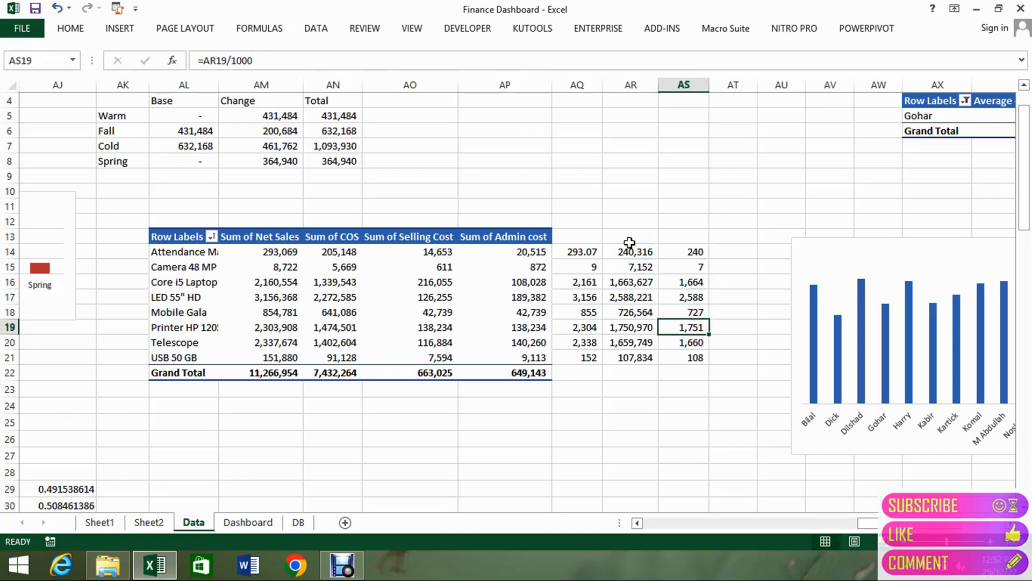
{"action": "key", "text": "Down"}
{"action": "key", "text": "Down"}
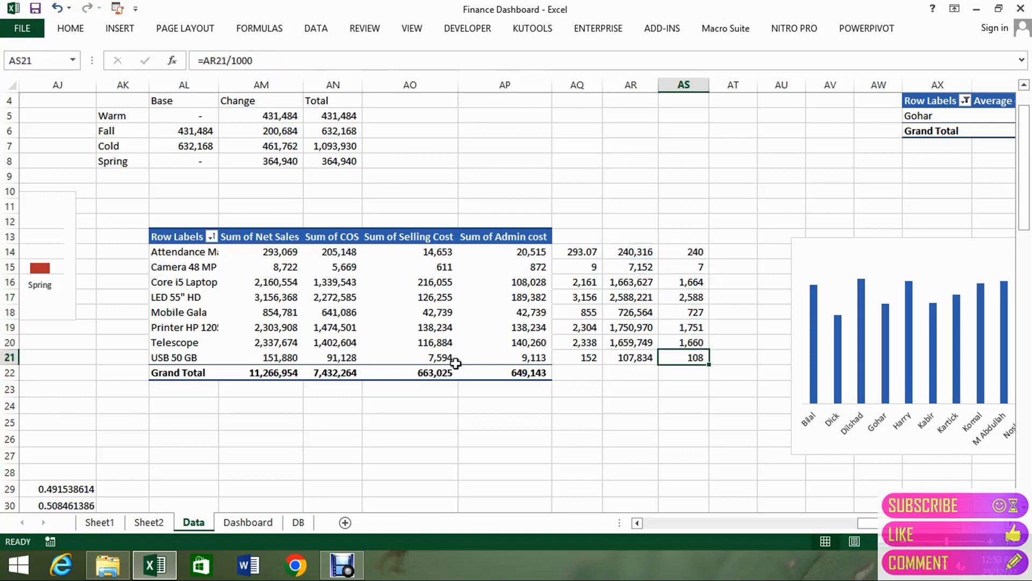
Return to the Dashboard sheet and examine the vertical divider lines between the product columns
{"action": "left_click", "coordinate": [239, 522]}
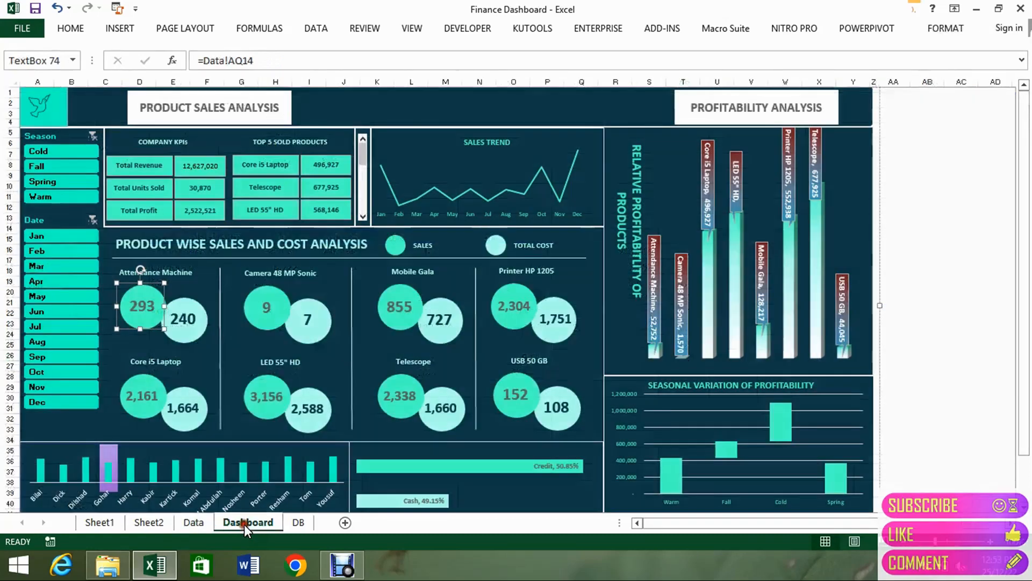
{"action": "left_click", "coordinate": [220, 336]}
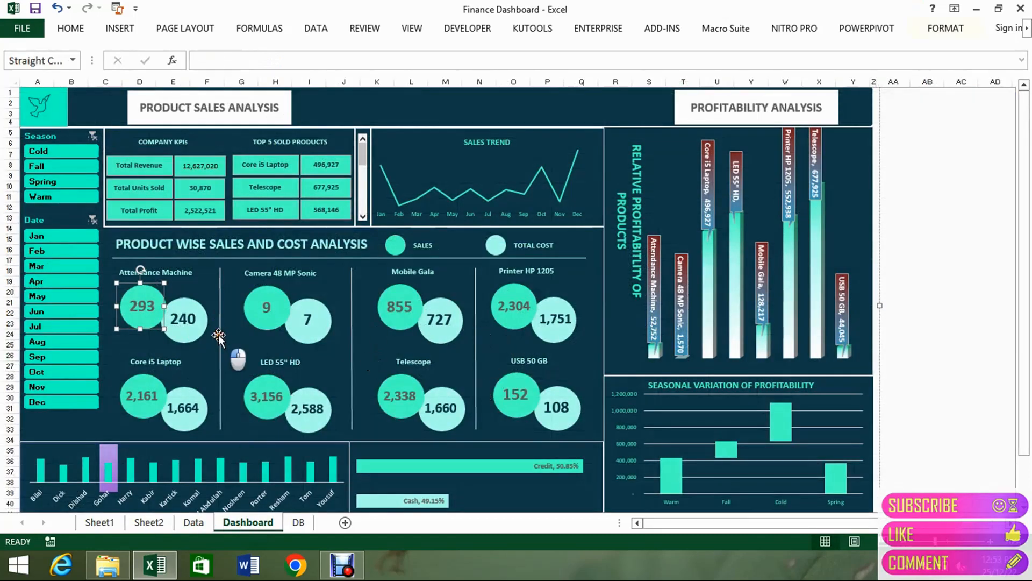
{"action": "left_click", "coordinate": [352, 333]}
{"action": "left_click", "coordinate": [476, 319]}
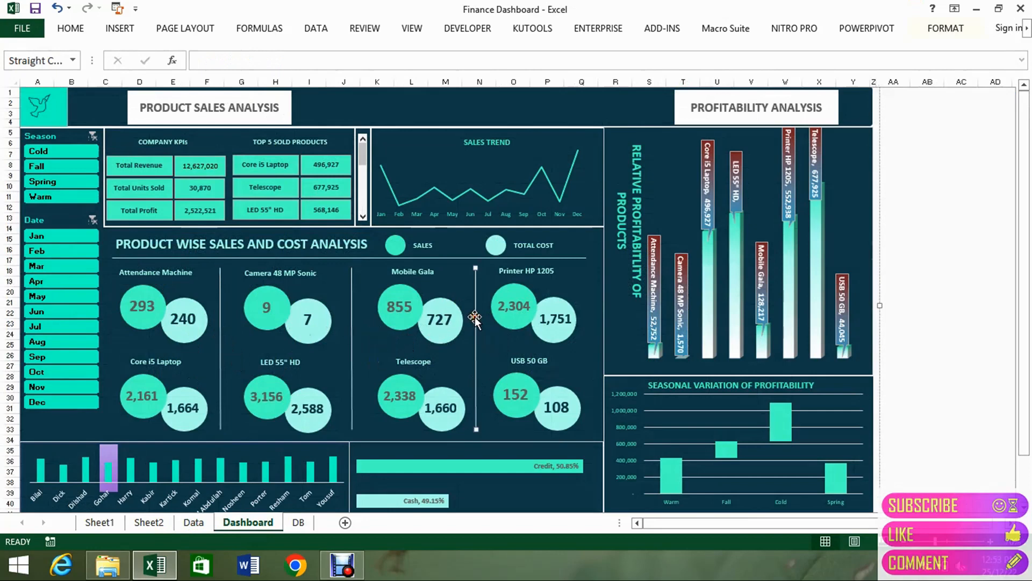
Set the font color of the Mobile Gala total cost value to the darkest teal-blue theme shade
{"action": "left_click", "coordinate": [440, 321], "text": "shift"}
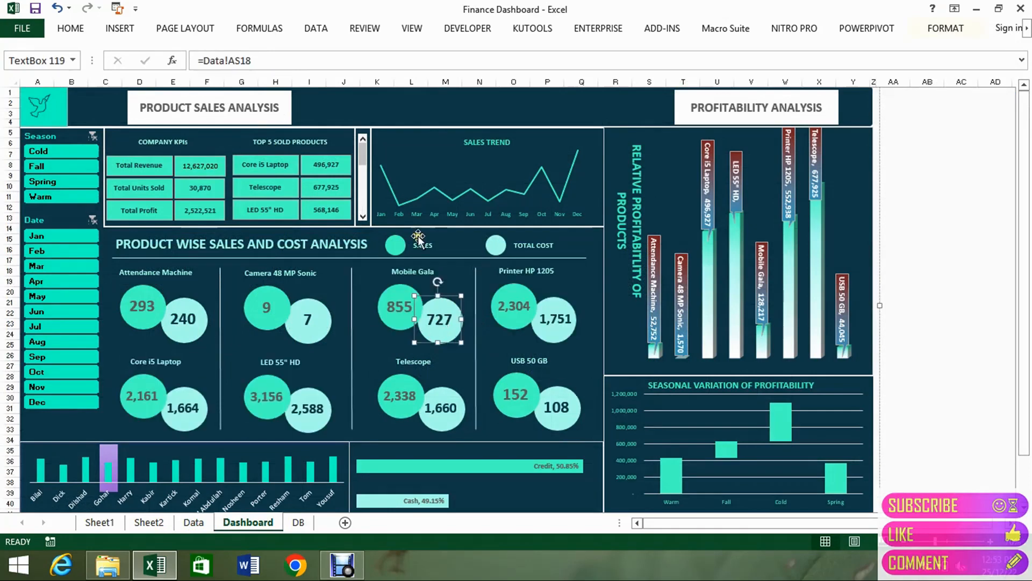
{"action": "left_click", "coordinate": [74, 29]}
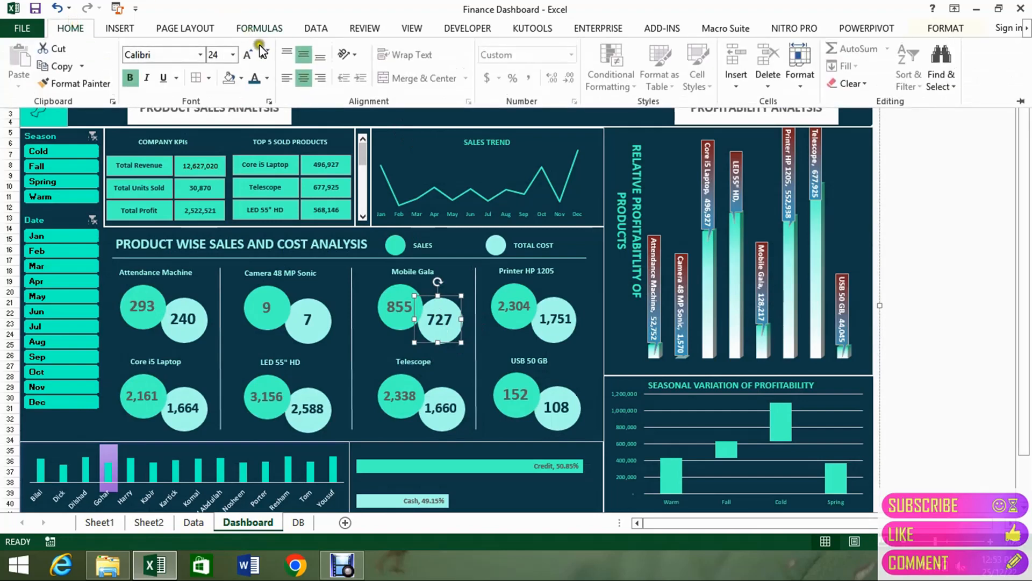
{"action": "left_click", "coordinate": [268, 78]}
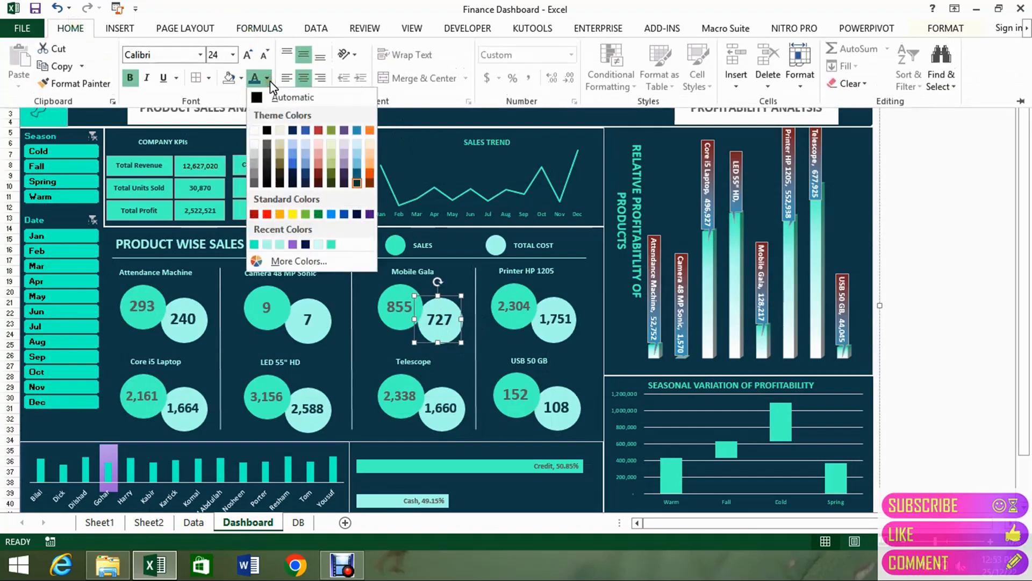
{"action": "left_click", "coordinate": [358, 185]}
{"action": "left_click", "coordinate": [401, 311]}
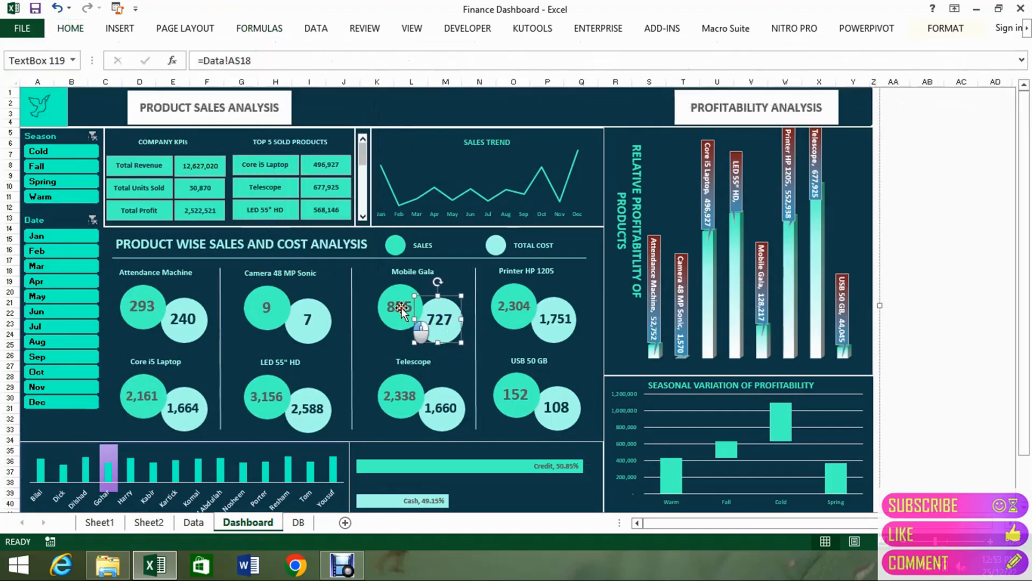
Check the link and the font color of the Mobile Gala sales value
{"action": "left_click", "coordinate": [398, 306]}
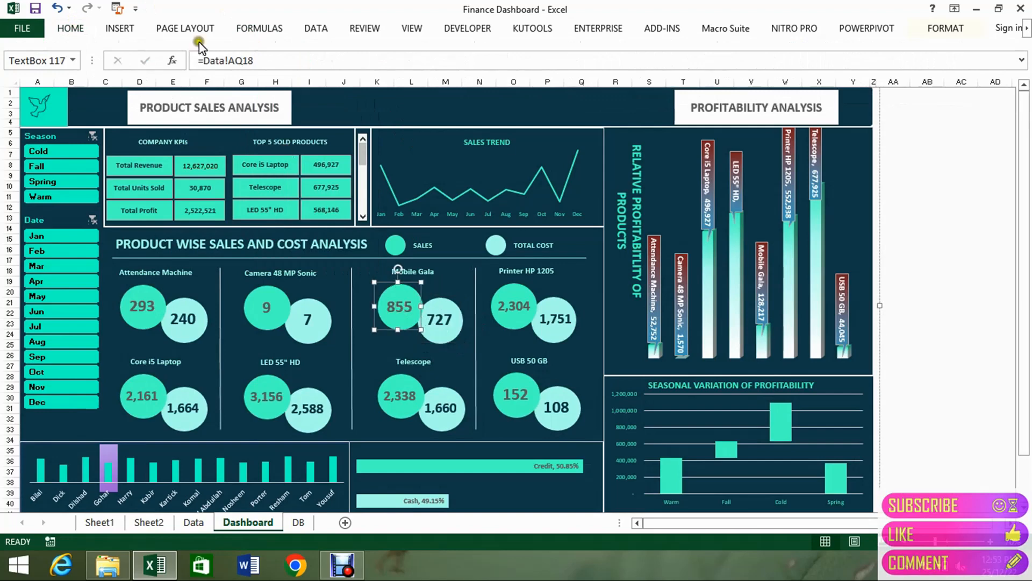
{"action": "left_click", "coordinate": [71, 28]}
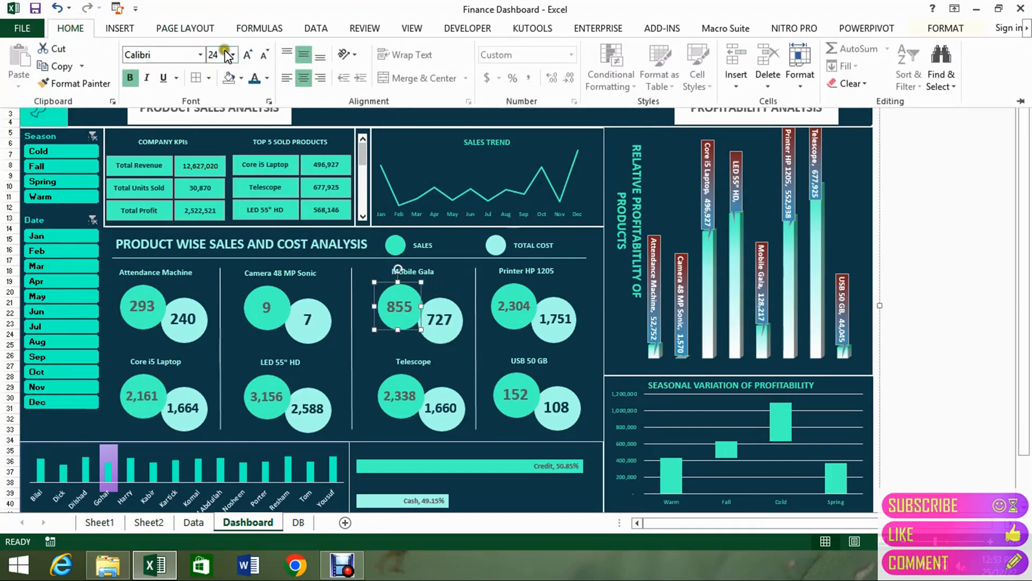
{"action": "left_click", "coordinate": [266, 78]}
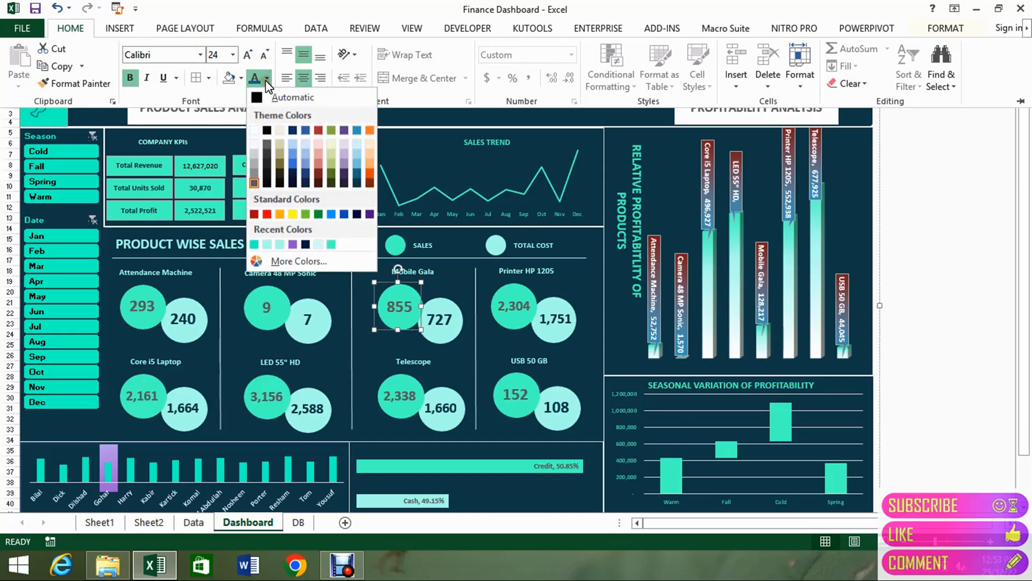
{"action": "left_click", "coordinate": [398, 307]}
{"action": "key", "text": "ctrl+F1"}
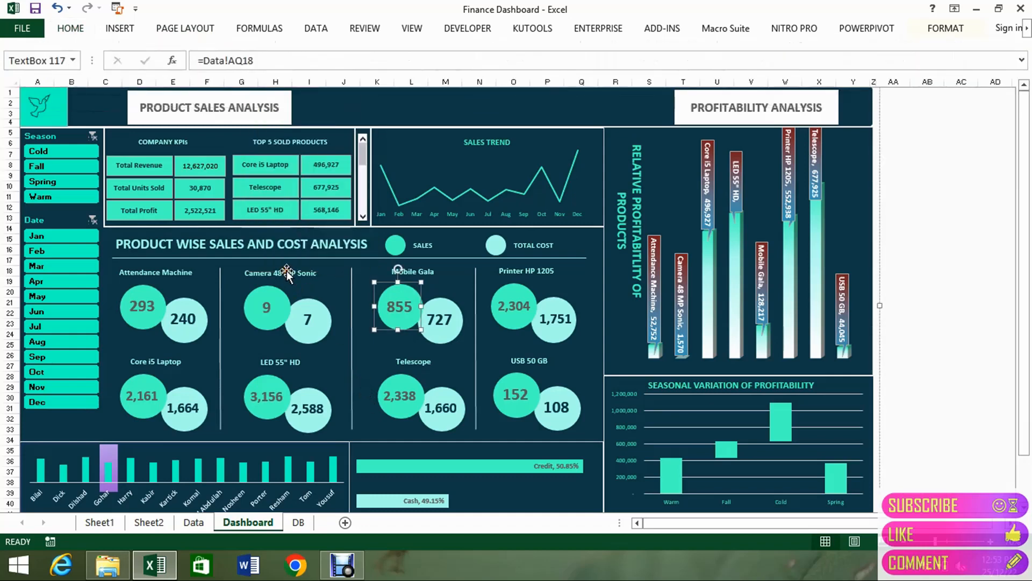
Check which Data sheet cell the Camera 48 MP Sonic label is linked to and compare it with the source table
{"action": "left_click", "coordinate": [300, 274]}
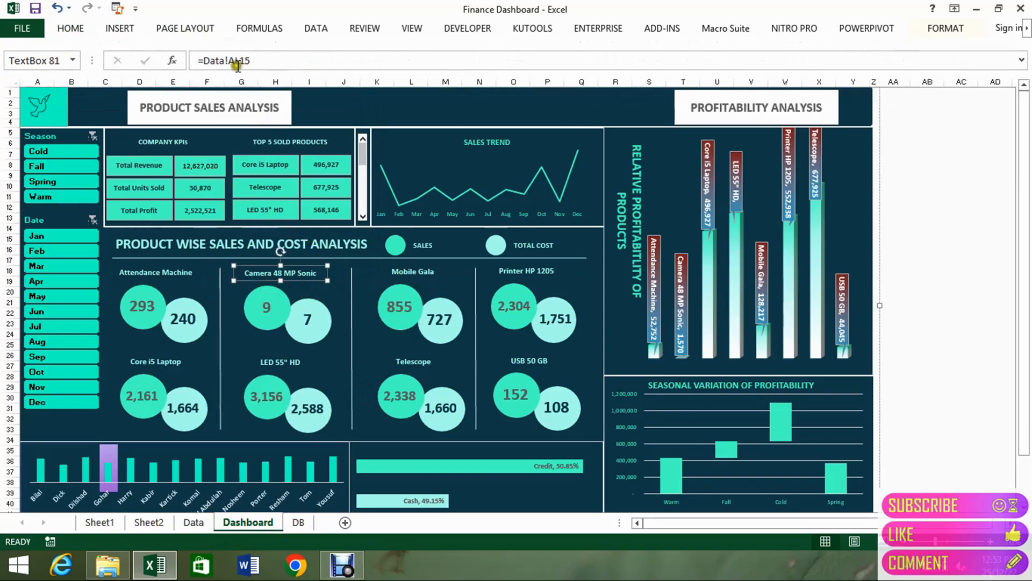
{"action": "left_click", "coordinate": [192, 523]}
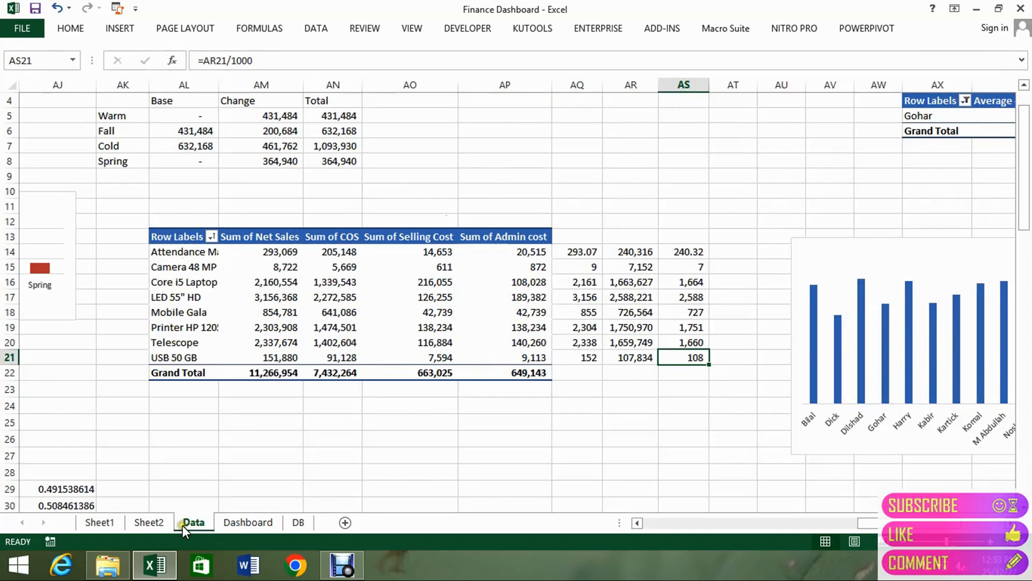
{"action": "left_click", "coordinate": [248, 522]}
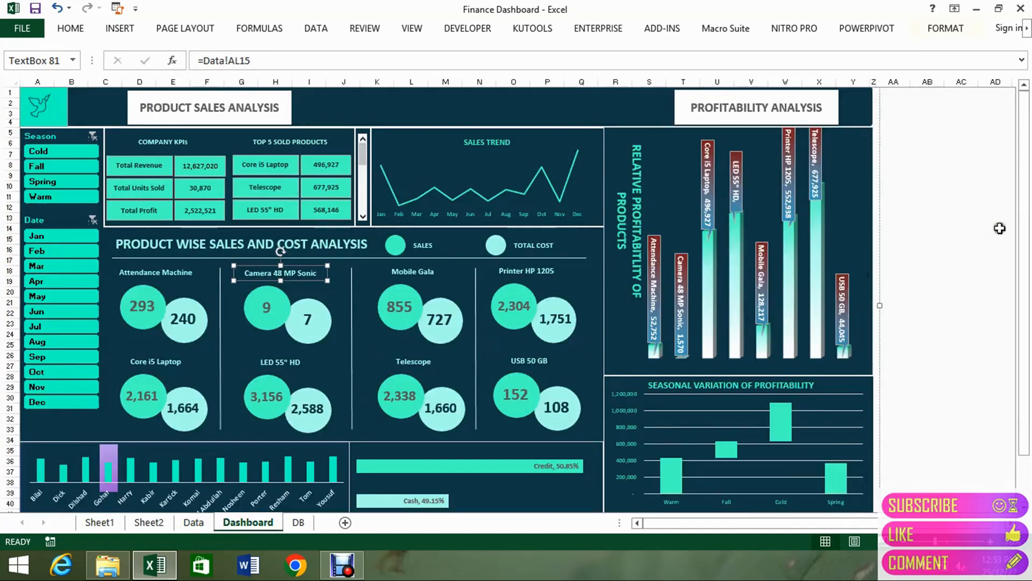
{"action": "left_click_drag", "start_coordinate": [1021, 208], "coordinate": [1022, 228]}
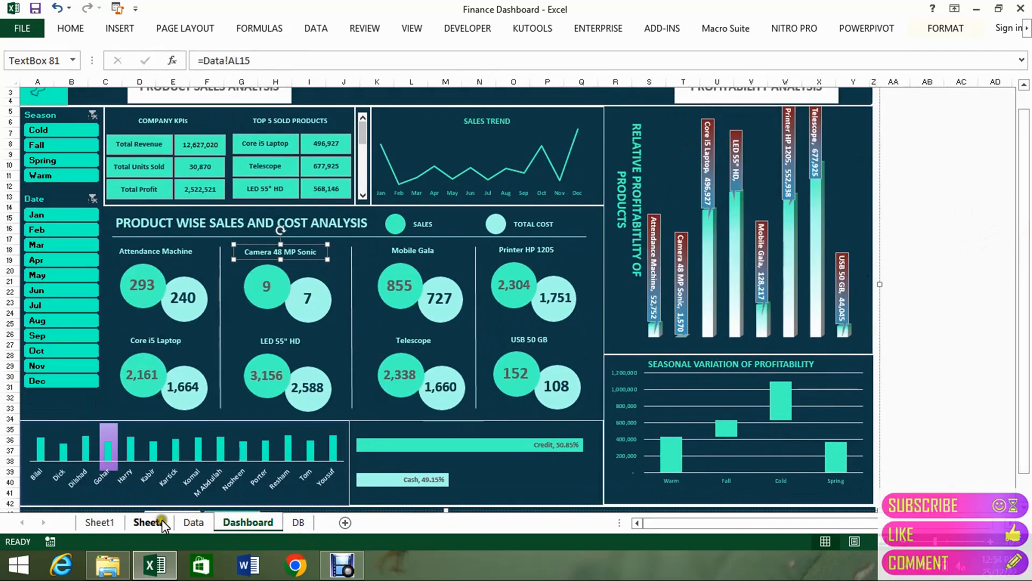
Examine the product net profit pivot table and the RELATIVE PROFITABITLITY OF PRODUCTS chart on the Data sheet
{"action": "left_click", "coordinate": [195, 522]}
{"action": "left_click", "coordinate": [368, 316]}
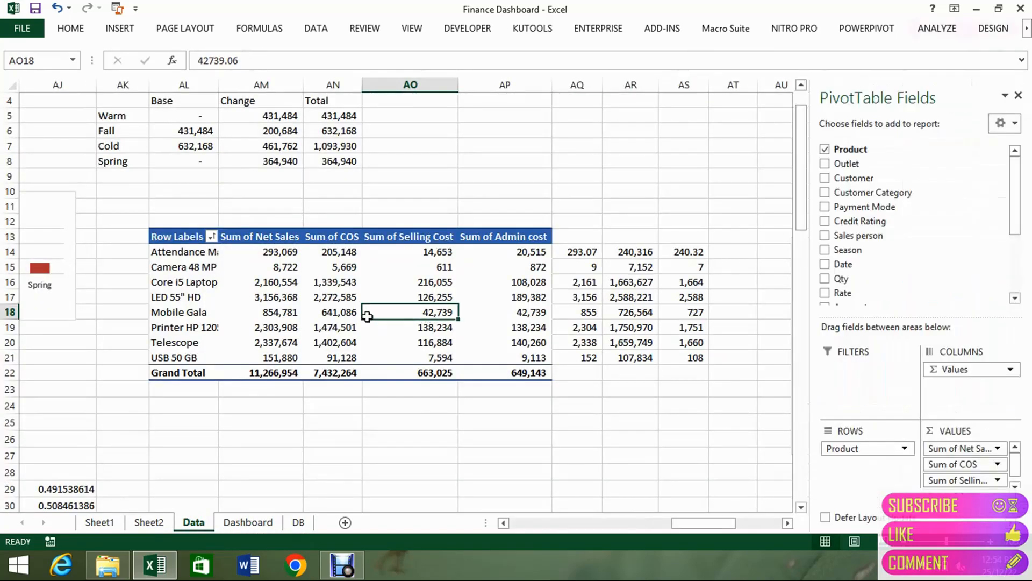
{"action": "key", "text": "Left"}
{"action": "key", "text": "Left"}
{"action": "key", "text": "Left"}
{"action": "key", "text": "Left"}
{"action": "key", "text": "Left"}
{"action": "key", "text": "Left"}
{"action": "key", "text": "Left"}
{"action": "key", "text": "Left"}
{"action": "key", "text": "Left"}
{"action": "key", "text": "Left"}
{"action": "key", "text": "Left"}
{"action": "key", "text": "Left"}
{"action": "key", "text": "Left"}
{"action": "key", "text": "Left"}
{"action": "key", "text": "Left"}
{"action": "key", "text": "Left"}
{"action": "key", "text": "Left"}
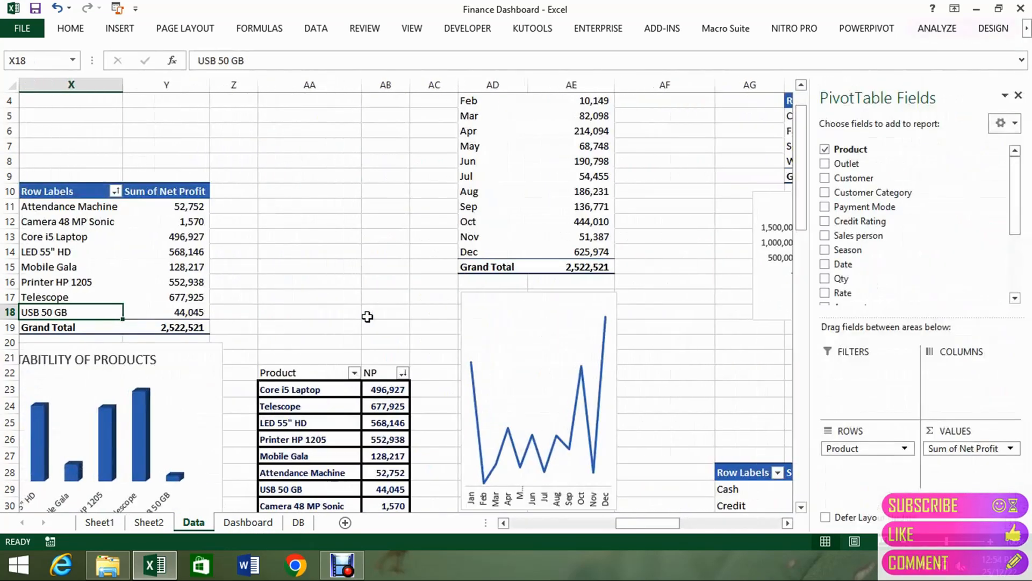
{"action": "key", "text": "Left"}
{"action": "key", "text": "Left"}
{"action": "key", "text": "Right"}
{"action": "key", "text": "Right"}
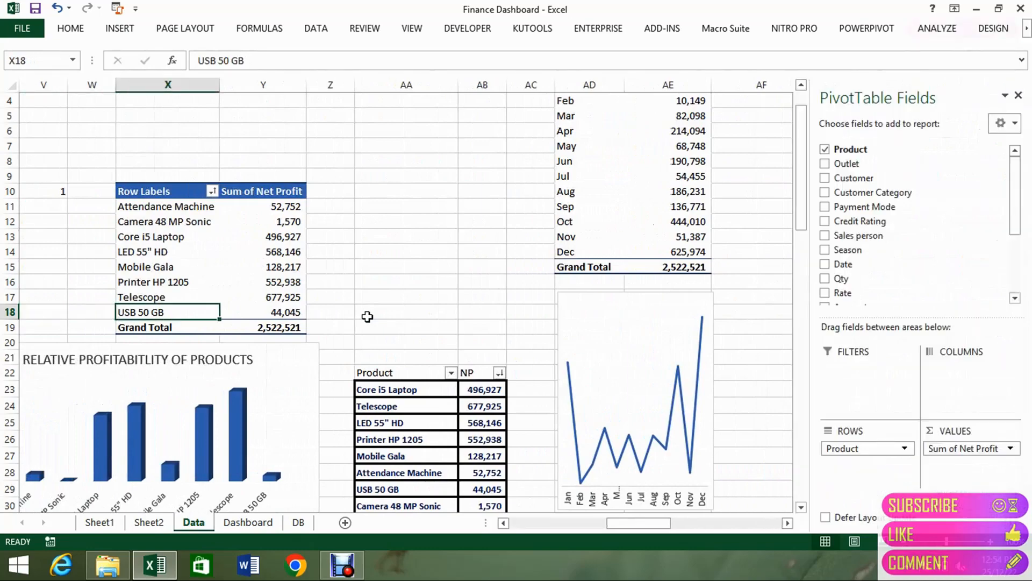
{"action": "key", "text": "Left"}
{"action": "key", "text": "Left"}
{"action": "key", "text": "Left"}
{"action": "key", "text": "Left"}
{"action": "key", "text": "Left"}
{"action": "key", "text": "Left"}
{"action": "key", "text": "Left"}
{"action": "key", "text": "Right"}
{"action": "key", "text": "Right"}
{"action": "key", "text": "Right"}
{"action": "key", "text": "Right"}
{"action": "key", "text": "Right"}
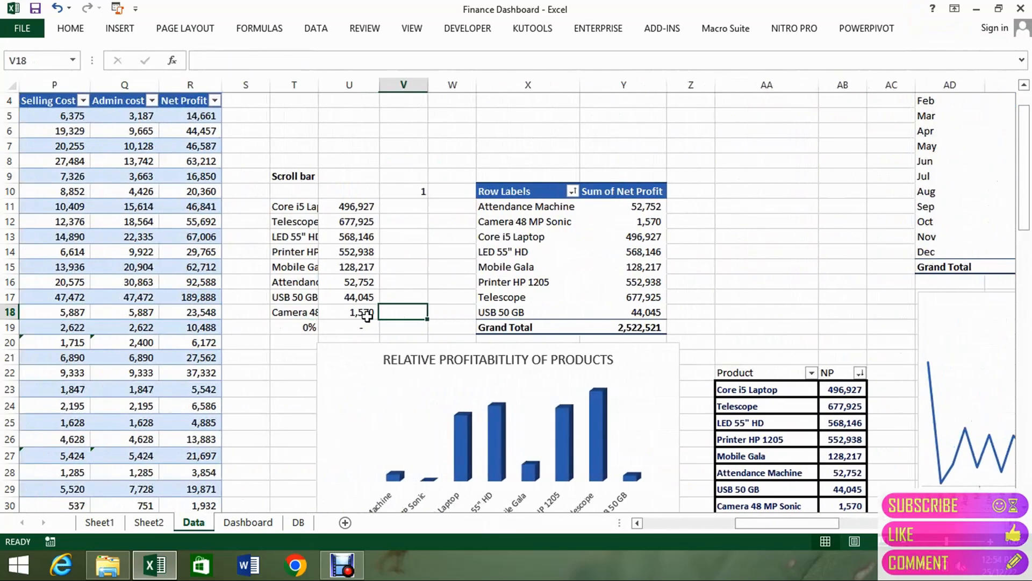
{"action": "key", "text": "Right"}
{"action": "key", "text": "Right"}
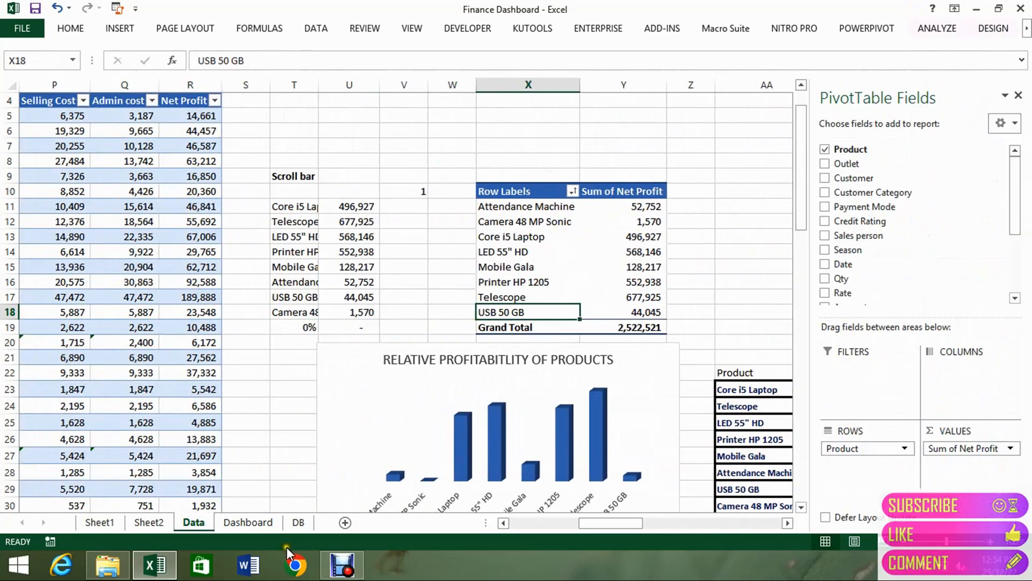
Insert a 2-D clustered column PivotChart from the product-wise Sum of Net Profit pivot table on Sheet2
{"action": "left_click", "coordinate": [148, 522]}
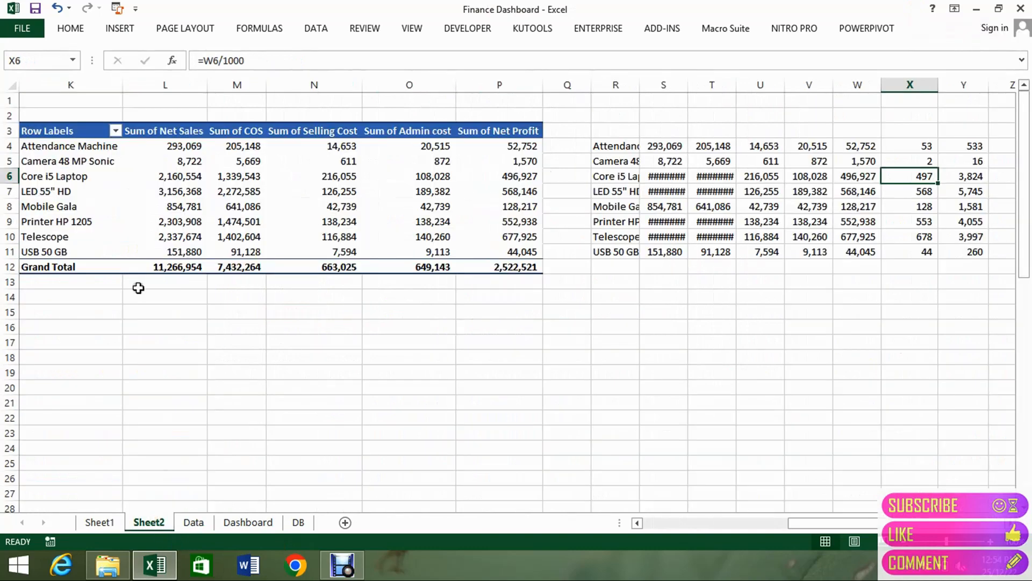
{"action": "left_click", "coordinate": [142, 223]}
{"action": "key", "text": "ctrl+Left"}
{"action": "key", "text": "ctrl+Left"}
{"action": "key", "text": "ctrl+Left"}
{"action": "key", "text": "ctrl+Left"}
{"action": "key", "text": "ctrl+Left"}
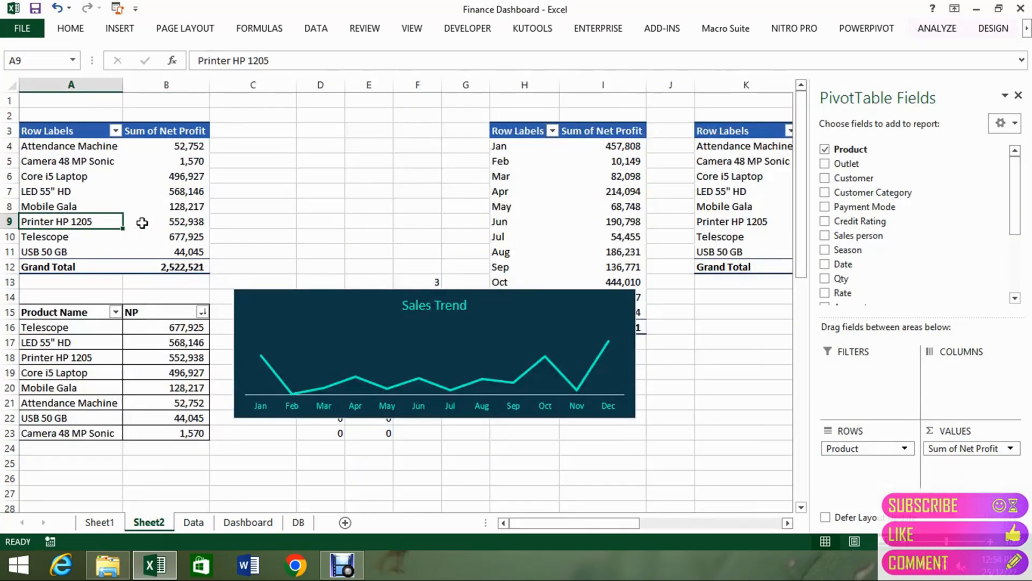
{"action": "key", "text": "ctrl+Up"}
{"action": "key", "text": "Down"}
{"action": "key", "text": "shift+Right"}
{"action": "key", "text": "ctrl+shift+Down"}
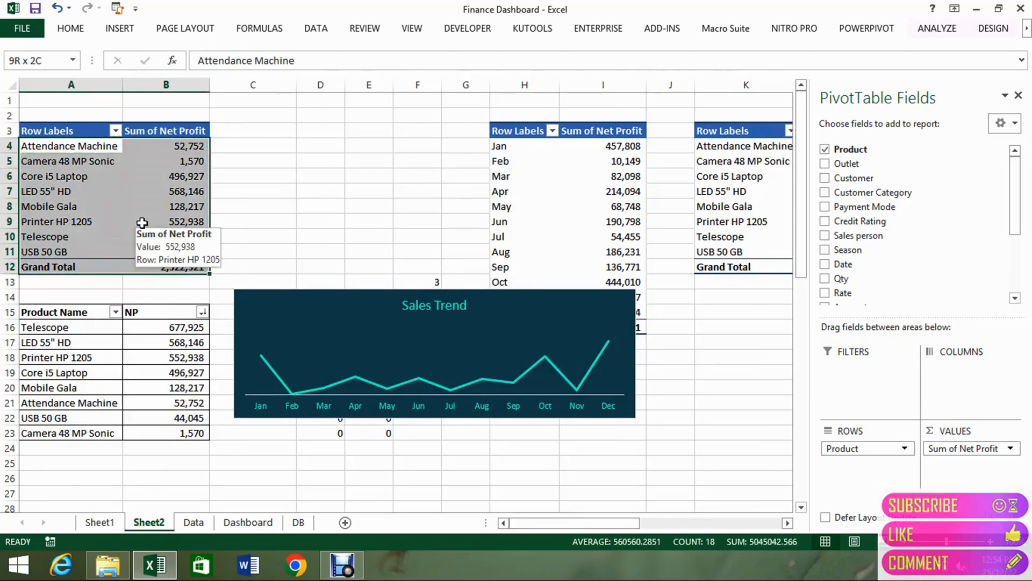
{"action": "left_click", "coordinate": [120, 28]}
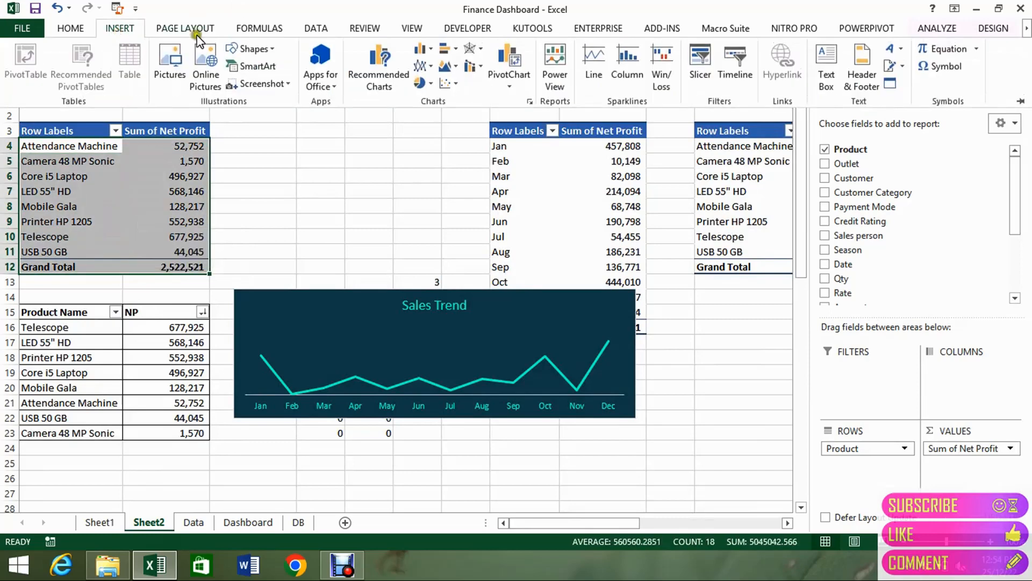
{"action": "left_click", "coordinate": [424, 50]}
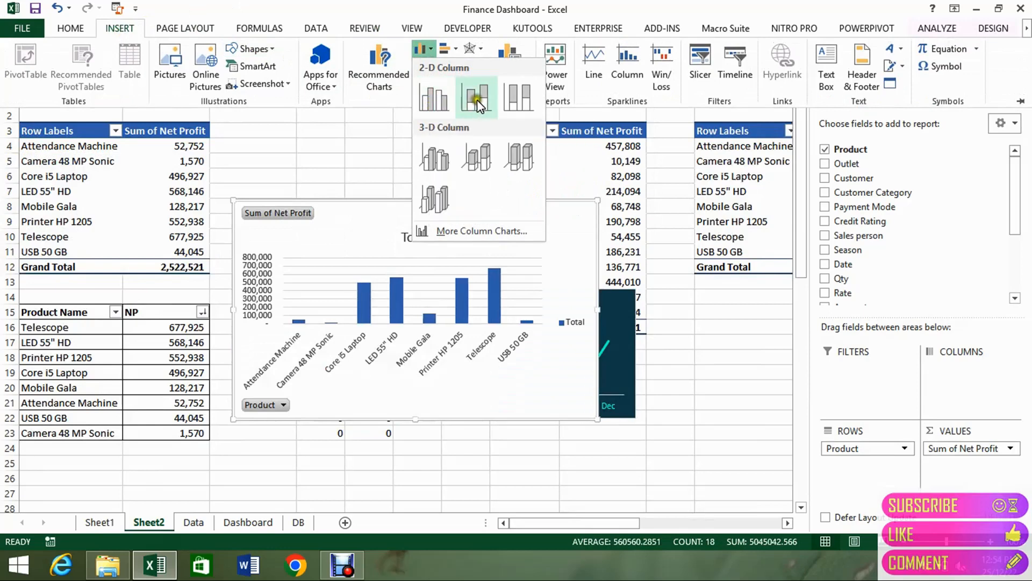
{"action": "left_click", "coordinate": [443, 105]}
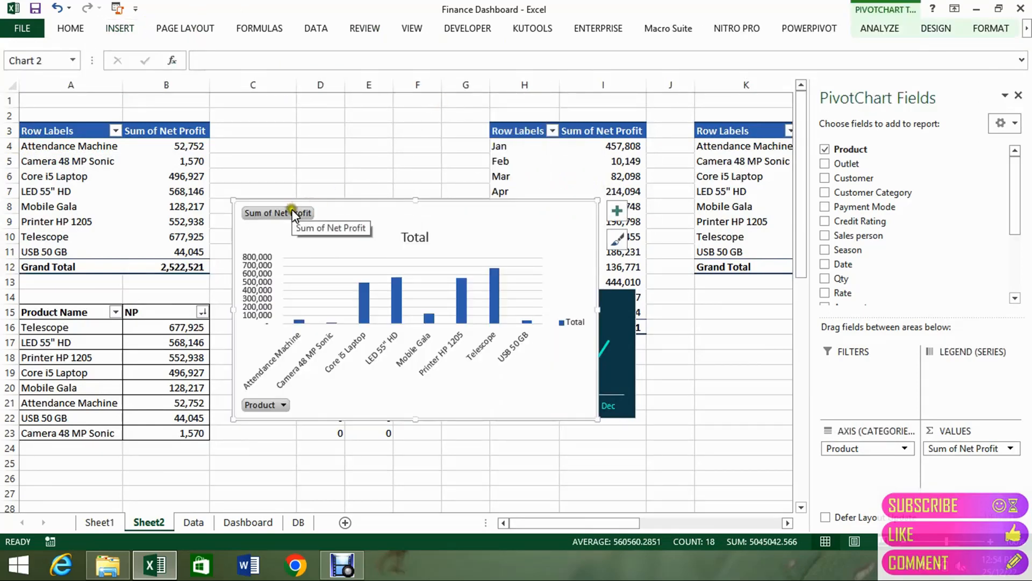
Hide the Sum of Net Profit field button on the new chart and delete its vertical axis
{"action": "right_click", "coordinate": [293, 214]}
{"action": "left_click", "coordinate": [344, 361]}
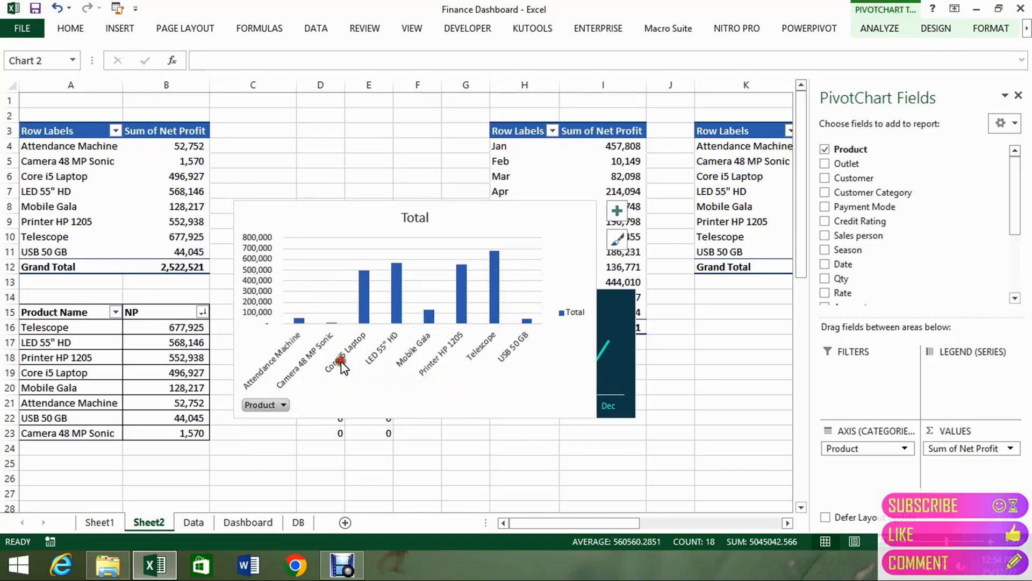
{"action": "left_click", "coordinate": [263, 279]}
{"action": "key", "text": "Delete"}
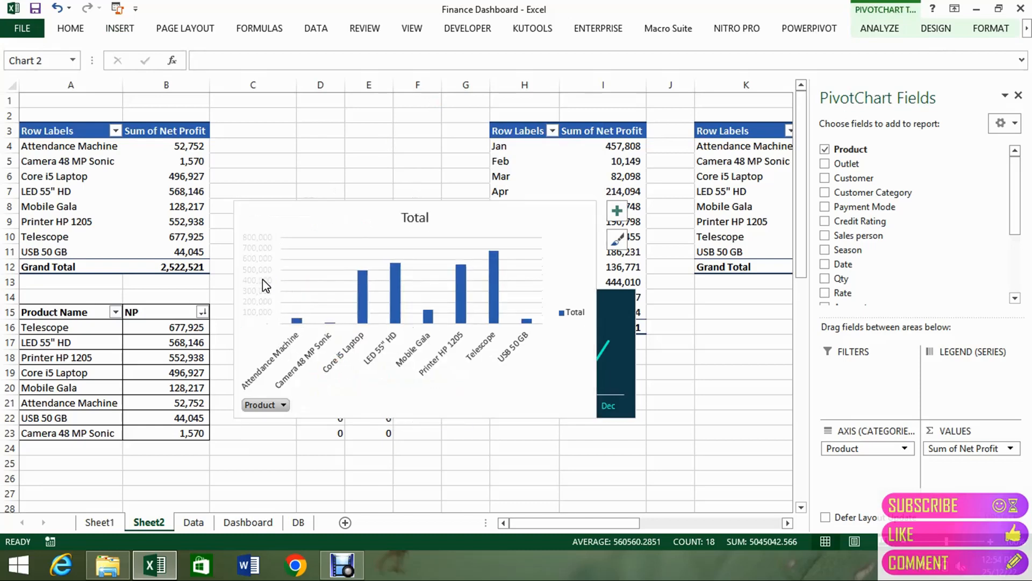
Hide the chart's Product axis field button and delete the horizontal axis with the product names
{"action": "left_click", "coordinate": [270, 408]}
{"action": "right_click", "coordinate": [270, 408]}
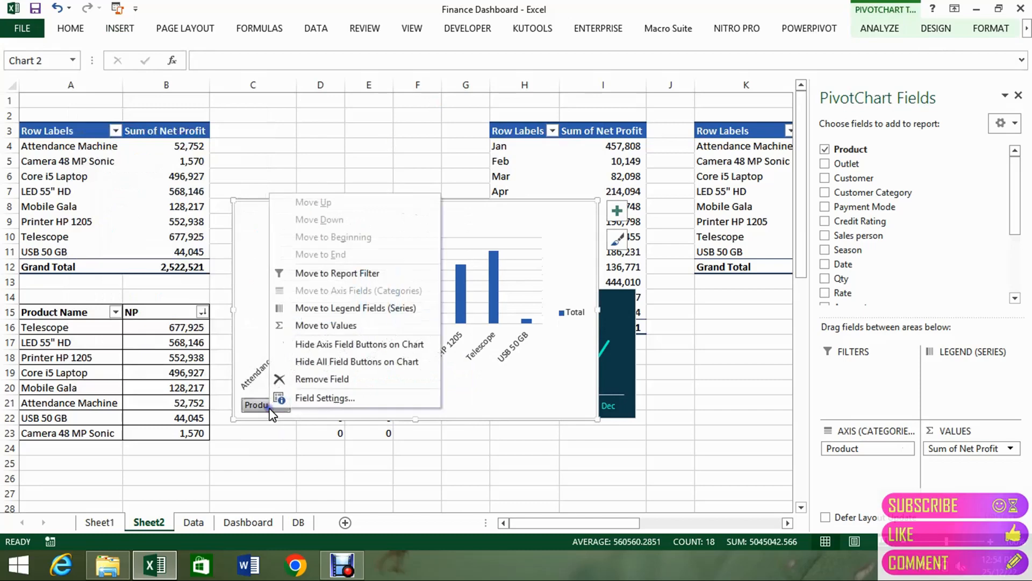
{"action": "left_click", "coordinate": [336, 350]}
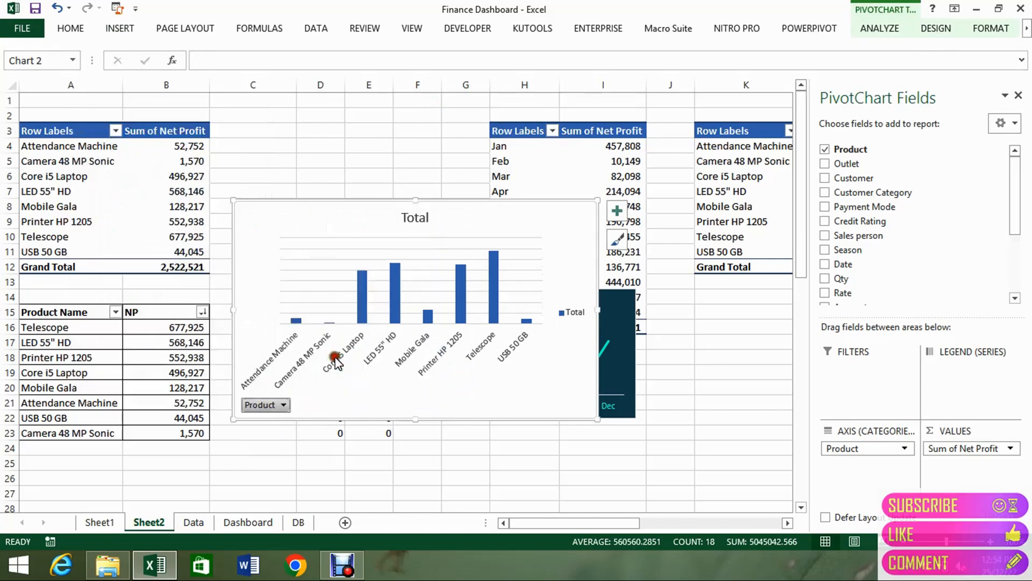
{"action": "left_click", "coordinate": [324, 365]}
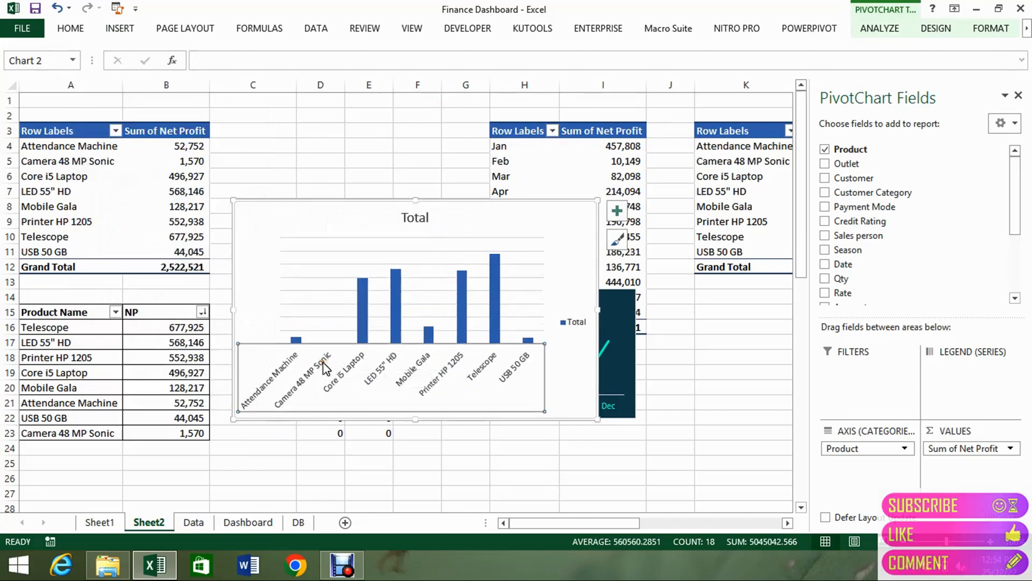
{"action": "key", "text": "Delete"}
Delete the chart's legend and its horizontal gridlines
{"action": "left_click", "coordinate": [578, 323]}
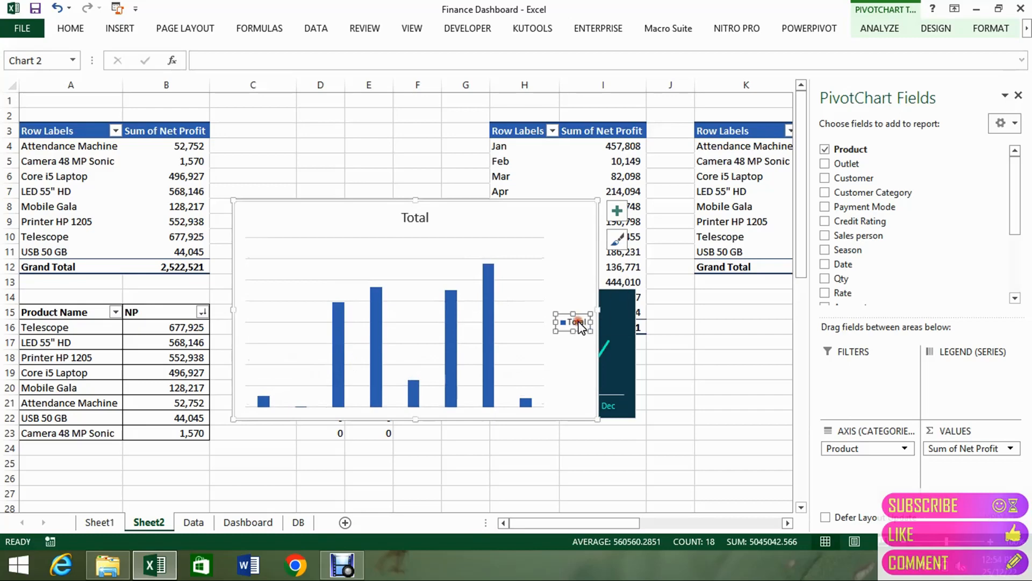
{"action": "key", "text": "Delete"}
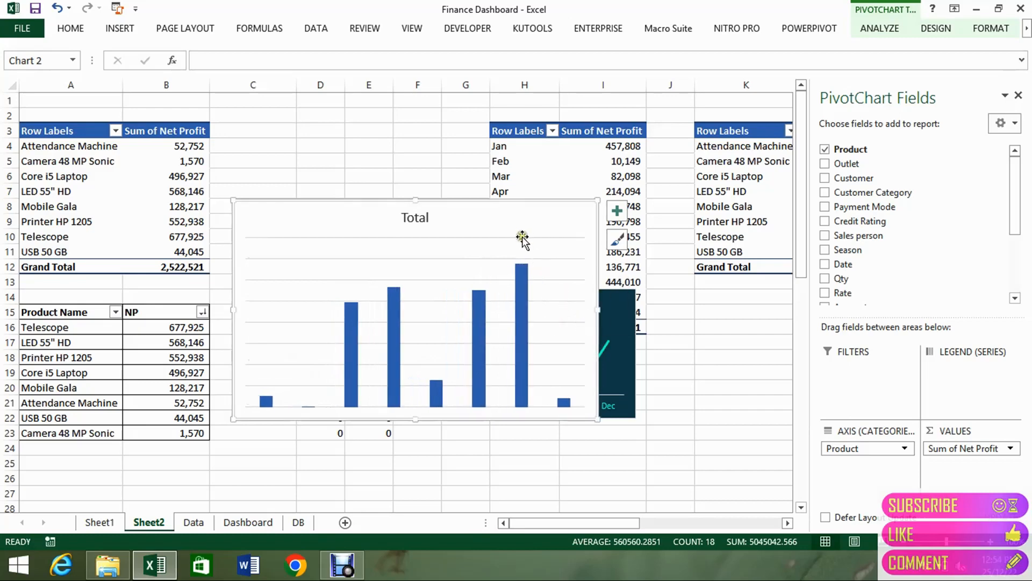
{"action": "left_click", "coordinate": [522, 238]}
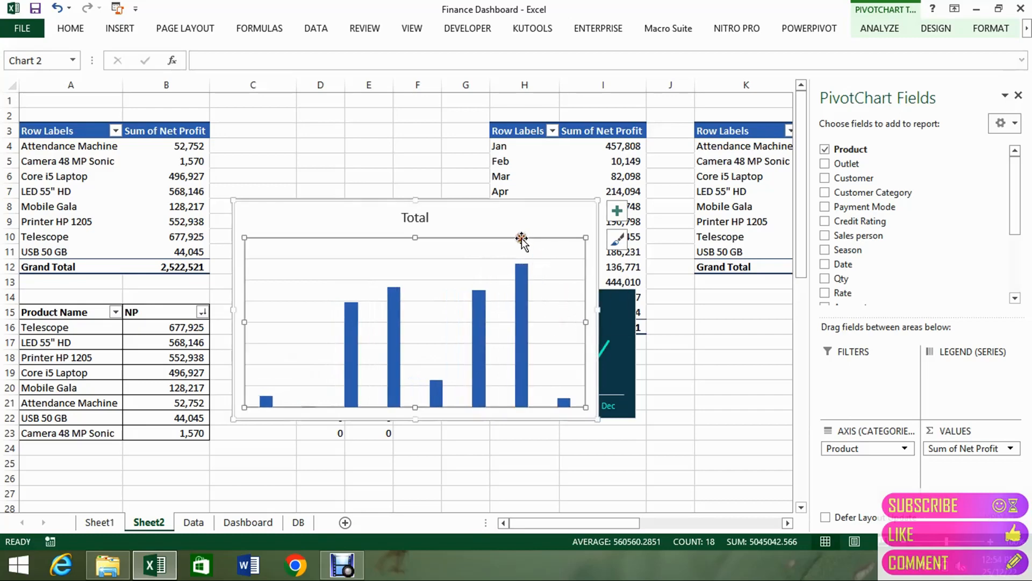
{"action": "left_click", "coordinate": [495, 259]}
{"action": "key", "text": "Delete"}
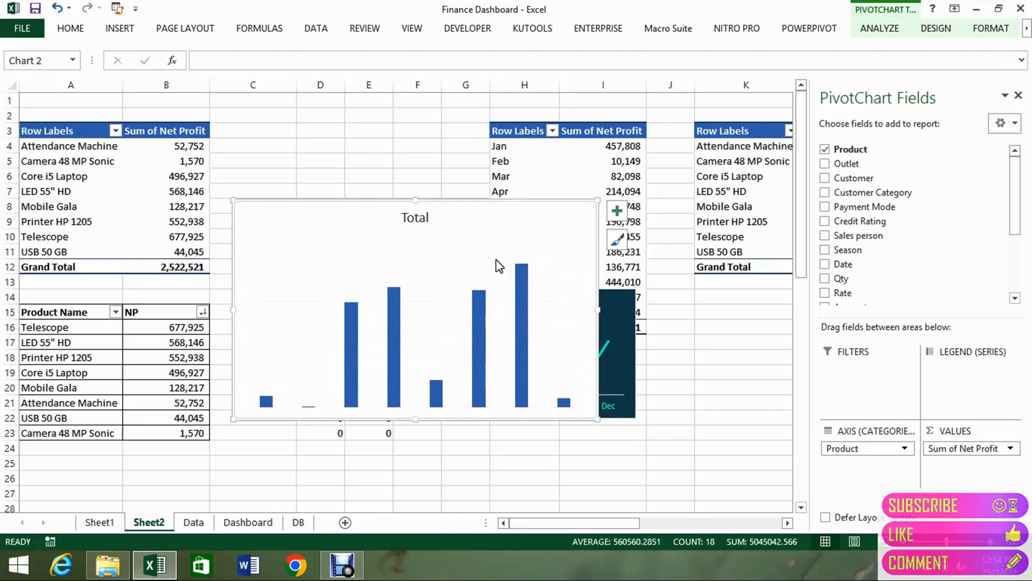
Examine the vertical title text box of the Dashboard's relative profitability chart and its source chart on Data, returning to Sheet2
{"action": "left_click", "coordinate": [411, 219]}
{"action": "left_click", "coordinate": [247, 522]}
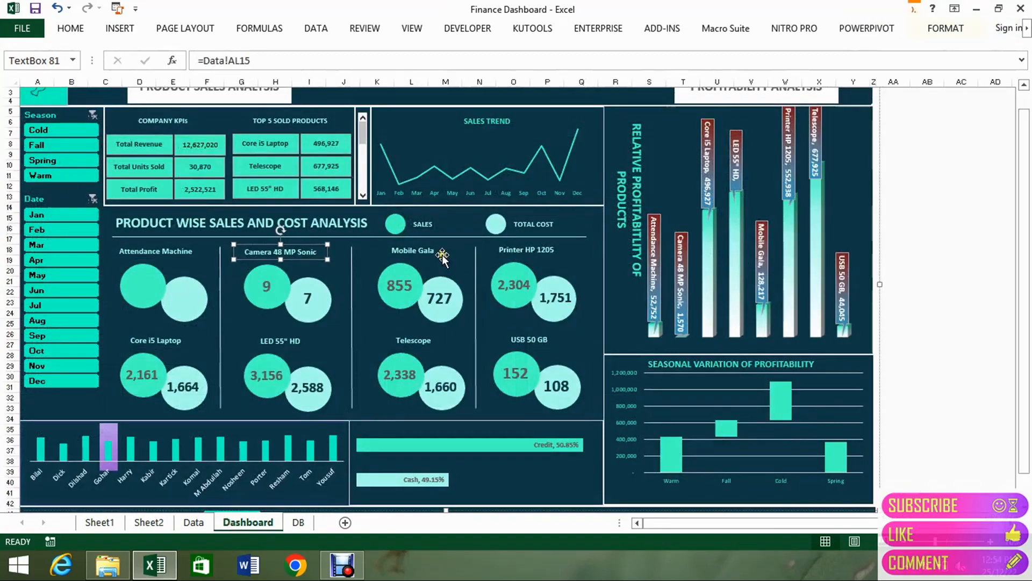
{"action": "left_click", "coordinate": [645, 215]}
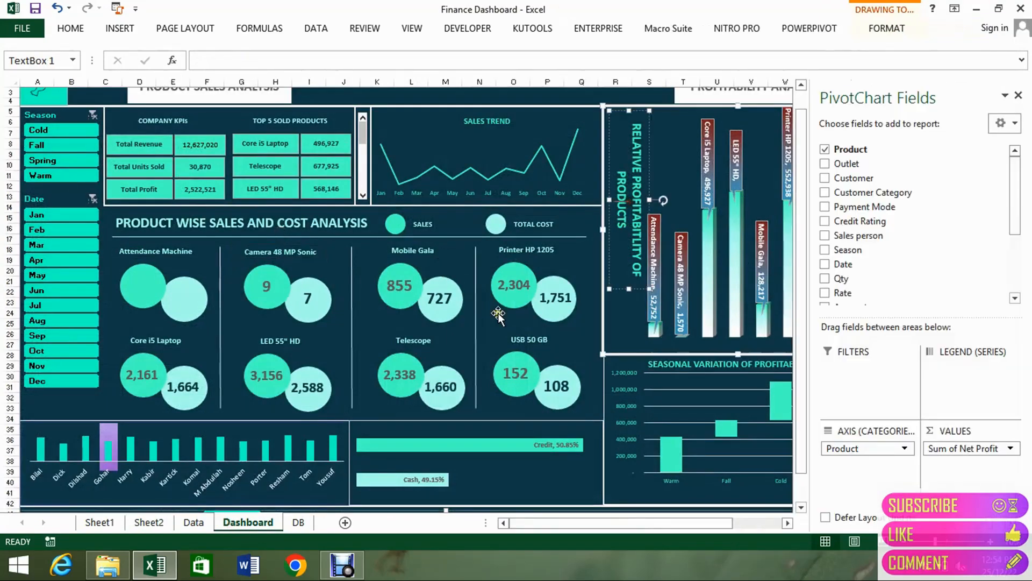
{"action": "left_click", "coordinate": [204, 521]}
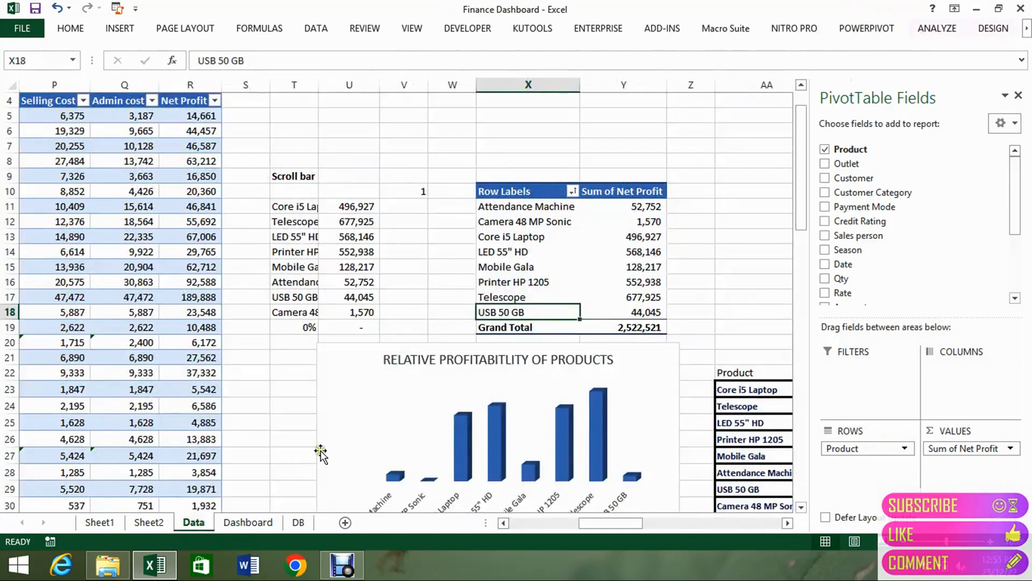
{"action": "left_click", "coordinate": [149, 522]}
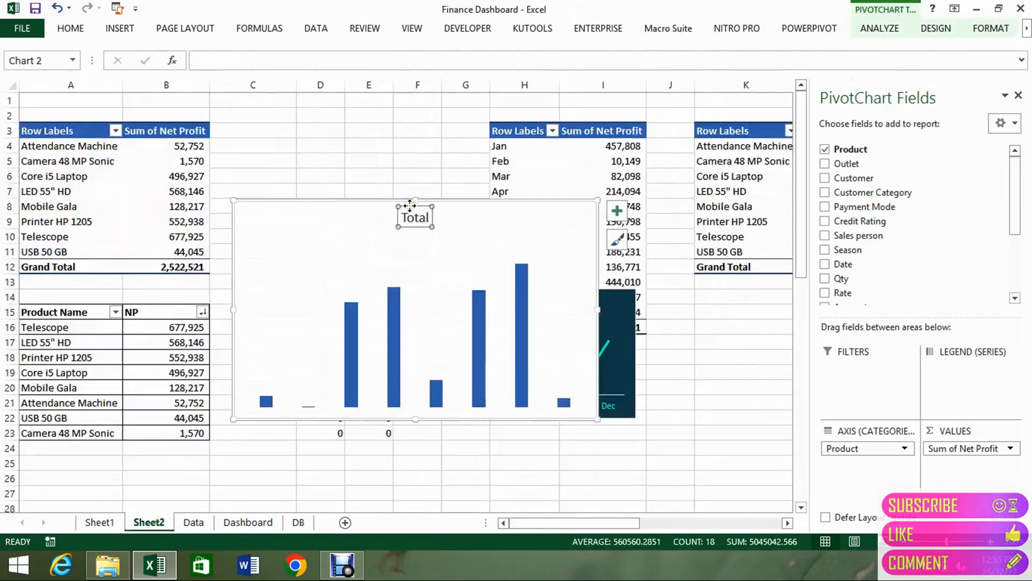
Delete the chart title and add a tall, narrow text box inside the chart's left edge with the text "Relative Profitabil"
{"action": "key", "text": "Delete"}
{"action": "left_click", "coordinate": [119, 29]}
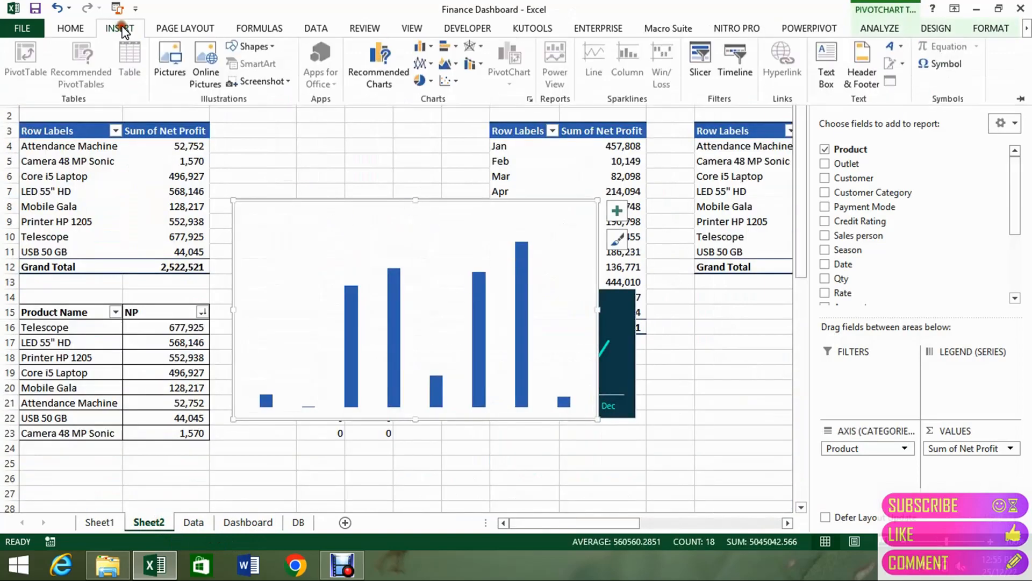
{"action": "left_click", "coordinate": [273, 54]}
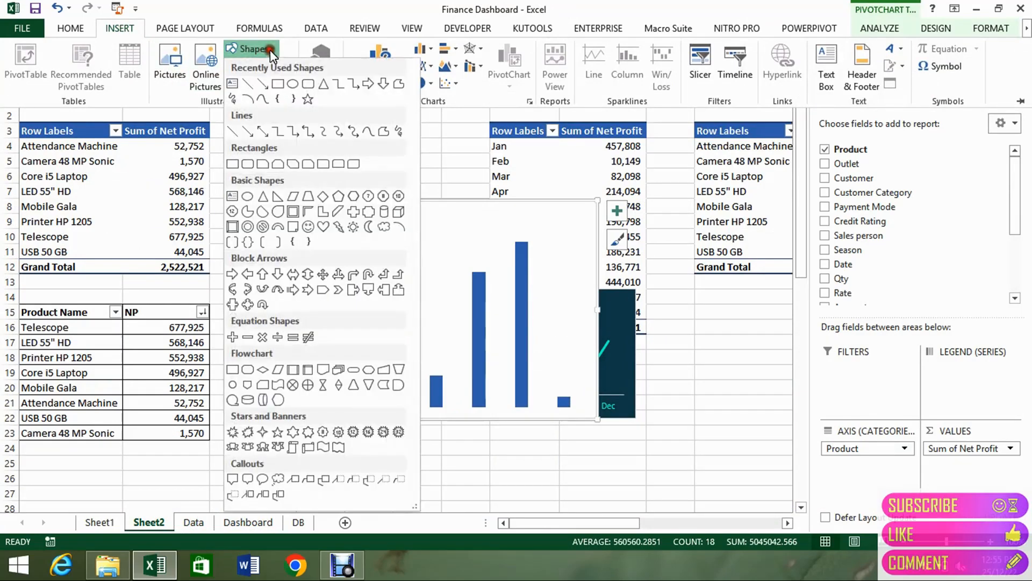
{"action": "left_click", "coordinate": [236, 86]}
{"action": "mouse_move", "coordinate": [248, 214]}
{"action": "left_mouse_down"}
{"action": "mouse_move", "coordinate": [275, 374]}
{"action": "mouse_move", "coordinate": [272, 365]}
{"action": "left_mouse_up"}
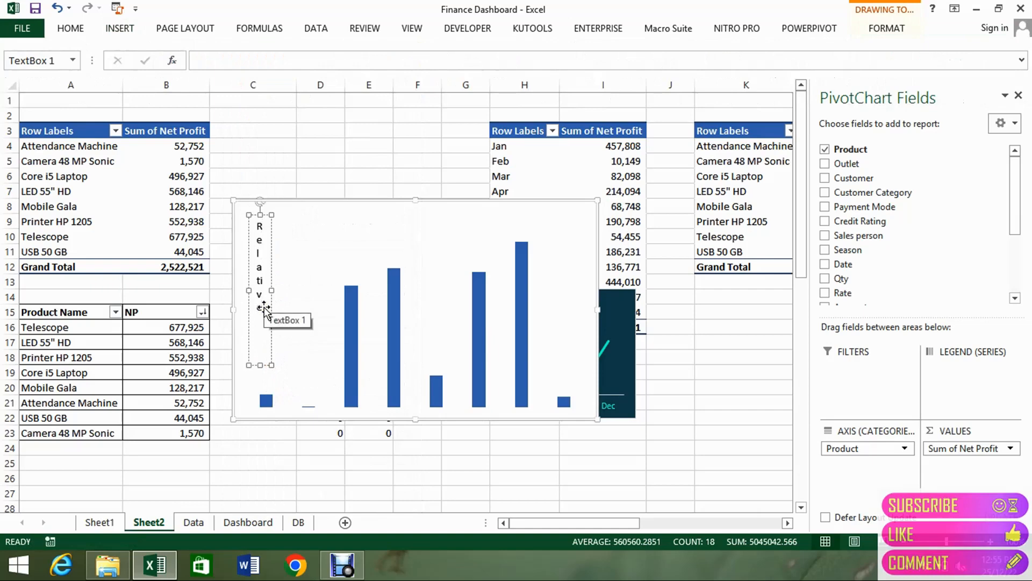
{"action": "type", "text": "Relative Profitabil"}
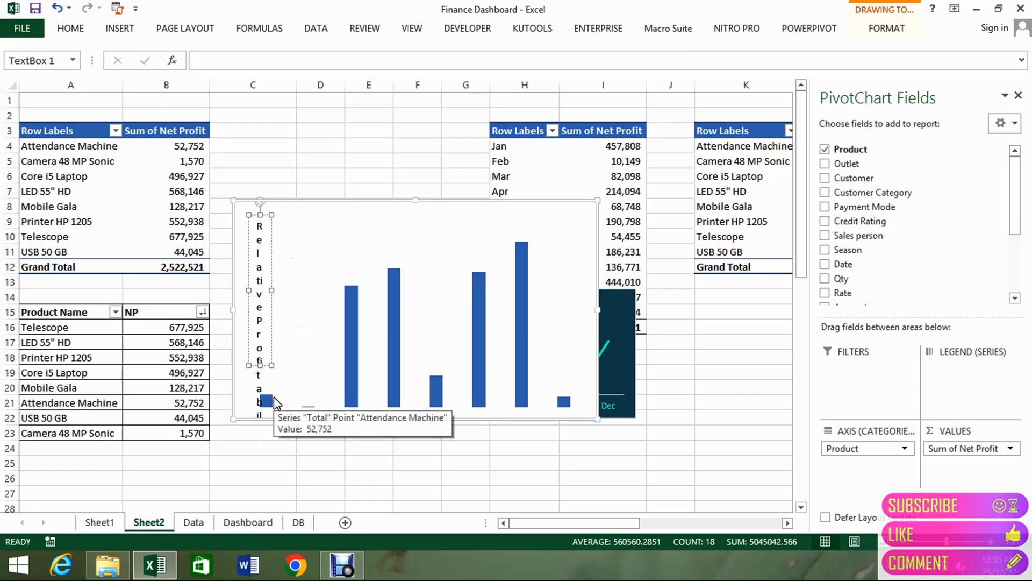
Set the title text box's vertical alignment to Middle and its text direction to rotate all text 90° clockwise
{"action": "left_click", "coordinate": [259, 264]}
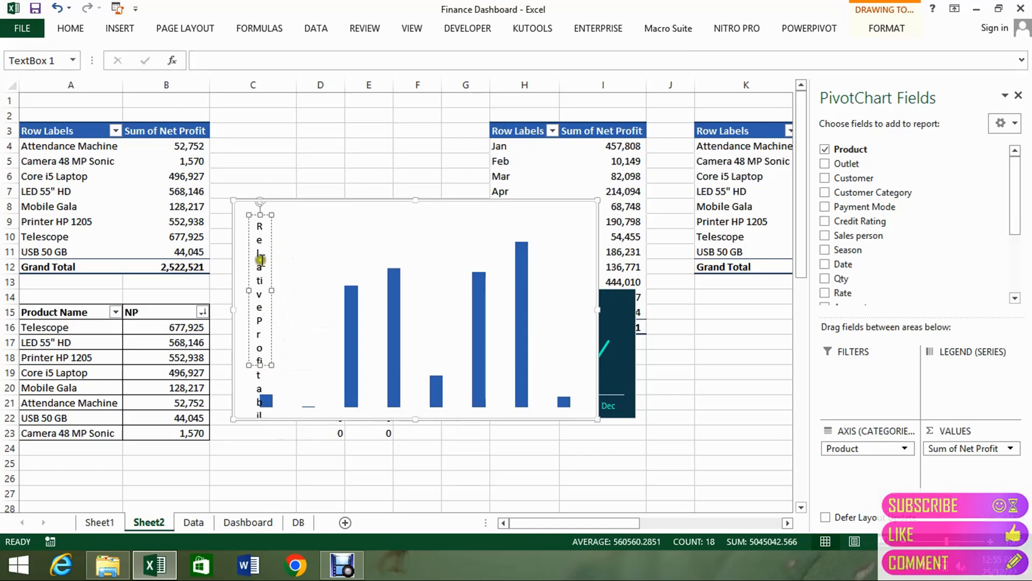
{"action": "right_click", "coordinate": [271, 261]}
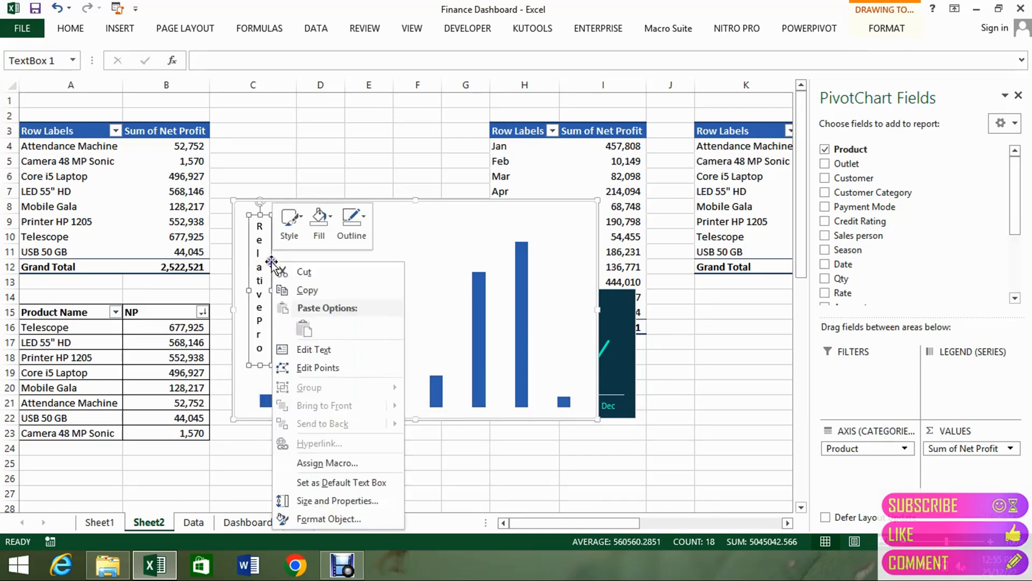
{"action": "left_click", "coordinate": [333, 519]}
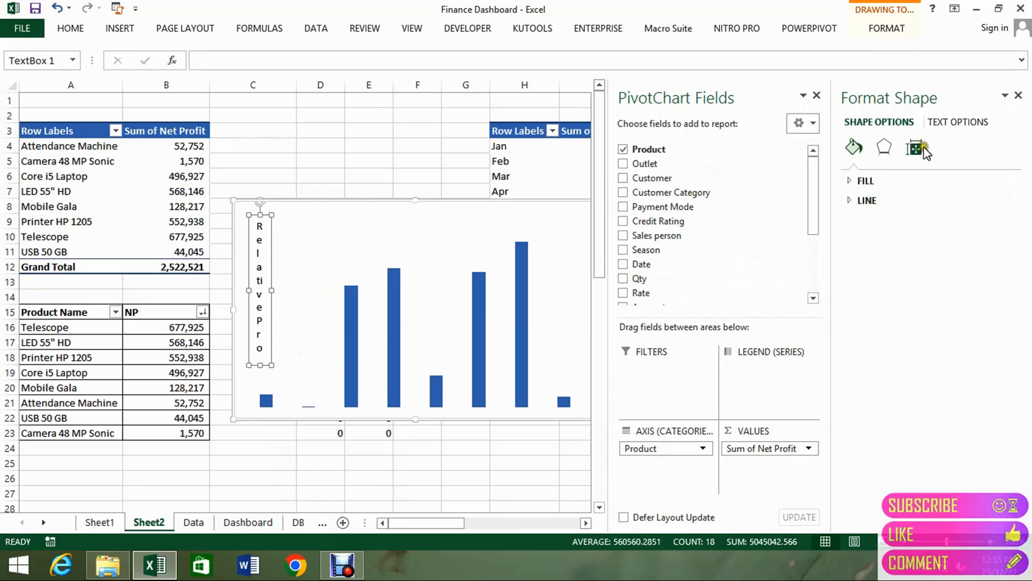
{"action": "left_click", "coordinate": [924, 150]}
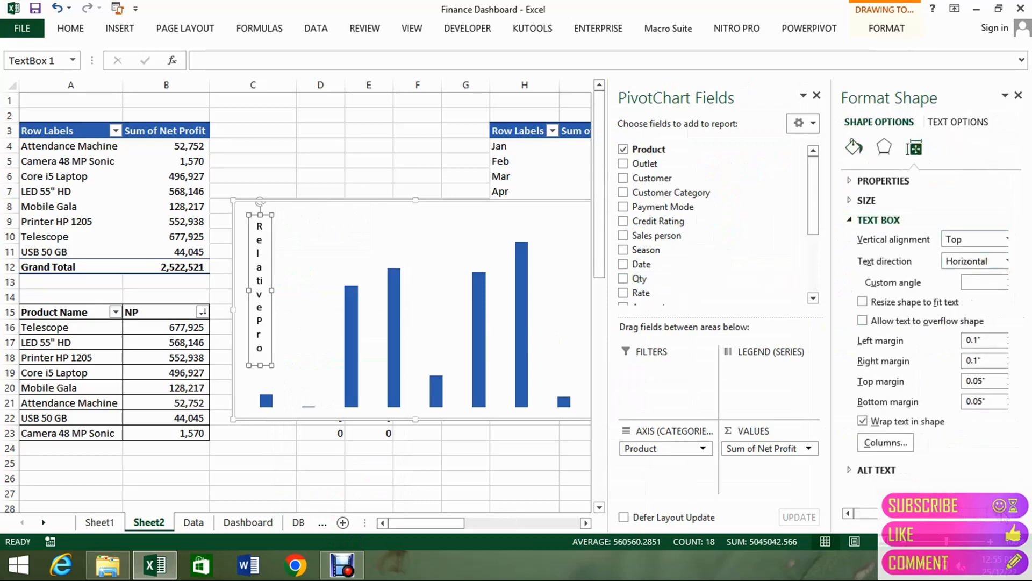
{"action": "left_click", "coordinate": [997, 239]}
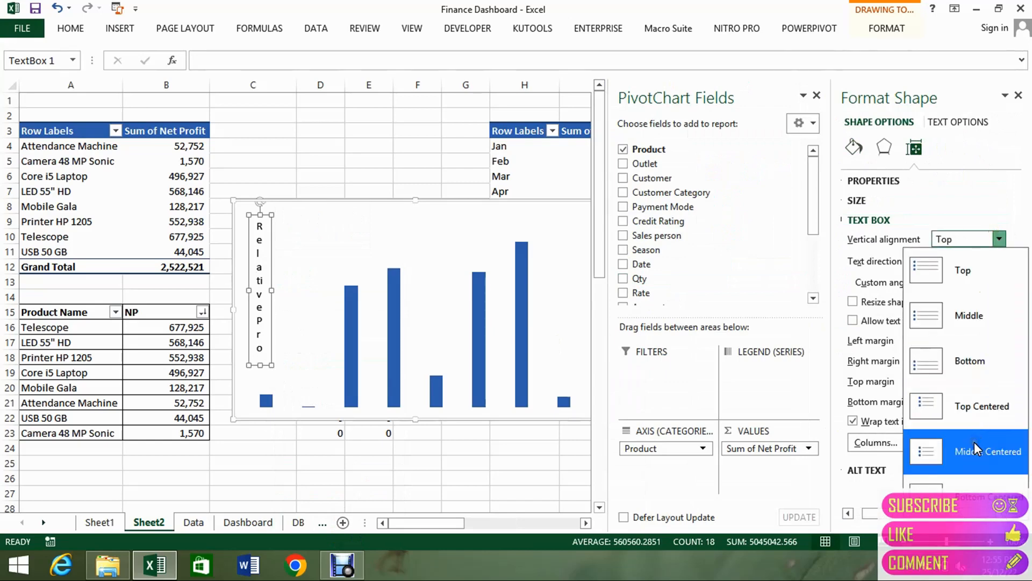
{"action": "left_click", "coordinate": [959, 309]}
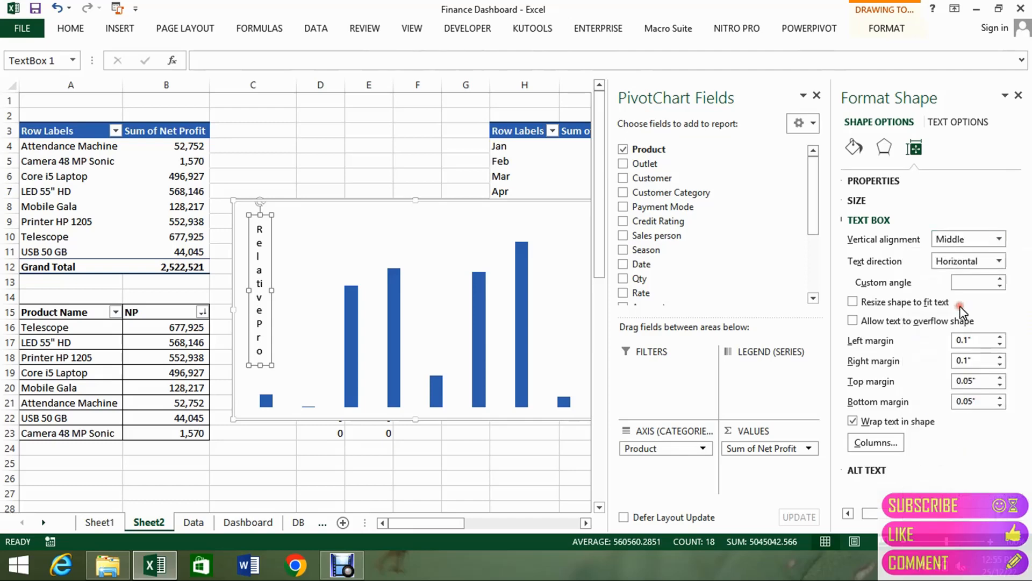
{"action": "left_click", "coordinate": [999, 261]}
{"action": "left_click", "coordinate": [973, 337]}
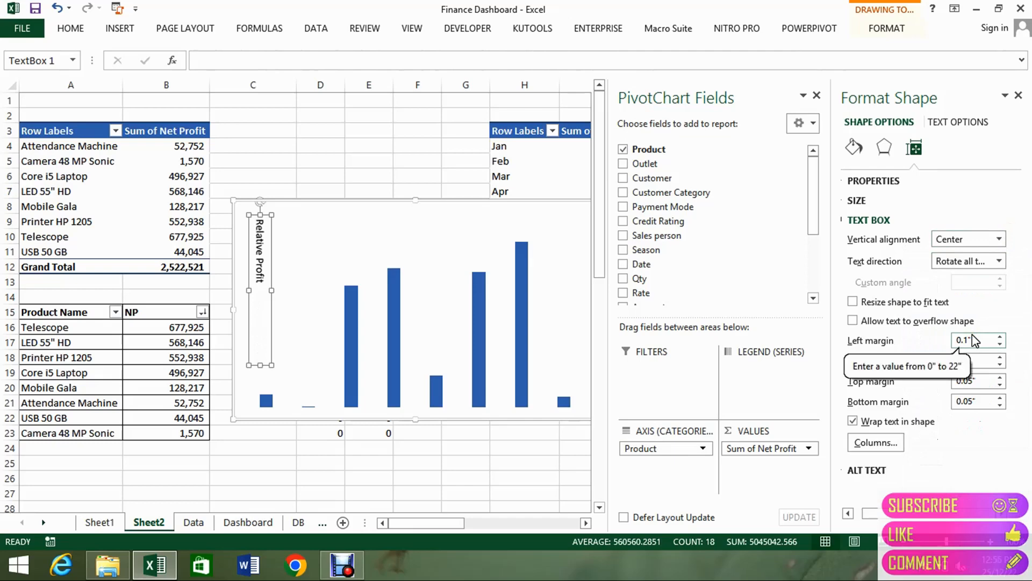
Add "ability" to the "Relative Profit" text in the chart's title text box, then widen the box and extend it downward
{"action": "left_click", "coordinate": [998, 261]}
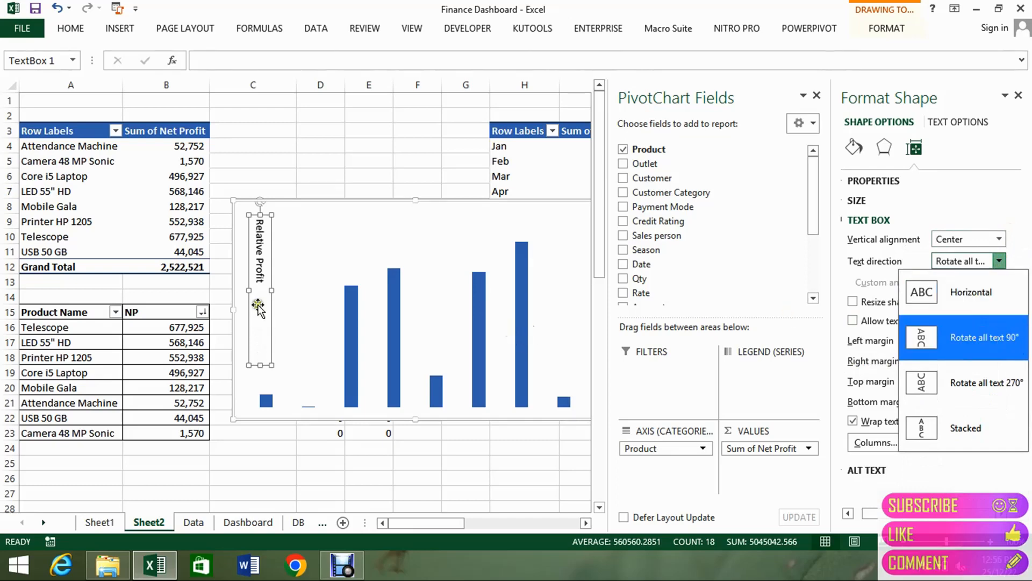
{"action": "left_click", "coordinate": [261, 279]}
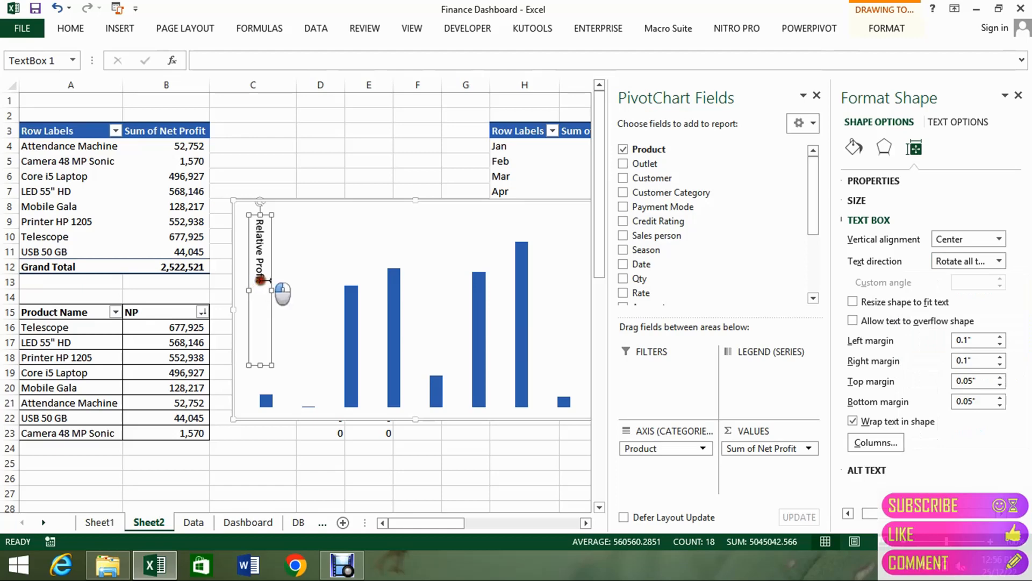
{"action": "type", "text": "ability"}
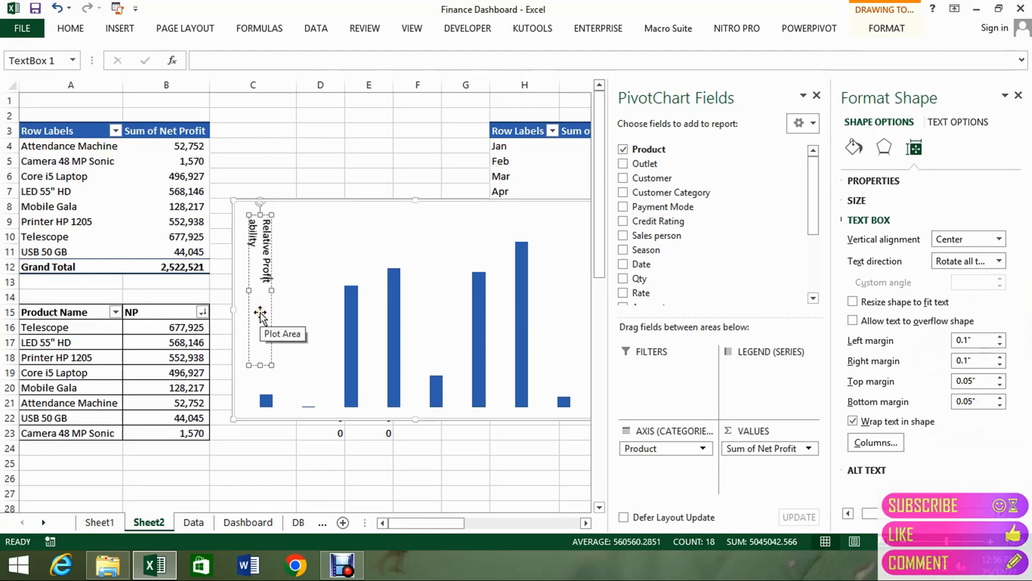
{"action": "left_click_drag", "start_coordinate": [271, 290], "coordinate": [287, 291]}
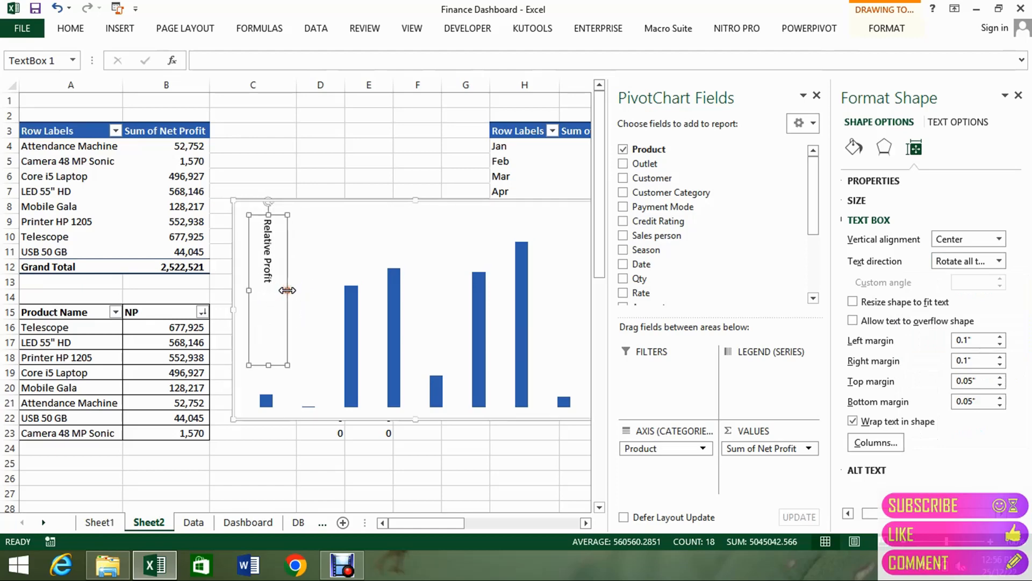
{"action": "left_click", "coordinate": [273, 294]}
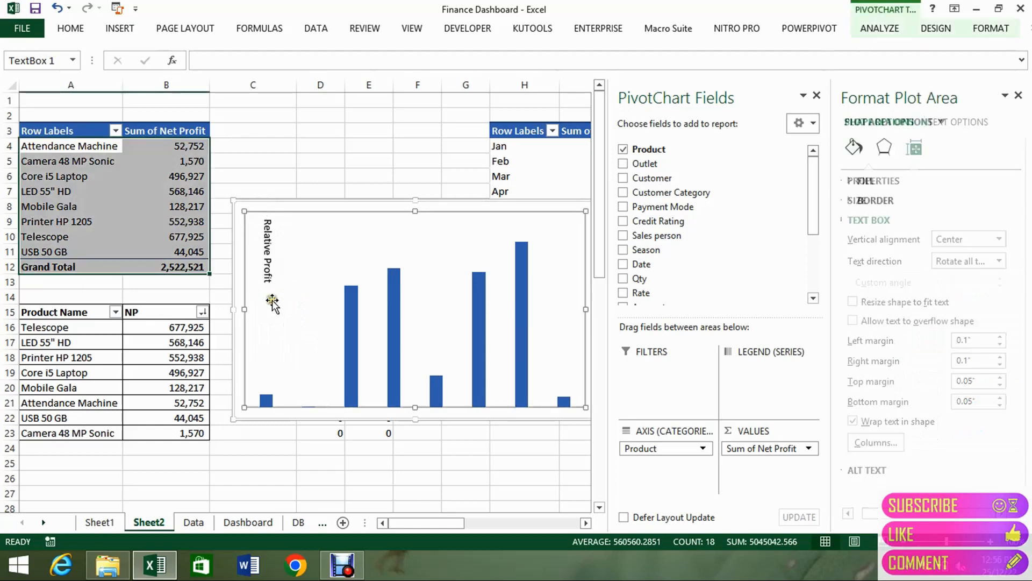
{"action": "left_click", "coordinate": [265, 280]}
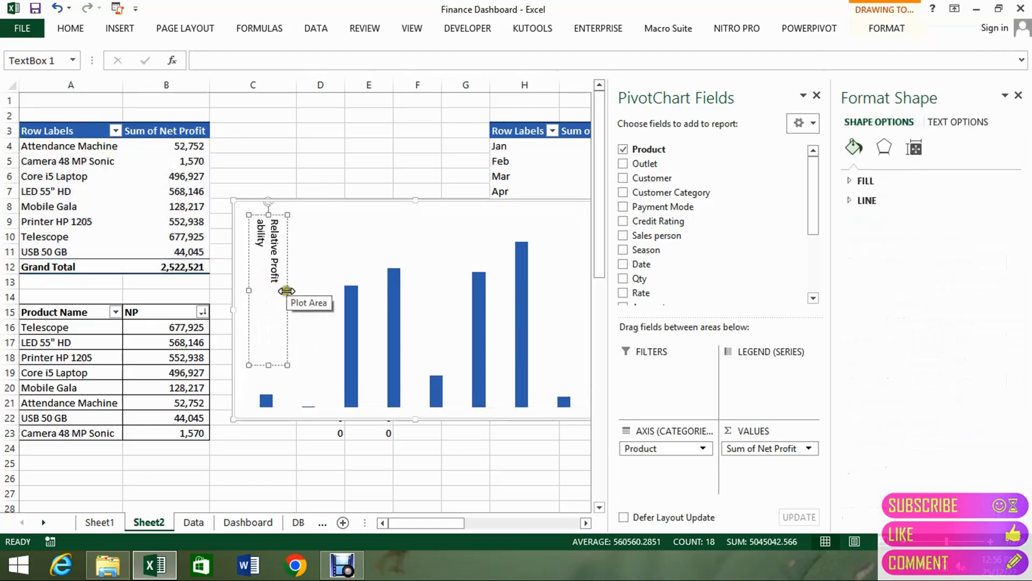
{"action": "left_click_drag", "start_coordinate": [287, 290], "coordinate": [297, 289]}
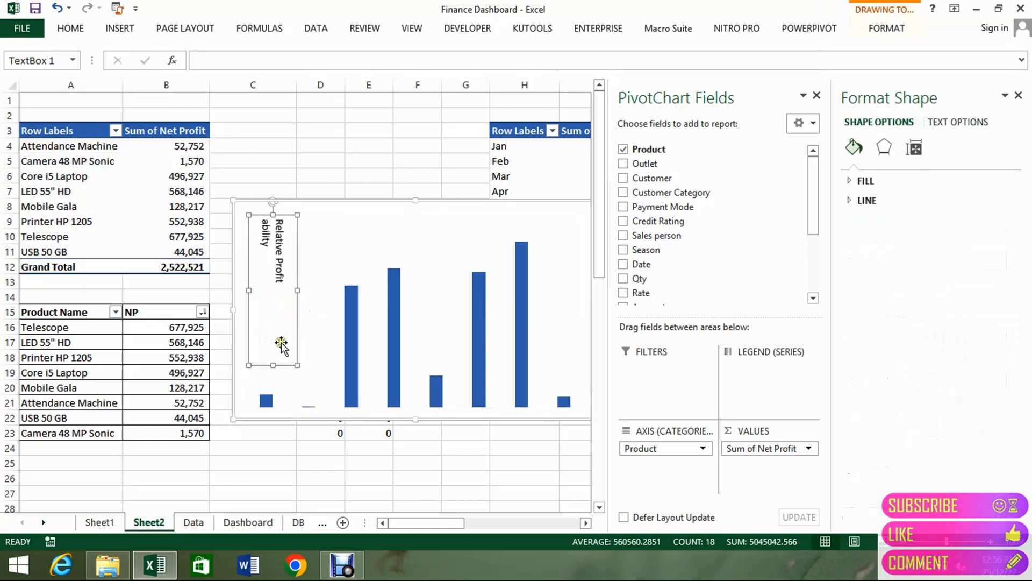
{"action": "left_click_drag", "start_coordinate": [274, 365], "coordinate": [272, 384]}
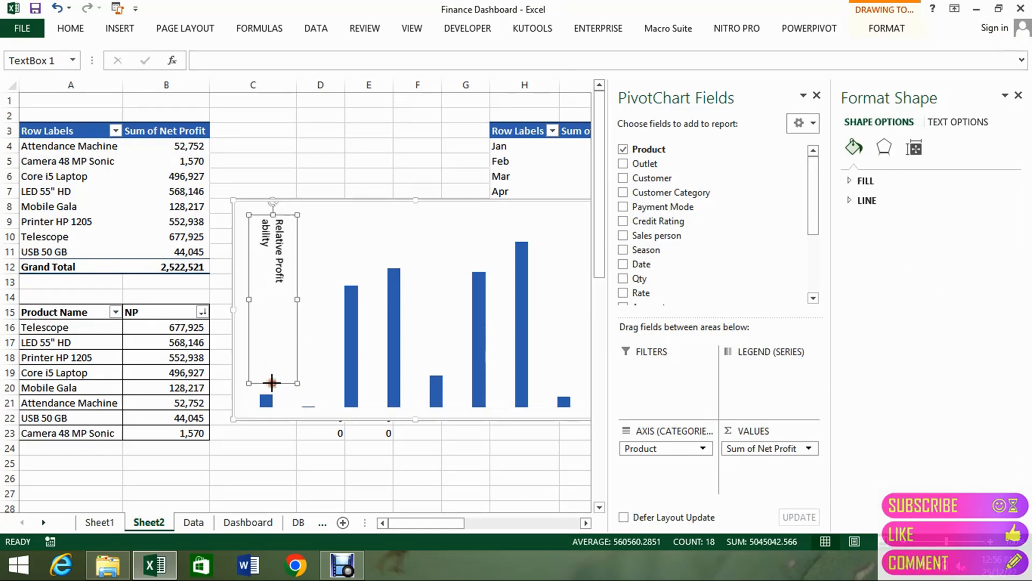
Centre all the text in the chart's vertical title text box, both along its height and across its width
{"action": "left_click", "coordinate": [278, 263]}
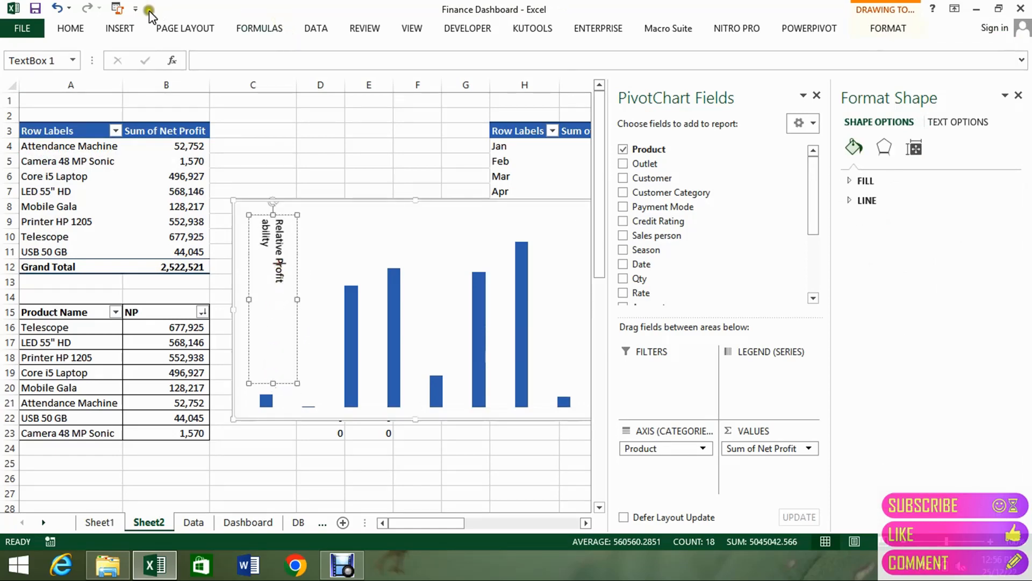
{"action": "left_click", "coordinate": [71, 28]}
{"action": "left_click", "coordinate": [305, 55]}
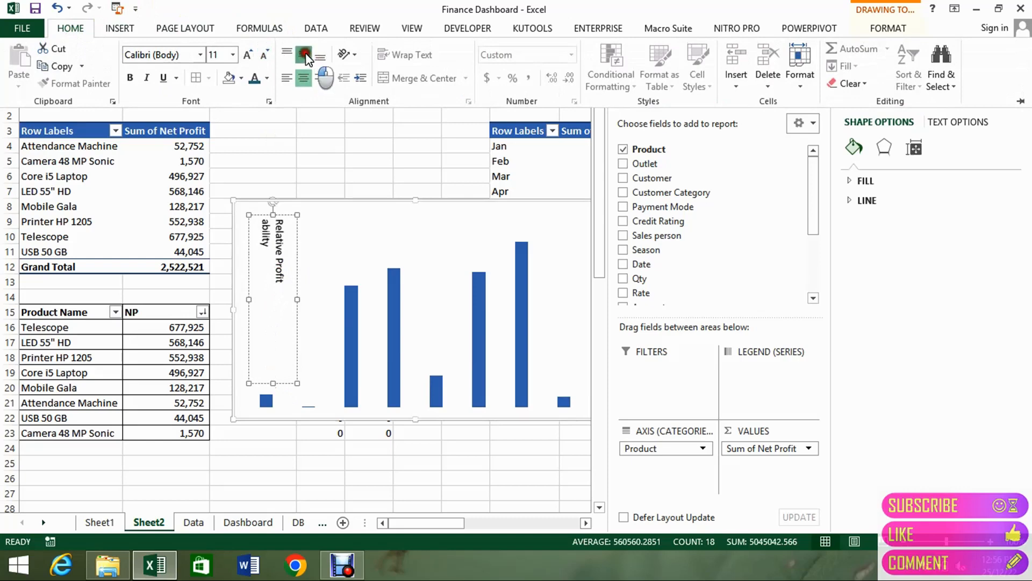
{"action": "left_click", "coordinate": [280, 215]}
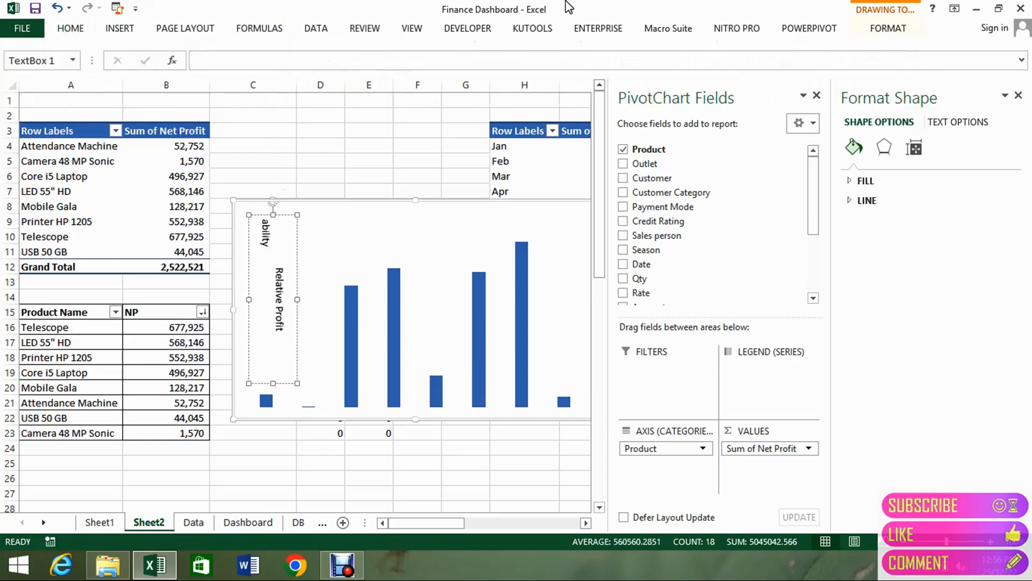
{"action": "left_click", "coordinate": [885, 30]}
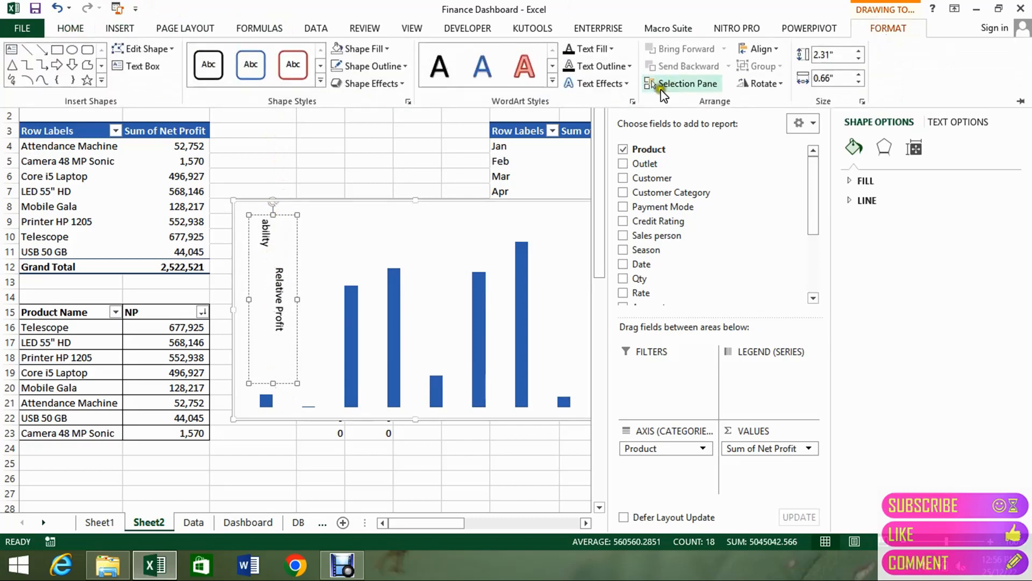
{"action": "left_click", "coordinate": [71, 29]}
{"action": "left_click", "coordinate": [301, 79]}
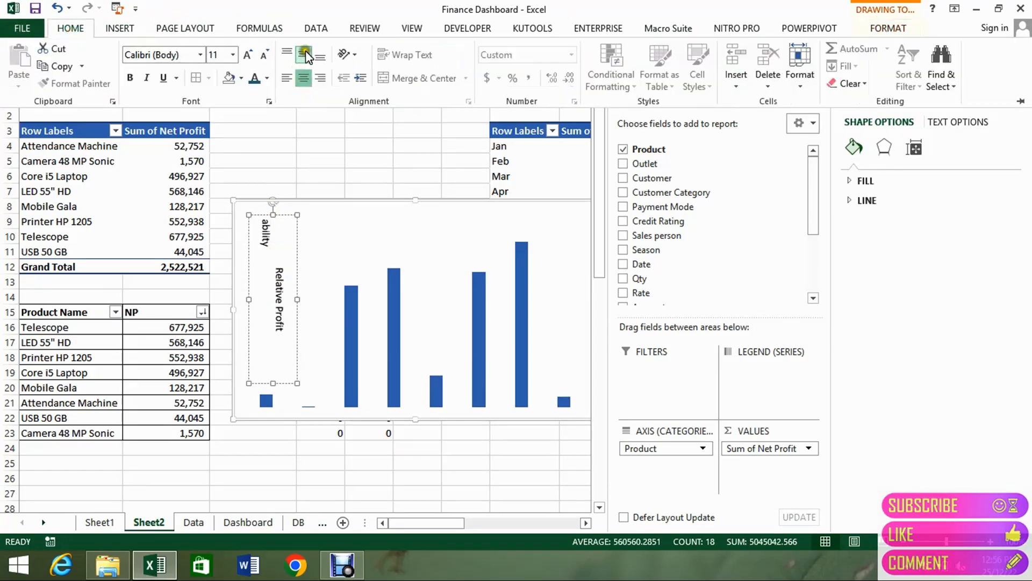
{"action": "left_click", "coordinate": [298, 225]}
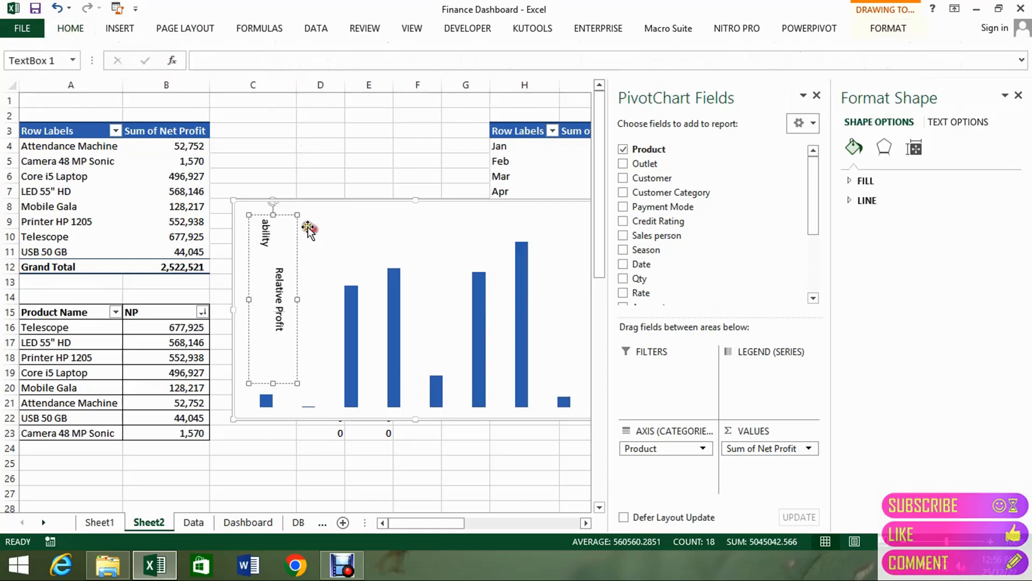
{"action": "left_click", "coordinate": [325, 224]}
{"action": "left_click", "coordinate": [282, 232]}
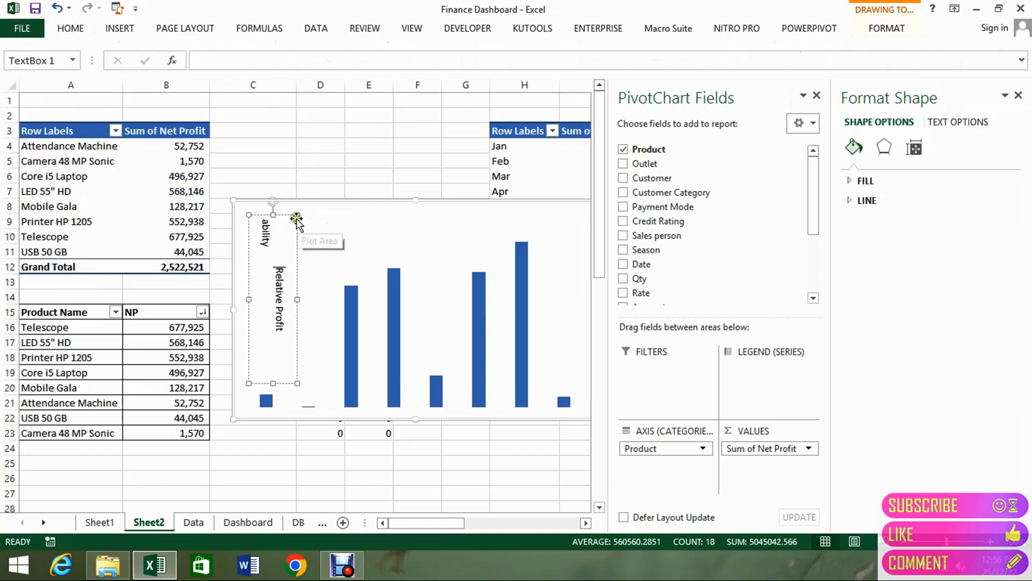
{"action": "left_click", "coordinate": [297, 221]}
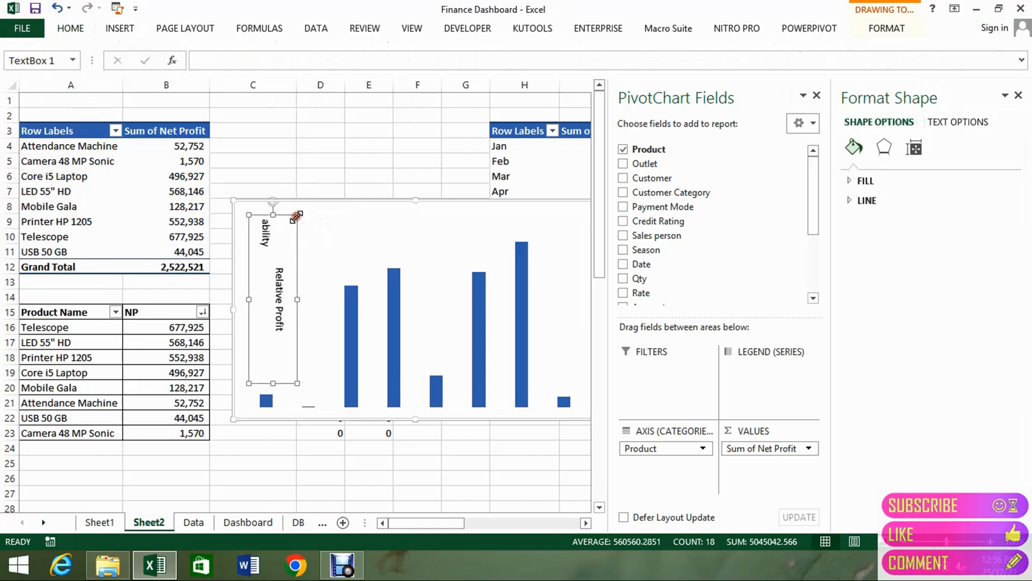
{"action": "left_click", "coordinate": [75, 30]}
{"action": "left_click", "coordinate": [307, 55]}
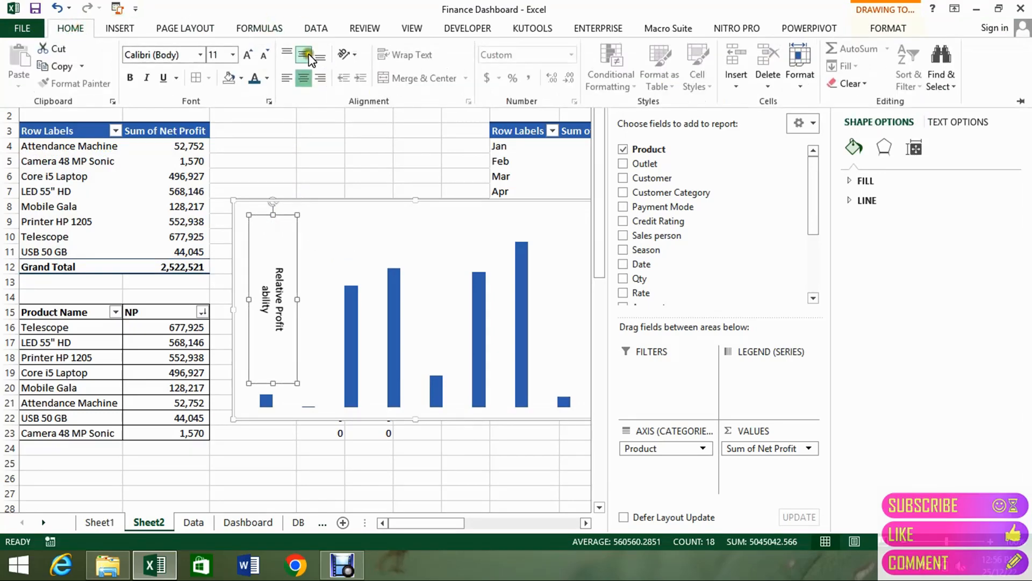
Narrow the title text box, join its text into a single line reading "Relative Profitability", and shift the box closer to the chart's edge
{"action": "left_click", "coordinate": [297, 299]}
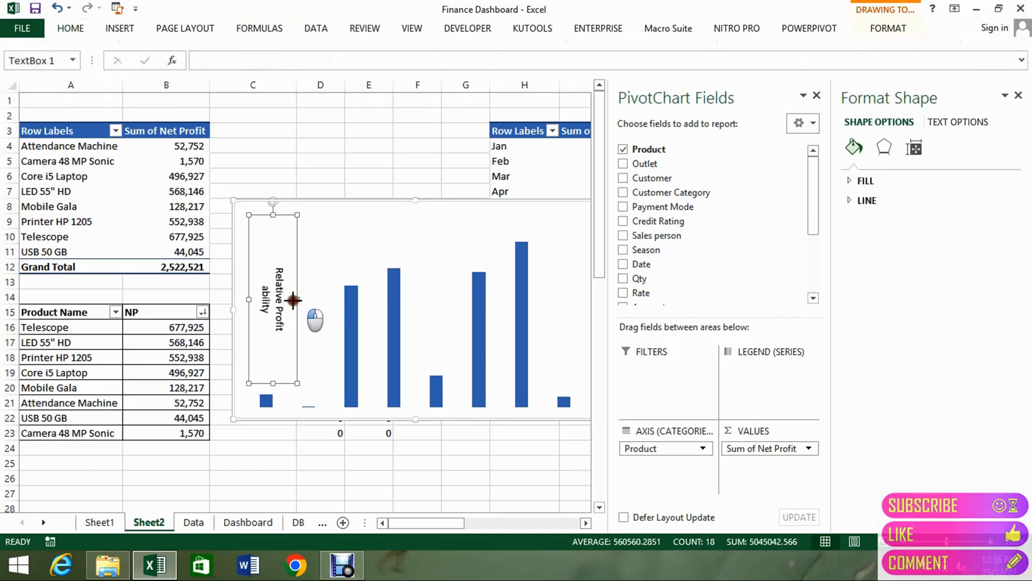
{"action": "left_click_drag", "start_coordinate": [293, 299], "coordinate": [280, 299]}
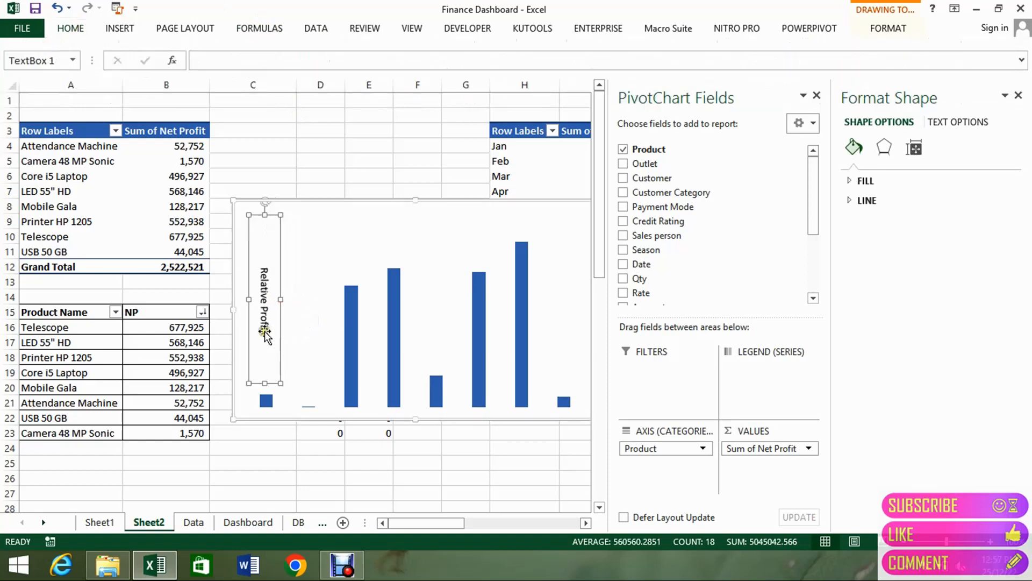
{"action": "left_click", "coordinate": [264, 332]}
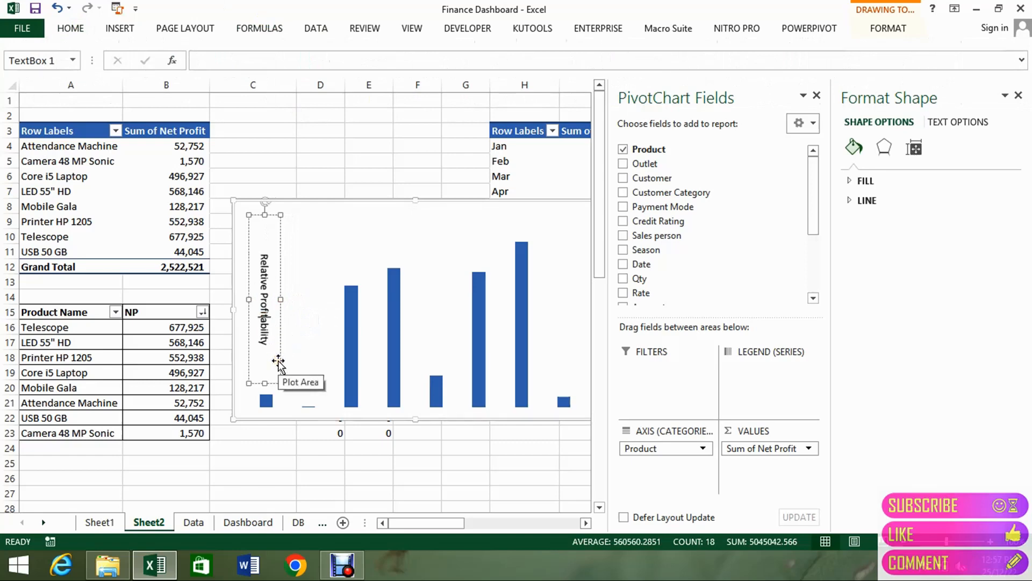
{"action": "left_click", "coordinate": [273, 297]}
{"action": "left_click", "coordinate": [276, 299]}
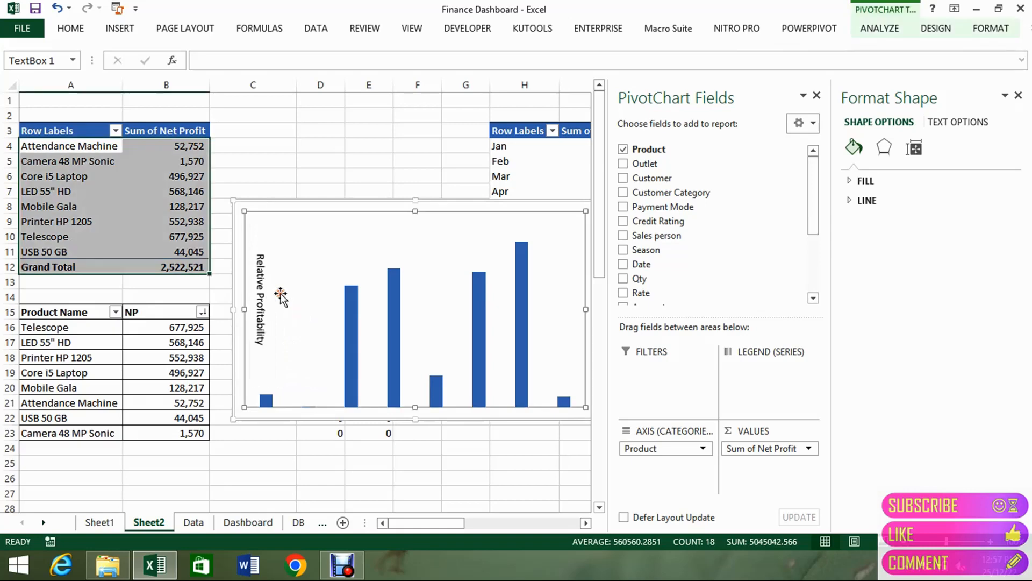
Examine the font formatting and text colour of the relative profitability title on the Dashboard sheet, closing the side panes and returning to Sheet2
{"action": "left_click", "coordinate": [248, 522]}
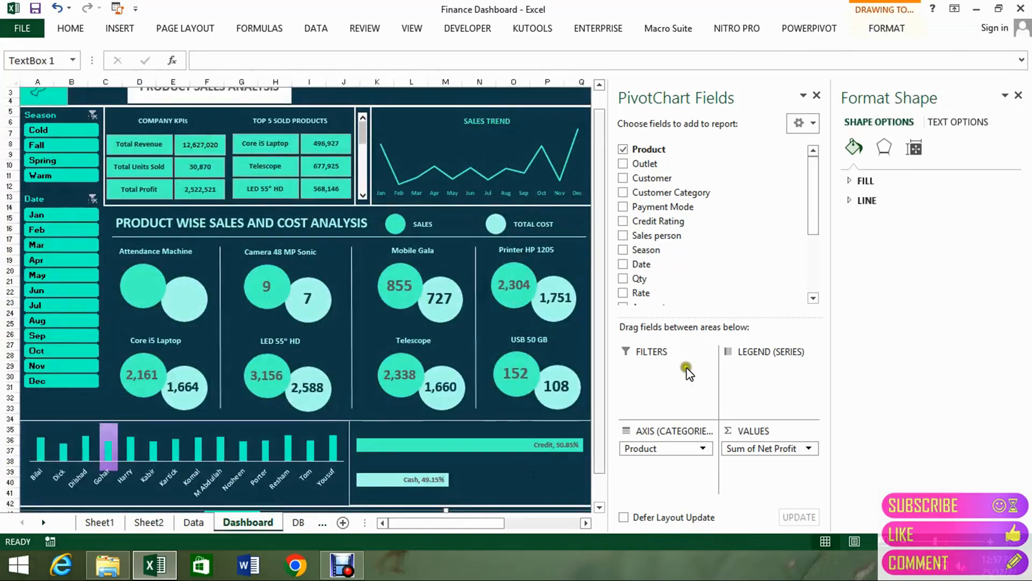
{"action": "left_click", "coordinate": [1018, 96]}
{"action": "left_click", "coordinate": [1018, 95]}
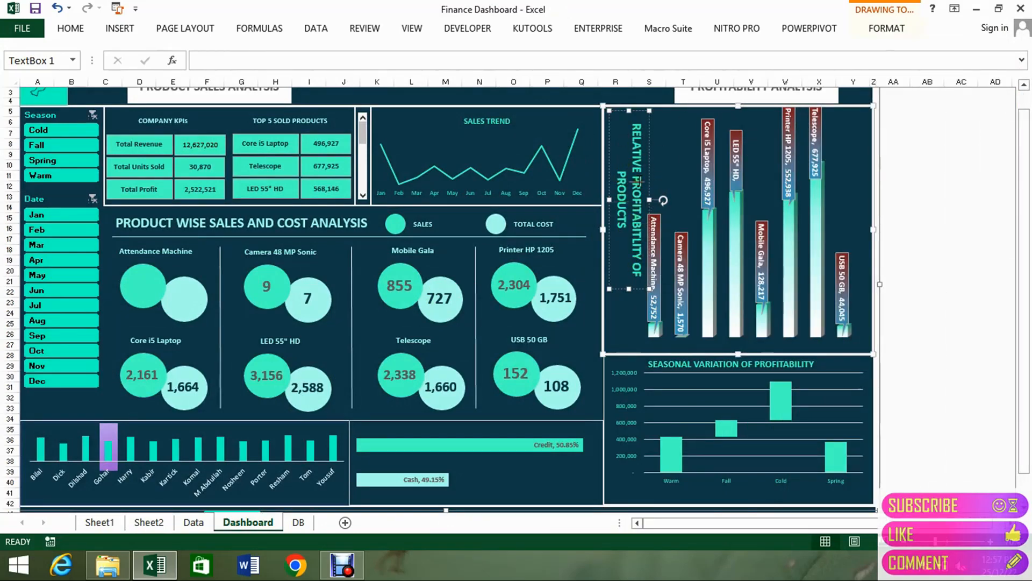
{"action": "left_click", "coordinate": [70, 30]}
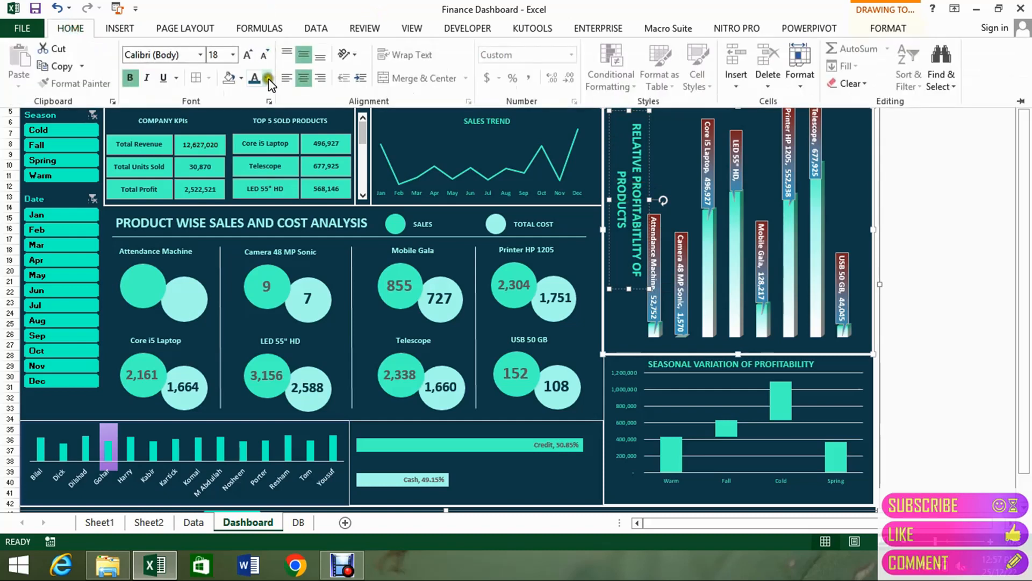
{"action": "left_click", "coordinate": [268, 79]}
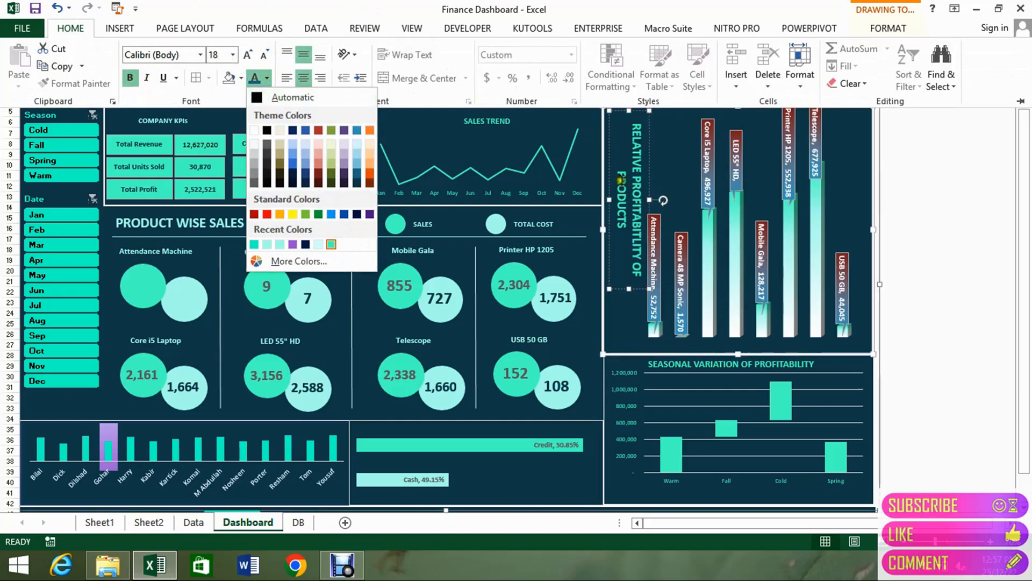
{"action": "left_click", "coordinate": [665, 163]}
{"action": "left_click", "coordinate": [705, 245]}
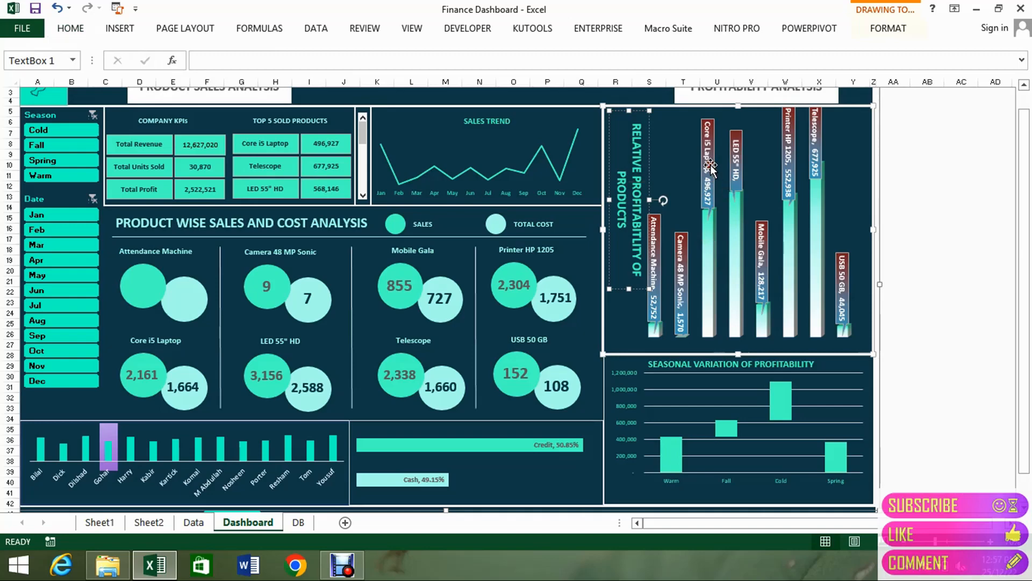
{"action": "left_click", "coordinate": [143, 528]}
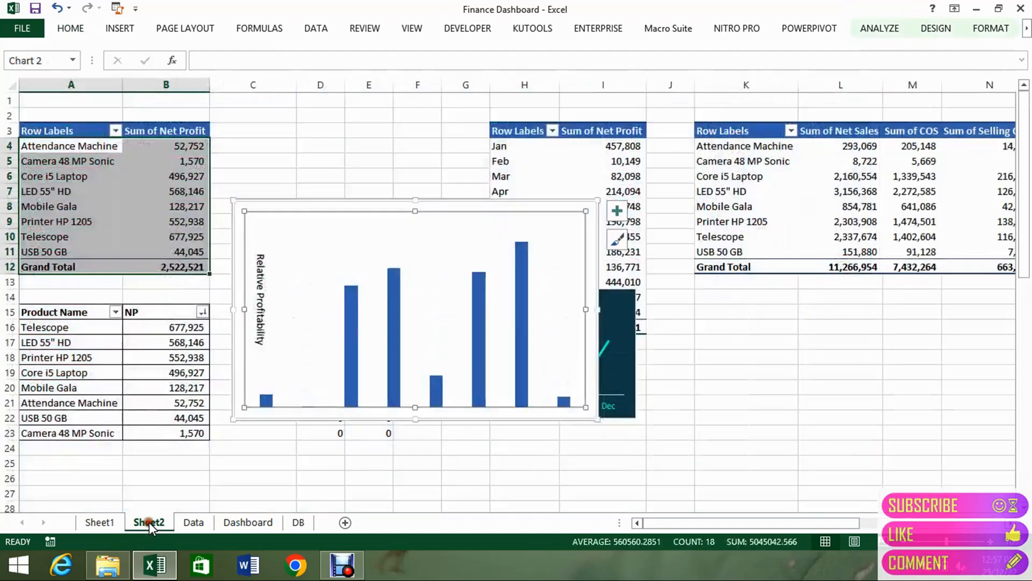
Add Data Callout labels to the net profit columns in the Sheet2 chart
{"action": "left_click", "coordinate": [347, 305]}
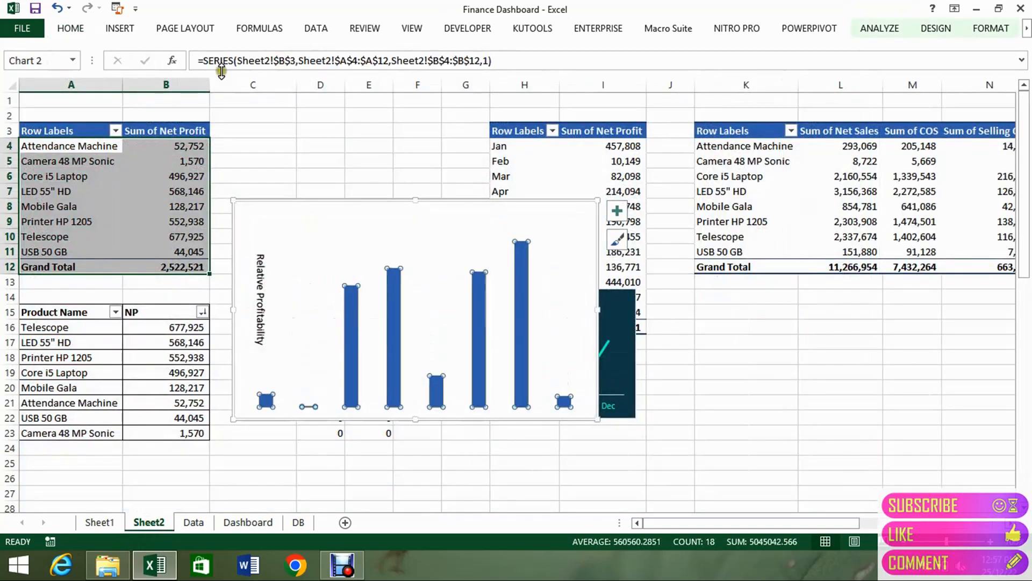
{"action": "left_click", "coordinate": [935, 30]}
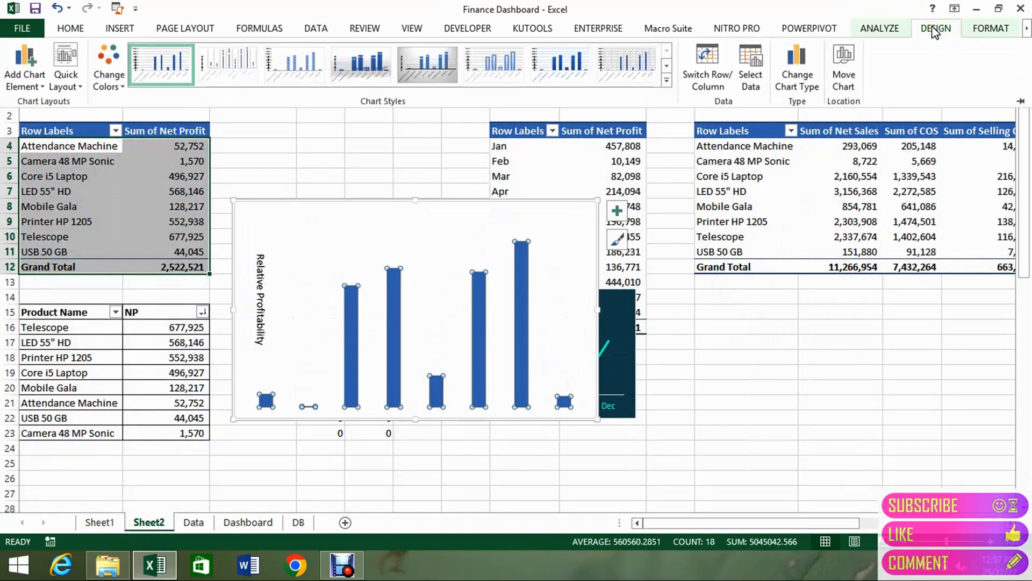
{"action": "left_click", "coordinate": [24, 67]}
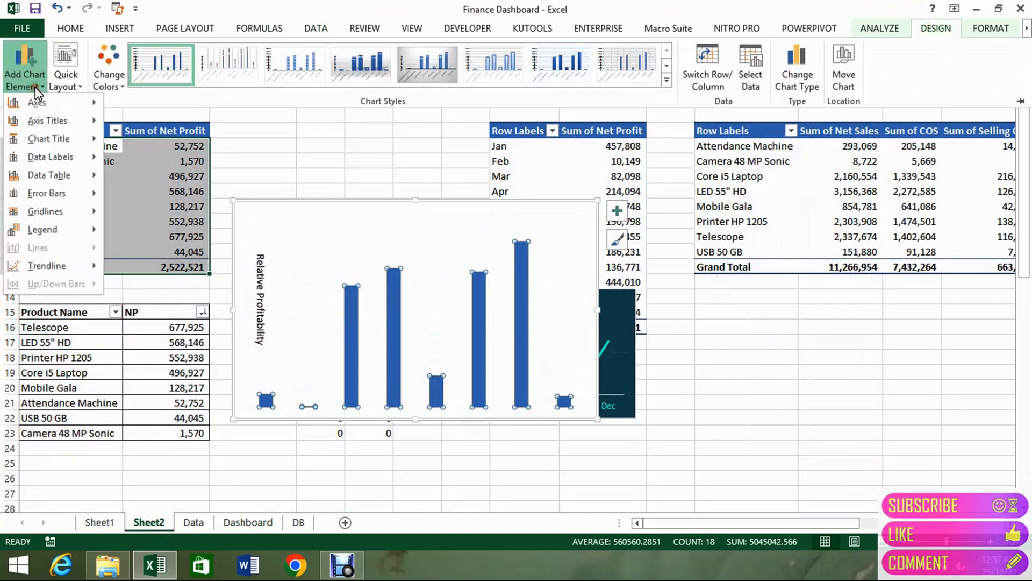
{"action": "mouse_move", "coordinate": [82, 179]}
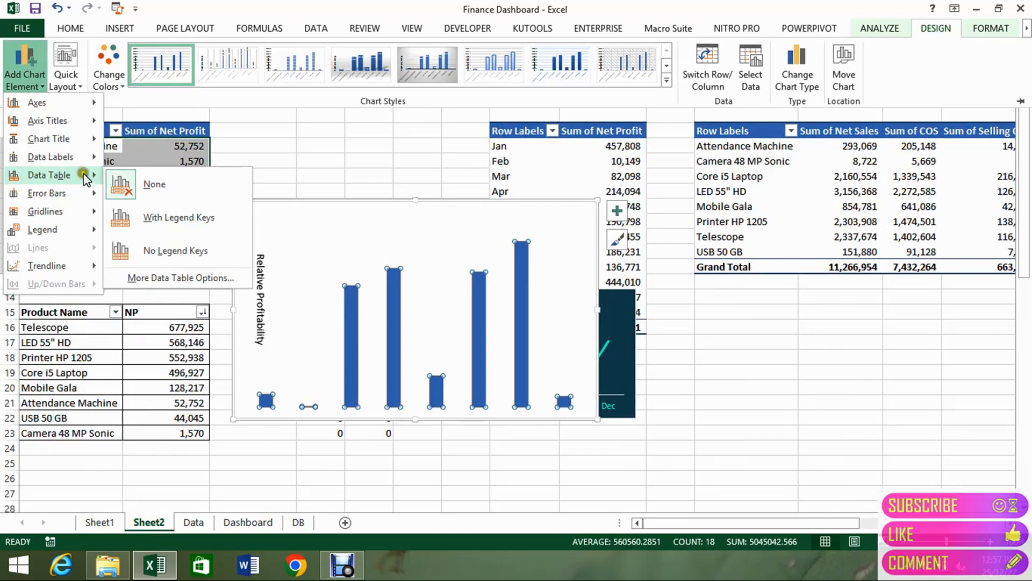
{"action": "mouse_move", "coordinate": [94, 158]}
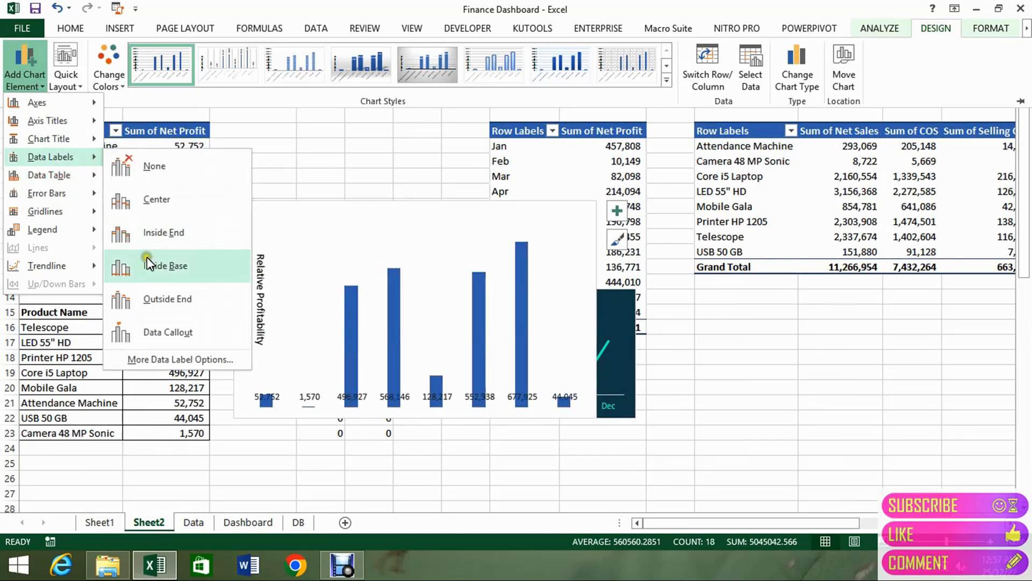
{"action": "left_click", "coordinate": [167, 331]}
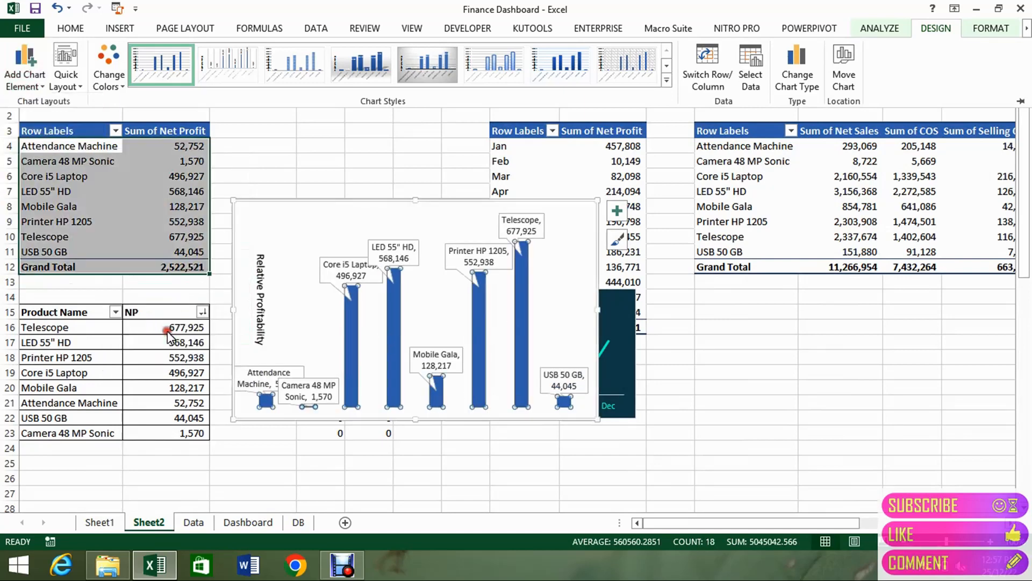
Set the label position of the chart's data callouts to Inside End
{"action": "double_click", "coordinate": [348, 262]}
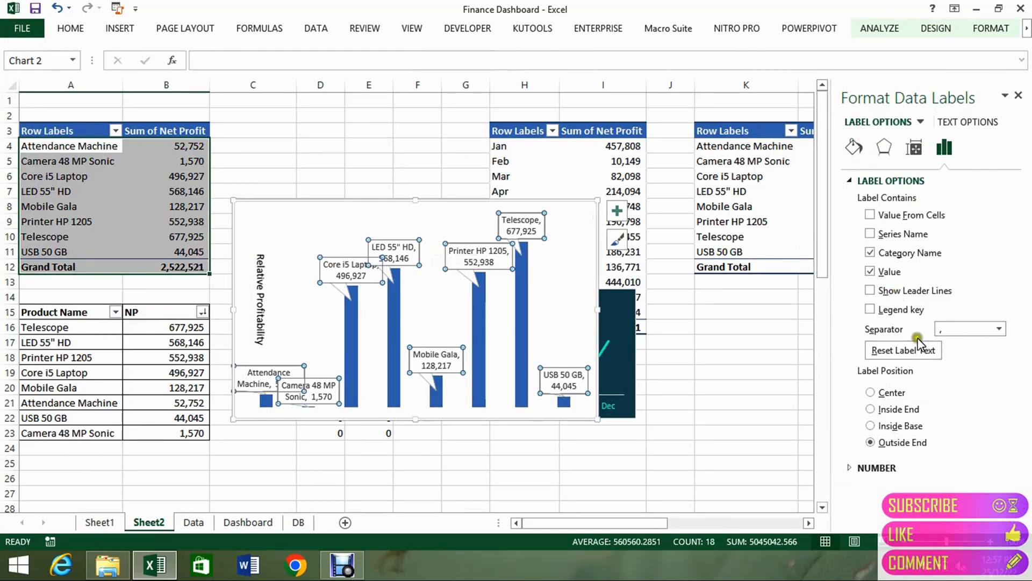
{"action": "left_click", "coordinate": [871, 426]}
{"action": "left_click", "coordinate": [870, 409]}
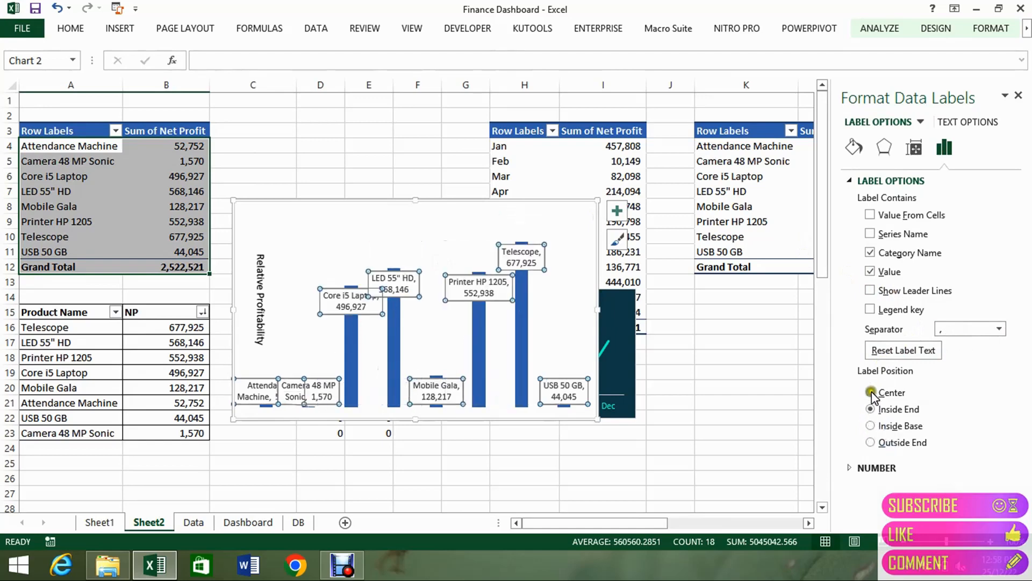
Set the label position of the net profit columns' data callouts to Outside End
{"action": "left_click", "coordinate": [871, 393]}
{"action": "left_click", "coordinate": [871, 442]}
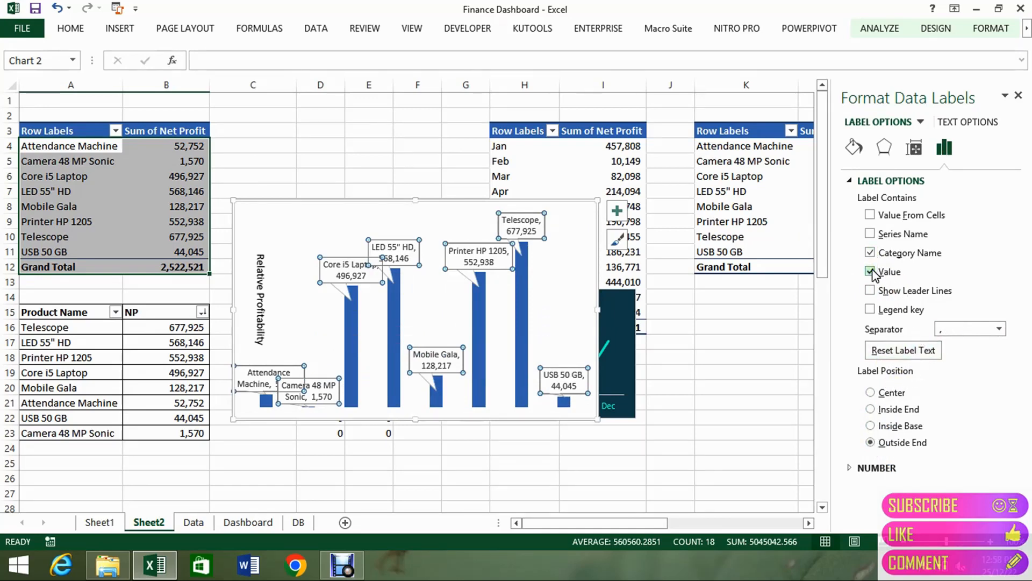
{"action": "left_click", "coordinate": [870, 214]}
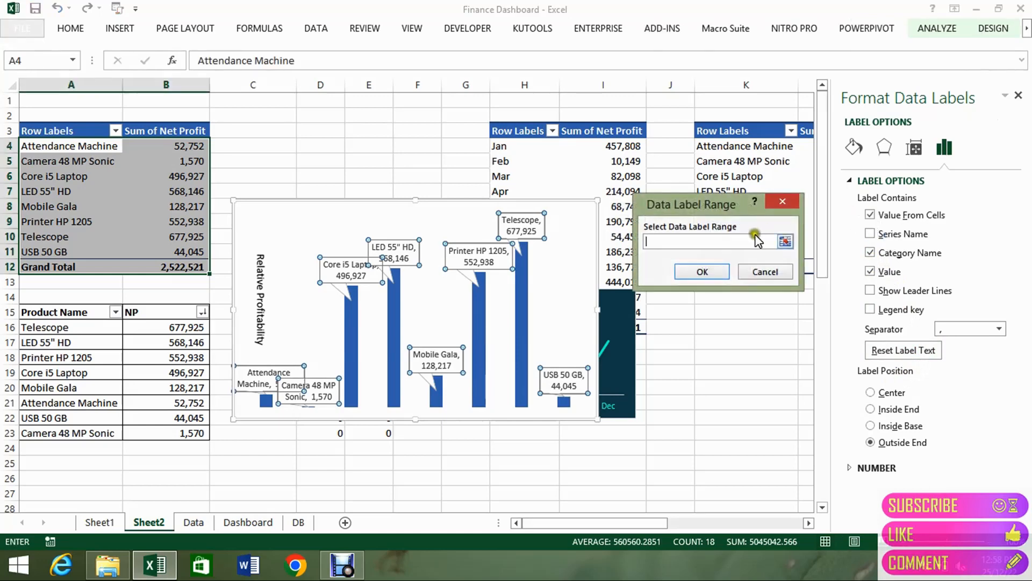
{"action": "left_click", "coordinate": [762, 272]}
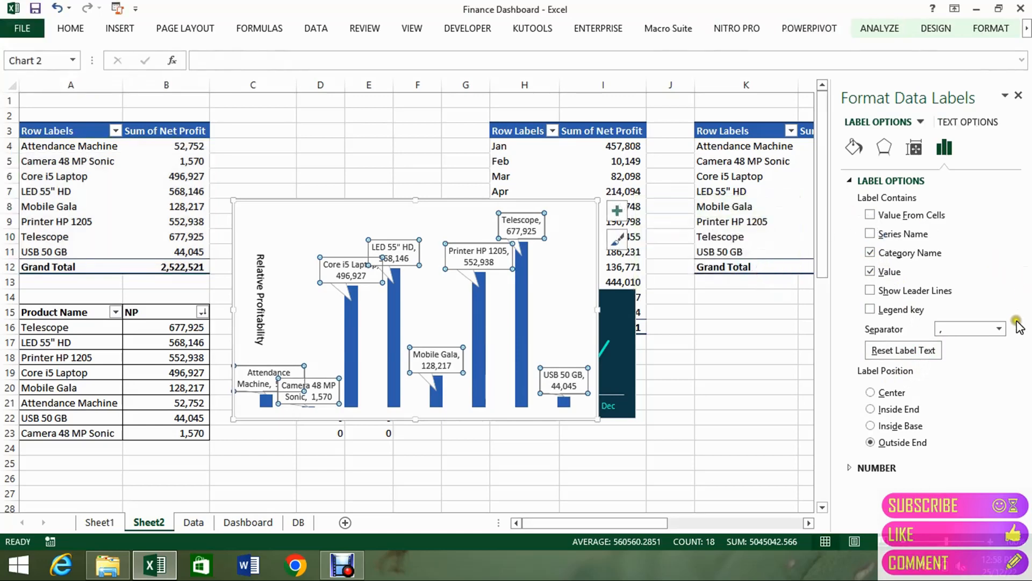
{"action": "left_click", "coordinate": [866, 468]}
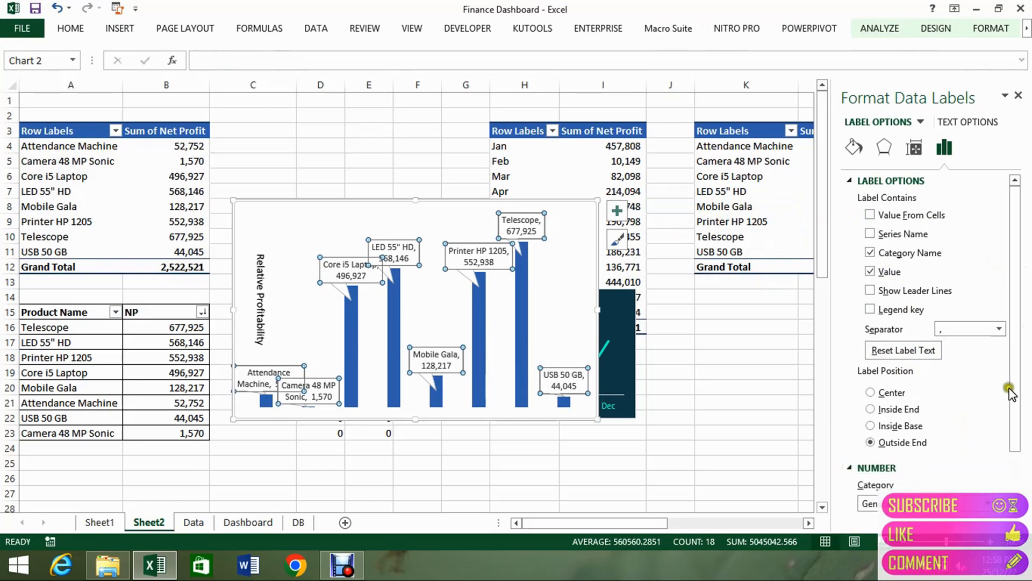
{"action": "left_click_drag", "start_coordinate": [1010, 391], "coordinate": [1017, 452]}
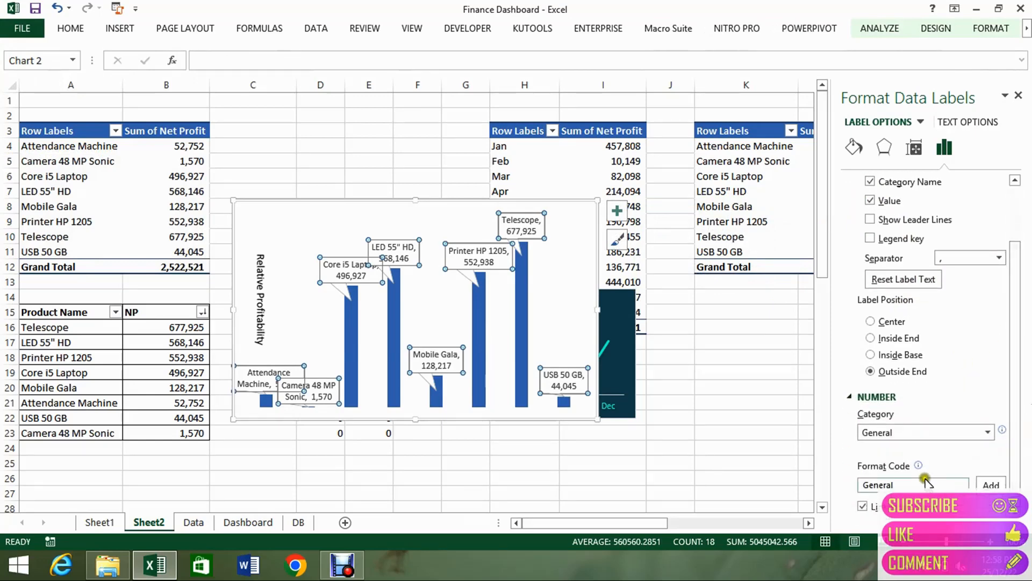
{"action": "left_click", "coordinate": [1018, 198]}
Set the text direction of all the chart's data callouts to Rotate all text 90°
{"action": "left_click", "coordinate": [913, 147]}
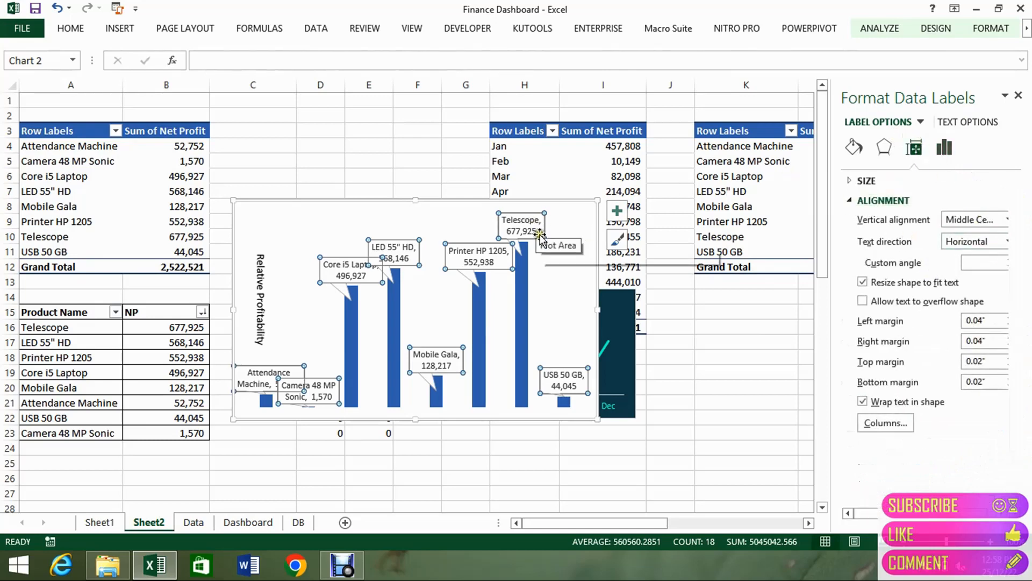
{"action": "left_click", "coordinate": [1014, 244]}
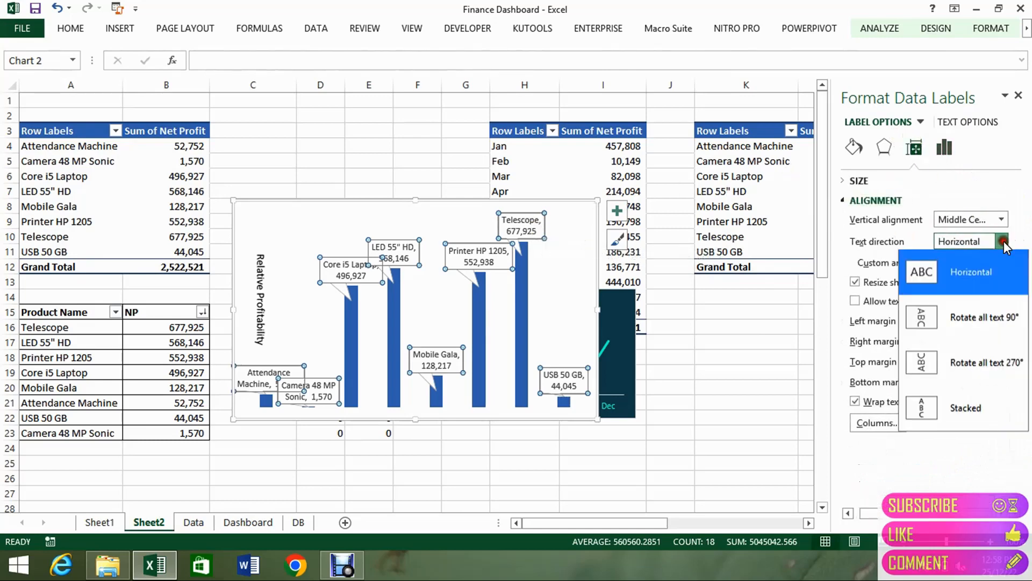
{"action": "left_click", "coordinate": [974, 323]}
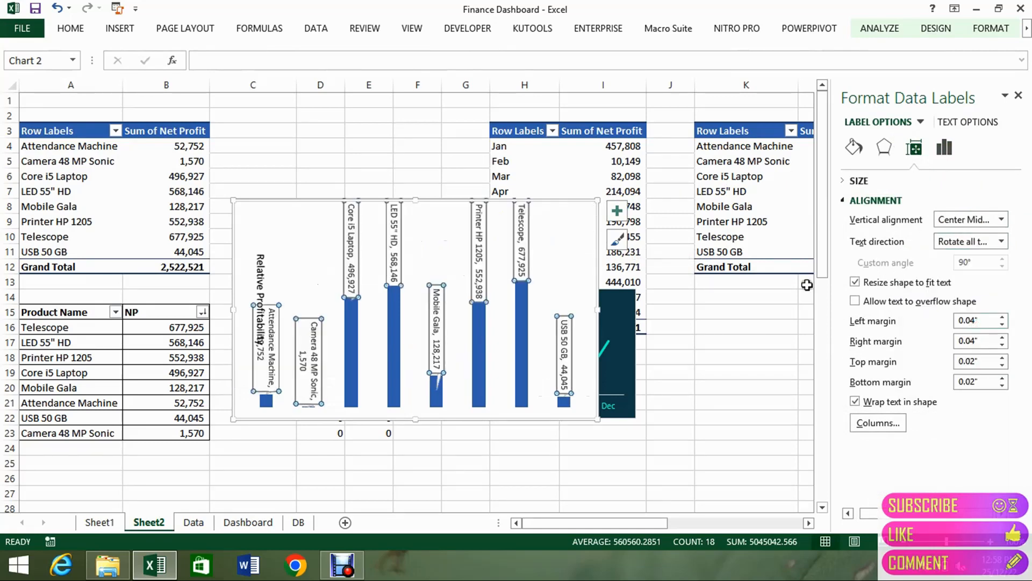
Give only the Telescope data label a gradient fill and shift its middle gradient stop to 52%
{"action": "left_click", "coordinate": [529, 243]}
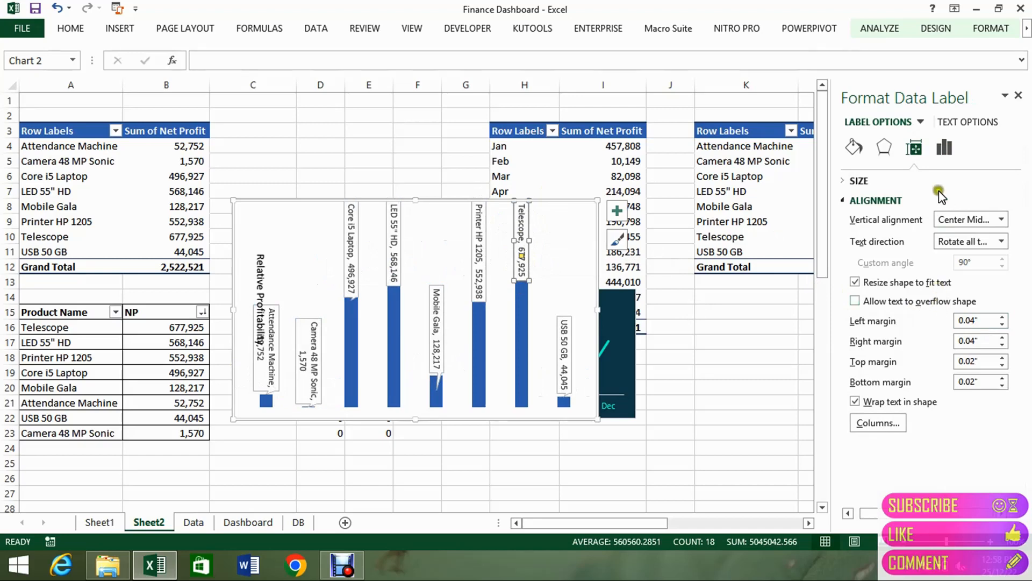
{"action": "left_click", "coordinate": [852, 151]}
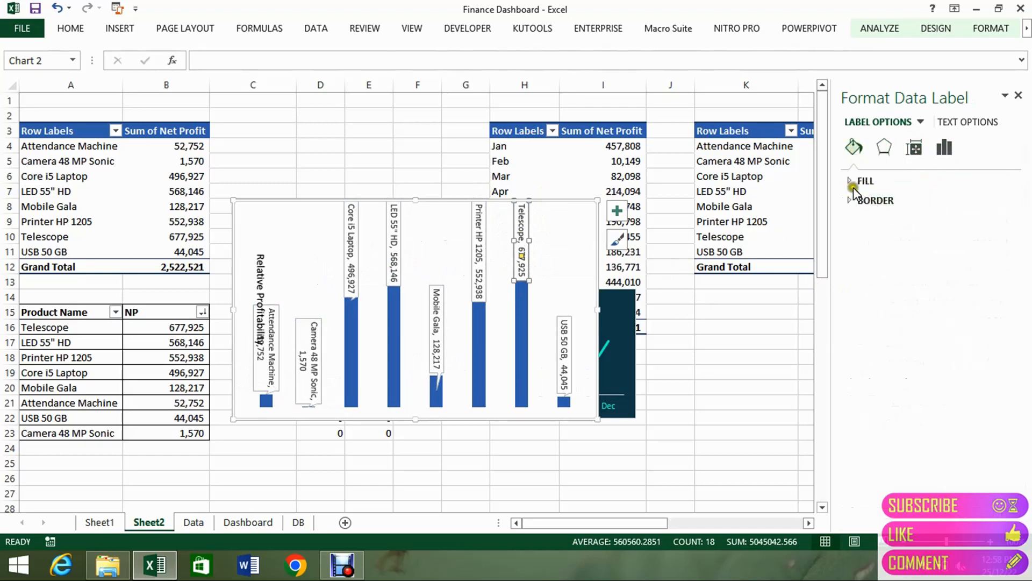
{"action": "left_click", "coordinate": [856, 183]}
{"action": "left_click", "coordinate": [864, 236]}
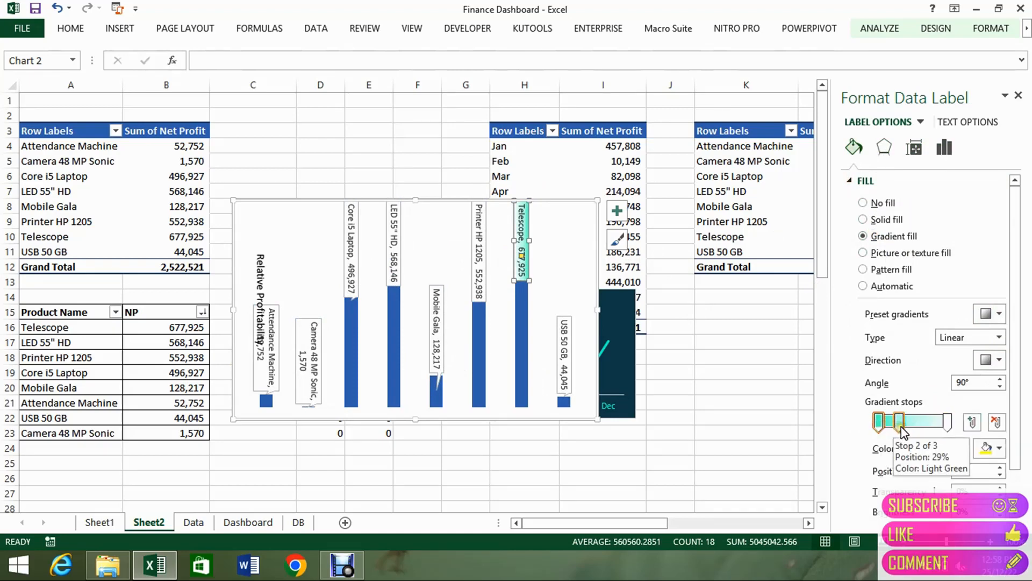
{"action": "mouse_move", "coordinate": [898, 421]}
{"action": "left_mouse_down"}
{"action": "mouse_move", "coordinate": [934, 423]}
{"action": "mouse_move", "coordinate": [916, 424]}
{"action": "left_mouse_up"}
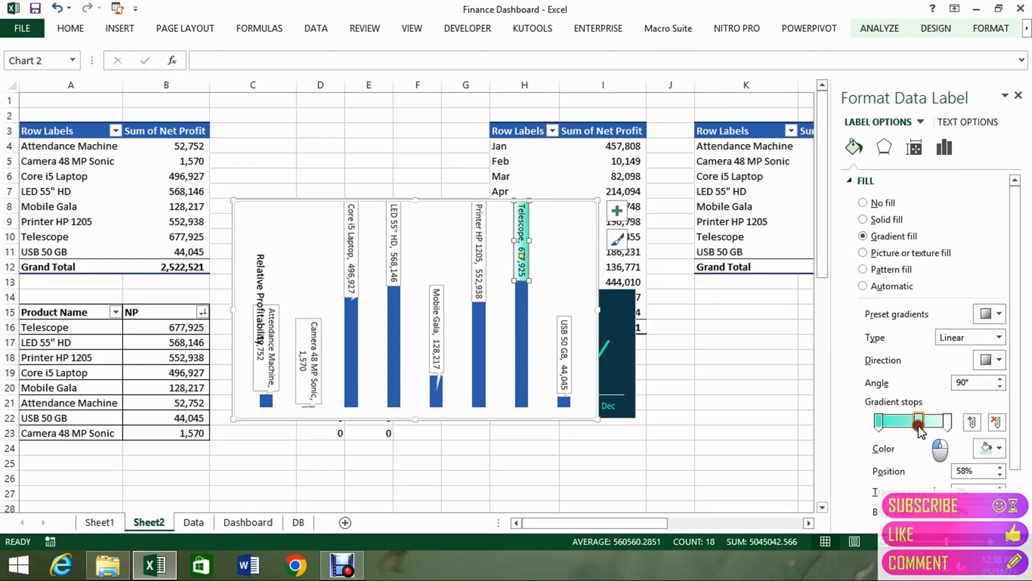
Reduce the Telescope label's gradient to two stops, with dark red at the start and blue at the end
{"action": "left_click", "coordinate": [880, 424]}
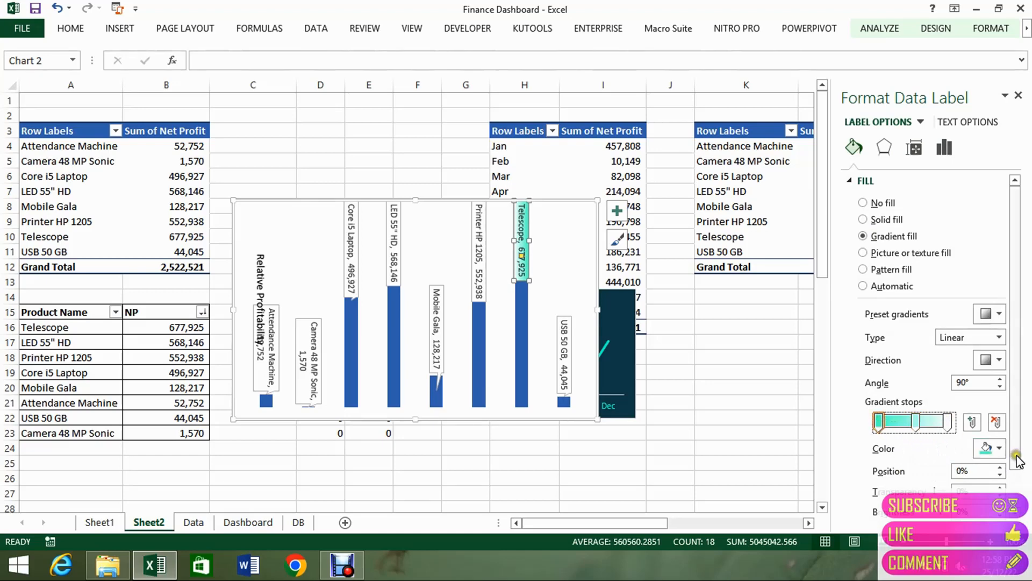
{"action": "left_click", "coordinate": [999, 448]}
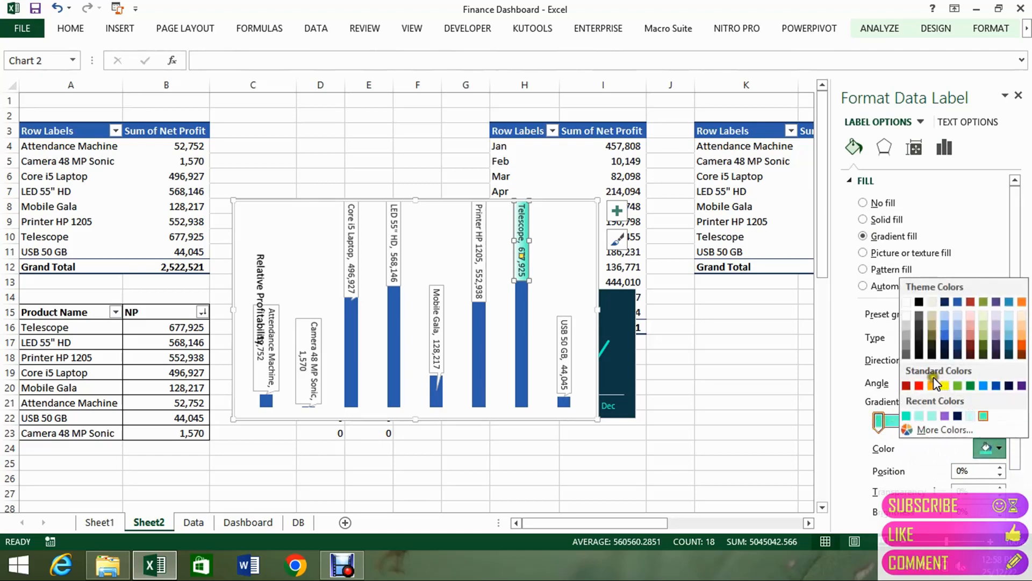
{"action": "left_click", "coordinate": [946, 347]}
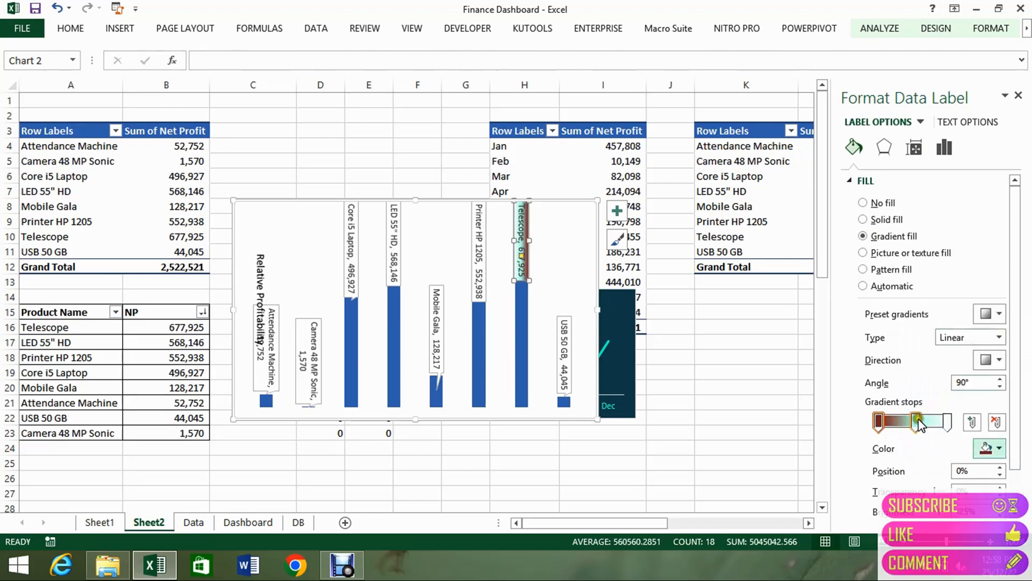
{"action": "left_click", "coordinate": [947, 422]}
{"action": "left_click", "coordinate": [992, 448]}
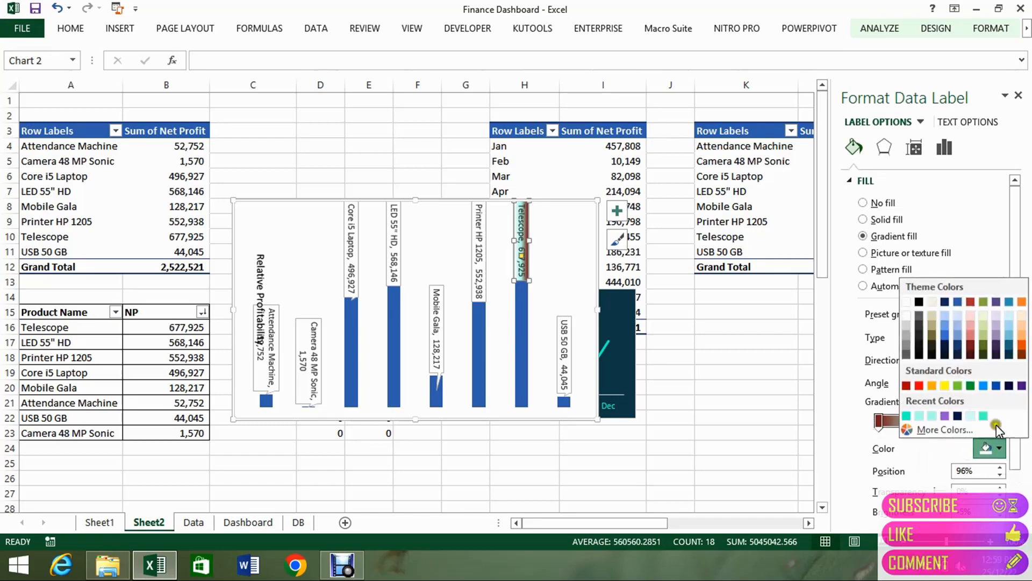
{"action": "left_click", "coordinate": [996, 386]}
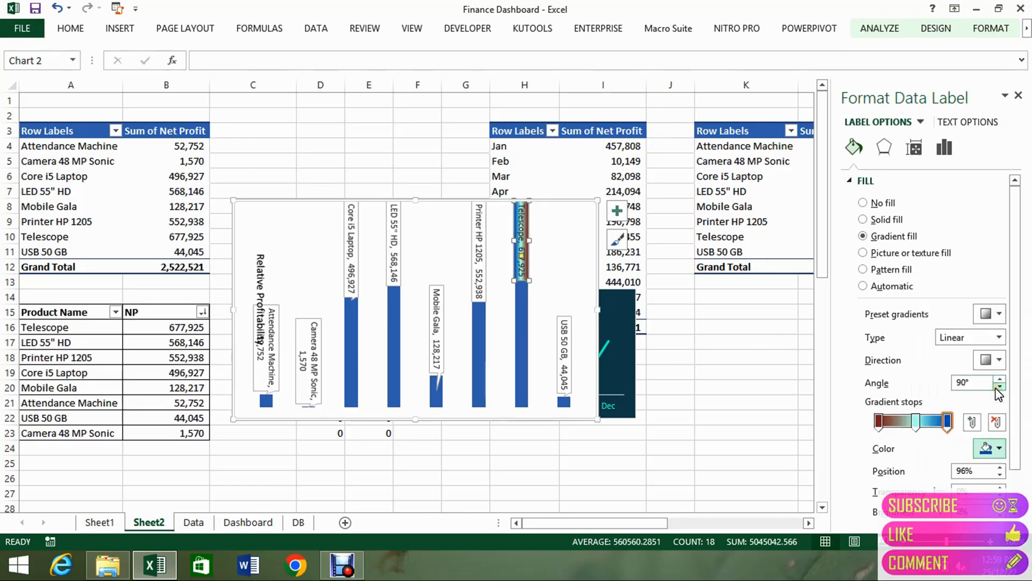
{"action": "left_click", "coordinate": [916, 424]}
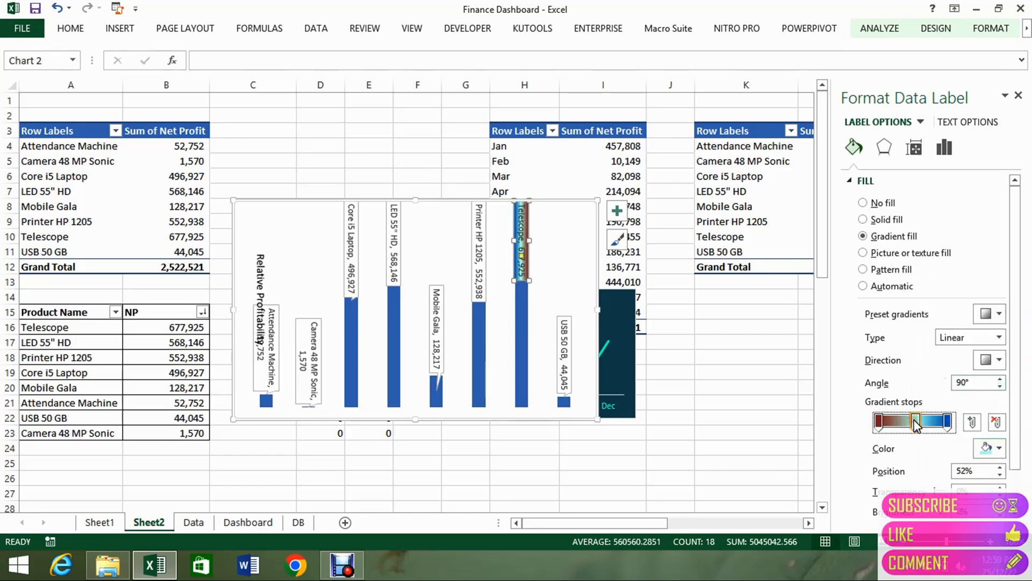
{"action": "key", "text": "Delete"}
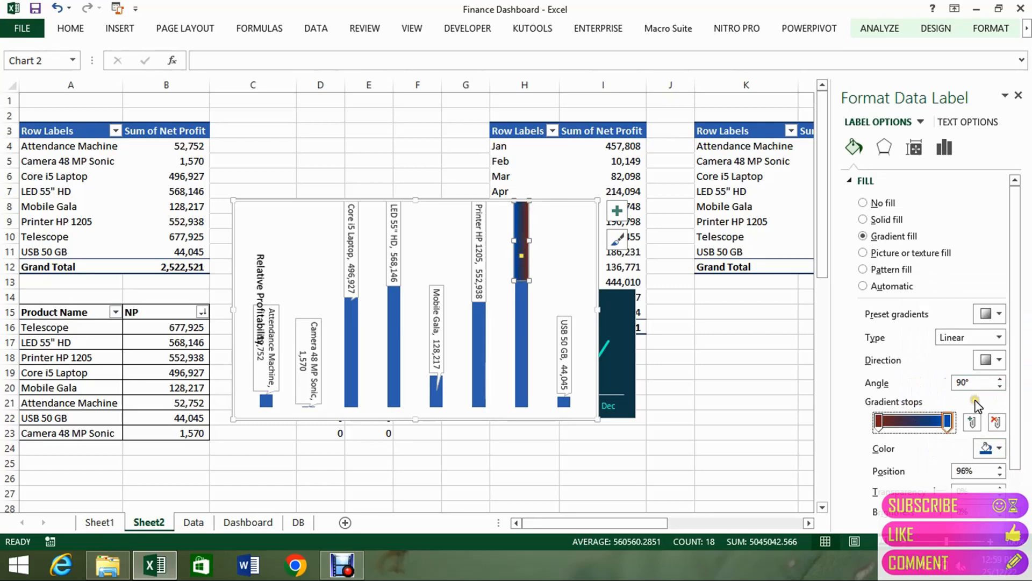
Try the Rectangular type and a Linear gradient at 90° on the Telescope label's fill
{"action": "left_click", "coordinate": [999, 339]}
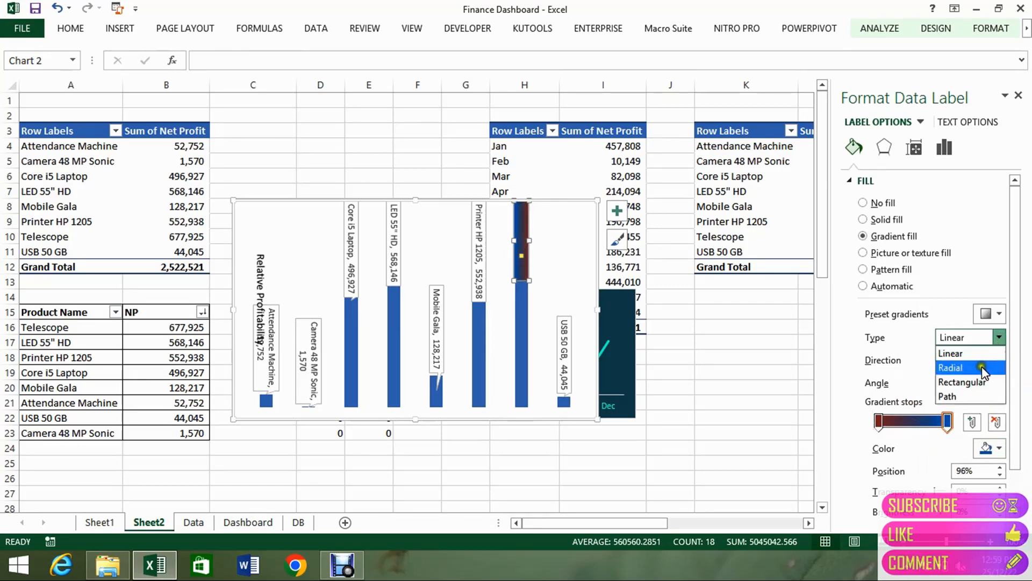
{"action": "left_click", "coordinate": [979, 383]}
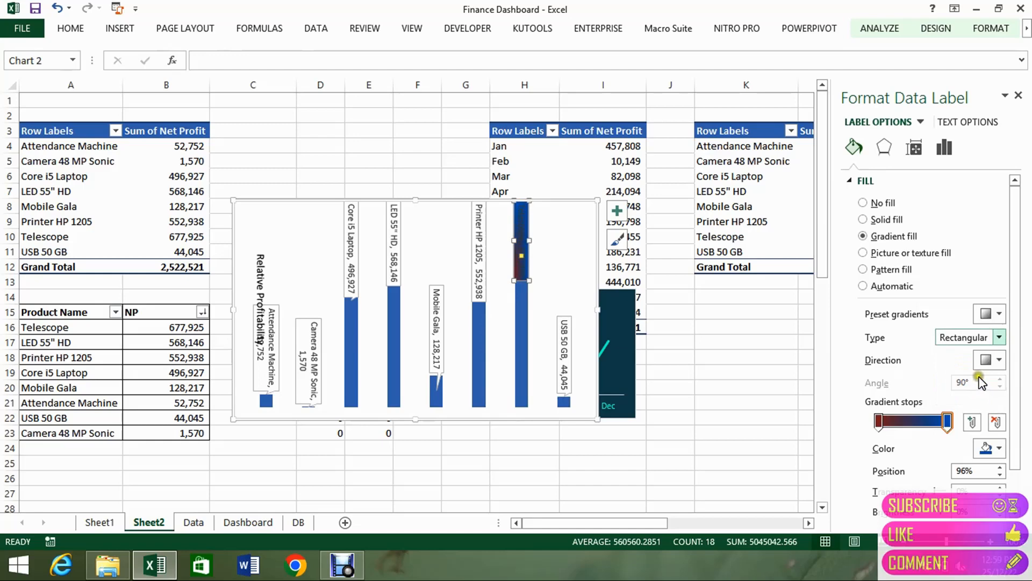
{"action": "left_click", "coordinate": [999, 337]}
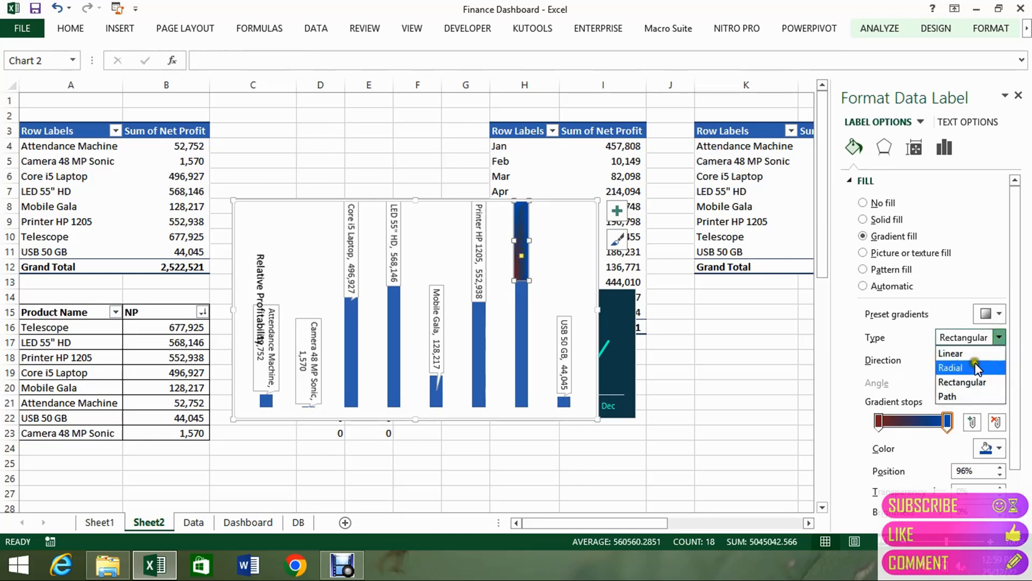
{"action": "left_click", "coordinate": [972, 354]}
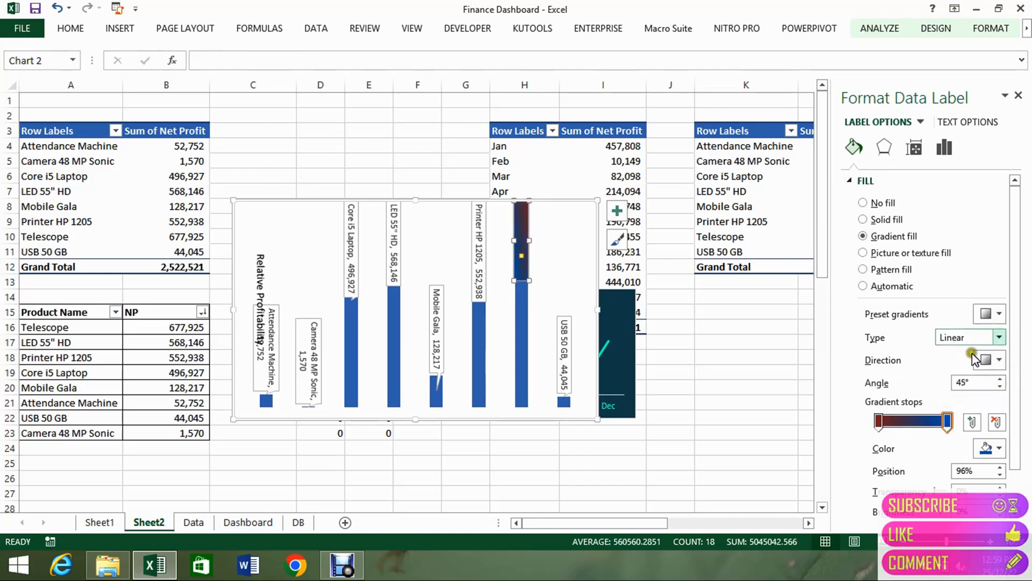
{"action": "left_click", "coordinate": [999, 337]}
{"action": "left_click", "coordinate": [1000, 337]}
{"action": "left_click", "coordinate": [1000, 315]}
{"action": "left_click", "coordinate": [1000, 314]}
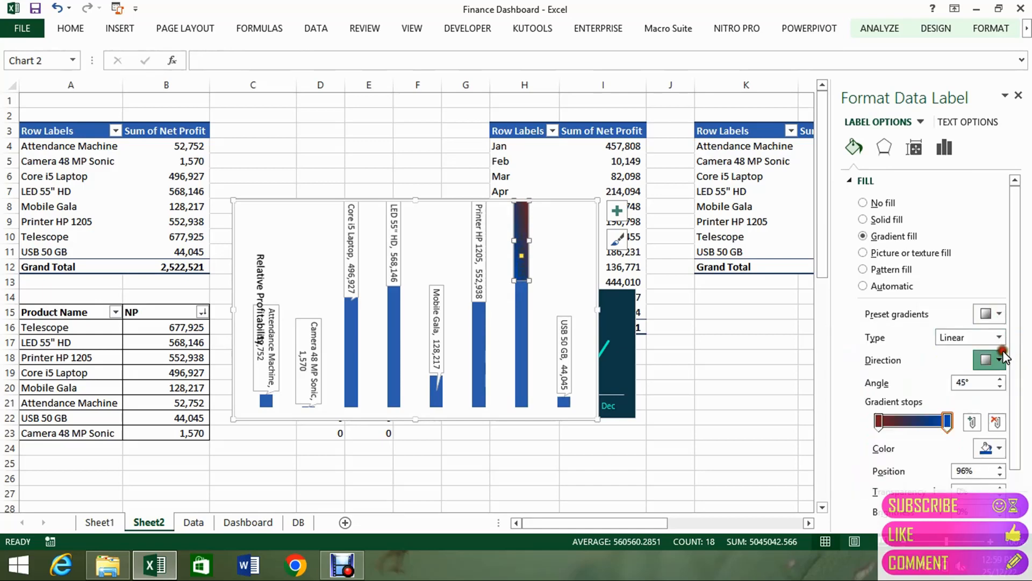
{"action": "left_click", "coordinate": [999, 359]}
{"action": "left_click", "coordinate": [911, 384]}
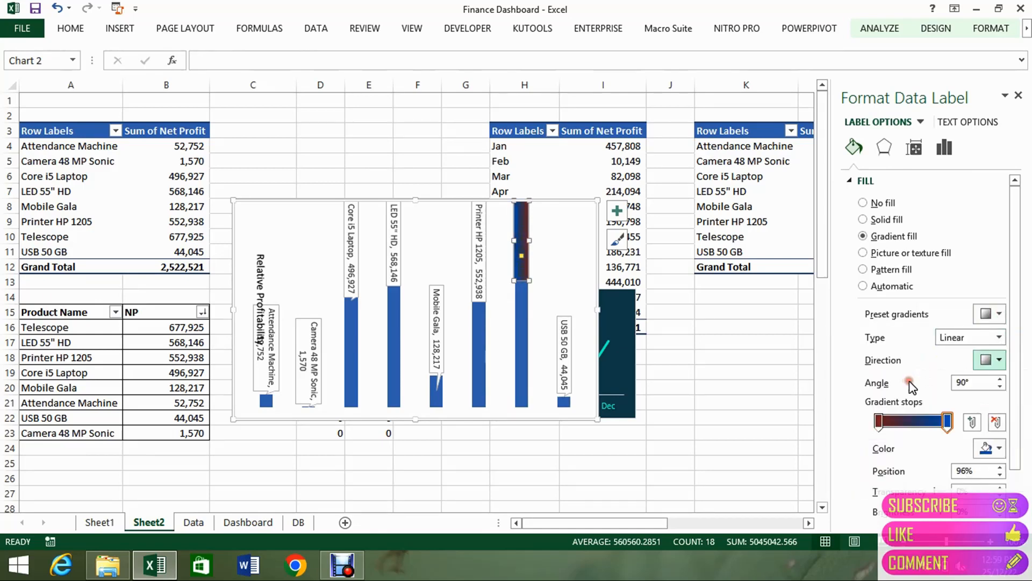
Set the gradient type of the Telescope label's fill to Radial after trying Rectangular
{"action": "left_click", "coordinate": [1000, 338]}
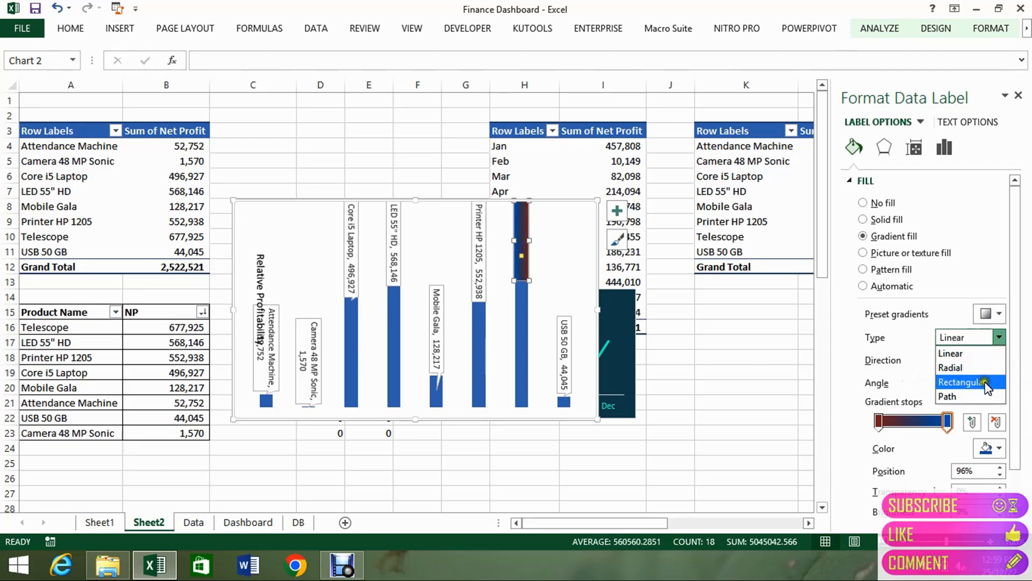
{"action": "left_click", "coordinate": [962, 382]}
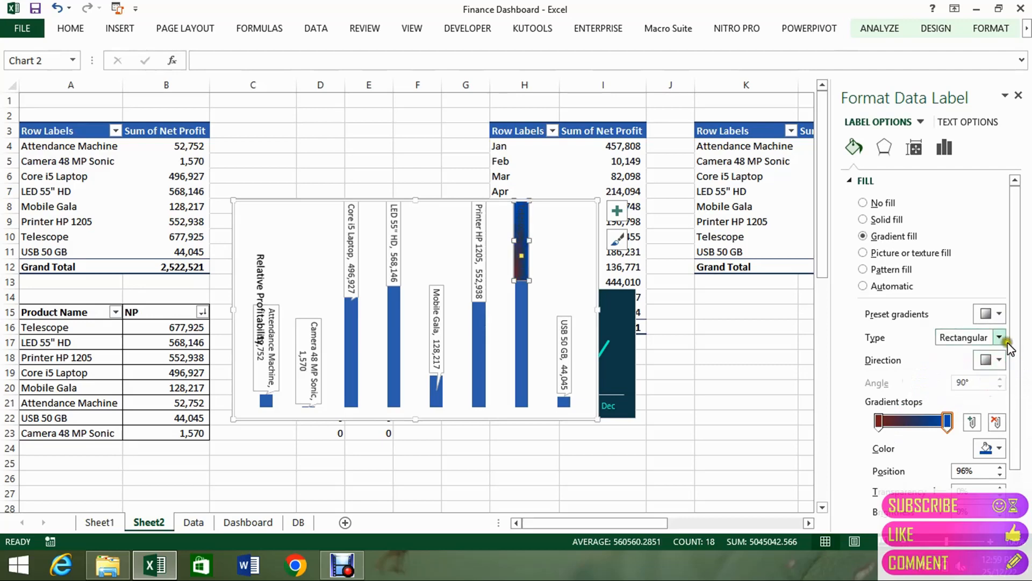
{"action": "left_click", "coordinate": [1000, 337]}
{"action": "left_click", "coordinate": [981, 369]}
{"action": "left_click", "coordinate": [1001, 358]}
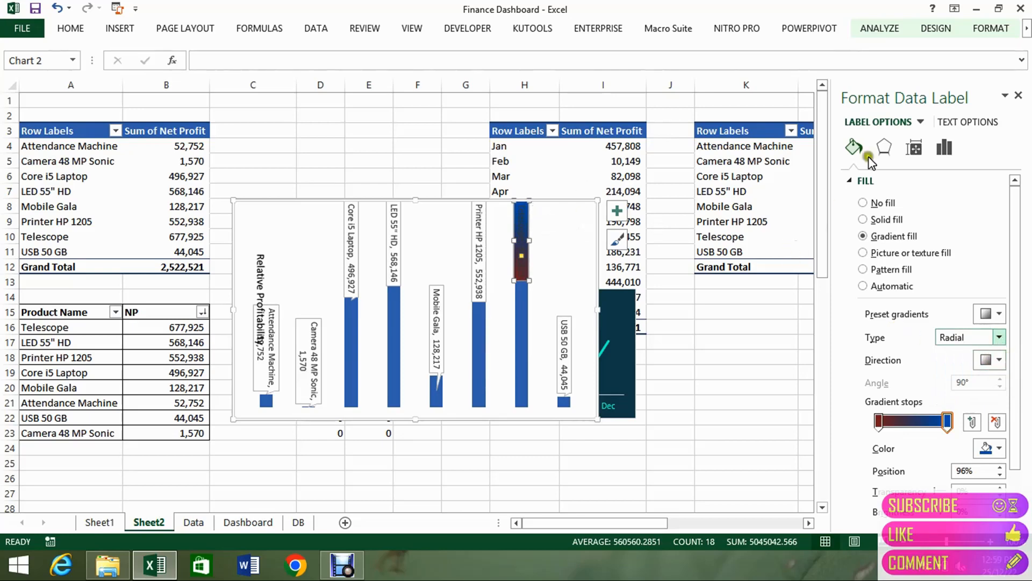
Set the Telescope label's text fill colour to white and deselect the chart
{"action": "left_click", "coordinate": [914, 149]}
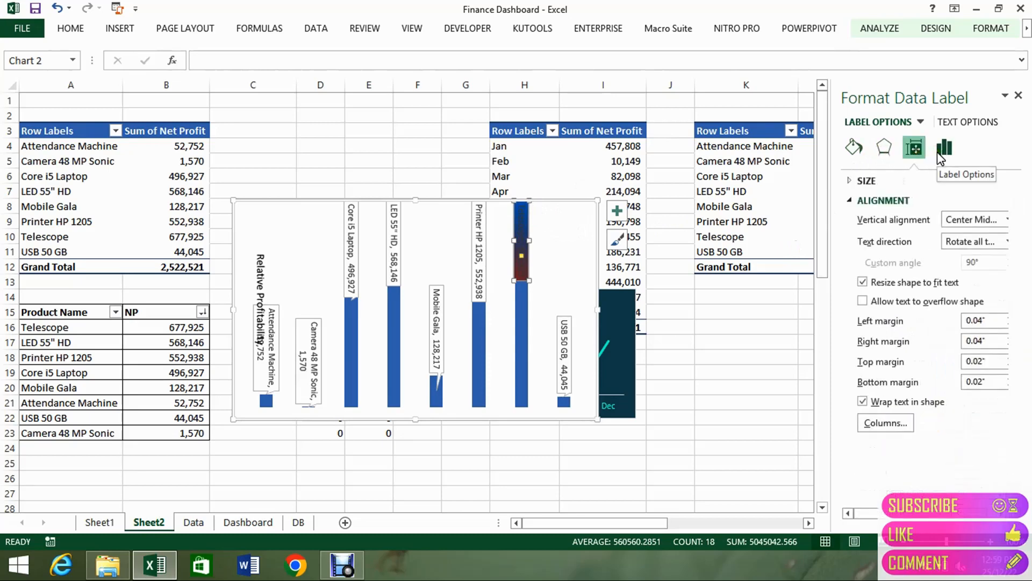
{"action": "left_click", "coordinate": [938, 152]}
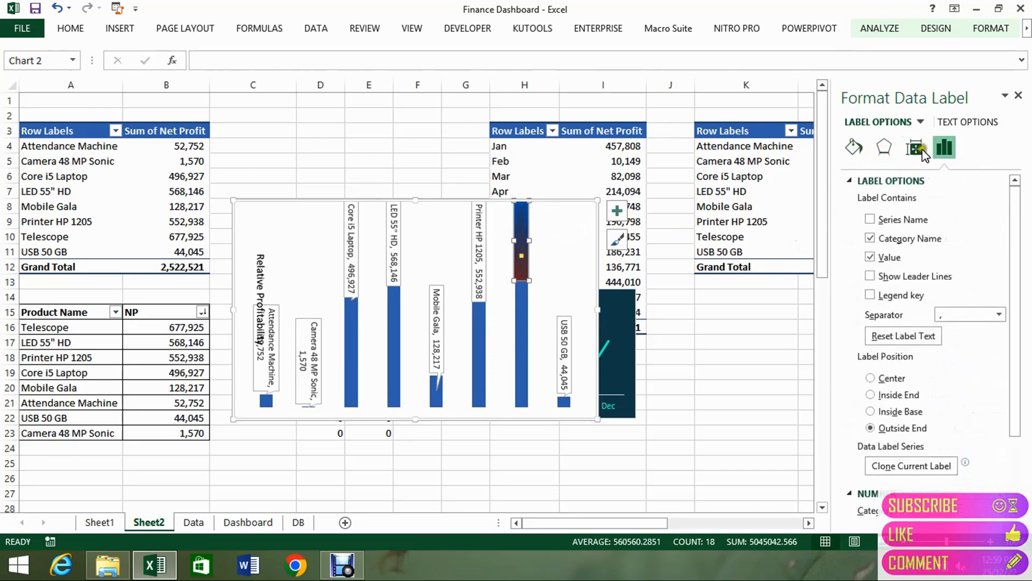
{"action": "left_click", "coordinate": [920, 151]}
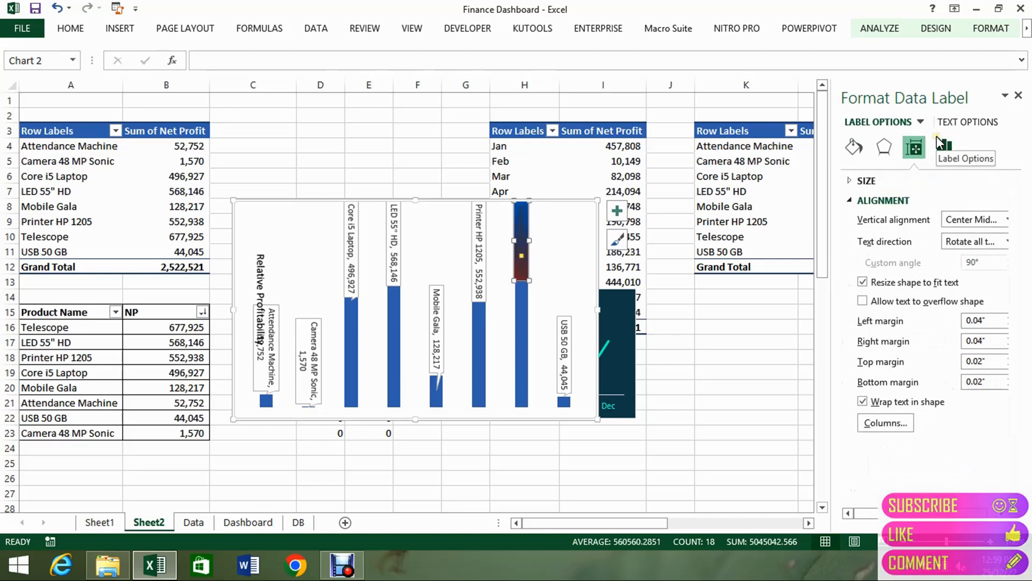
{"action": "left_click", "coordinate": [976, 123]}
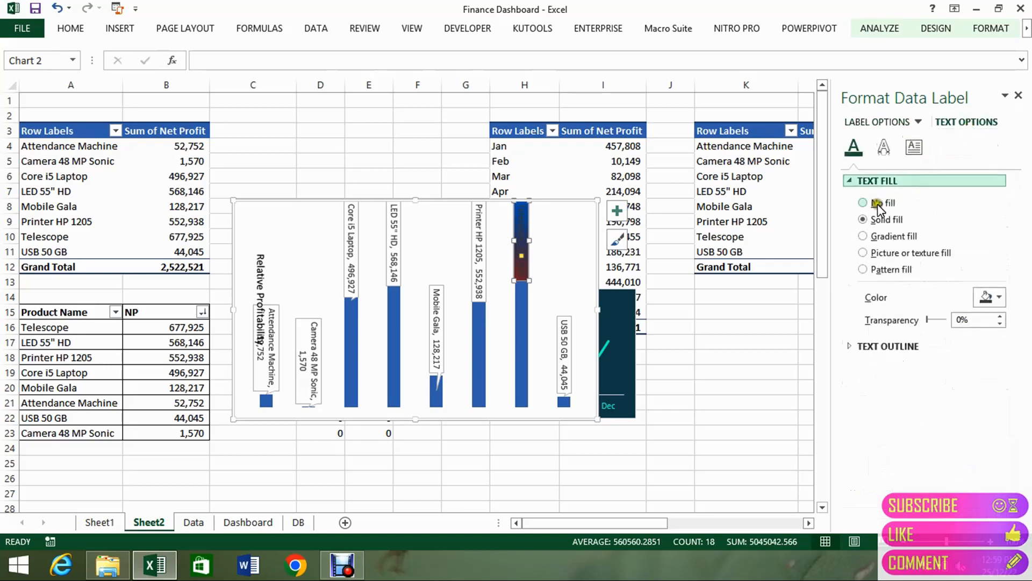
{"action": "left_click", "coordinate": [999, 298]}
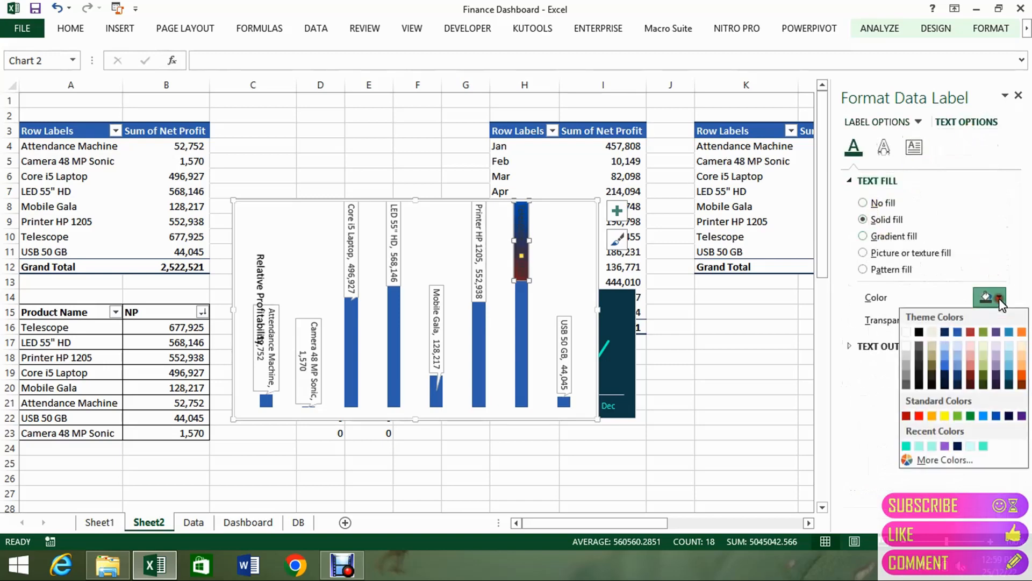
{"action": "left_click", "coordinate": [906, 332]}
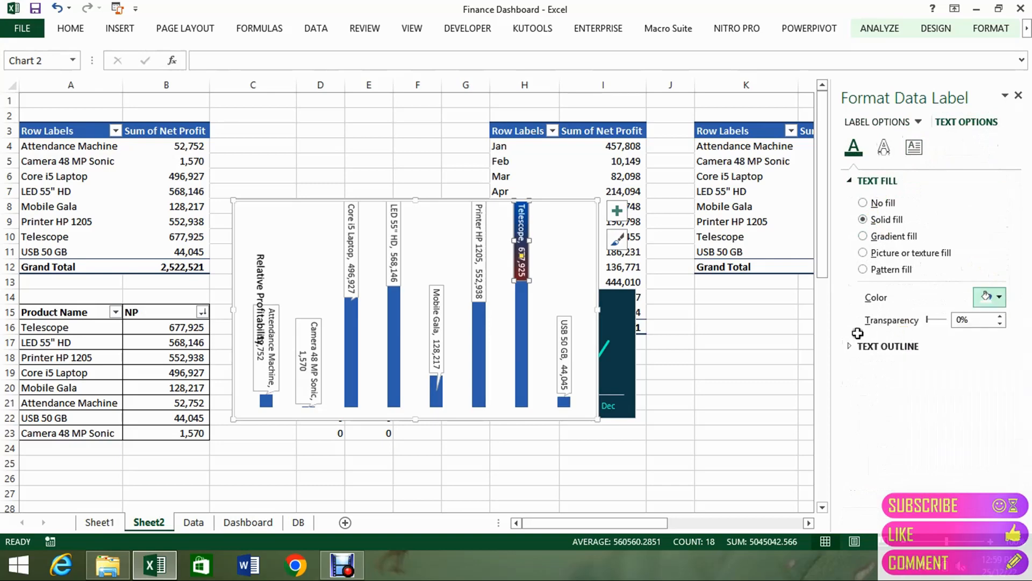
{"action": "left_click", "coordinate": [706, 339]}
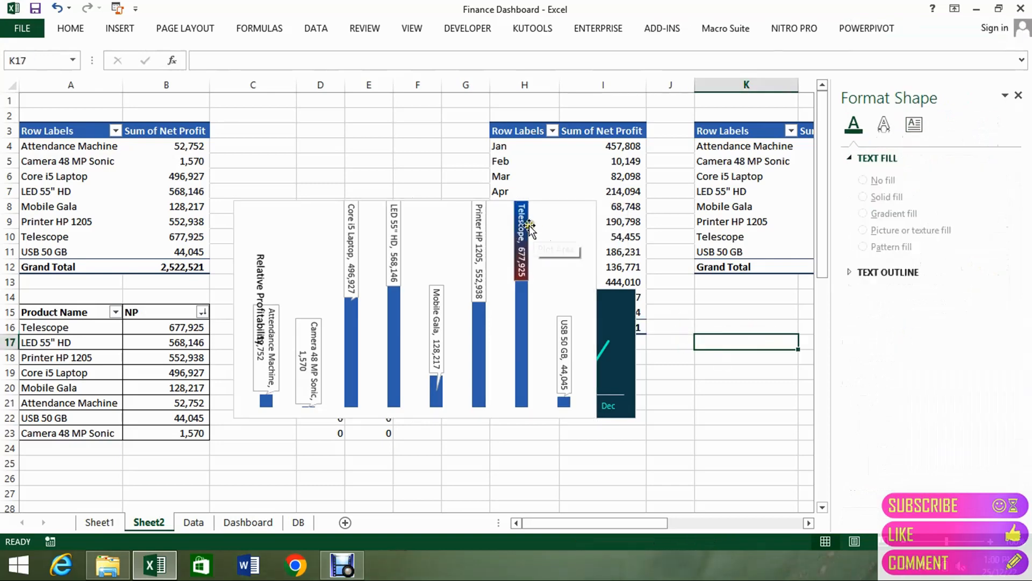
Try to copy the Telescope label's formatting onto the LED 55" HD label with Format Painter
{"action": "left_click", "coordinate": [520, 221]}
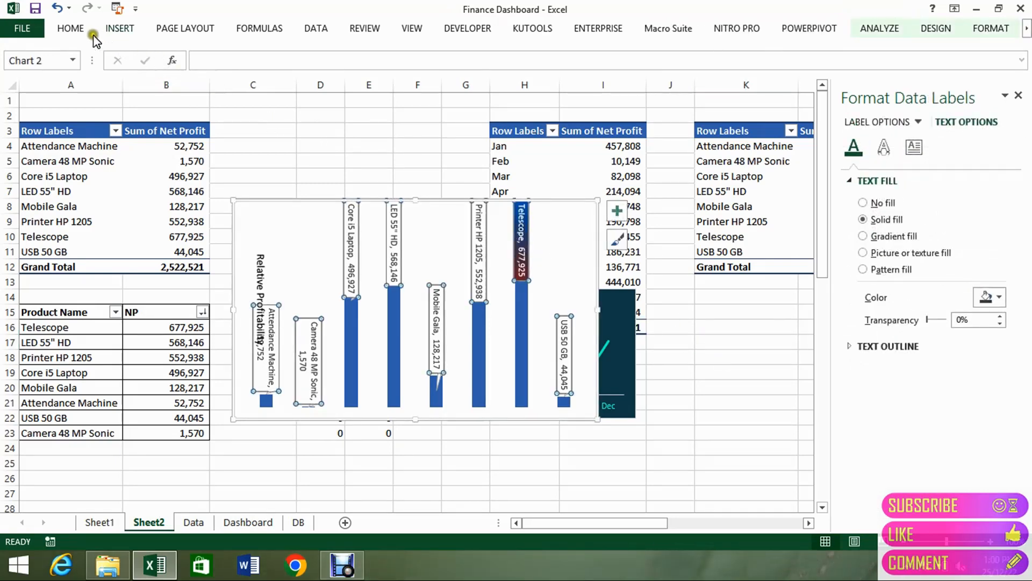
{"action": "left_click", "coordinate": [71, 29]}
{"action": "left_click", "coordinate": [75, 83]}
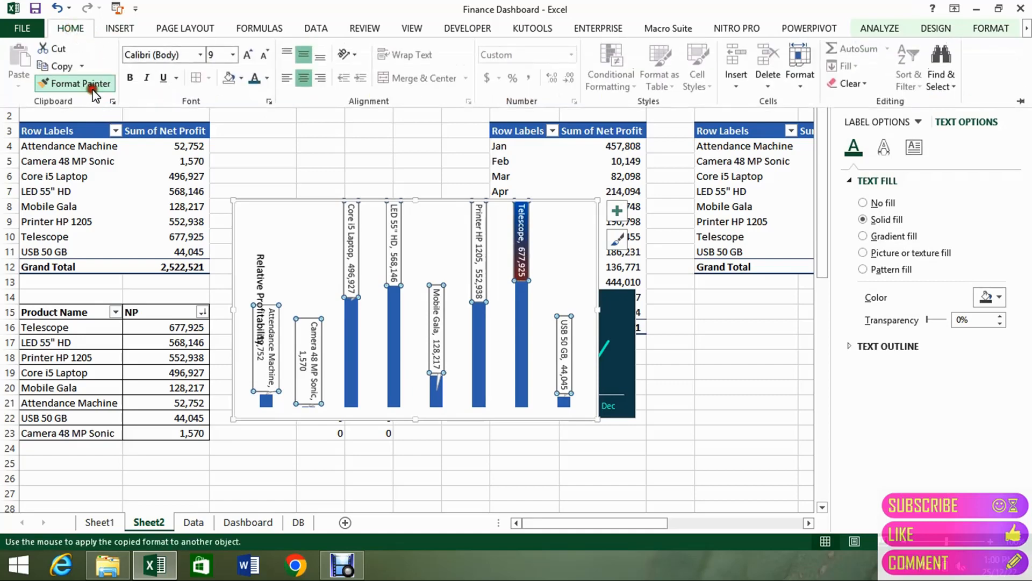
{"action": "left_click", "coordinate": [394, 233]}
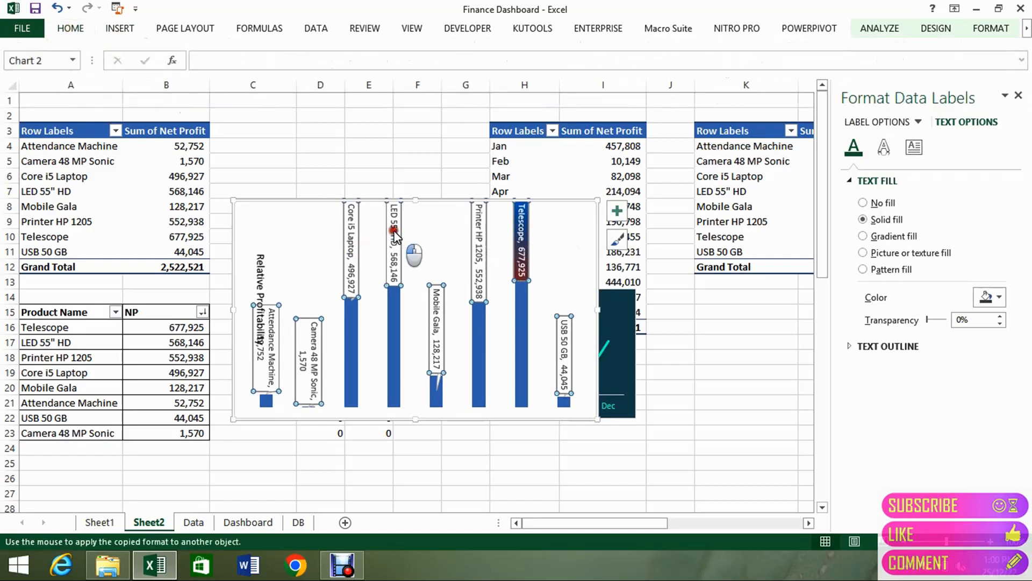
{"action": "left_click", "coordinate": [398, 231]}
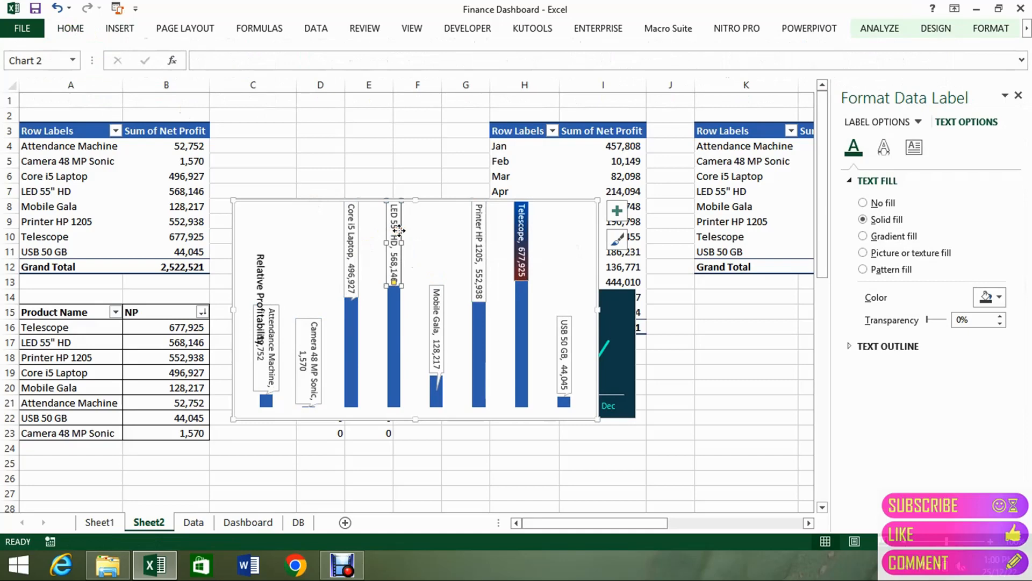
{"action": "left_click", "coordinate": [566, 264]}
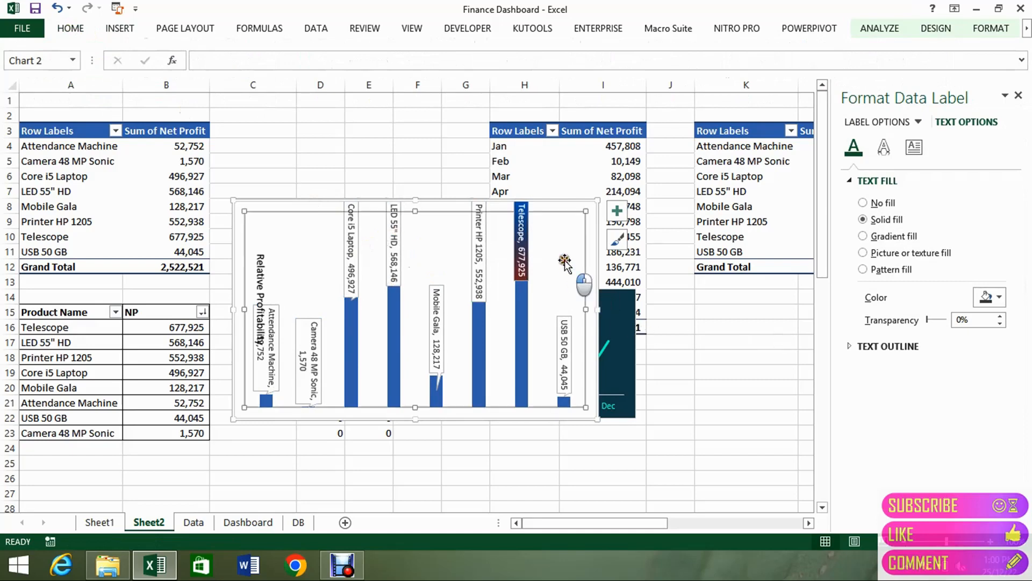
Try a white solid fill on all the chart's data labels, undo it and deselect the labels
{"action": "left_click", "coordinate": [482, 237]}
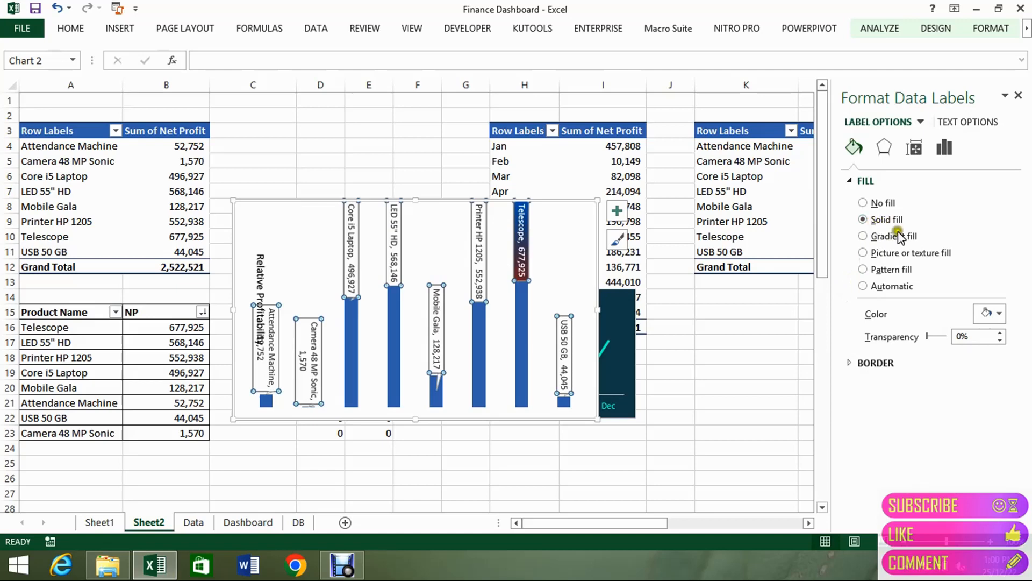
{"action": "left_click", "coordinate": [988, 314]}
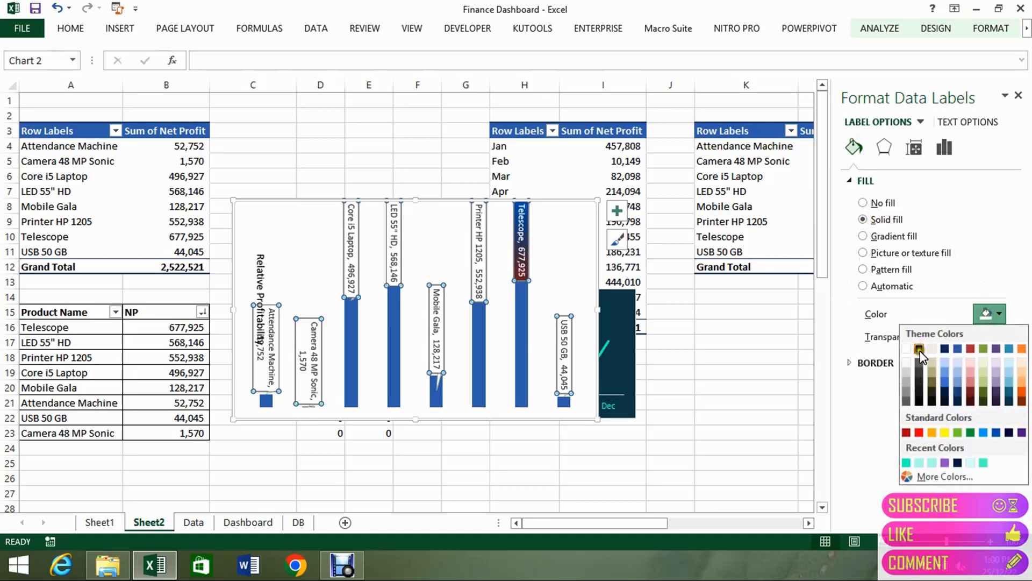
{"action": "left_click", "coordinate": [906, 349]}
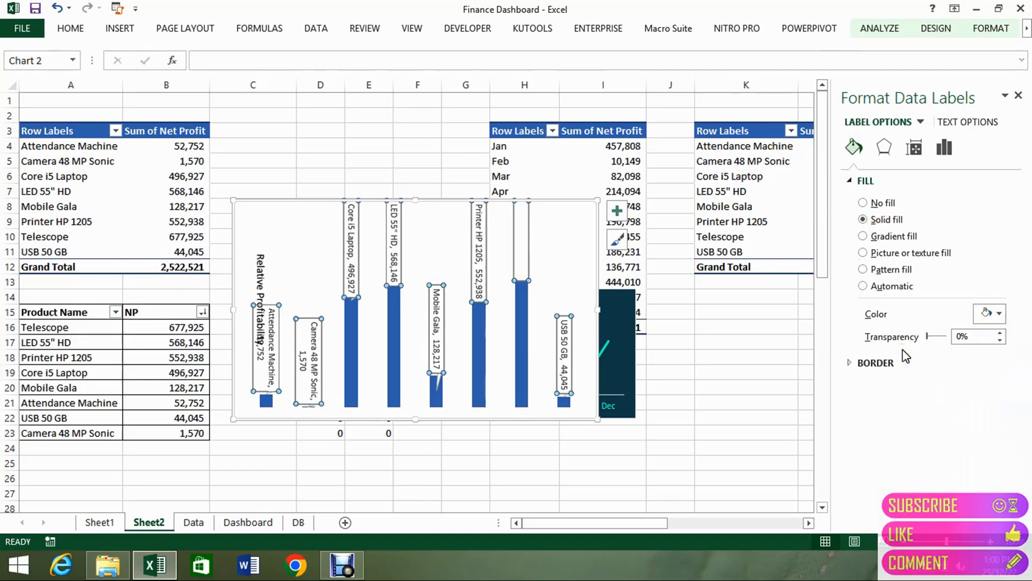
{"action": "key", "text": "ctrl+z"}
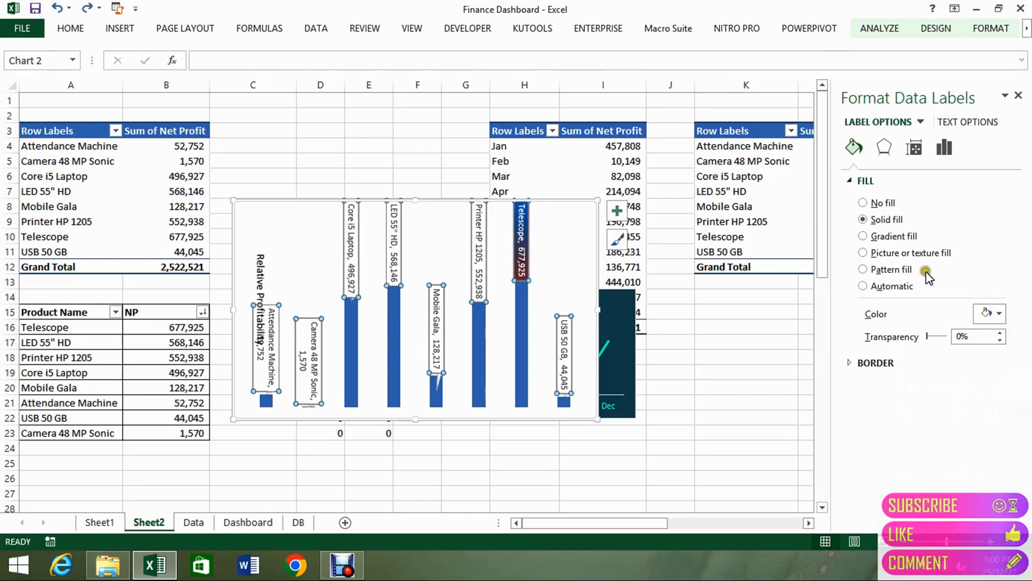
{"action": "left_click", "coordinate": [578, 286]}
Apply a gradient fill to all the chart's data labels and set their text fill colour to white
{"action": "left_click", "coordinate": [482, 261]}
{"action": "left_click", "coordinate": [885, 236]}
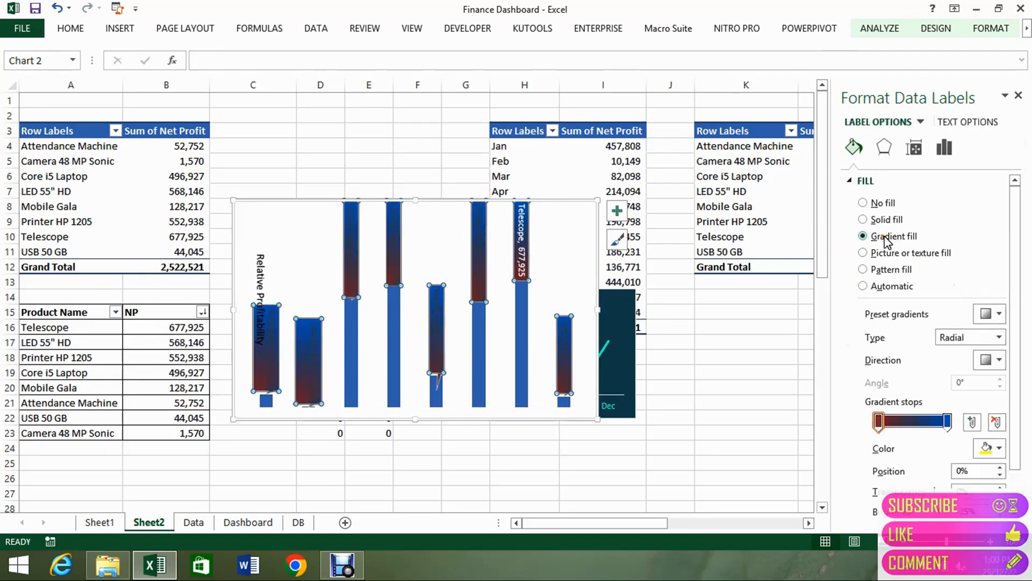
{"action": "left_click", "coordinate": [944, 148]}
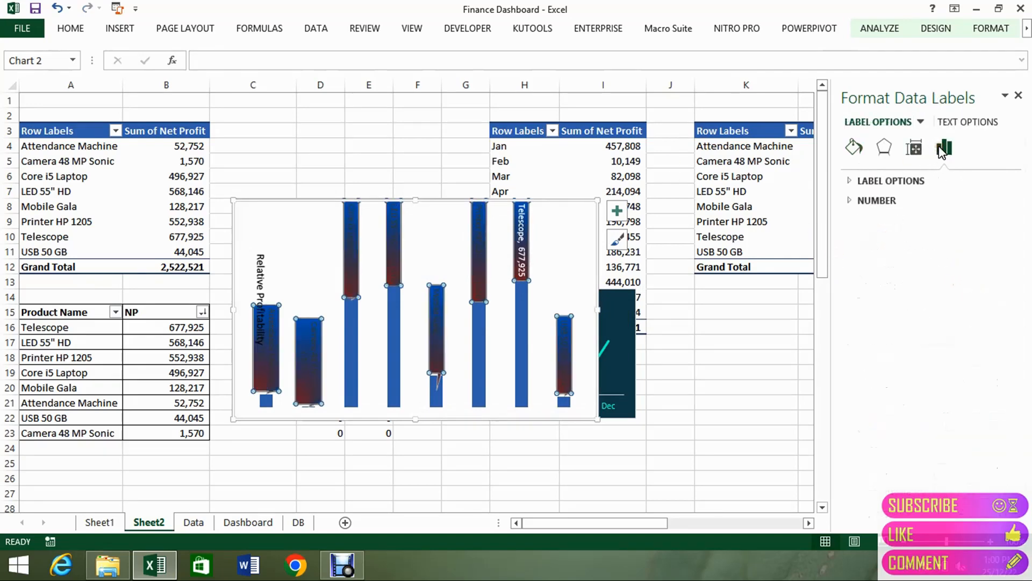
{"action": "left_click", "coordinate": [965, 122]}
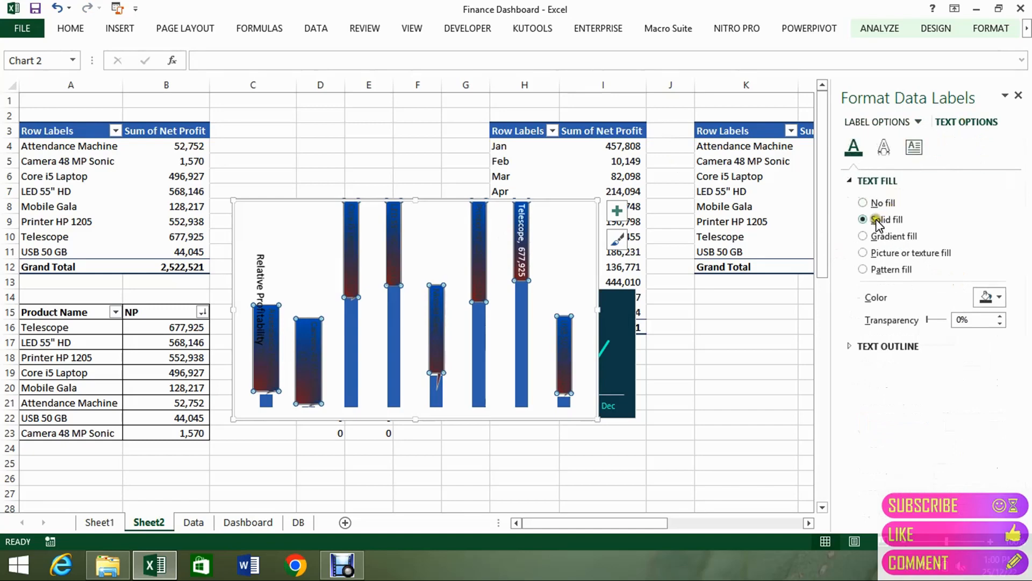
{"action": "left_click", "coordinate": [1000, 295]}
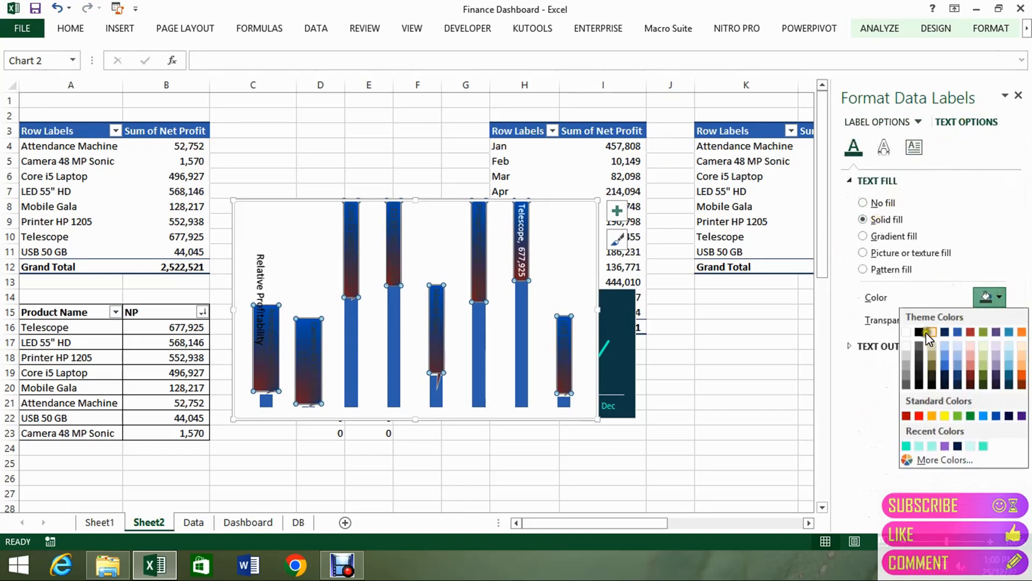
{"action": "left_click", "coordinate": [906, 332]}
{"action": "left_click", "coordinate": [756, 347]}
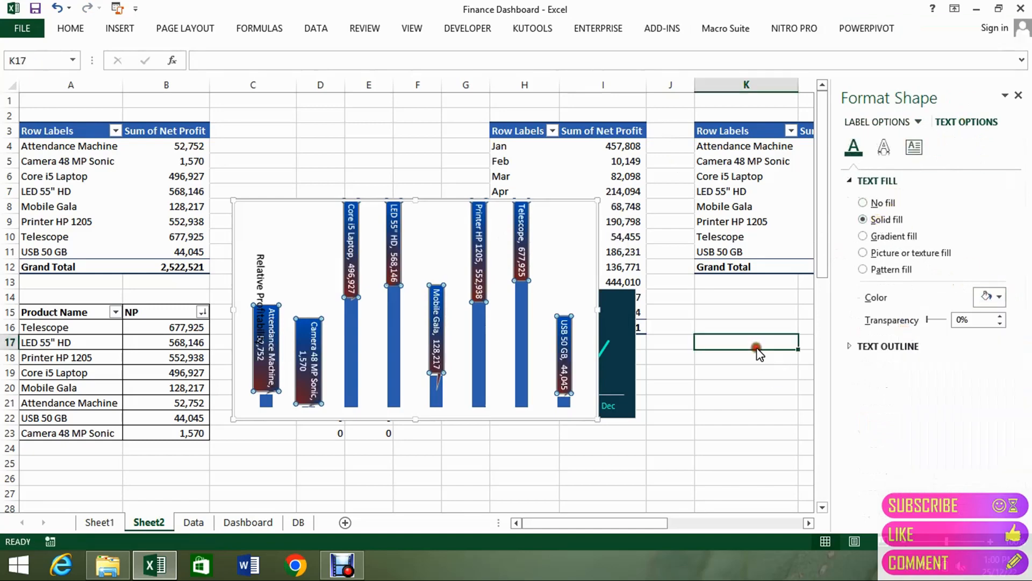
Fill all the bars of the relative profitability chart with the recent turquoise colour
{"action": "left_click", "coordinate": [517, 307]}
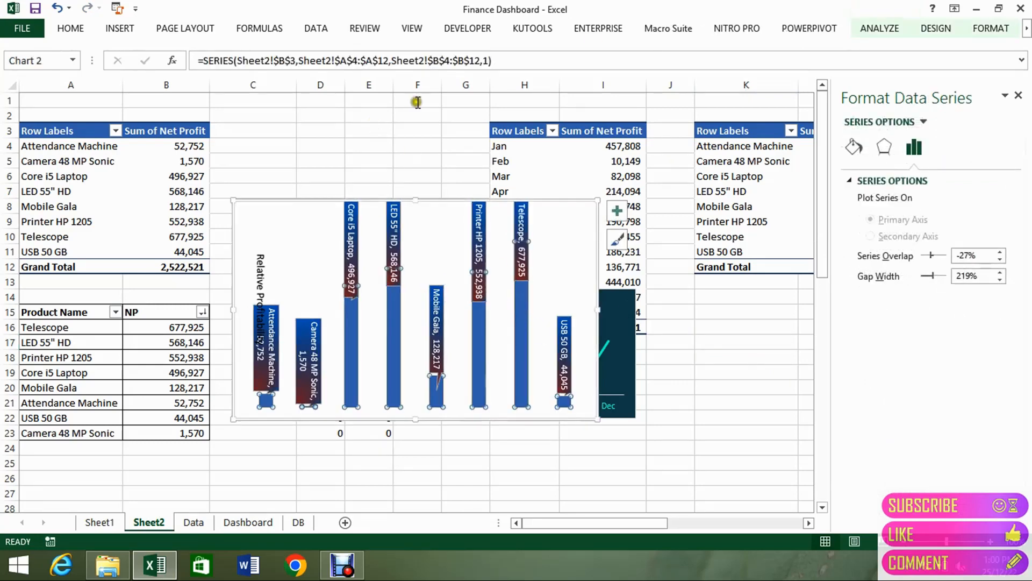
{"action": "left_click", "coordinate": [68, 28]}
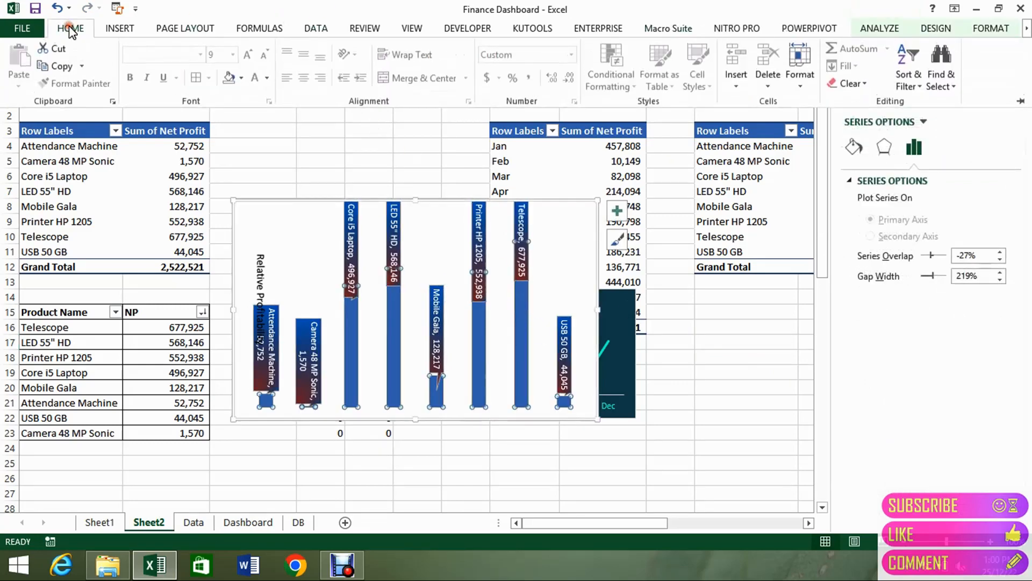
{"action": "left_click", "coordinate": [243, 78]}
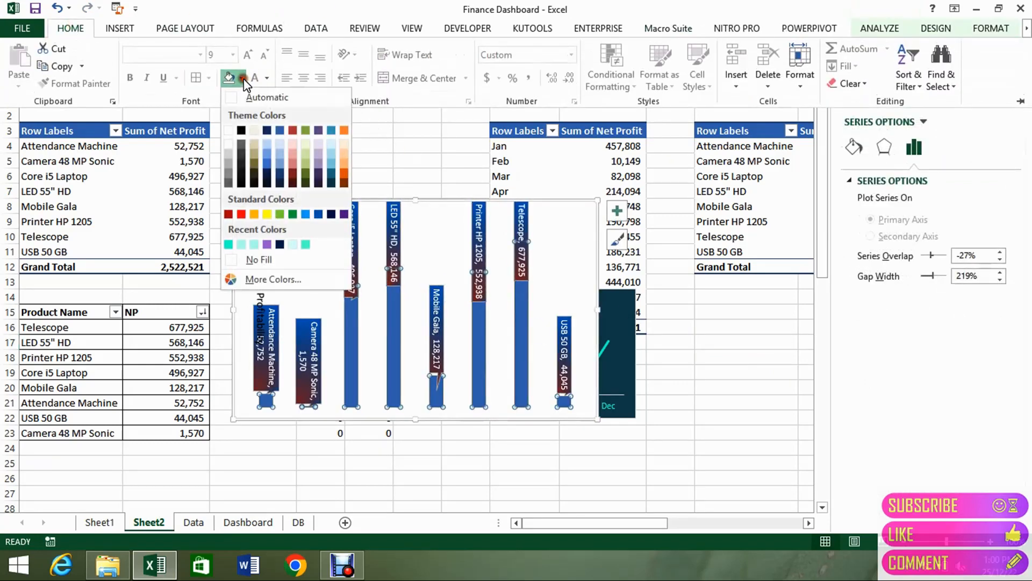
{"action": "left_click", "coordinate": [228, 244]}
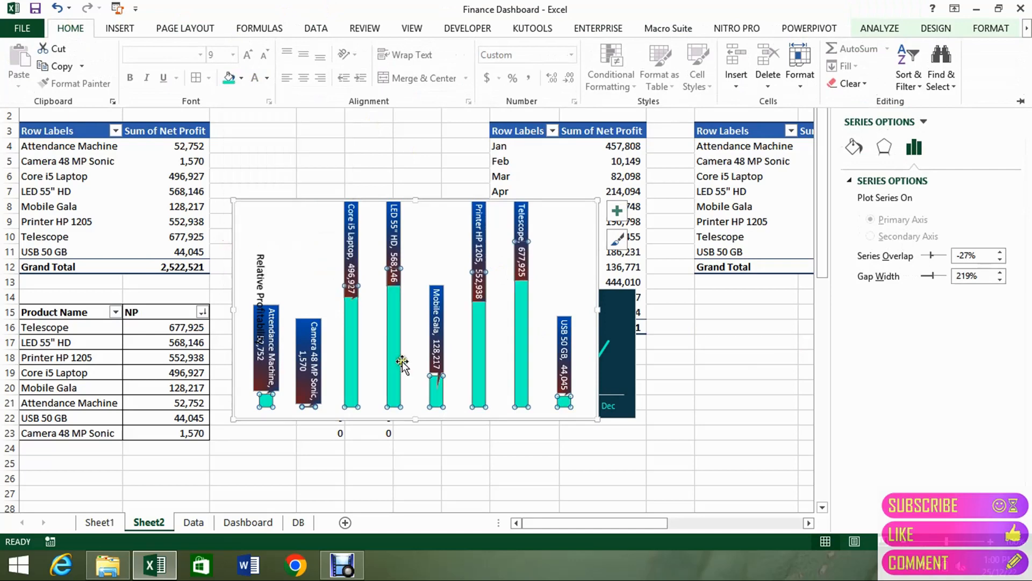
Check the finished profitability chart on the Dashboard sheet and try a gradient fill on only the Core i5 Laptop bar on Sheet2
{"action": "left_click", "coordinate": [256, 525]}
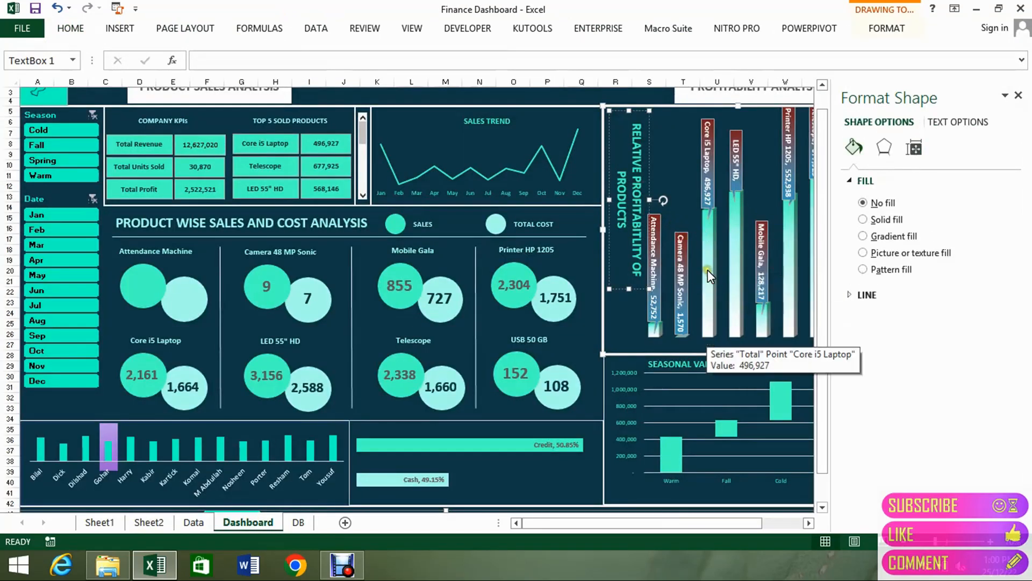
{"action": "left_click", "coordinate": [149, 522]}
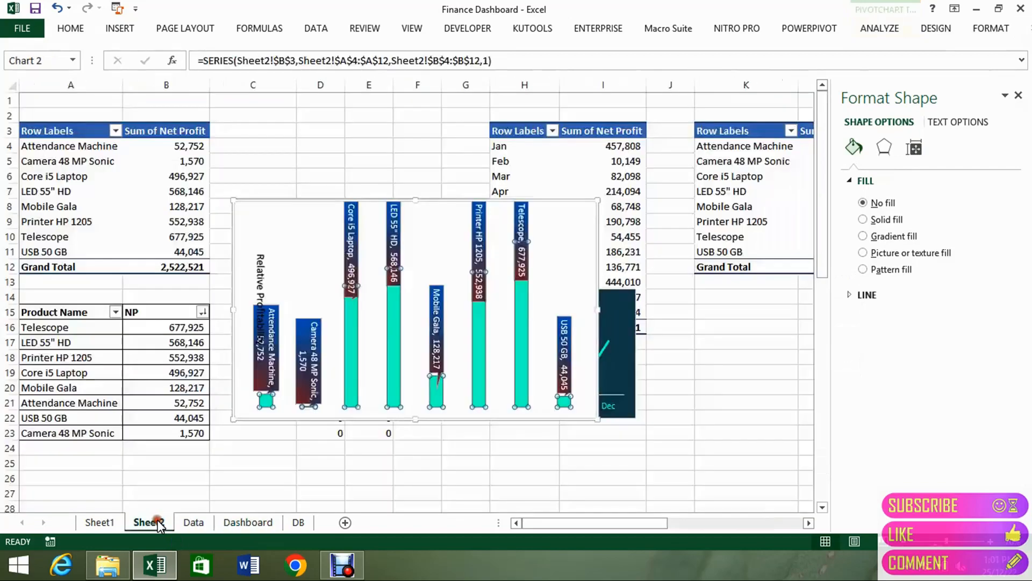
{"action": "left_click", "coordinate": [353, 382]}
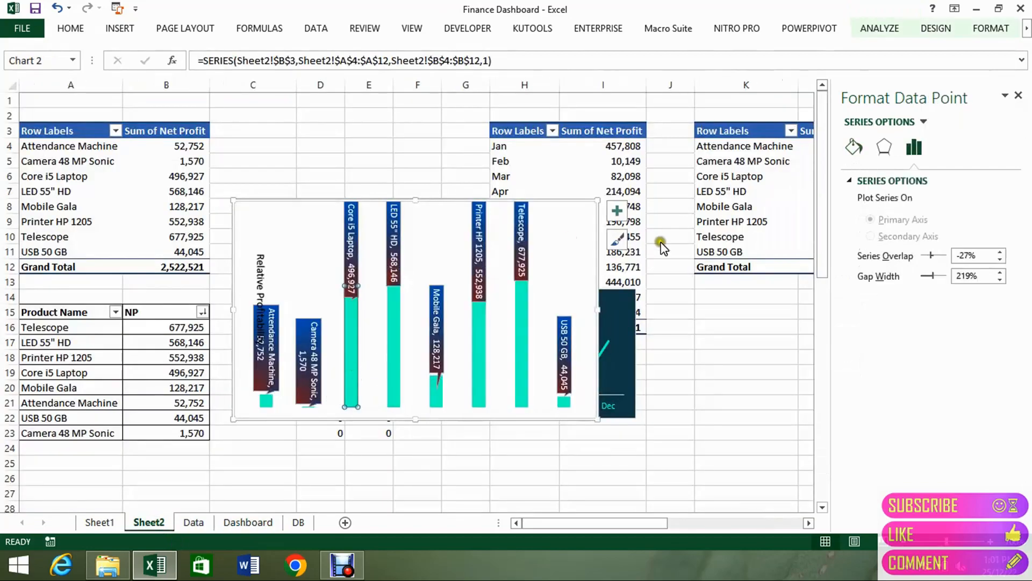
{"action": "left_click", "coordinate": [852, 146]}
{"action": "left_click", "coordinate": [869, 235]}
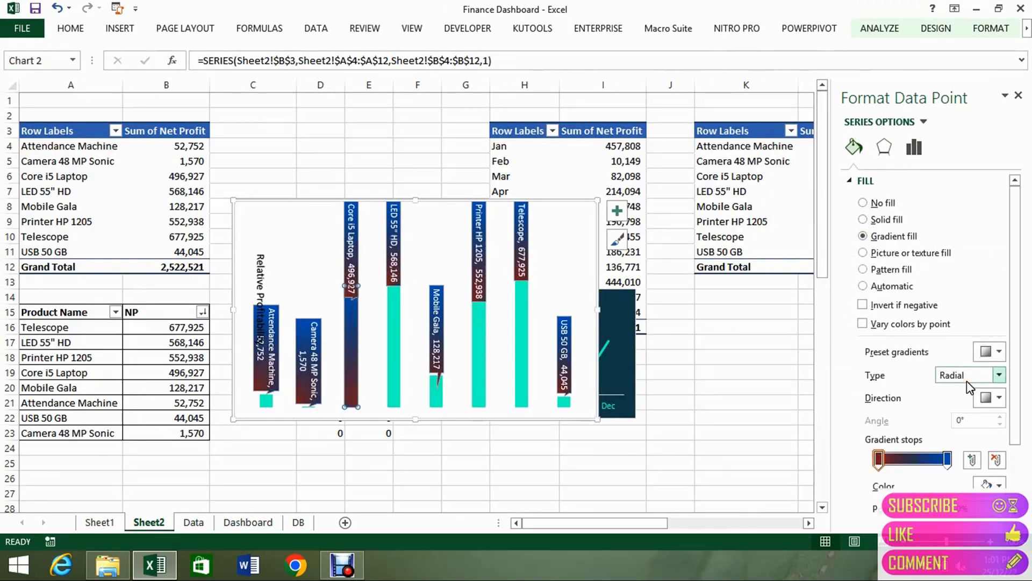
{"action": "left_click", "coordinate": [572, 221]}
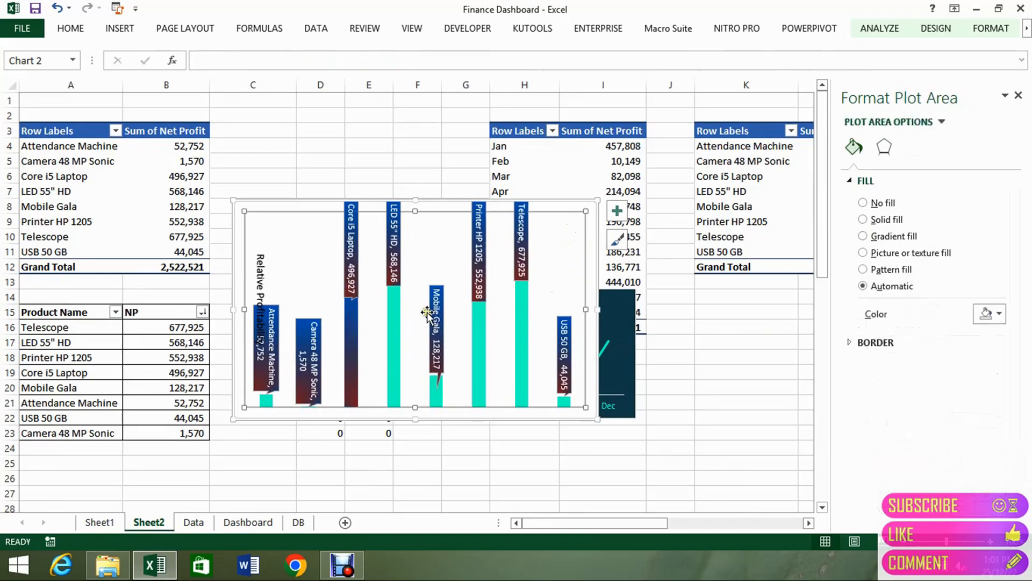
Apply a gradient fill to the whole bar series, trying turquoise and a very light turquoise for the first stop
{"action": "left_click", "coordinate": [355, 330]}
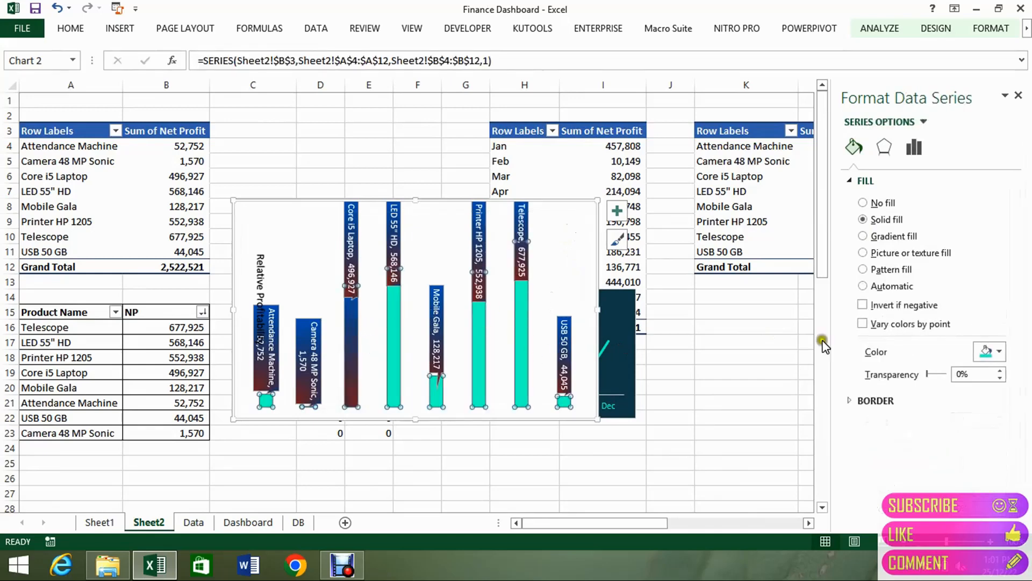
{"action": "left_click", "coordinate": [862, 236]}
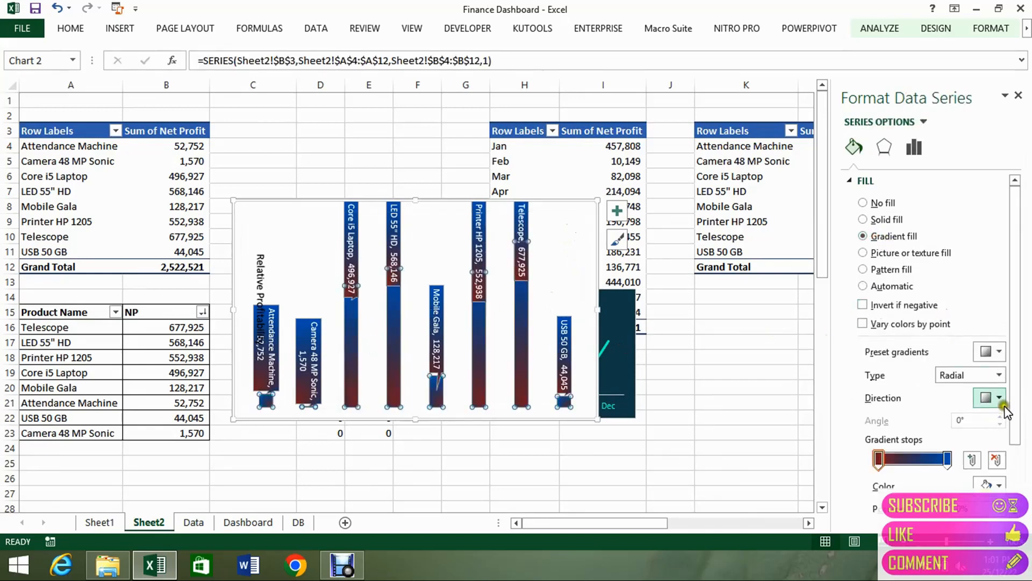
{"action": "left_click_drag", "start_coordinate": [1014, 416], "coordinate": [1018, 467]}
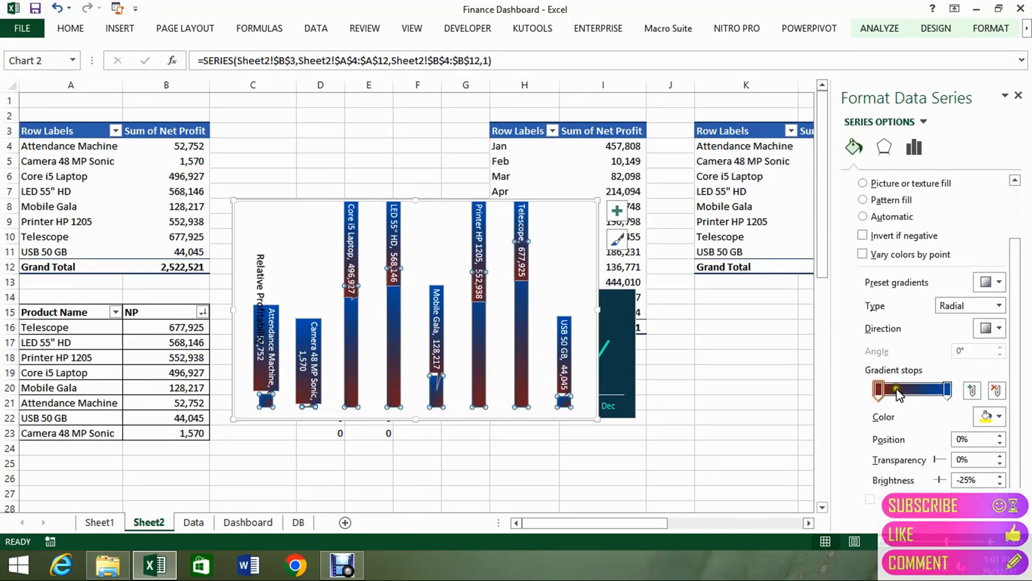
{"action": "left_click", "coordinate": [999, 416]}
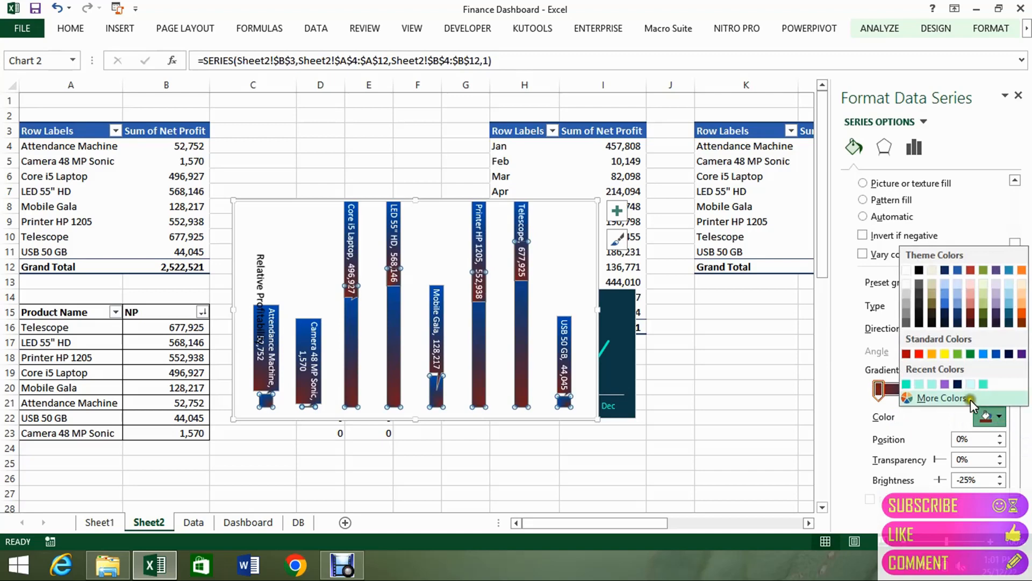
{"action": "left_click", "coordinate": [907, 383]}
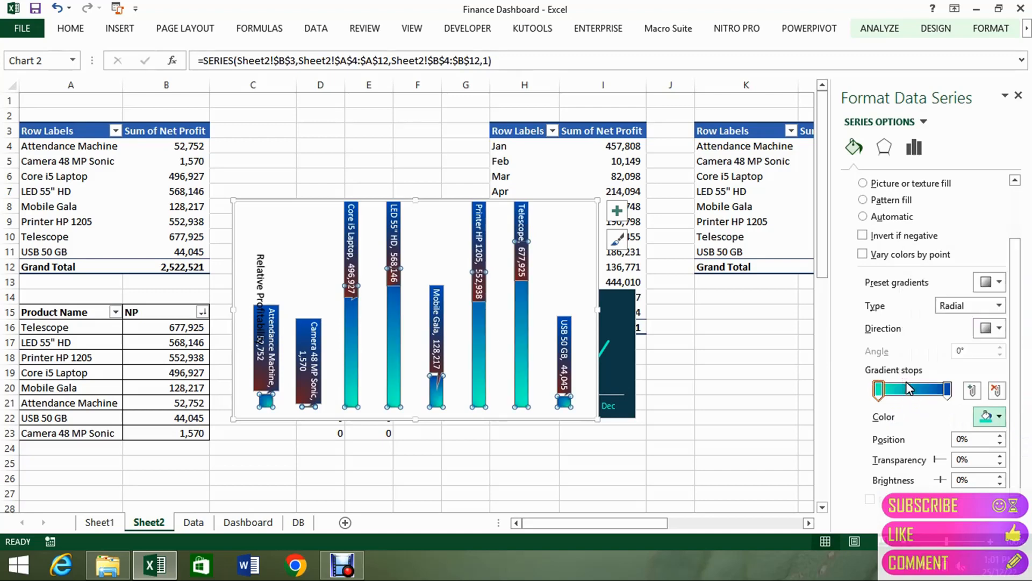
{"action": "left_click", "coordinate": [999, 416]}
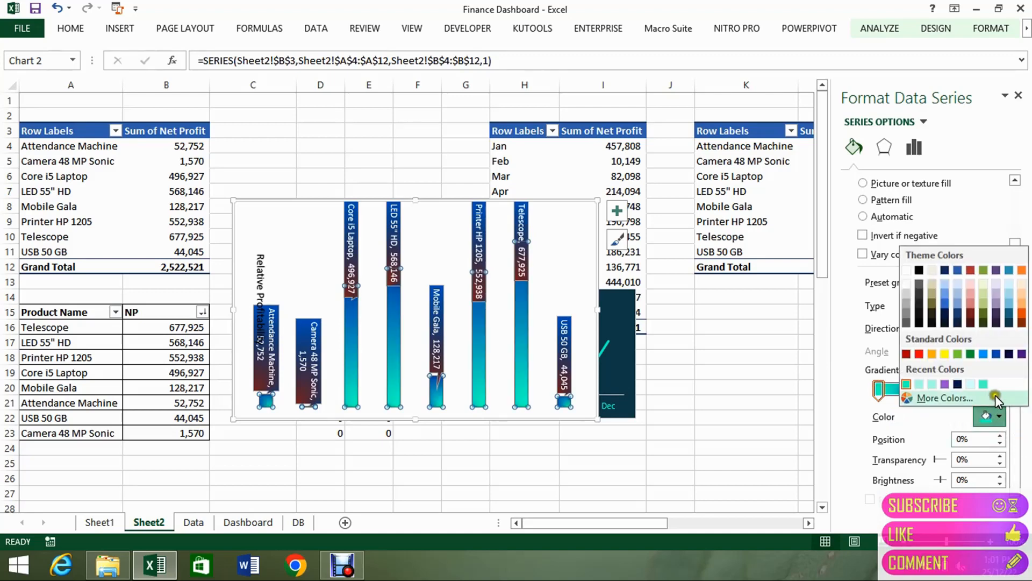
{"action": "left_click", "coordinate": [973, 384]}
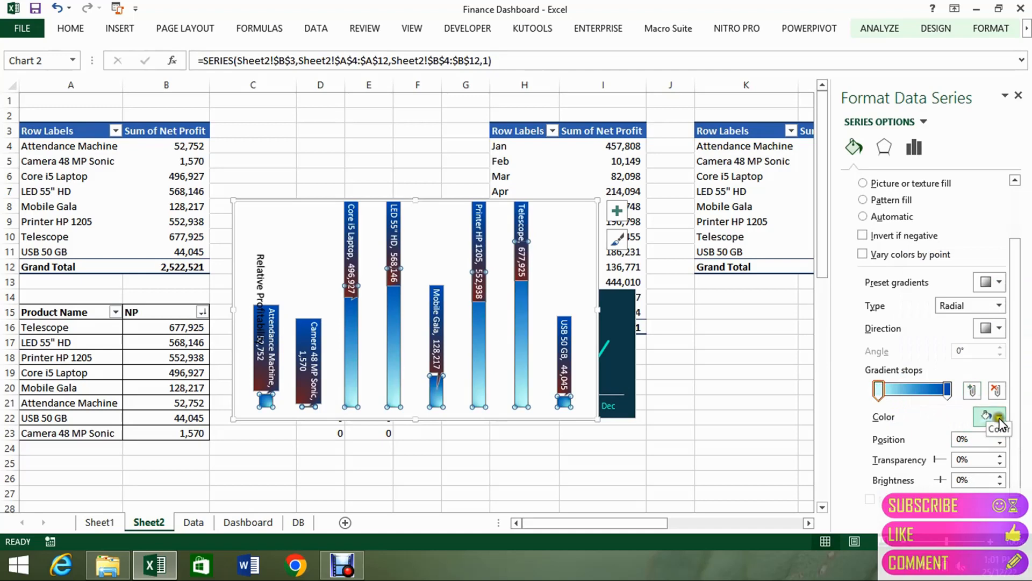
Try very light turquoise on the bar gradient's last stop and turquoise on its first stop
{"action": "left_click", "coordinate": [948, 389]}
{"action": "left_click", "coordinate": [998, 416]}
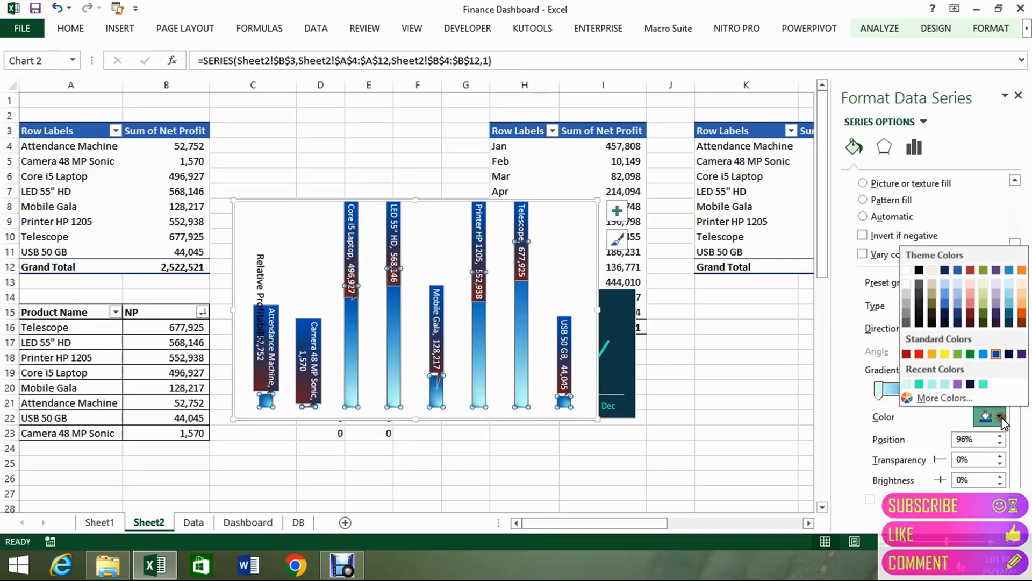
{"action": "left_click", "coordinate": [912, 385]}
{"action": "left_click", "coordinate": [878, 390]}
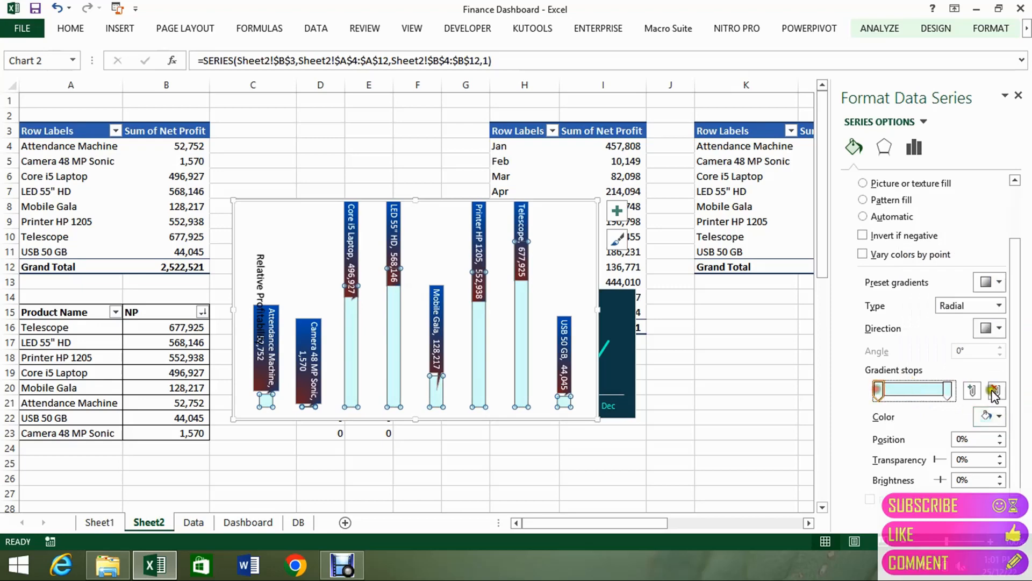
{"action": "left_click", "coordinate": [999, 416]}
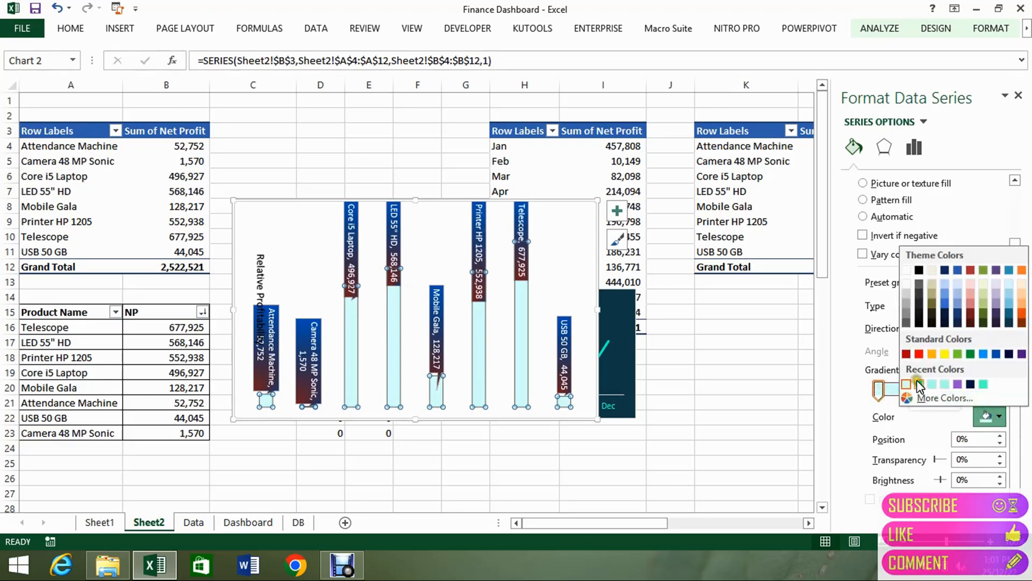
{"action": "left_click", "coordinate": [918, 384]}
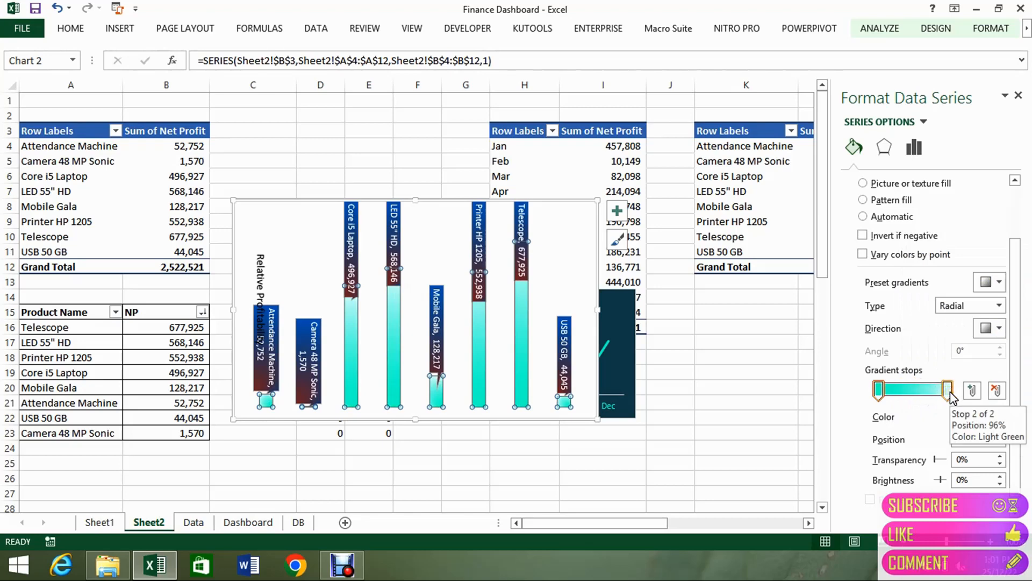
Set the bar gradient's first stop to very light turquoise and its 96% stop to turquoise
{"action": "left_click", "coordinate": [991, 416]}
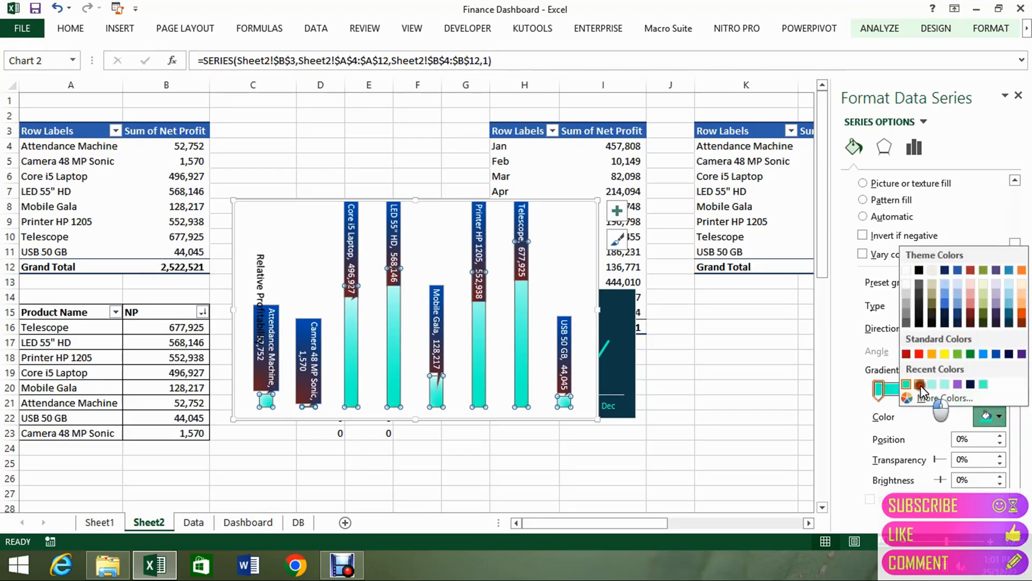
{"action": "left_click", "coordinate": [919, 384]}
{"action": "left_click", "coordinate": [947, 390]}
{"action": "left_click", "coordinate": [994, 415]}
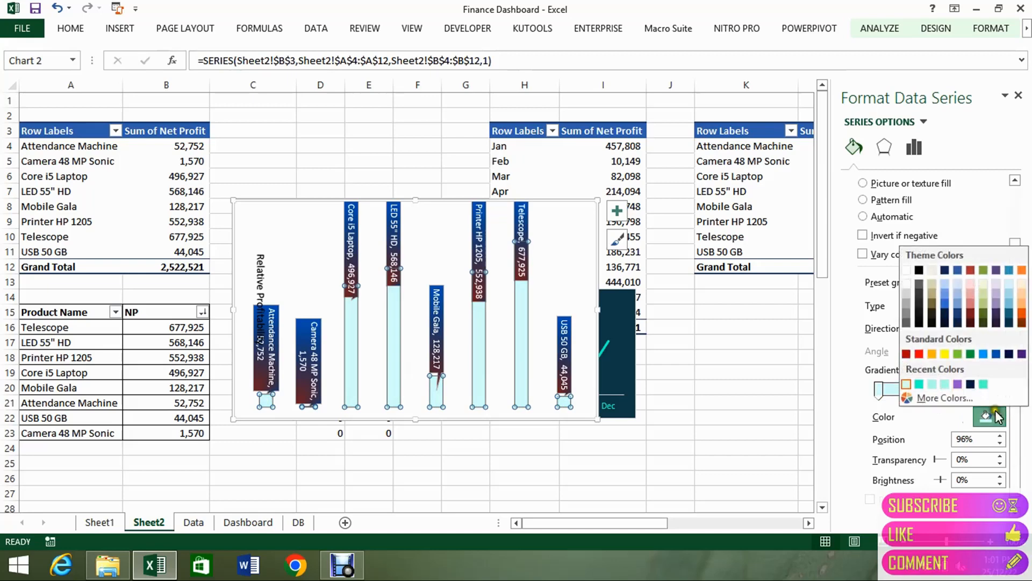
{"action": "left_click", "coordinate": [920, 384]}
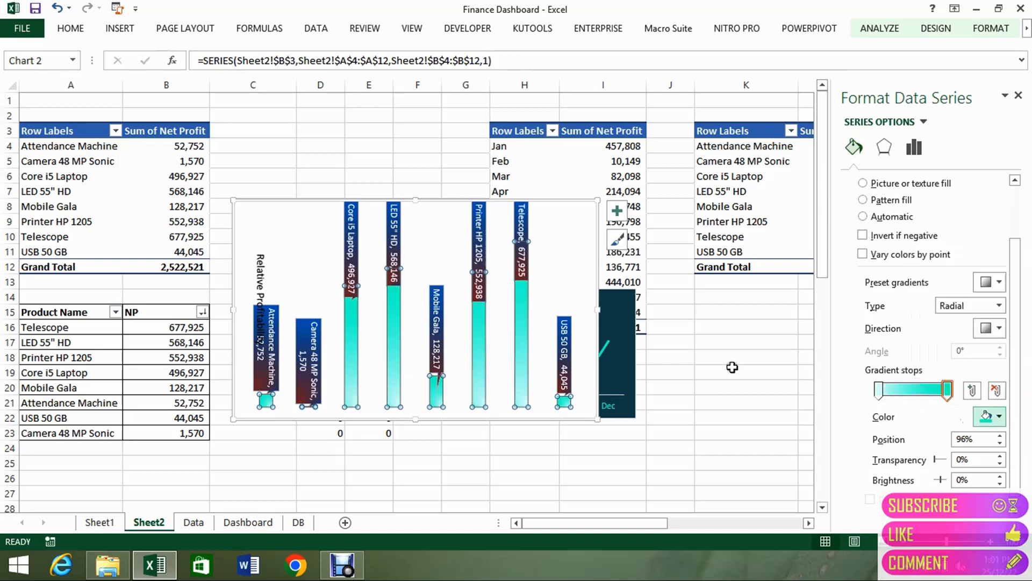
Add a gradient stop at 47% to the bars, colour it light turquoise, and shift it closer to the first stop
{"action": "left_click", "coordinate": [914, 391]}
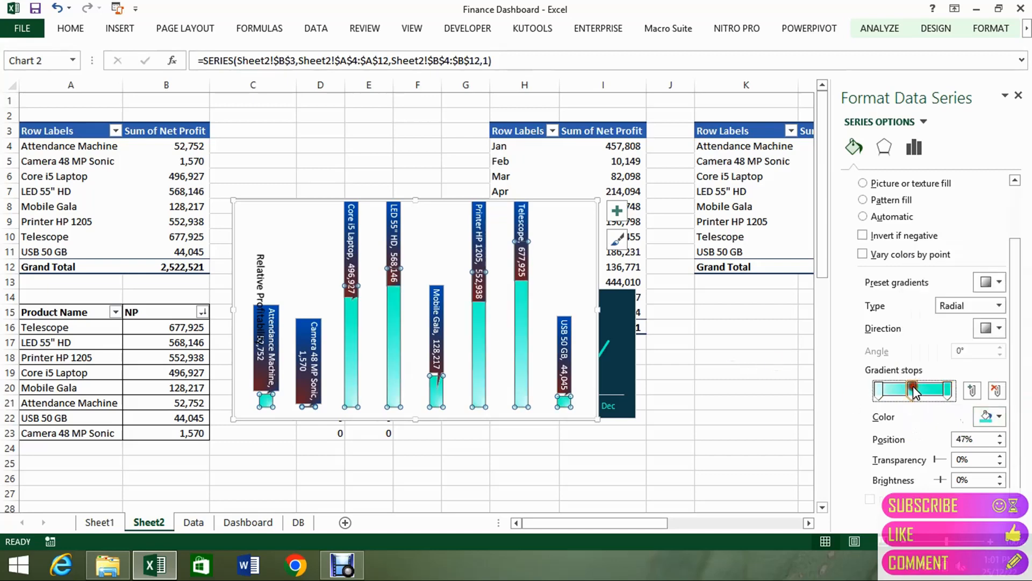
{"action": "left_click", "coordinate": [998, 417]}
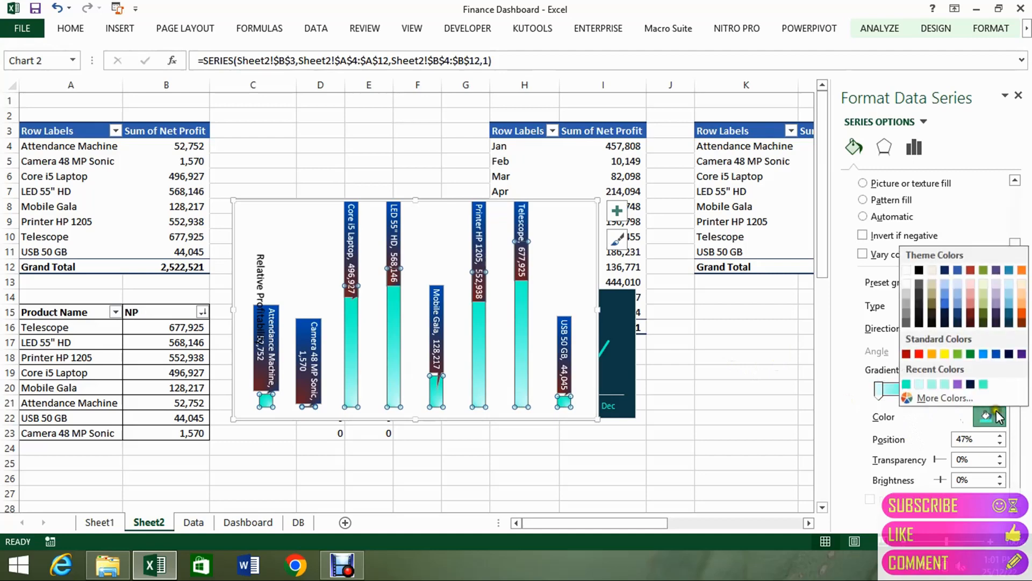
{"action": "left_click", "coordinate": [933, 385]}
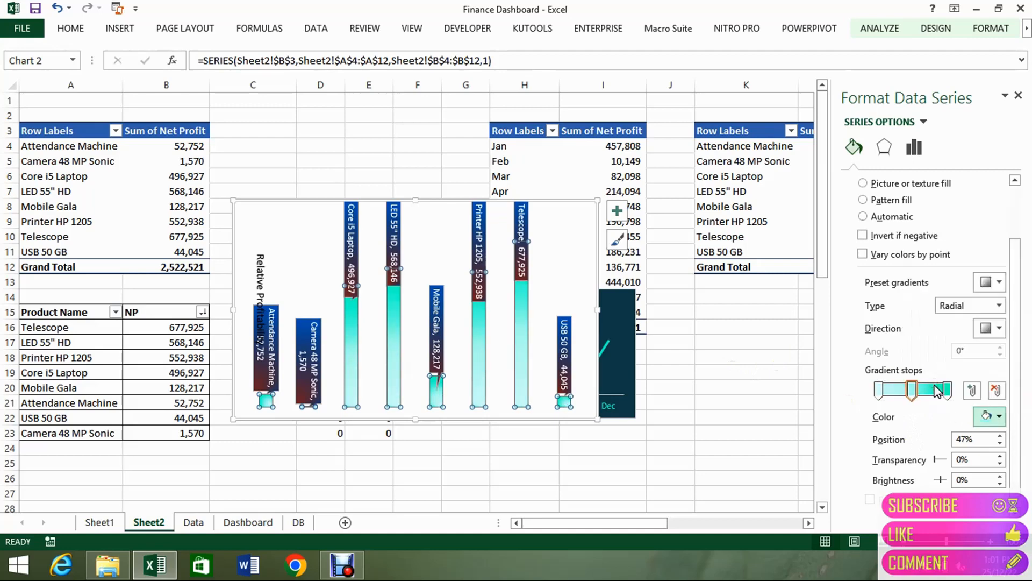
{"action": "left_click_drag", "start_coordinate": [912, 391], "coordinate": [900, 393]}
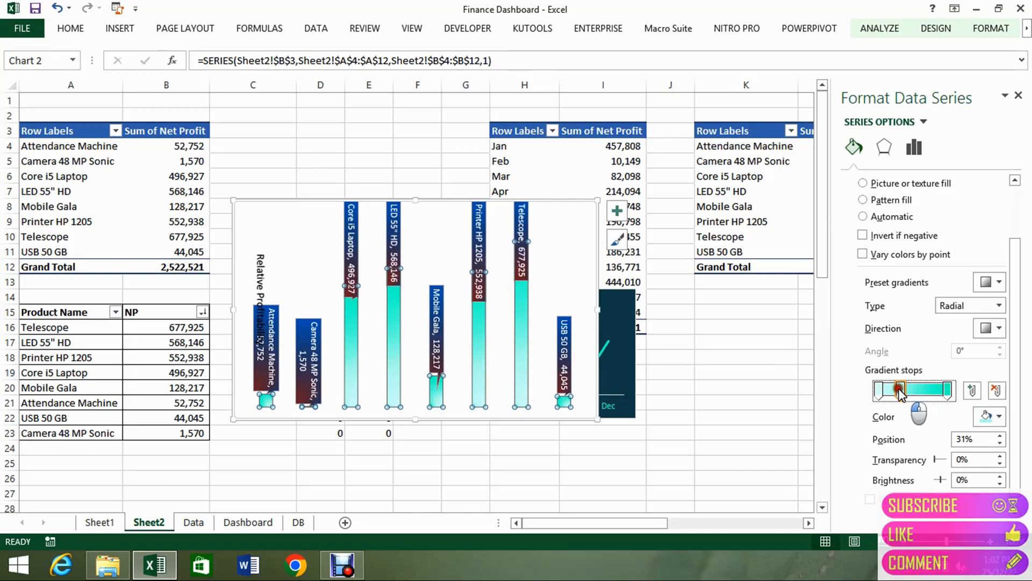
{"action": "mouse_move", "coordinate": [897, 393]}
{"action": "left_mouse_down"}
{"action": "mouse_move", "coordinate": [884, 395]}
{"action": "mouse_move", "coordinate": [936, 409]}
{"action": "mouse_move", "coordinate": [933, 397]}
{"action": "mouse_move", "coordinate": [946, 397]}
{"action": "mouse_move", "coordinate": [877, 391]}
{"action": "mouse_move", "coordinate": [907, 396]}
{"action": "left_mouse_up"}
Add a gradient stop at 16%, then move the bars' middle stop to 44% and colour it turquoise
{"action": "left_click", "coordinate": [890, 384]}
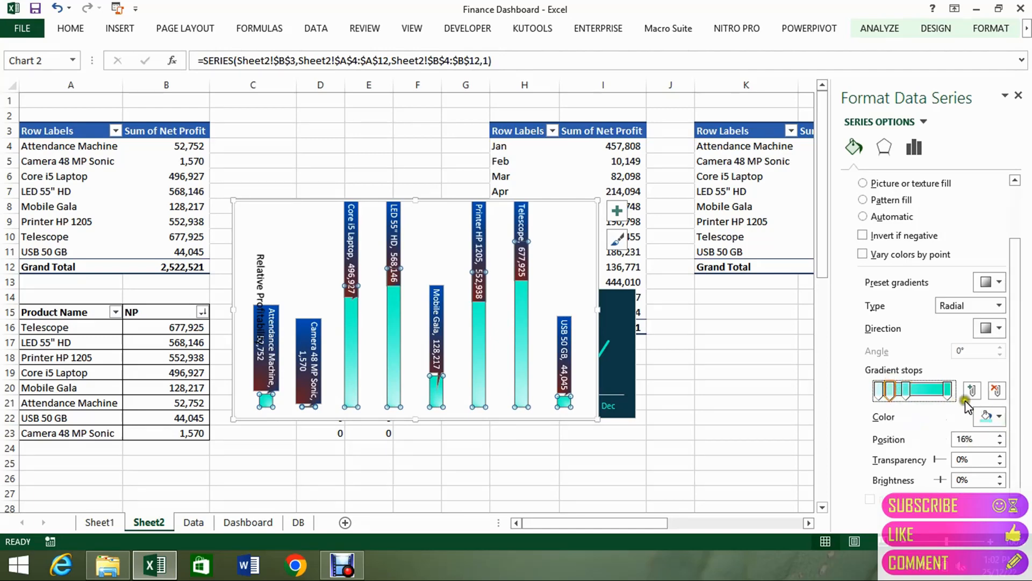
{"action": "left_click", "coordinate": [905, 388]}
{"action": "left_click_drag", "start_coordinate": [905, 388], "coordinate": [910, 388]}
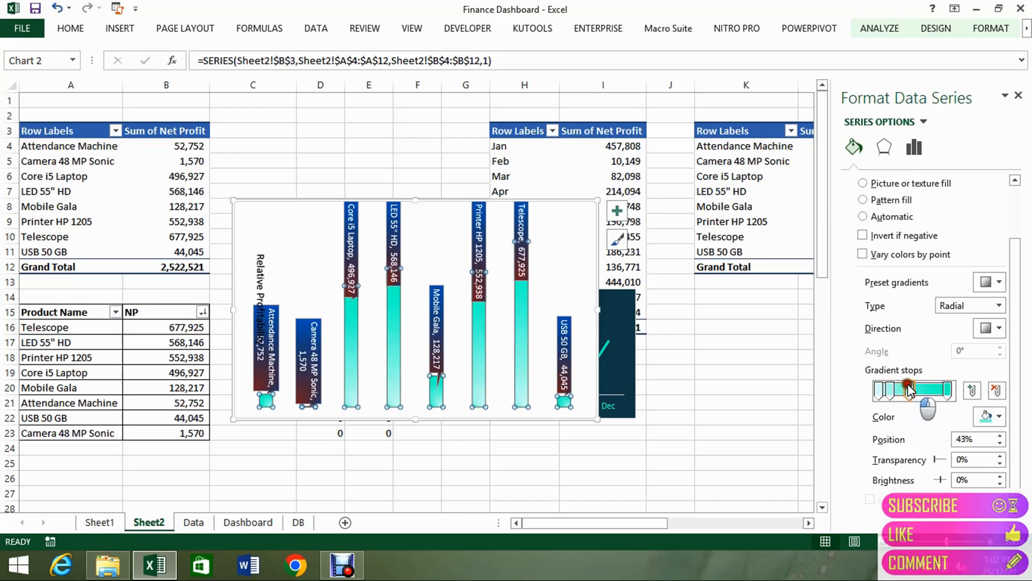
{"action": "left_click", "coordinate": [992, 417]}
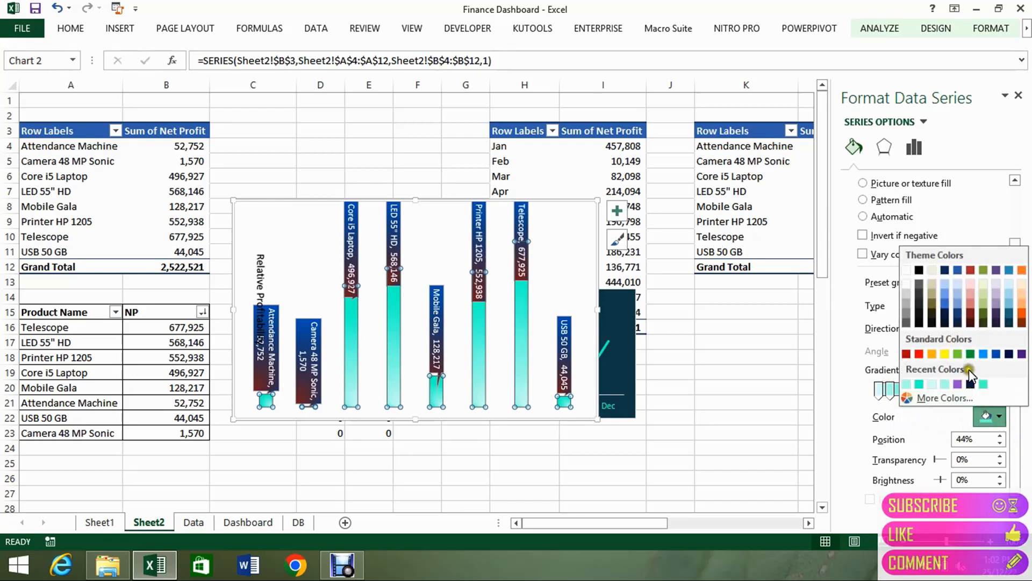
{"action": "left_click", "coordinate": [918, 384]}
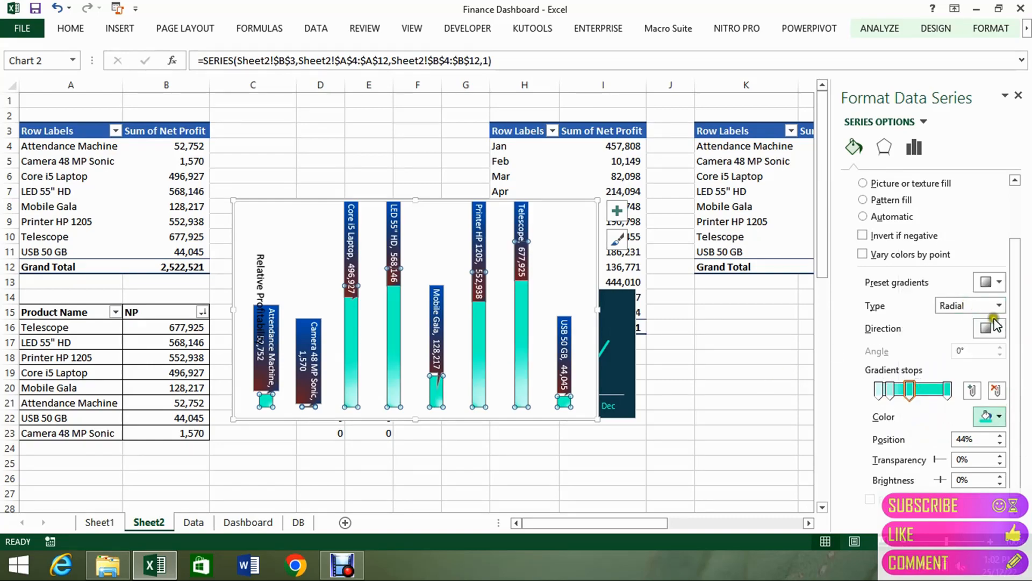
Check the relative profitability chart and the cash and credit bar chart on the Dashboard sheet
{"action": "left_click", "coordinate": [248, 523]}
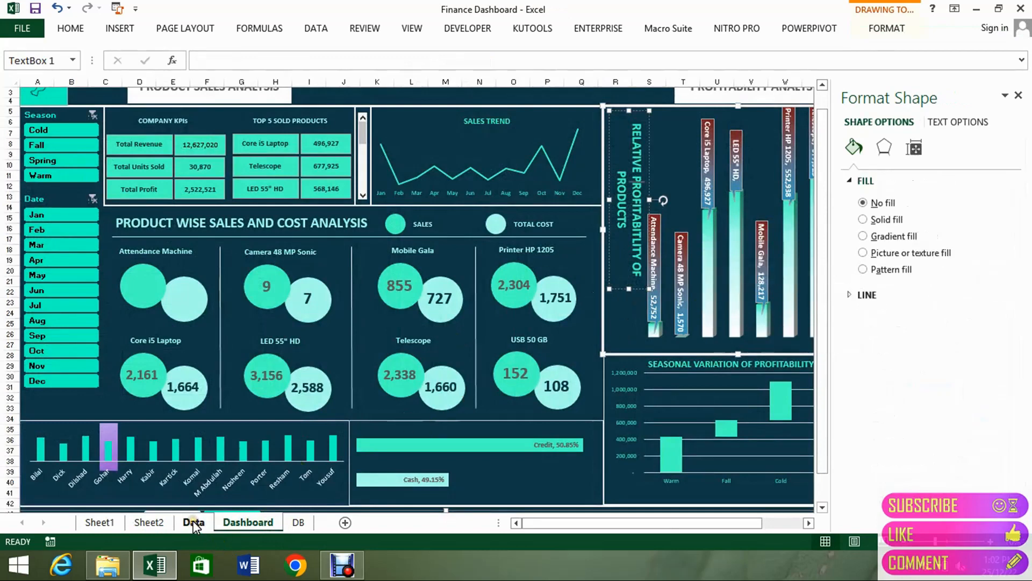
{"action": "left_click", "coordinate": [628, 345]}
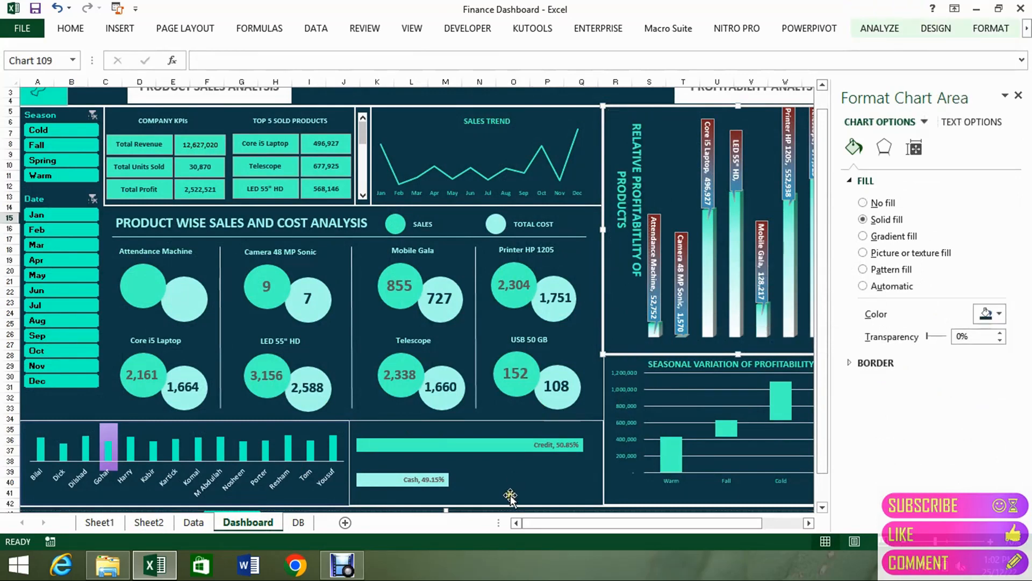
{"action": "left_click", "coordinate": [489, 462]}
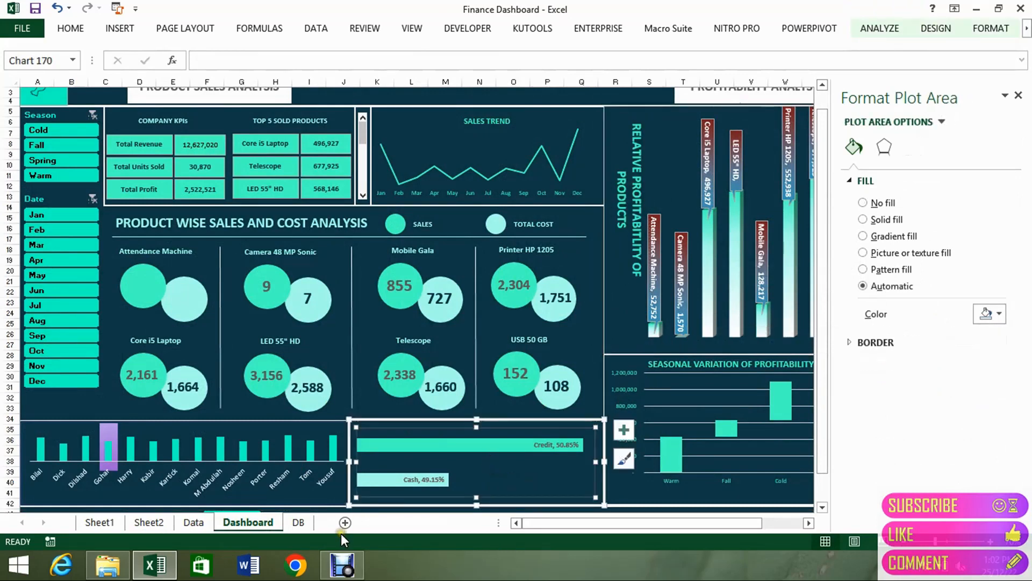
Locate the cash and credit net profit PivotTable on the Data sheet and examine its rows in columns AG and AH
{"action": "left_click", "coordinate": [188, 522]}
{"action": "left_click", "coordinate": [700, 294]}
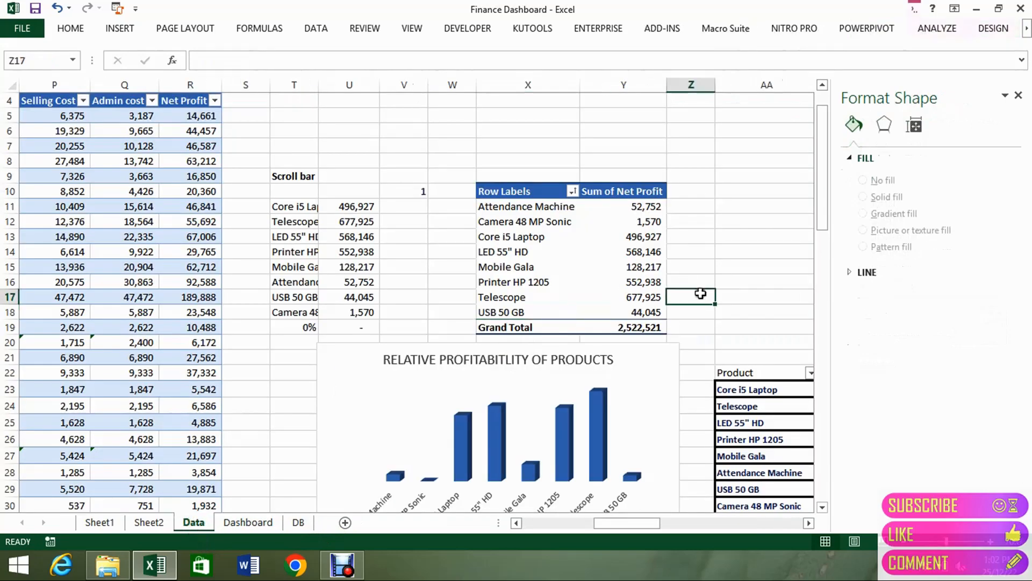
{"action": "key", "text": "Right"}
{"action": "key", "text": "Right"}
{"action": "key", "text": "Right"}
{"action": "key", "text": "Right"}
{"action": "key", "text": "Right"}
{"action": "key", "text": "Right"}
{"action": "key", "text": "Right"}
{"action": "key", "text": "Right"}
{"action": "key", "text": "Right"}
{"action": "key", "text": "Right"}
{"action": "key", "text": "Right"}
{"action": "key", "text": "Left"}
{"action": "key", "text": "Left"}
{"action": "key", "text": "Left"}
{"action": "key", "text": "Left"}
{"action": "key", "text": "Left"}
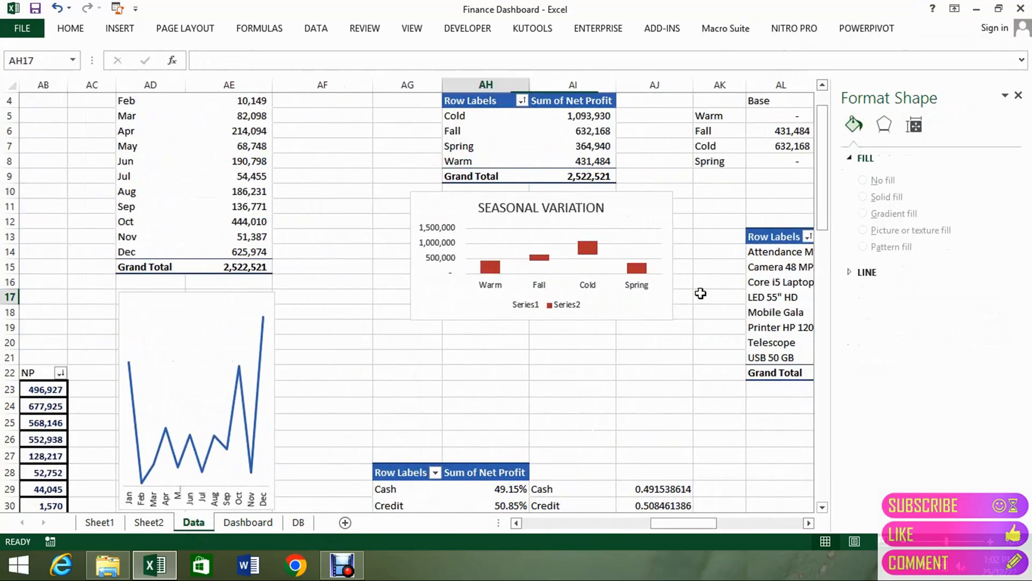
{"action": "key", "text": "Right"}
{"action": "key", "text": "Down"}
{"action": "key", "text": "Down"}
{"action": "key", "text": "Down"}
{"action": "key", "text": "Down"}
{"action": "key", "text": "Down"}
{"action": "key", "text": "Down"}
{"action": "key", "text": "Down"}
{"action": "key", "text": "Down"}
{"action": "key", "text": "Down"}
{"action": "key", "text": "Down"}
{"action": "key", "text": "Down"}
{"action": "key", "text": "Down"}
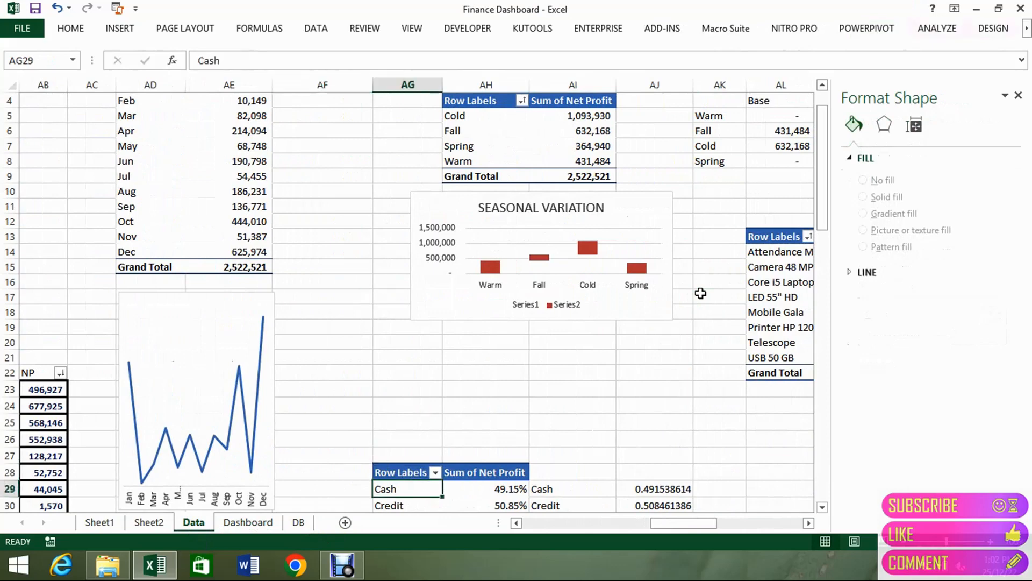
{"action": "key", "text": "Down"}
{"action": "key", "text": "Down"}
{"action": "key", "text": "Up"}
{"action": "key", "text": "Up"}
{"action": "key", "text": "Right"}
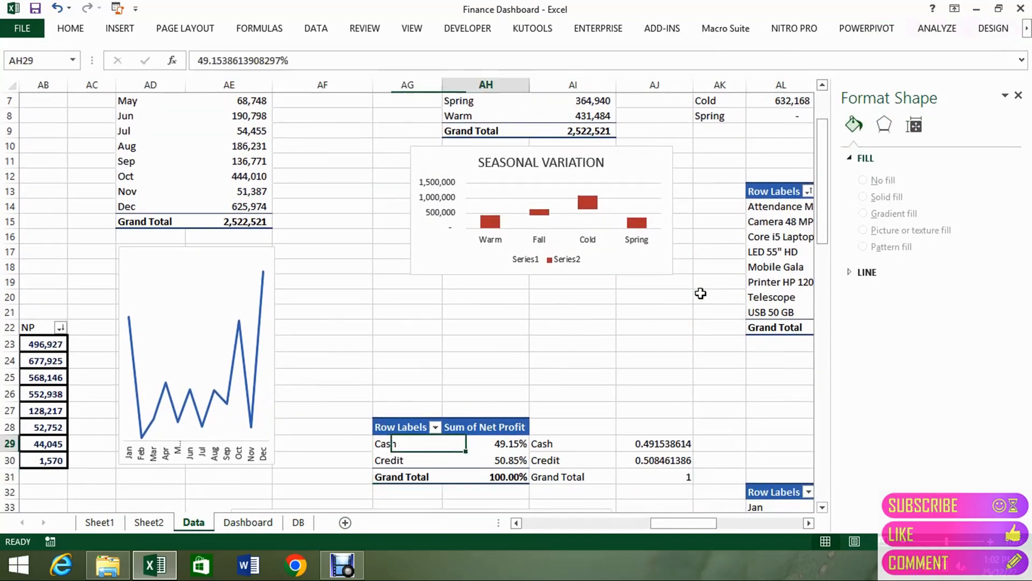
{"action": "key", "text": "Left"}
{"action": "key", "text": "Right"}
{"action": "key", "text": "Down"}
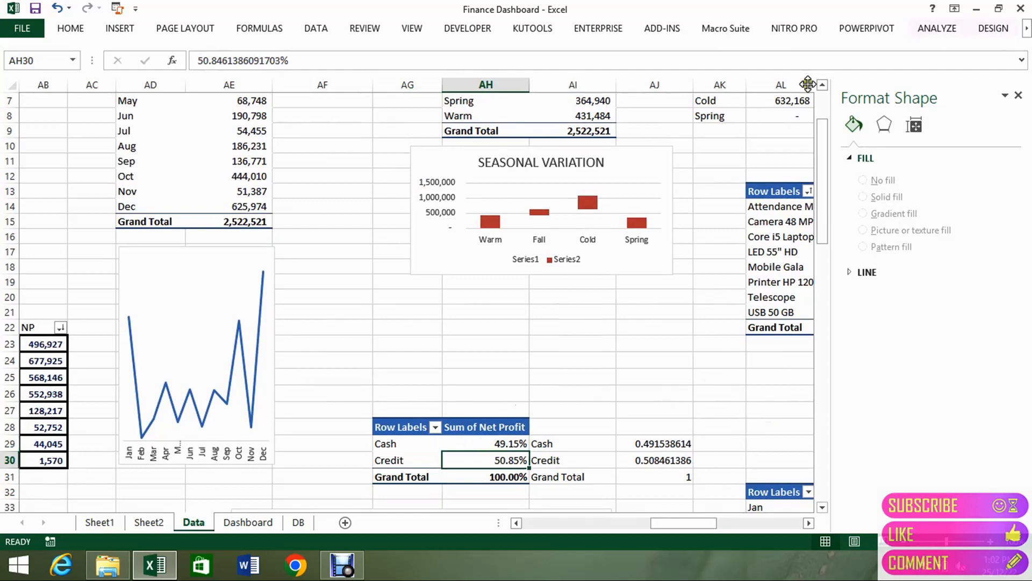
Close the shape formatting options and examine which fields build the cash and credit PivotTable in its field list
{"action": "left_click", "coordinate": [1017, 96]}
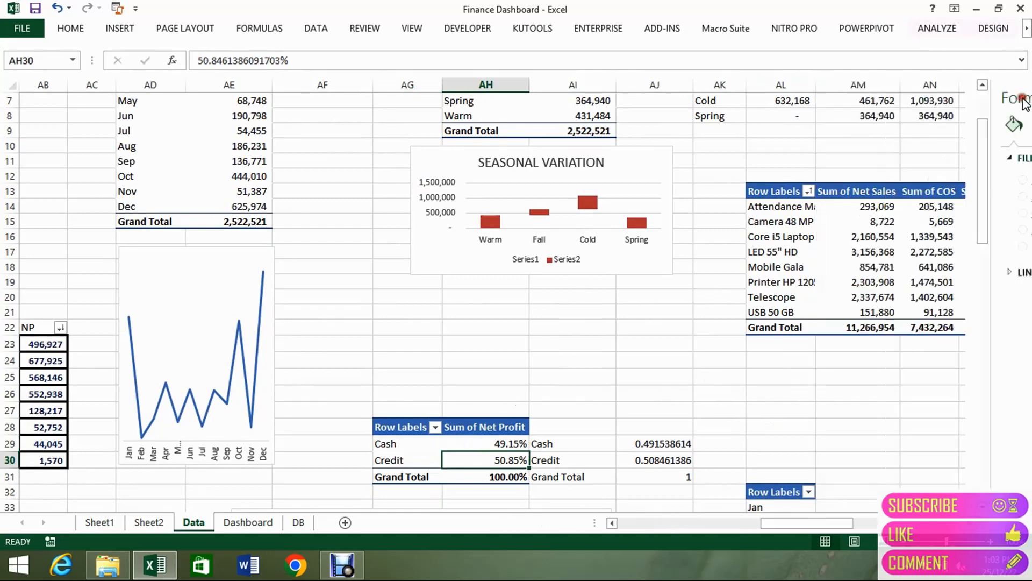
{"action": "left_click", "coordinate": [983, 30]}
{"action": "left_click", "coordinate": [937, 27]}
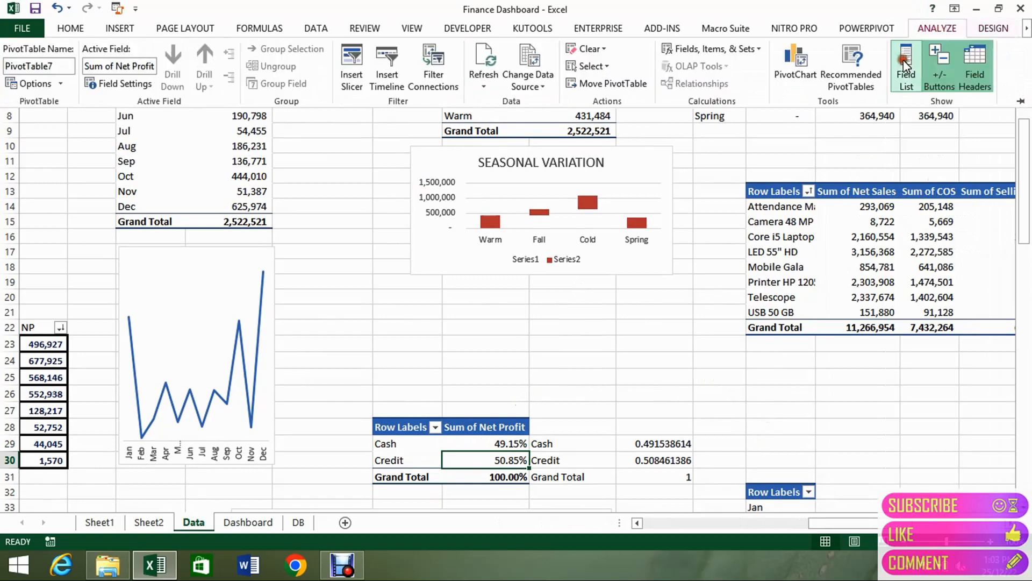
{"action": "left_click", "coordinate": [903, 60]}
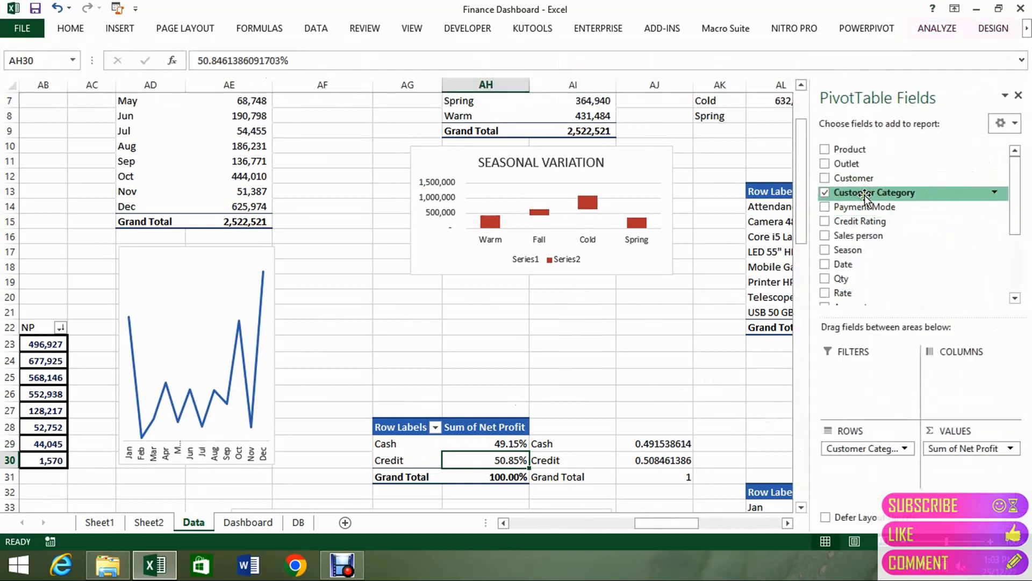
{"action": "left_click", "coordinate": [400, 444]}
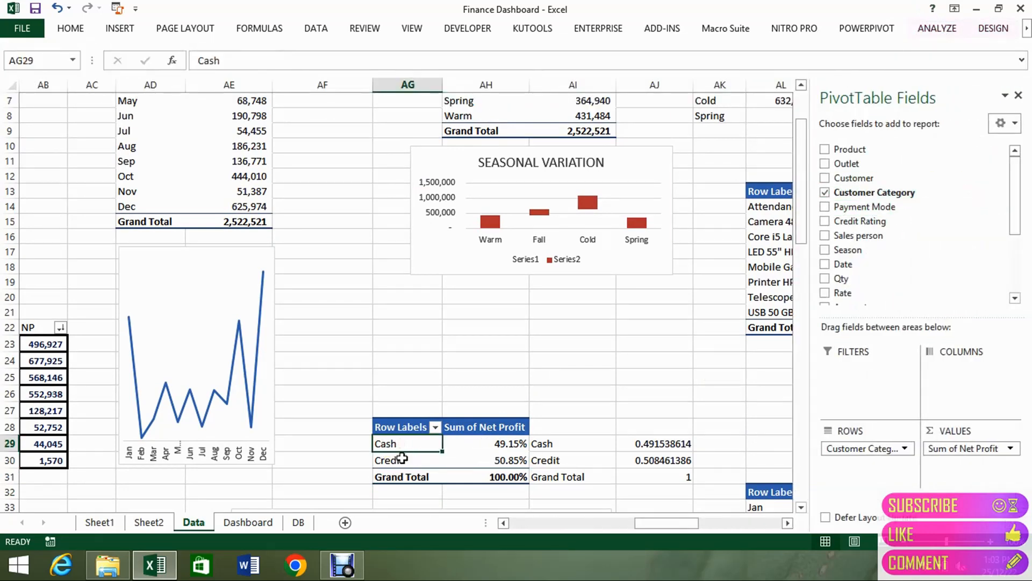
{"action": "left_click", "coordinate": [403, 458]}
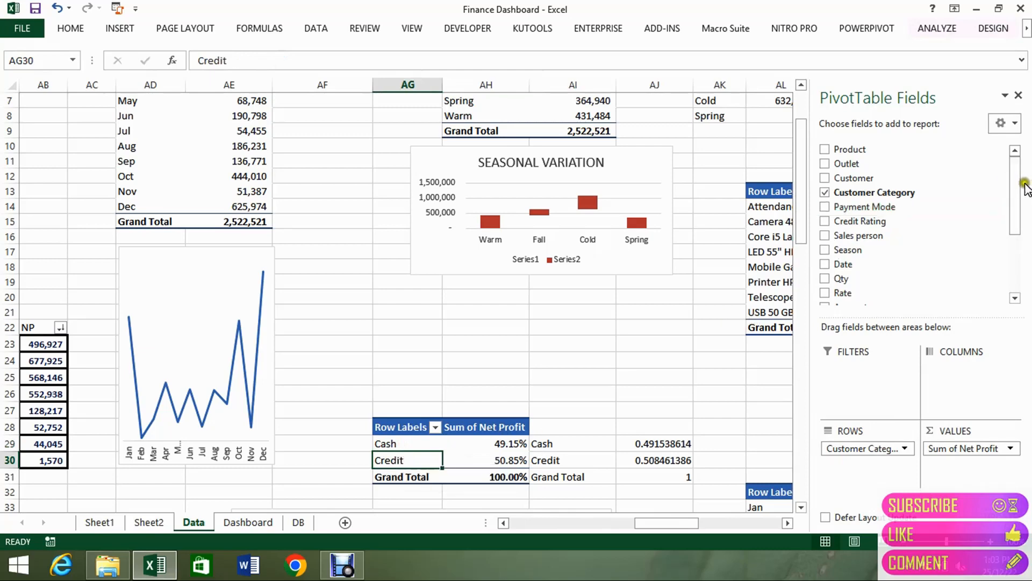
{"action": "left_click_drag", "start_coordinate": [1016, 188], "coordinate": [1020, 262]}
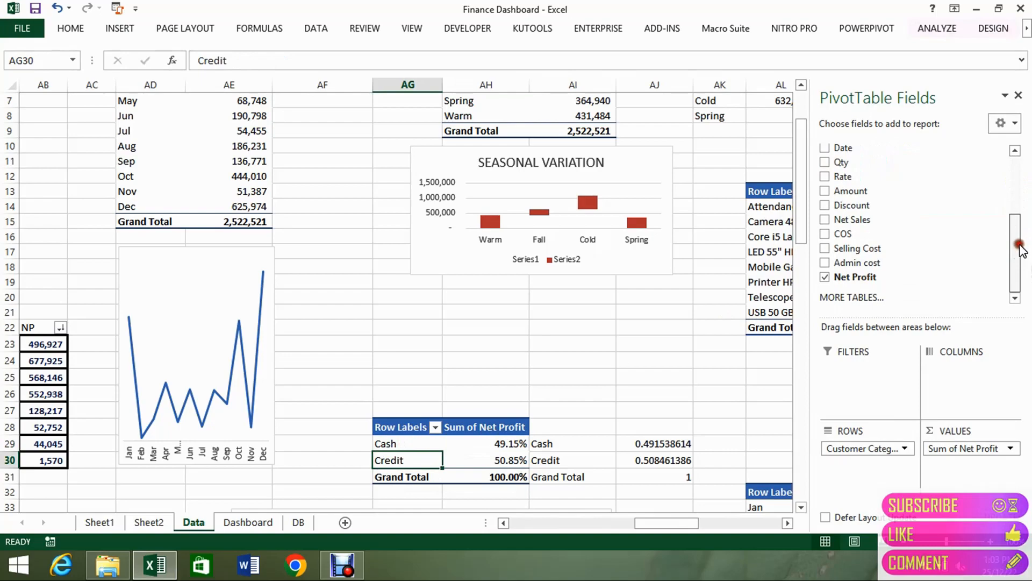
{"action": "left_click_drag", "start_coordinate": [1020, 246], "coordinate": [1020, 238]}
Drill down into the records behind the Credit net profit value and delete the generated detail sheet
{"action": "double_click", "coordinate": [487, 453]}
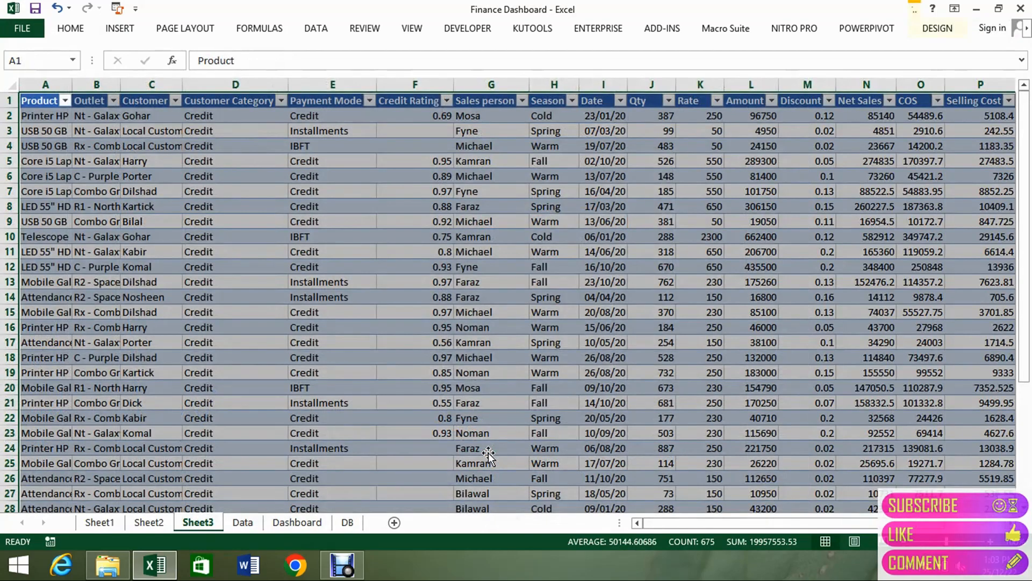
{"action": "right_click", "coordinate": [198, 524]}
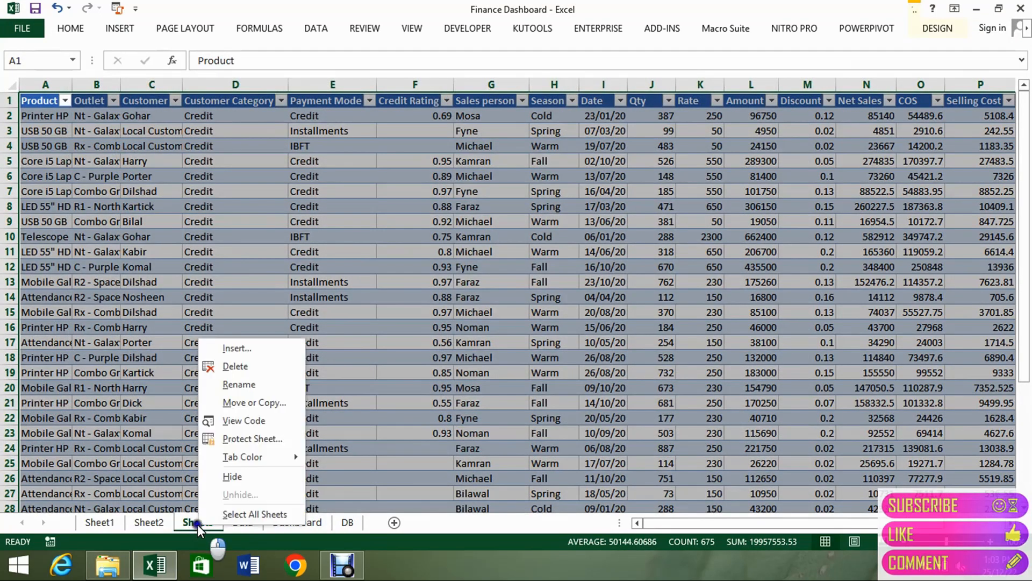
{"action": "left_click", "coordinate": [269, 366]}
{"action": "left_click", "coordinate": [463, 321]}
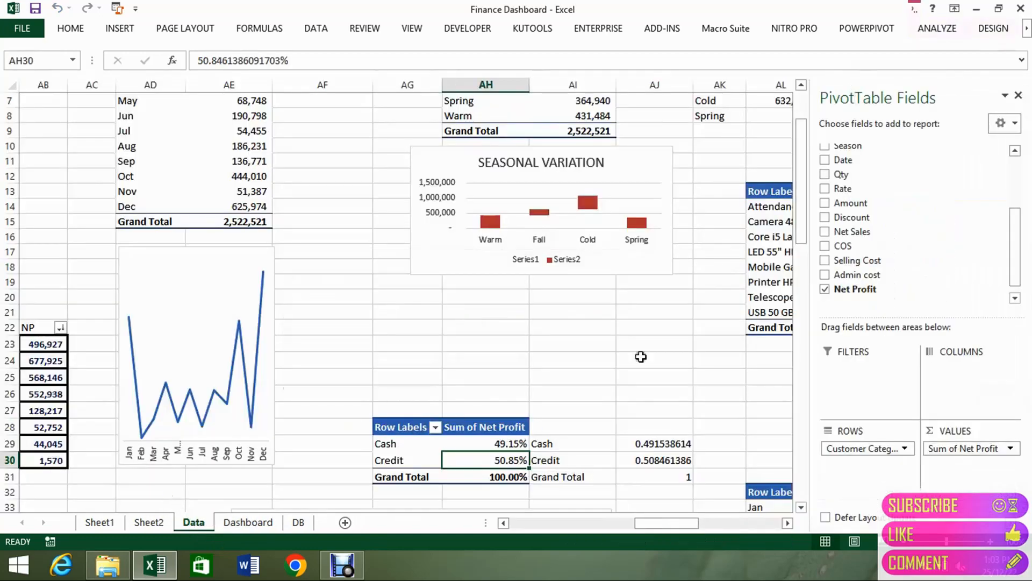
{"action": "left_click", "coordinate": [905, 448]}
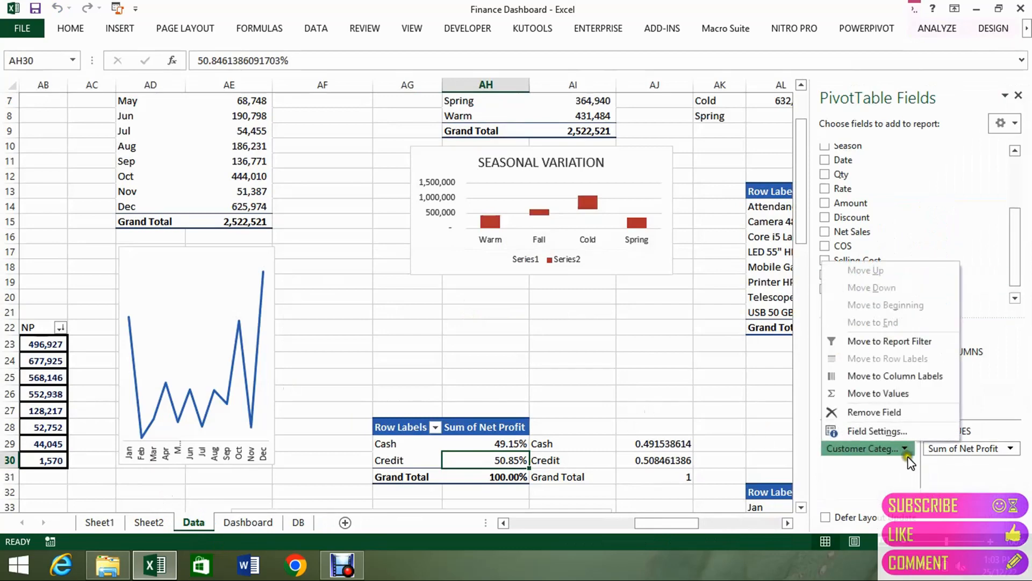
{"action": "left_click", "coordinate": [1010, 448]}
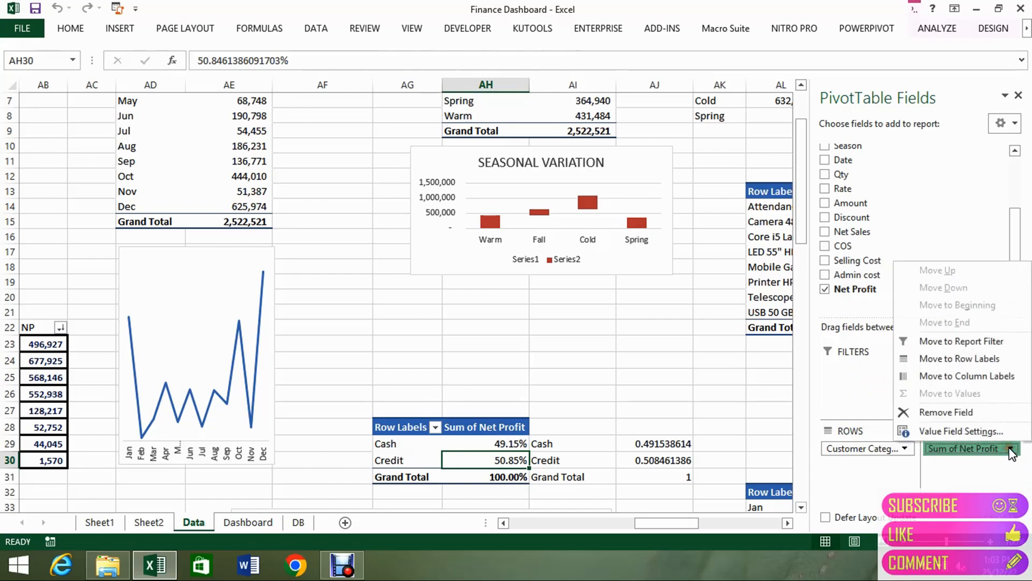
{"action": "left_click", "coordinate": [595, 407]}
Drill down into the records behind the Cash net profit value and delete the generated detail sheet
{"action": "double_click", "coordinate": [485, 443]}
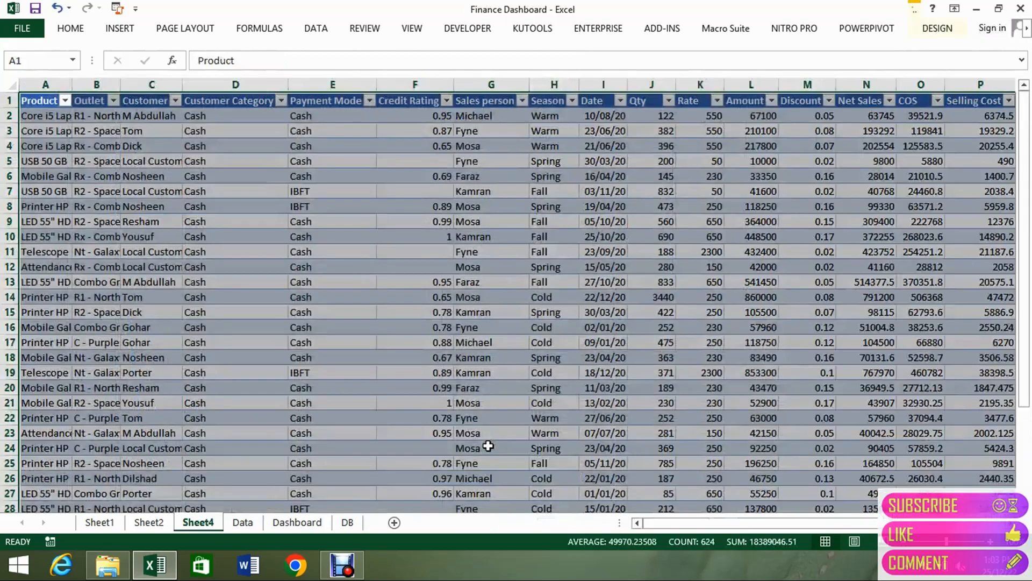
{"action": "right_click", "coordinate": [214, 519]}
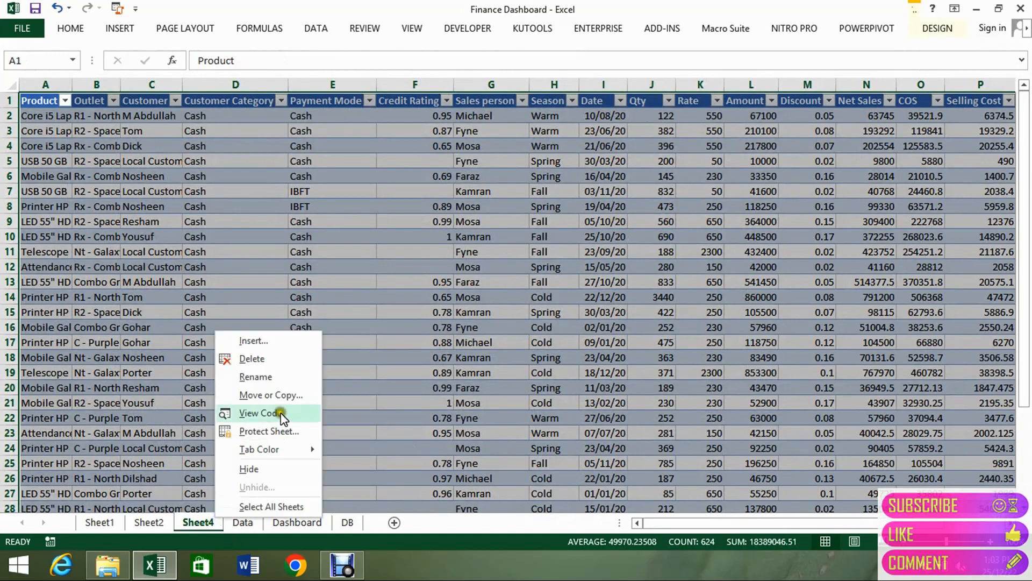
{"action": "left_click", "coordinate": [275, 366]}
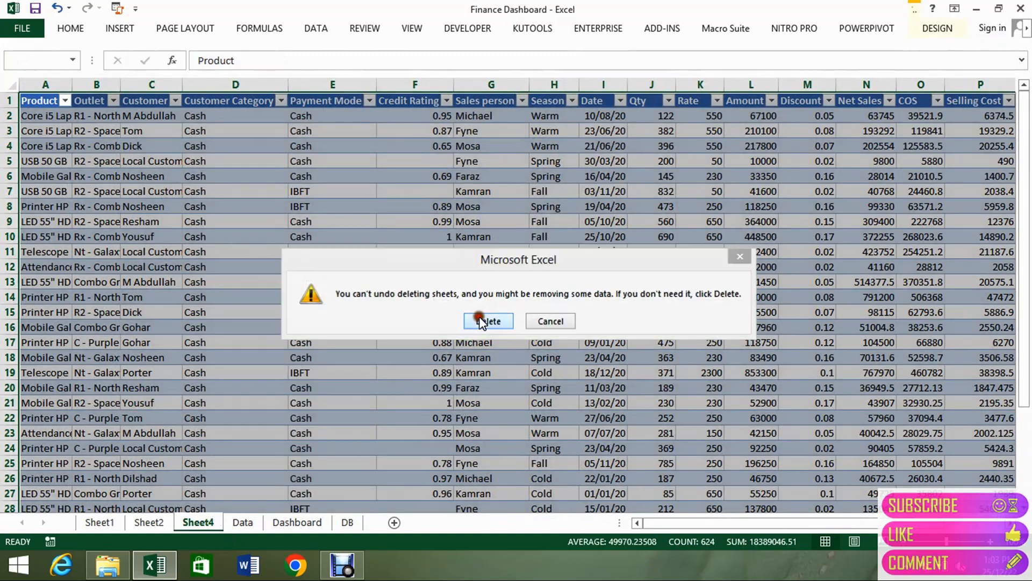
{"action": "left_click", "coordinate": [488, 320]}
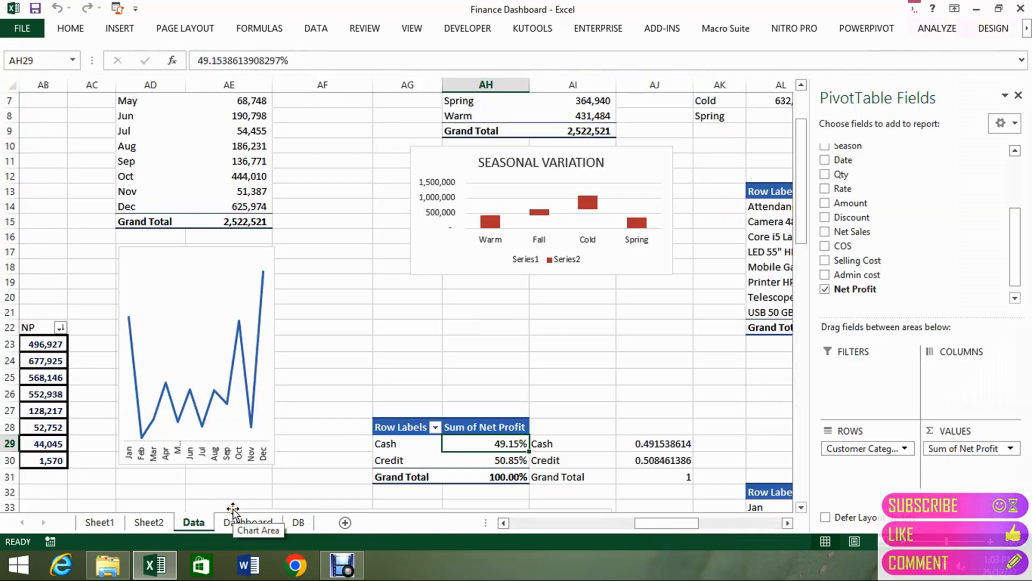